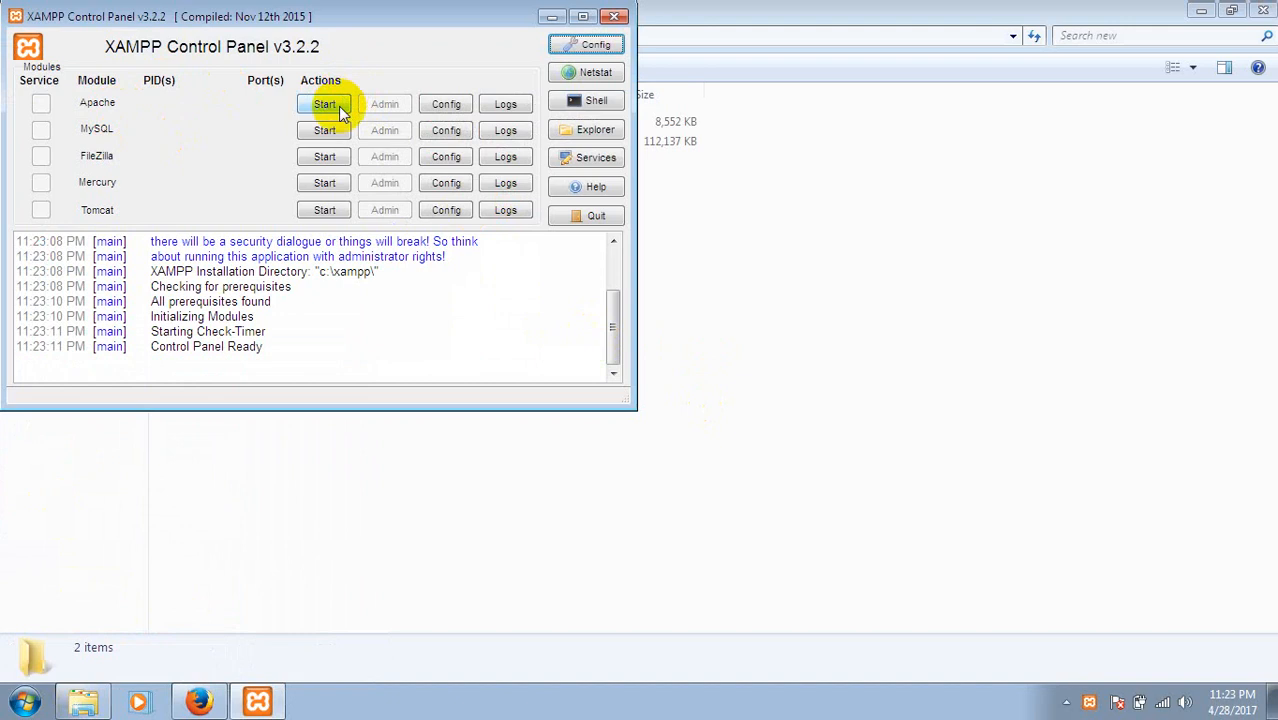
Start the Apache and MySQL servers in XAMPP, then close the control panel.
click(338, 106)
click(339, 131)
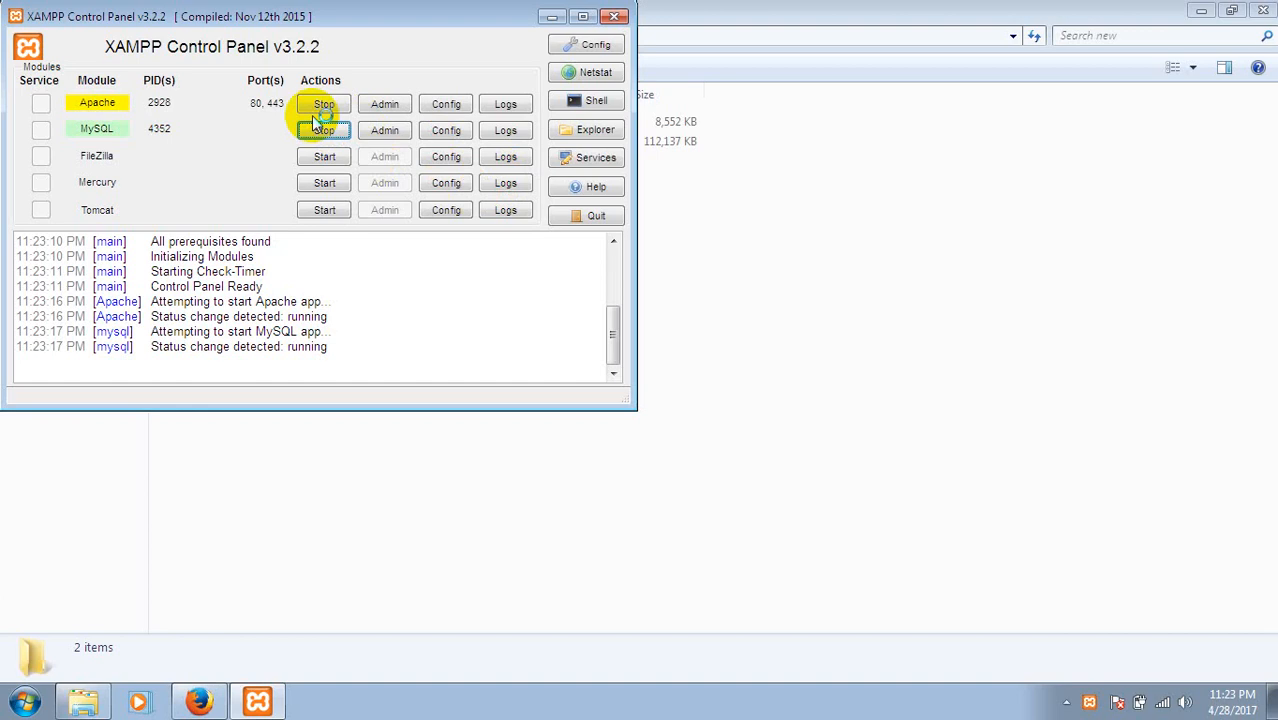
click(617, 18)
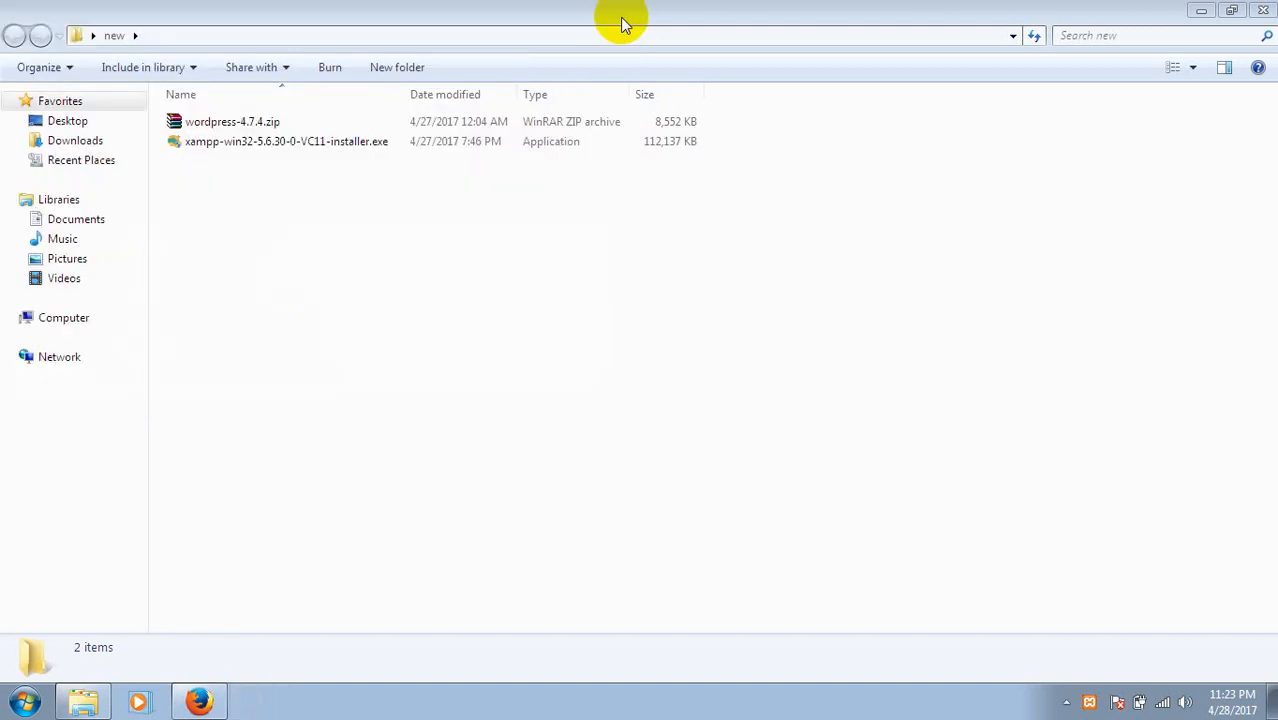
Load the XAMPP dashboard at localhost/ in a new Firefox tab, then return to the WordPress download tab.
click(200, 700)
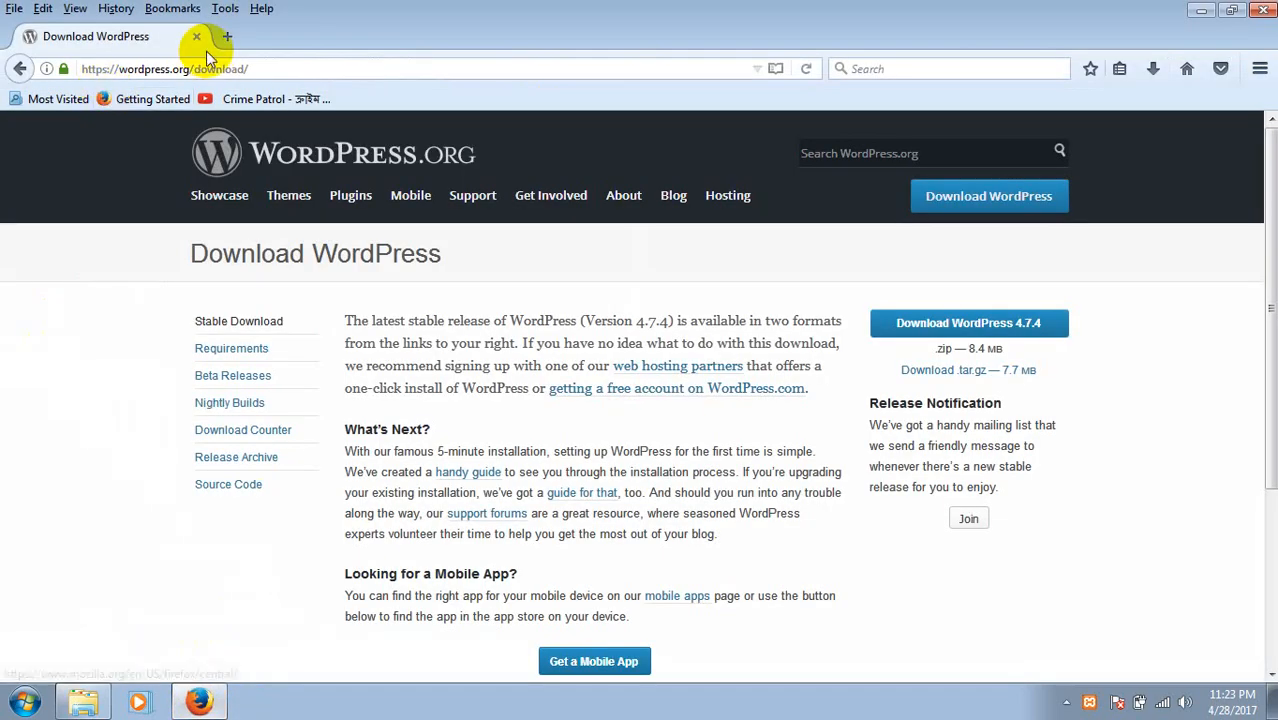
click(222, 40)
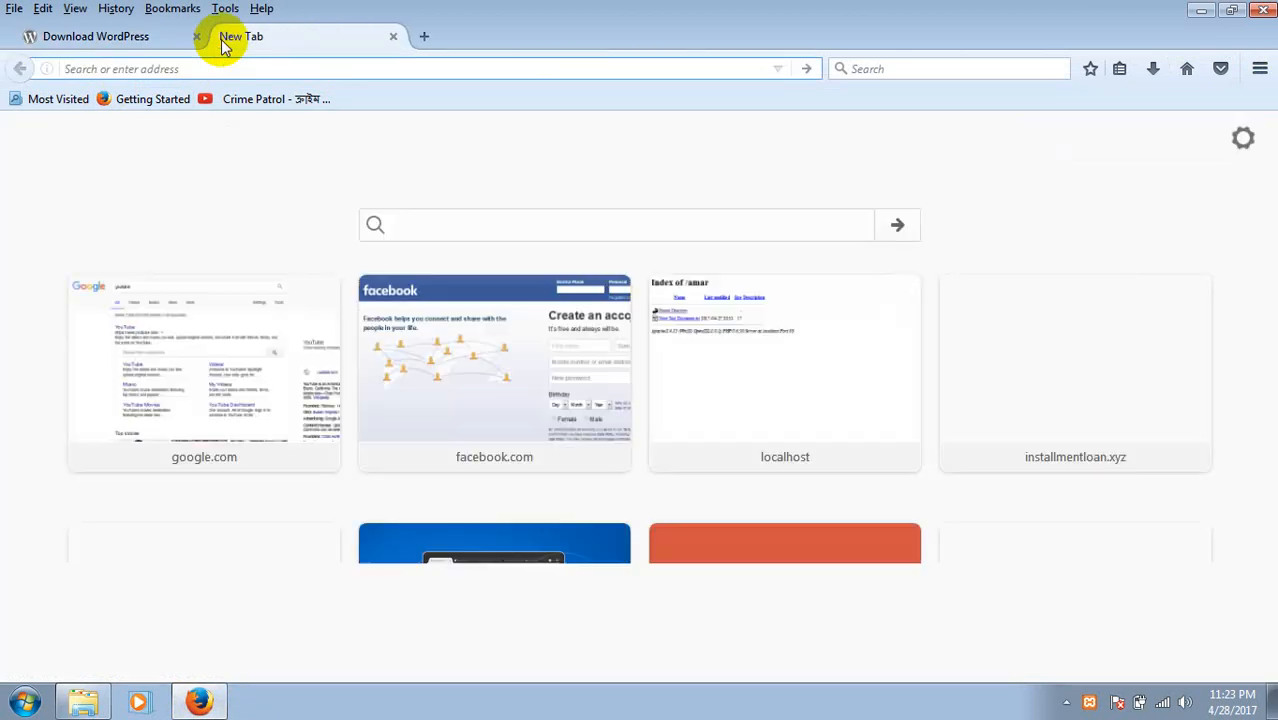
text(localhost/)
key(Return)
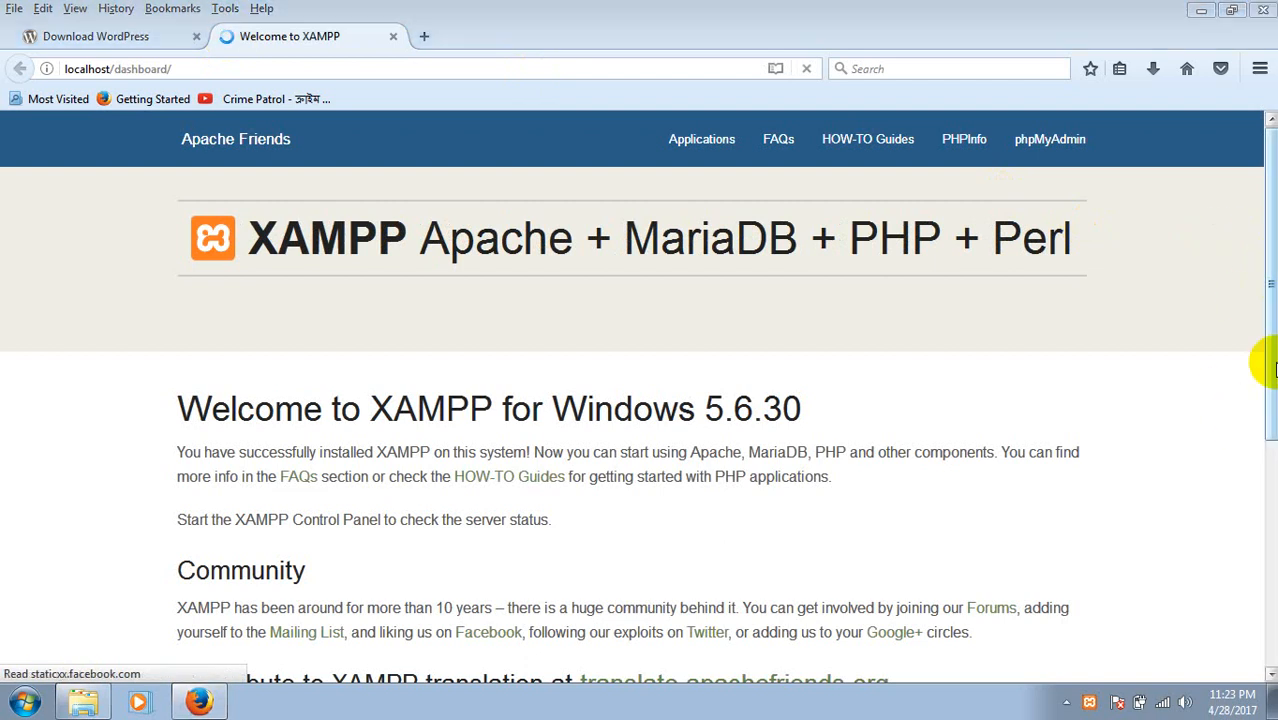
drag(1268, 365, 1266, 480)
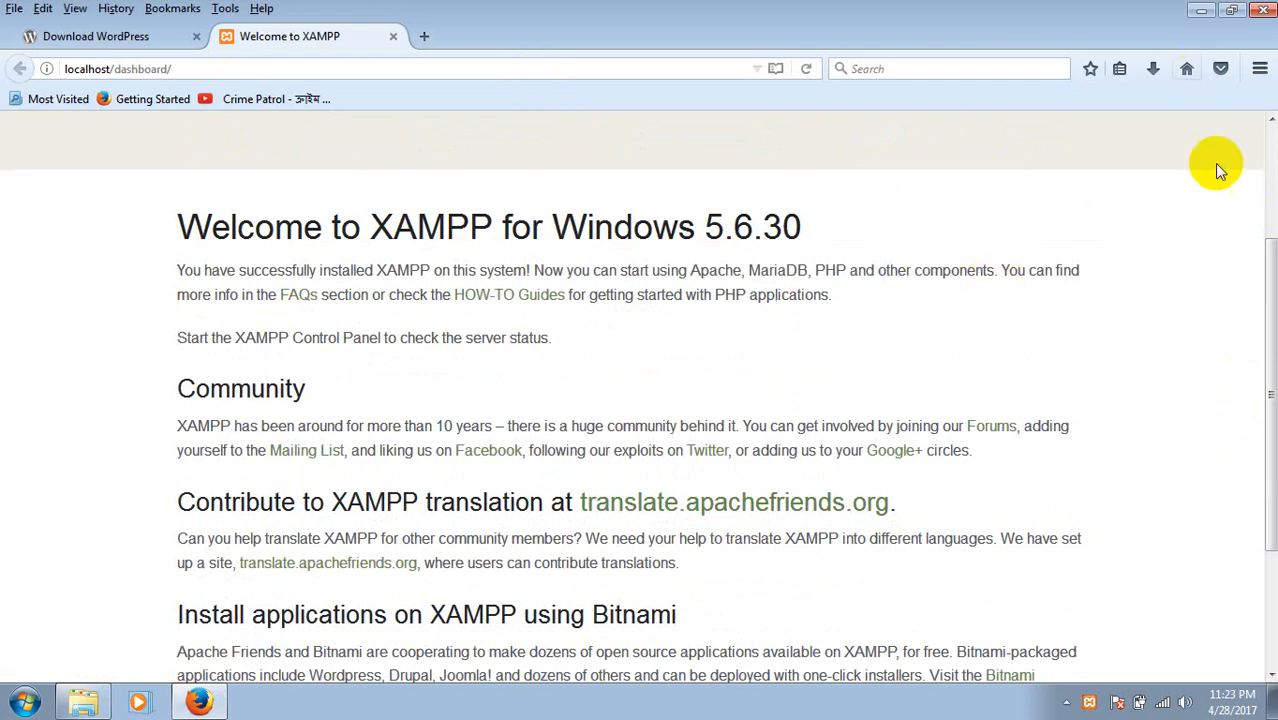
drag(1269, 278, 1260, 135)
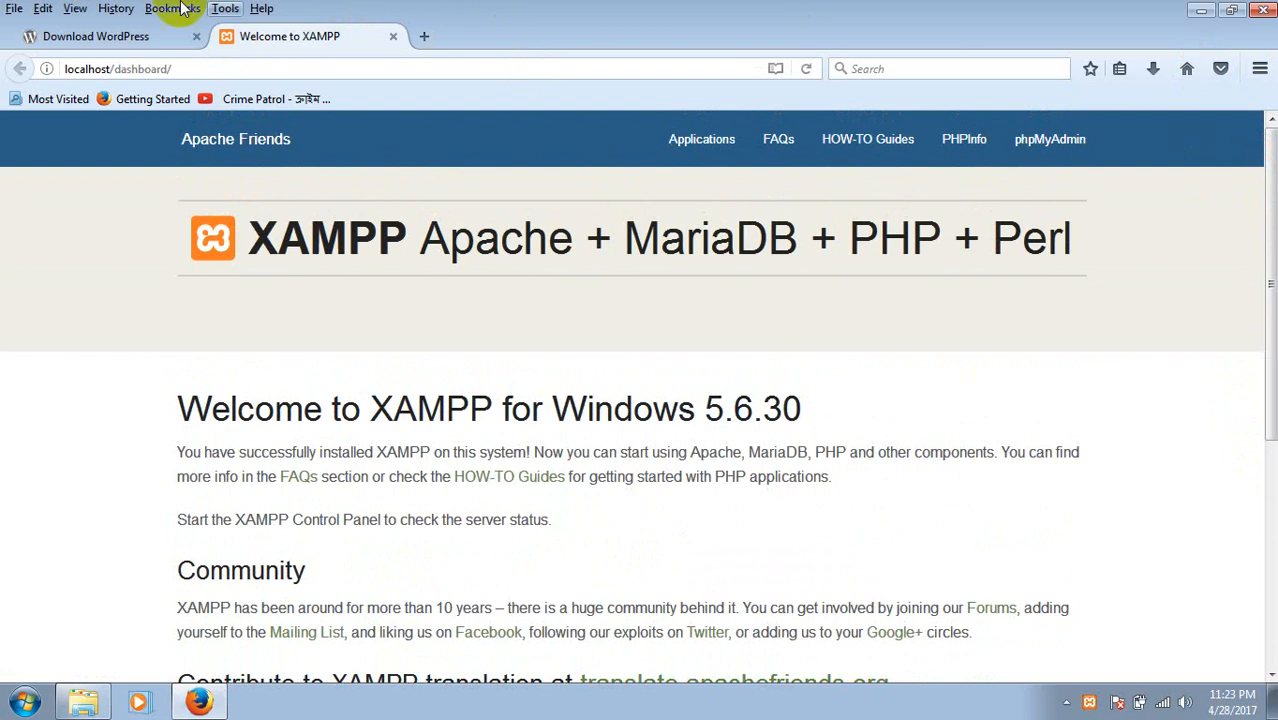
click(88, 33)
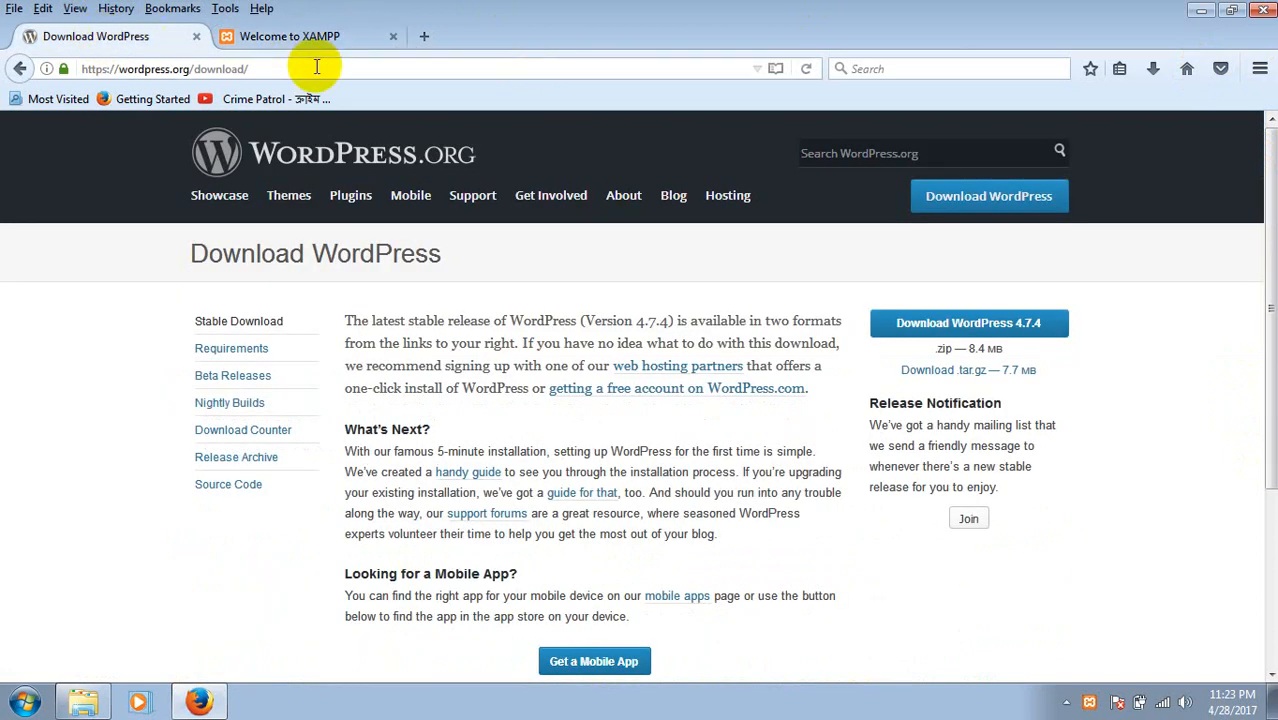
Reload the wordpress.org download page and save the WordPress 4.7.4 zip file.
click(316, 67)
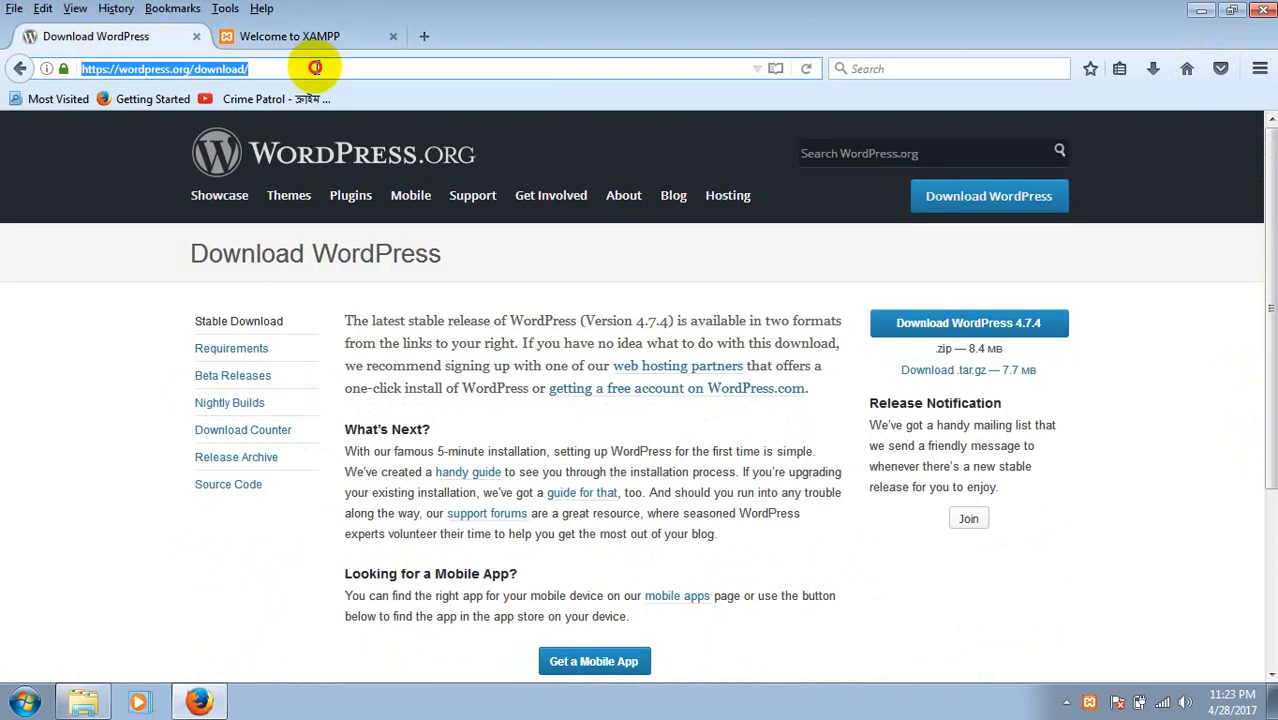
click(316, 67)
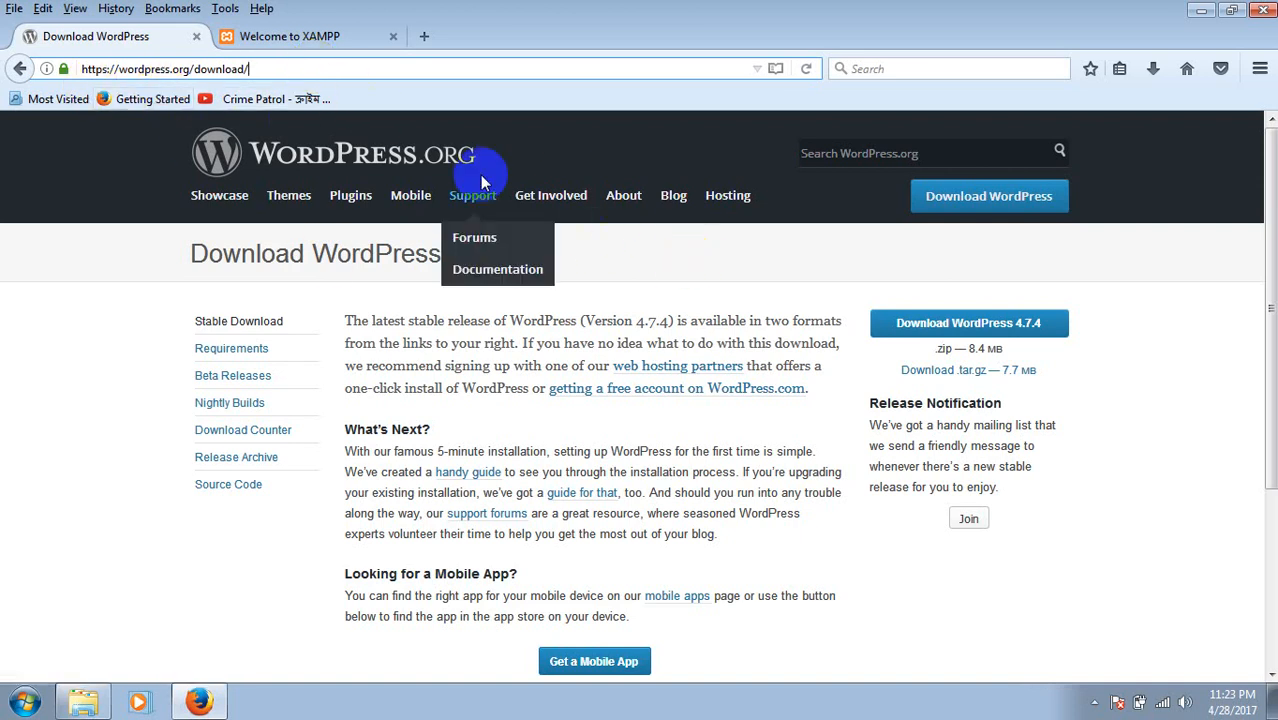
key(Return)
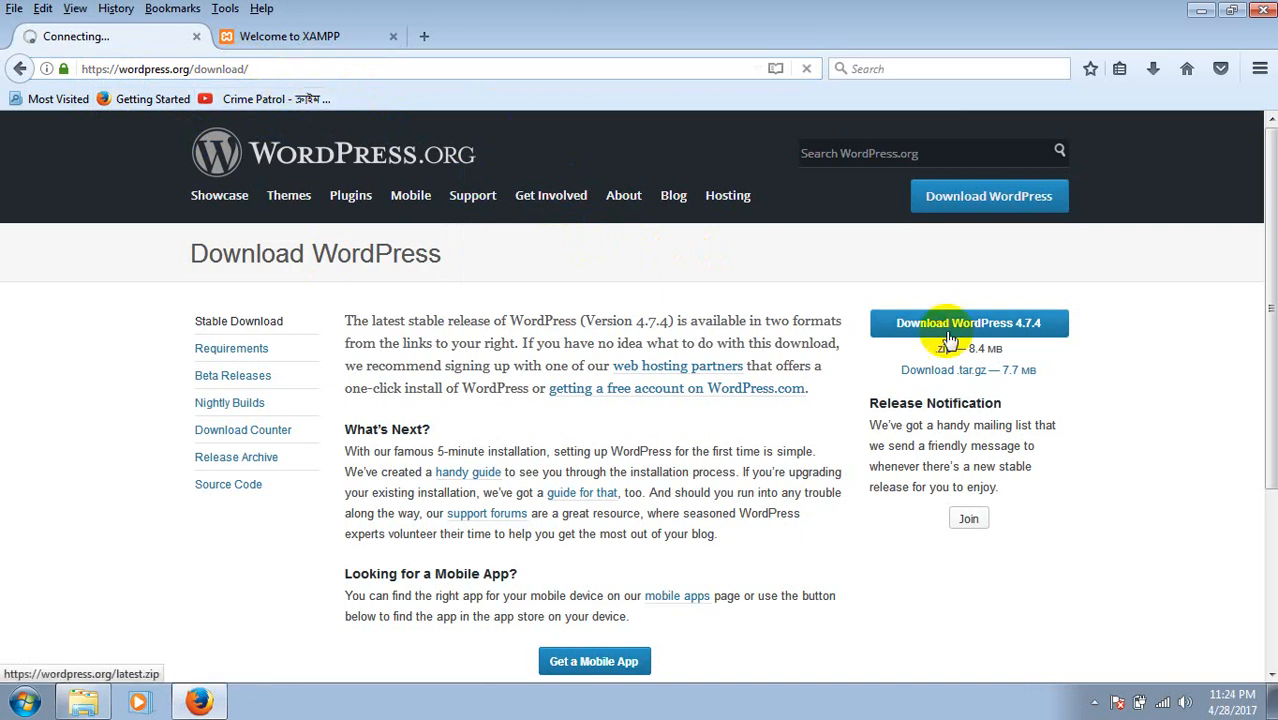
click(1038, 337)
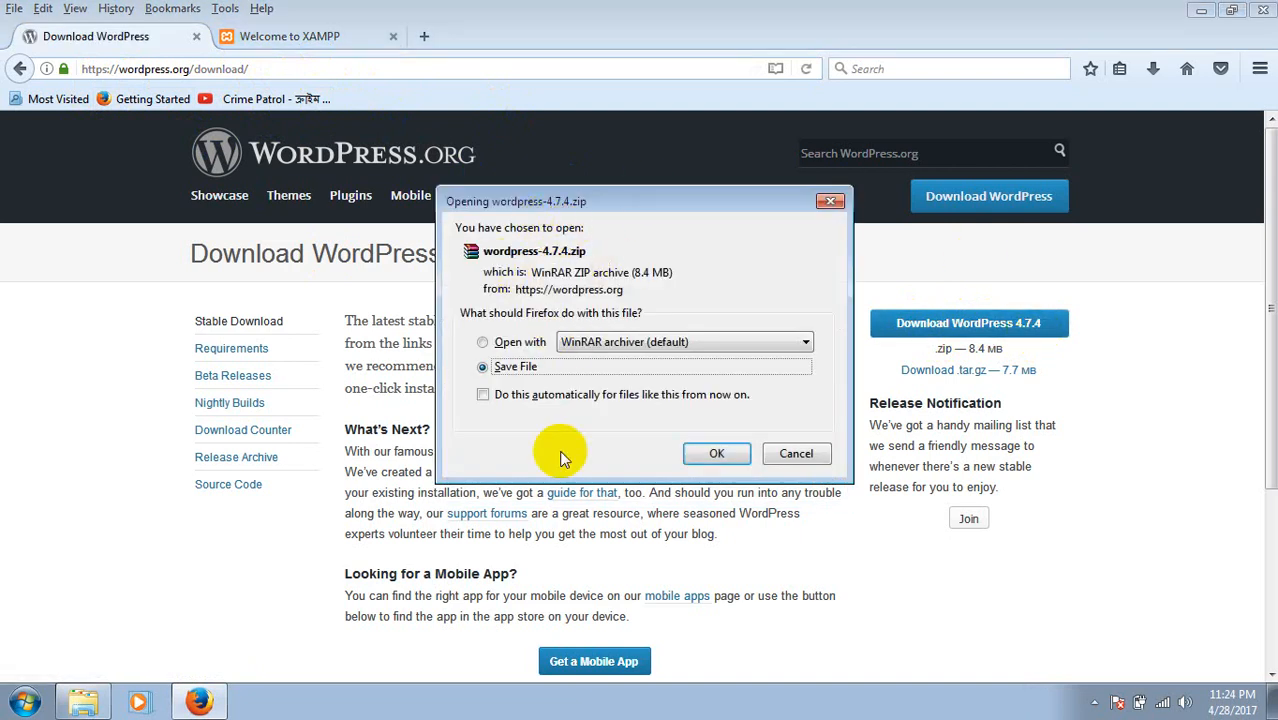
click(720, 454)
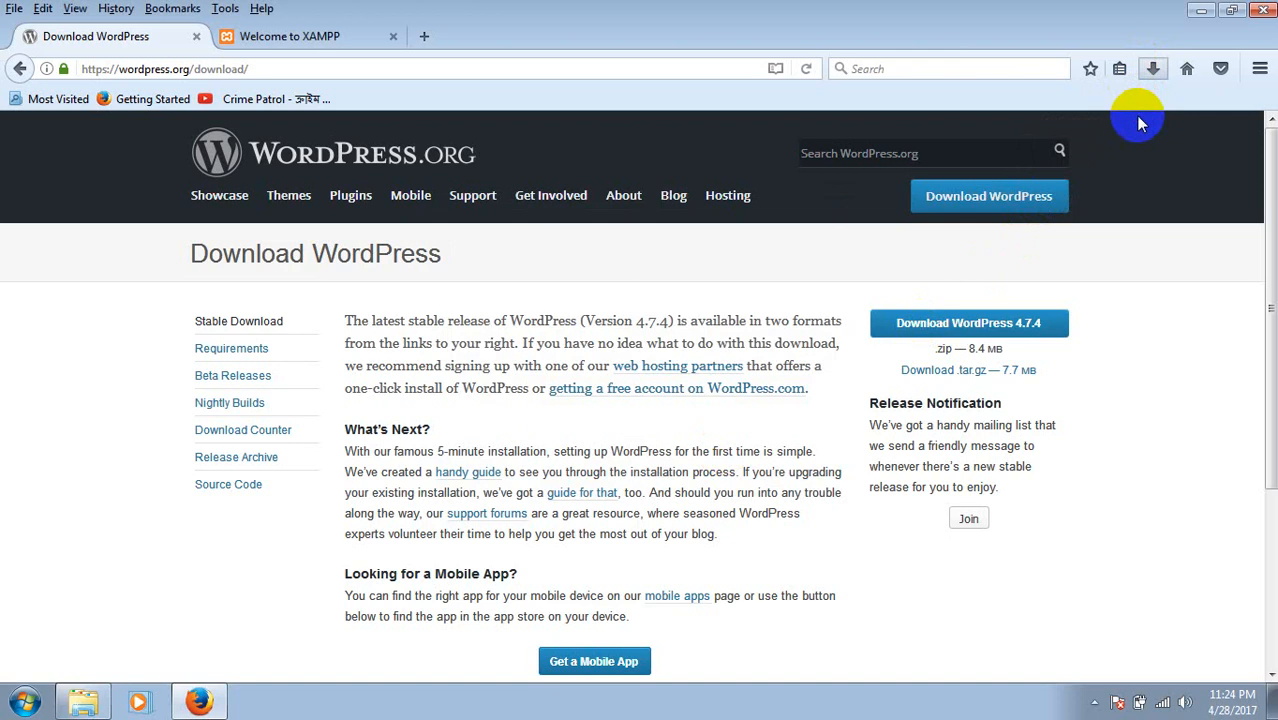
click(1203, 10)
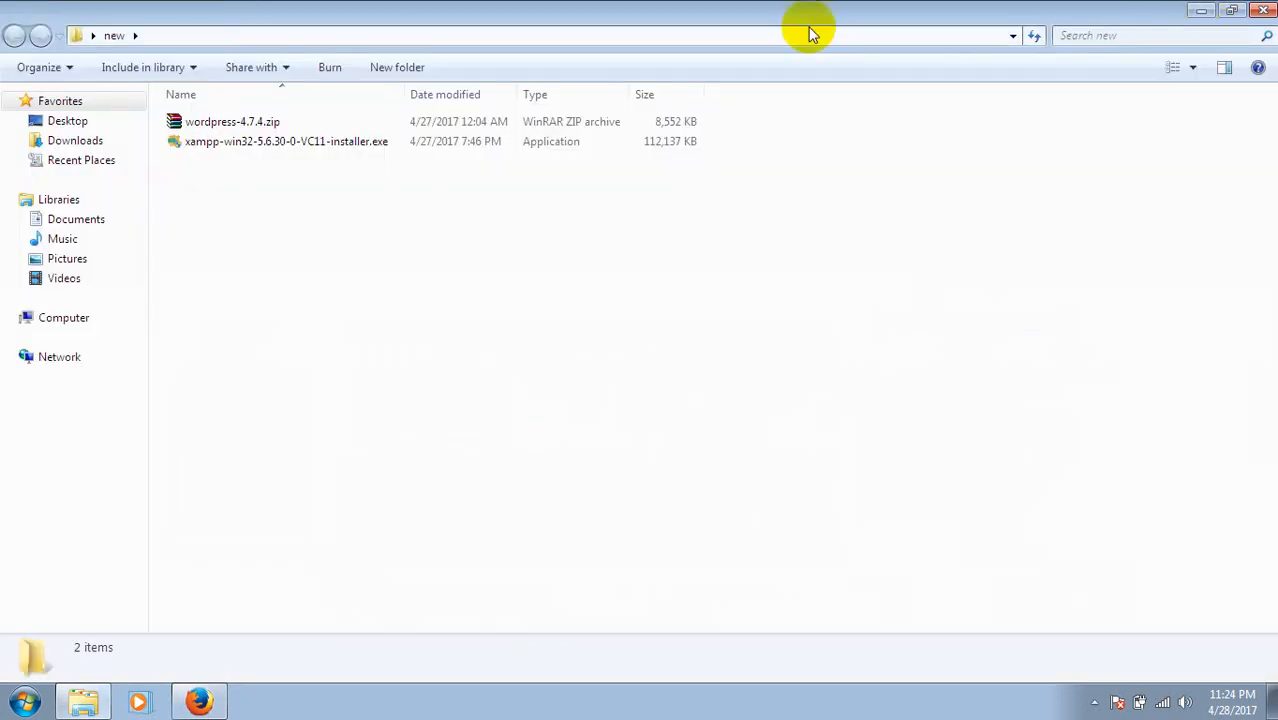
Browse from Computer through Local Disk (C:) and xampp into the htdocs folder.
click(268, 135)
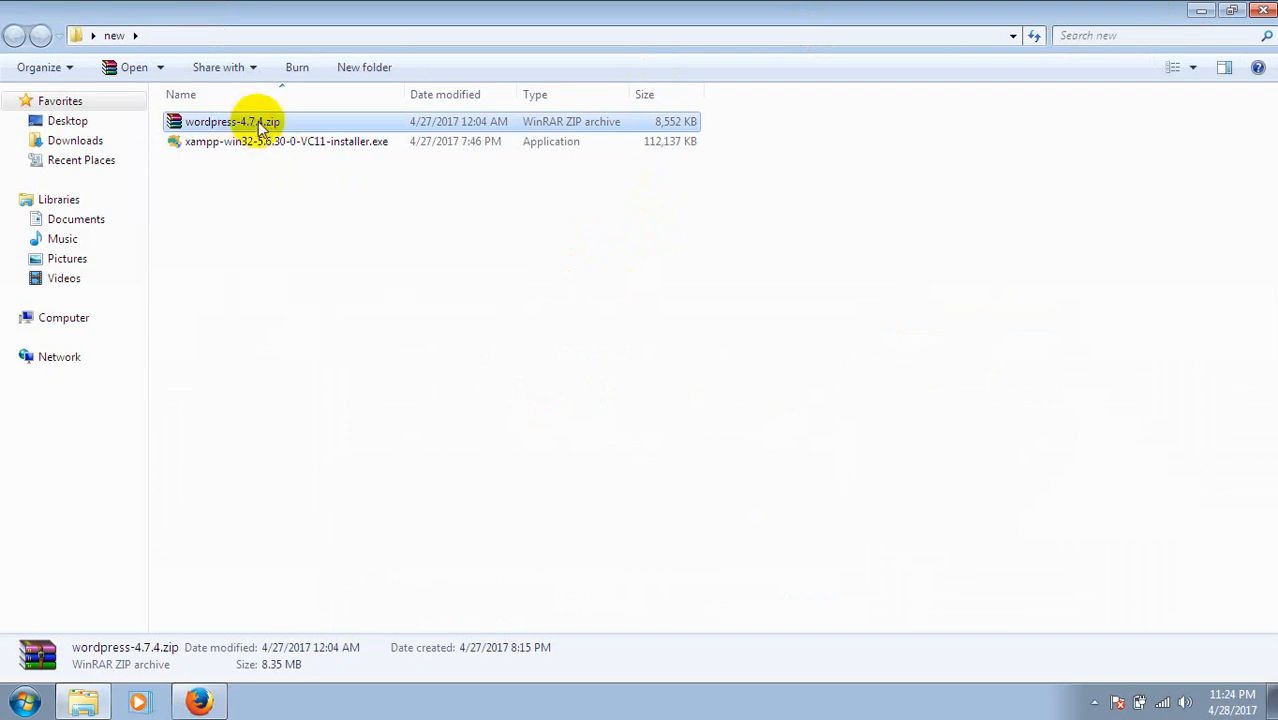
click(1191, 9)
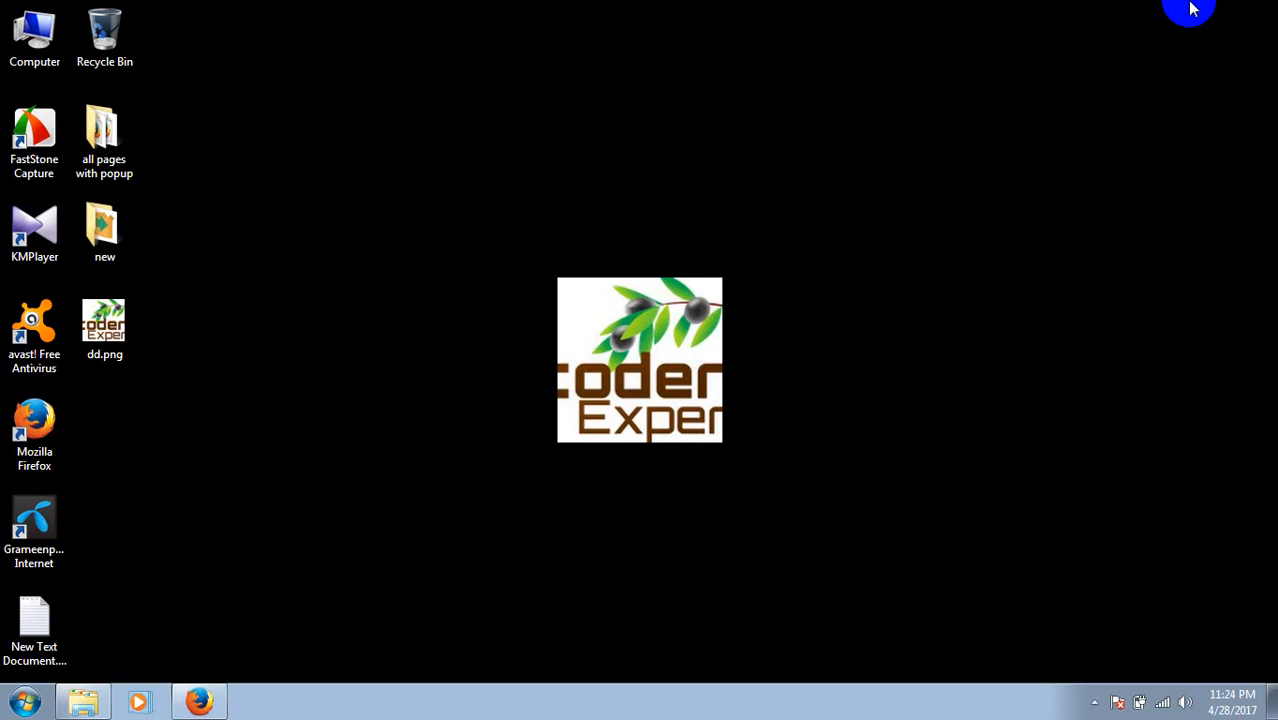
double_click(30, 42)
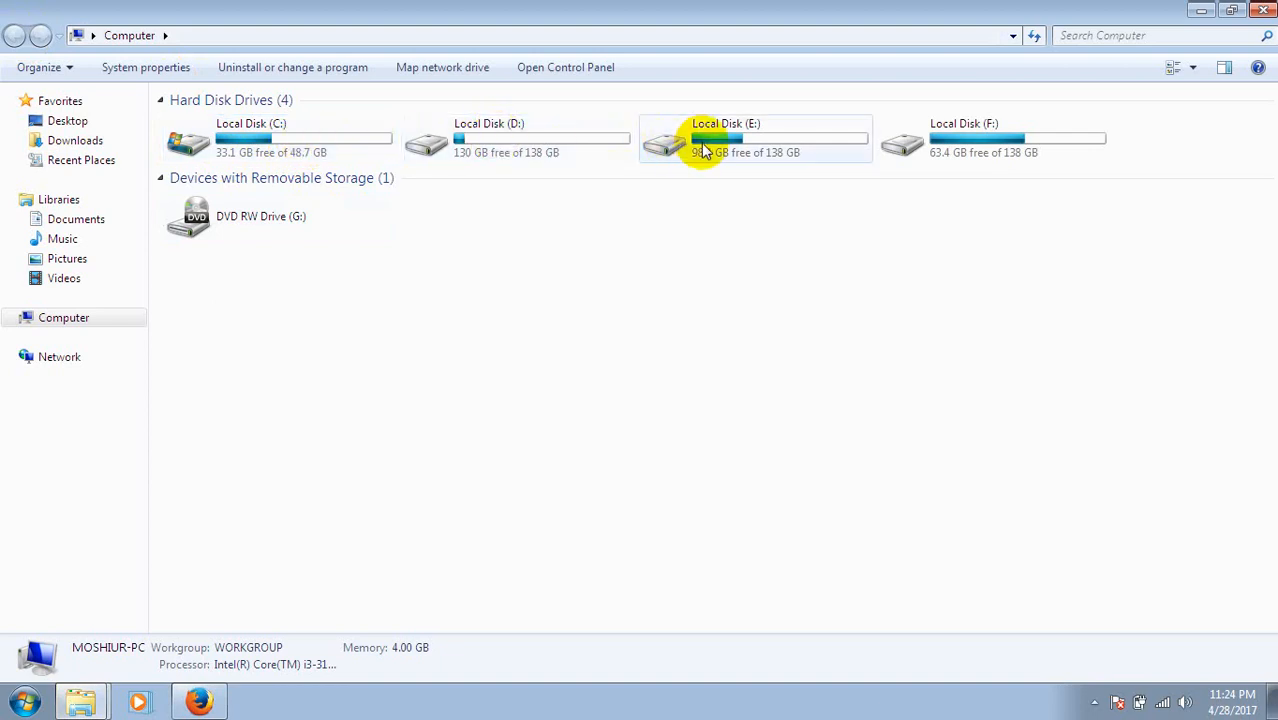
double_click(270, 147)
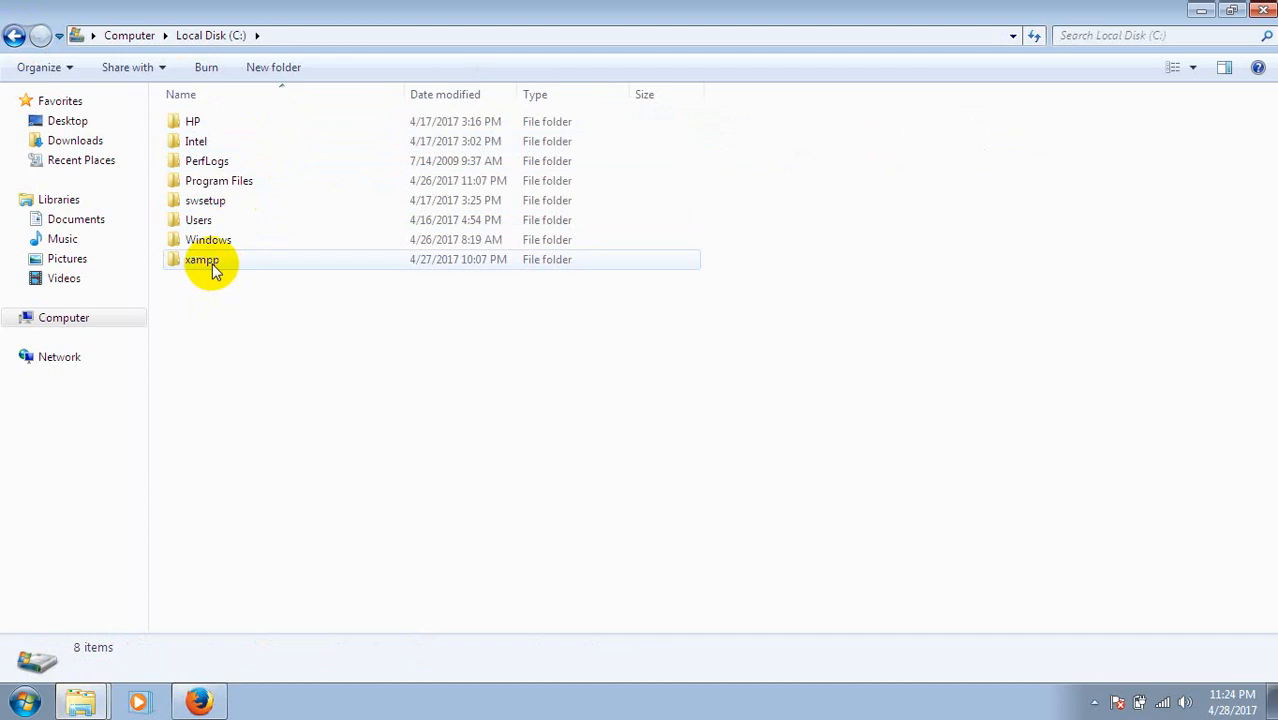
double_click(212, 268)
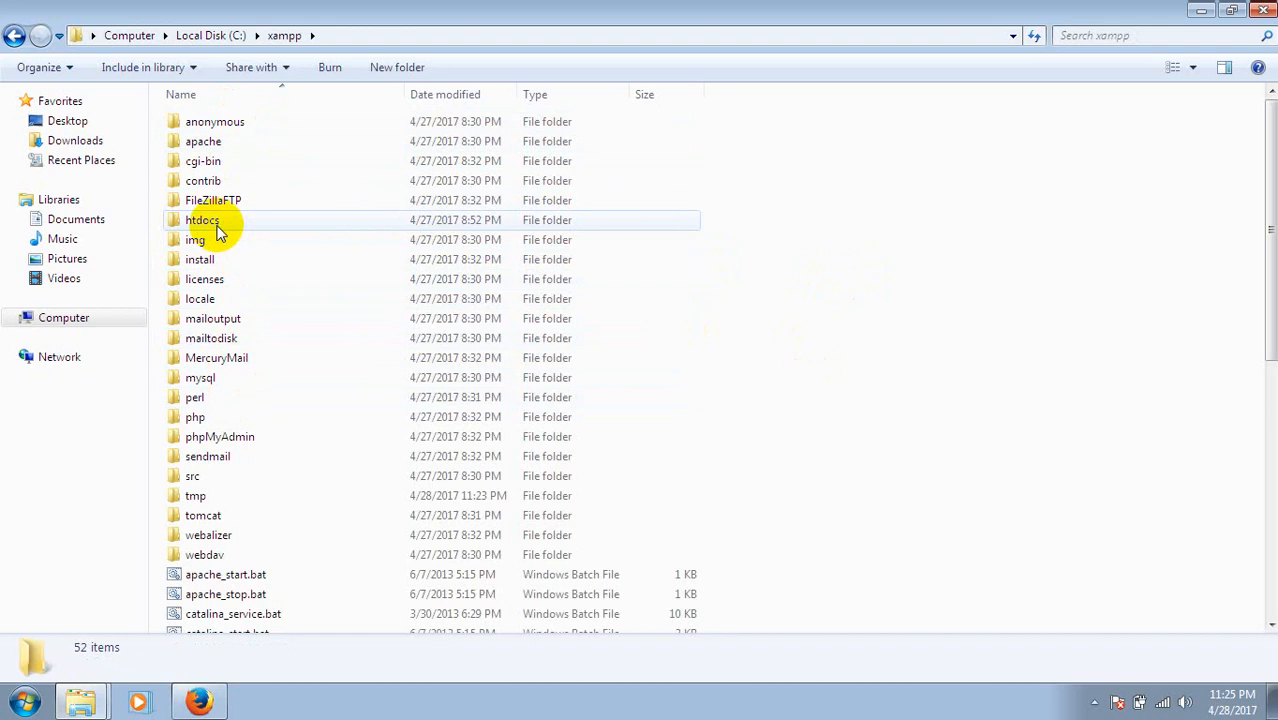
double_click(205, 221)
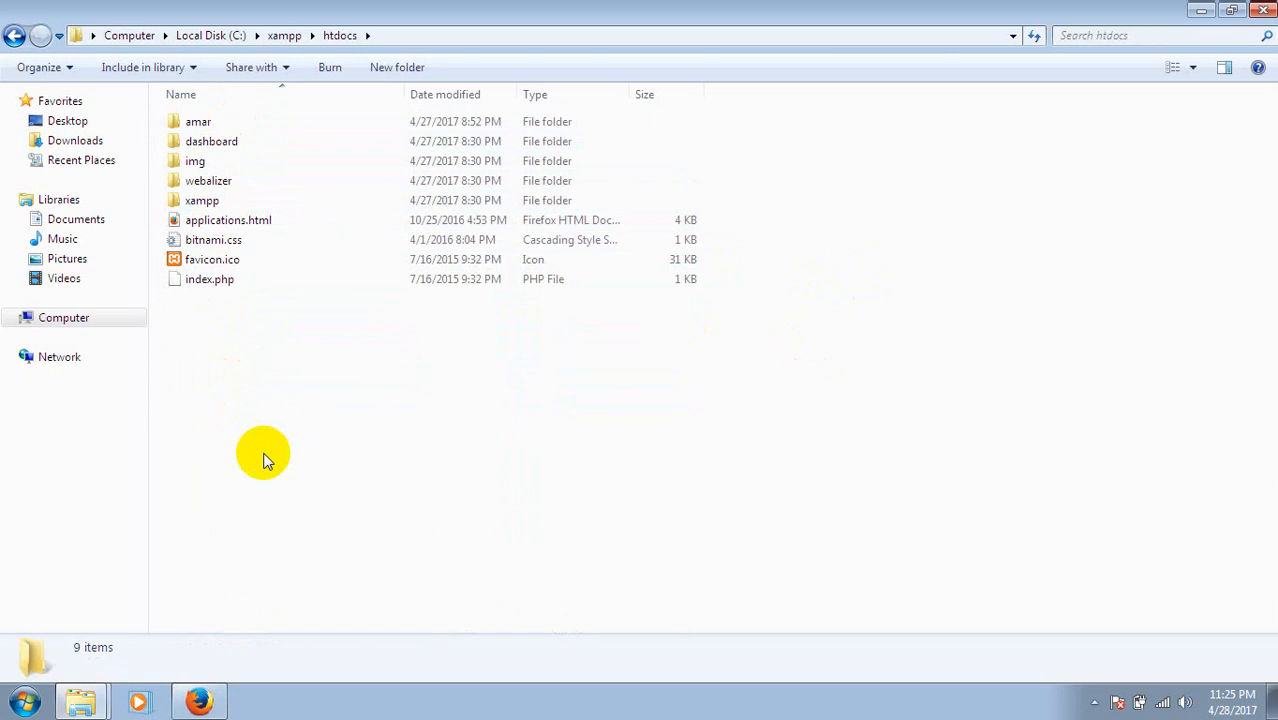
Create a new folder named wordpress in htdocs and open it.
key(ctrl+shift+n)
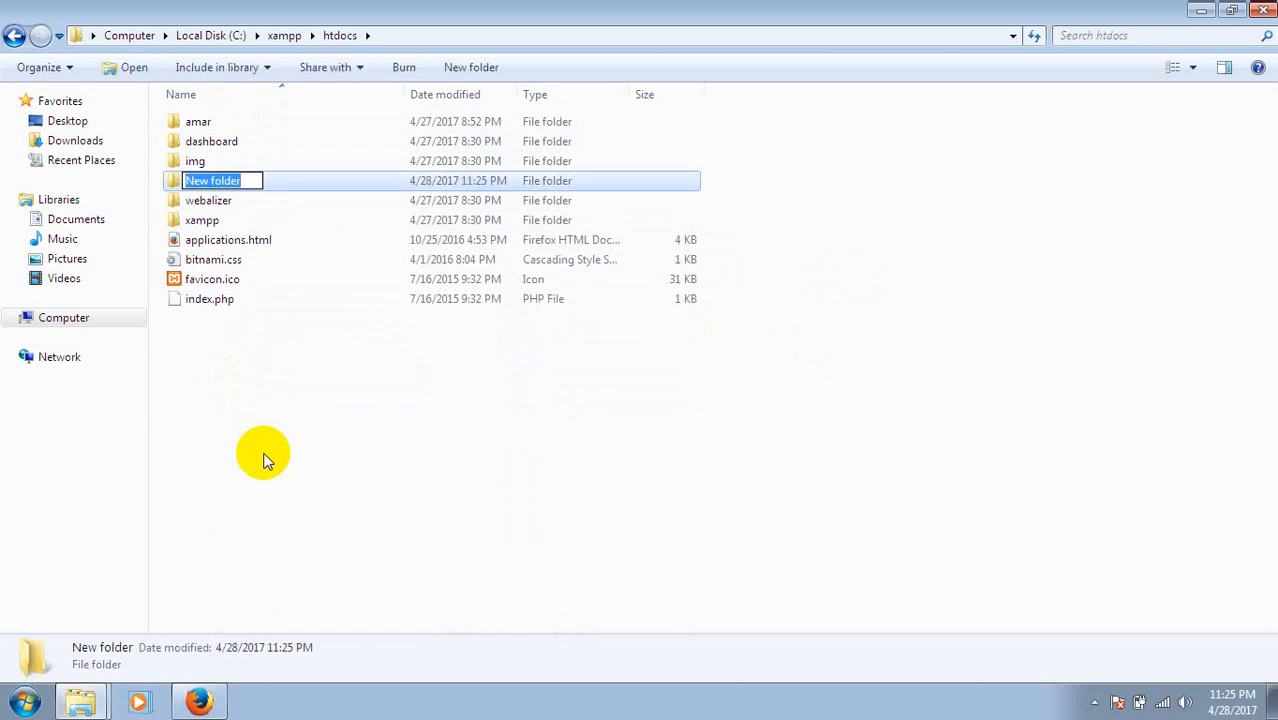
text(wordpress)
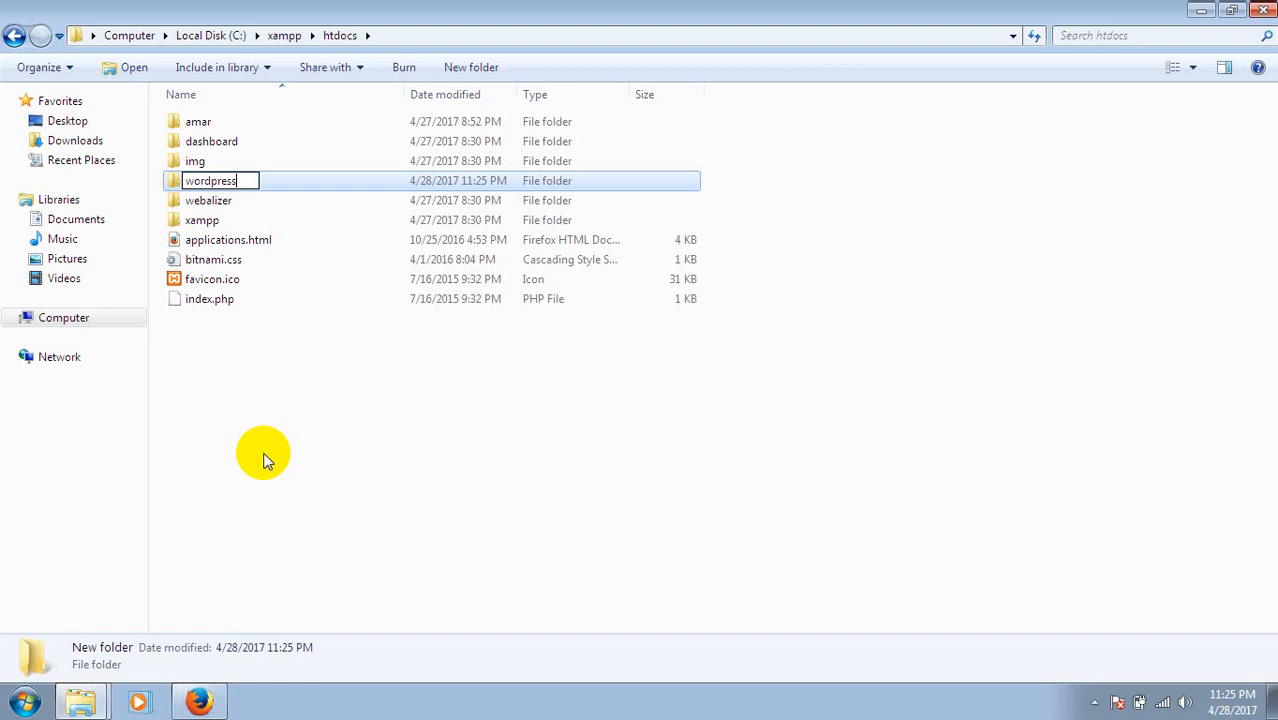
click(263, 460)
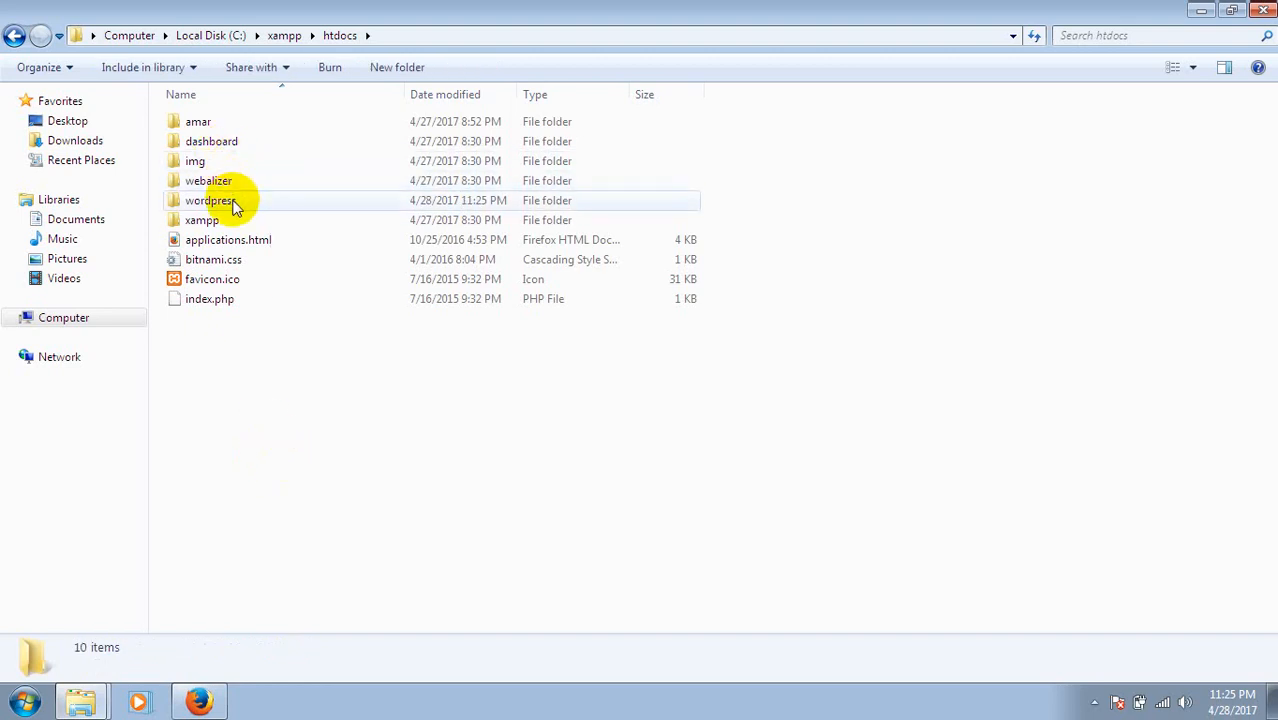
double_click(212, 200)
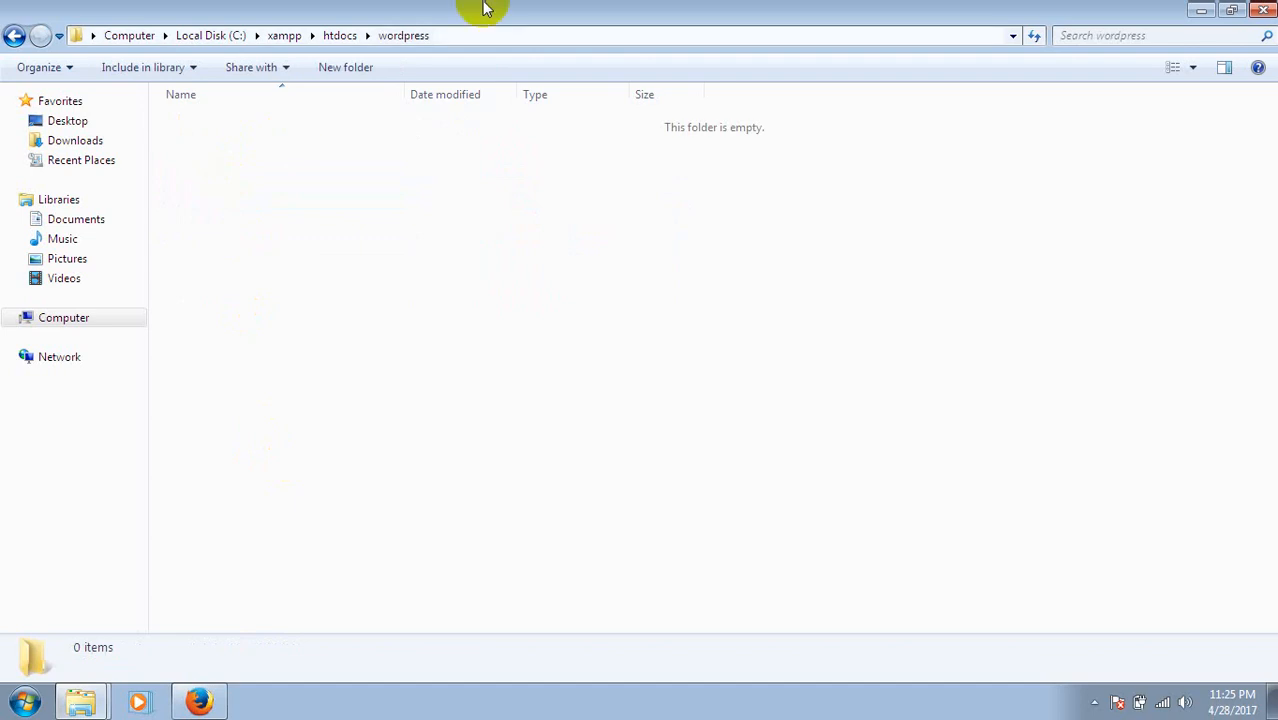
Restore and shift the window aside, then open the desktop 'new' folder holding the zip.
double_click(630, 8)
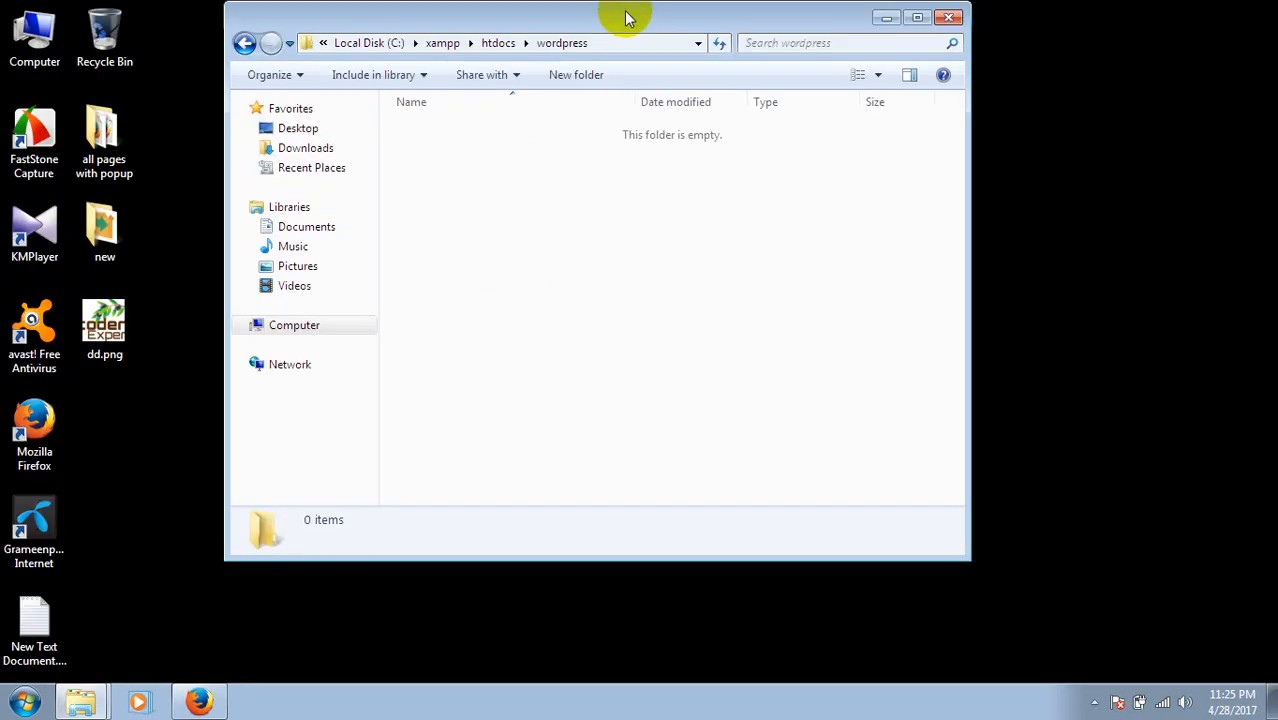
drag(625, 14, 845, 90)
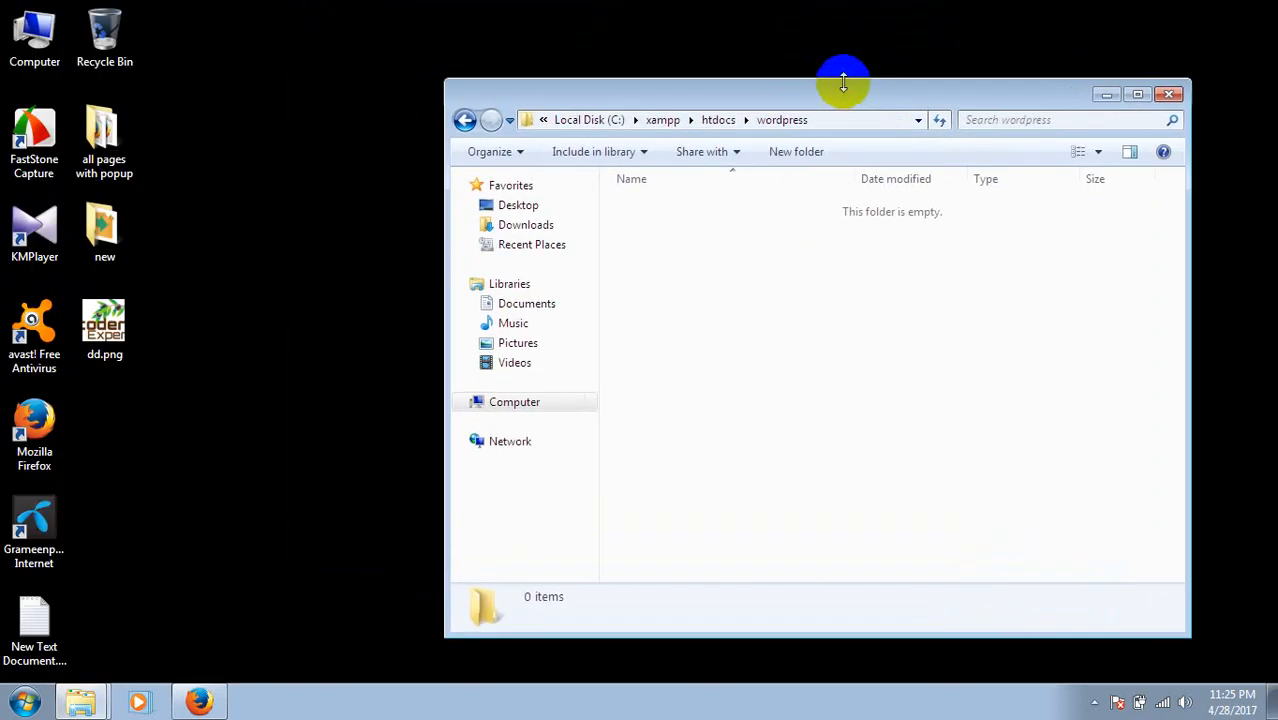
click(265, 178)
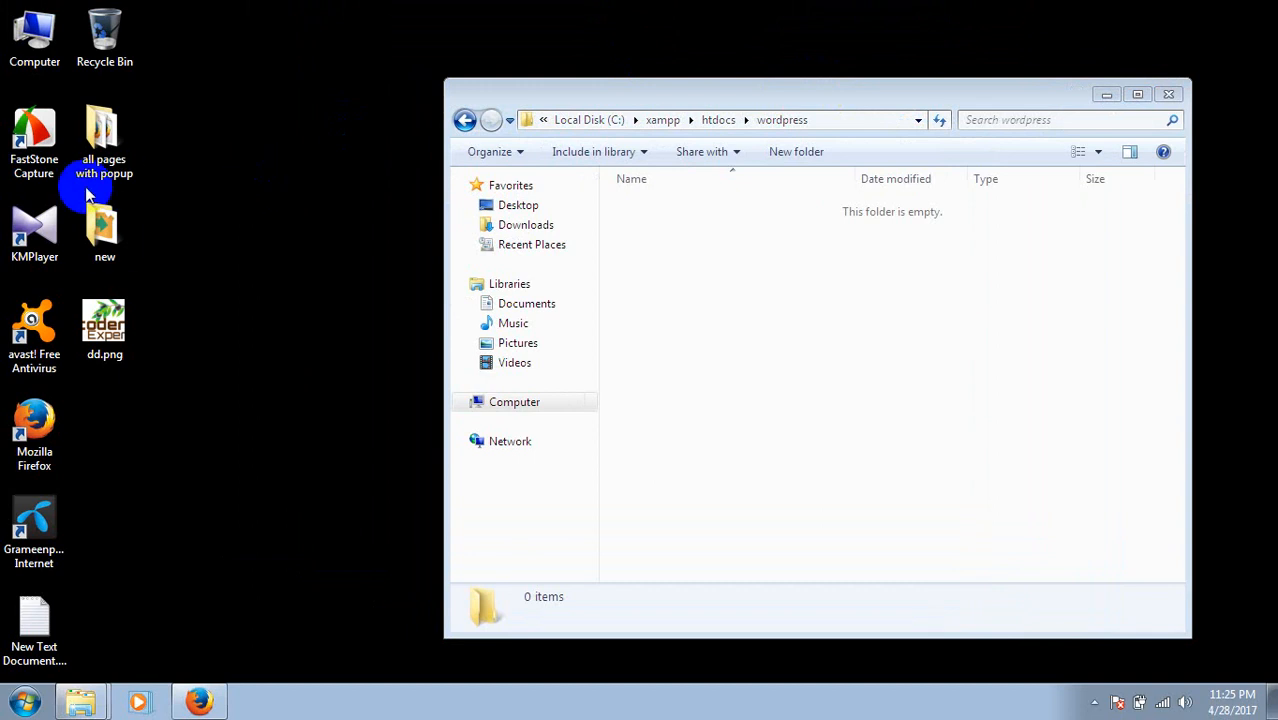
click(104, 222)
double_click(104, 222)
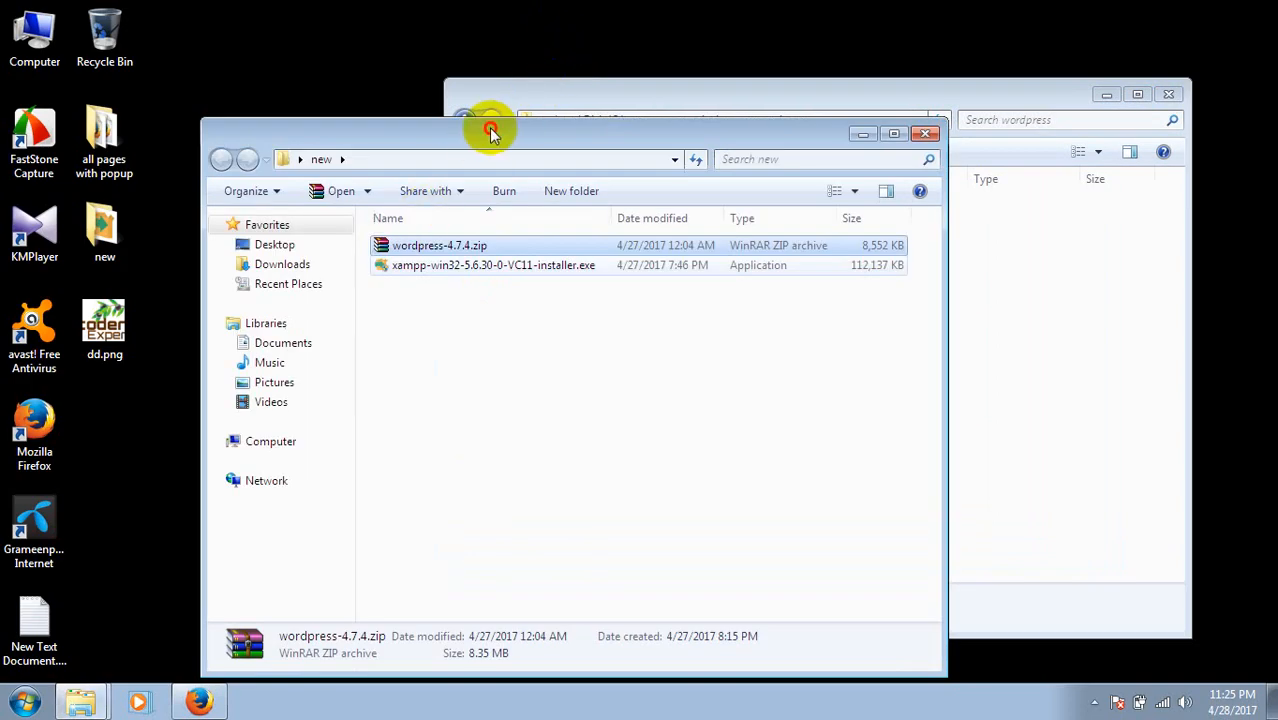
Copy all files from the zip's wordpress folder into C:\xampp\htdocs\wordpress.
drag(490, 131, 326, 150)
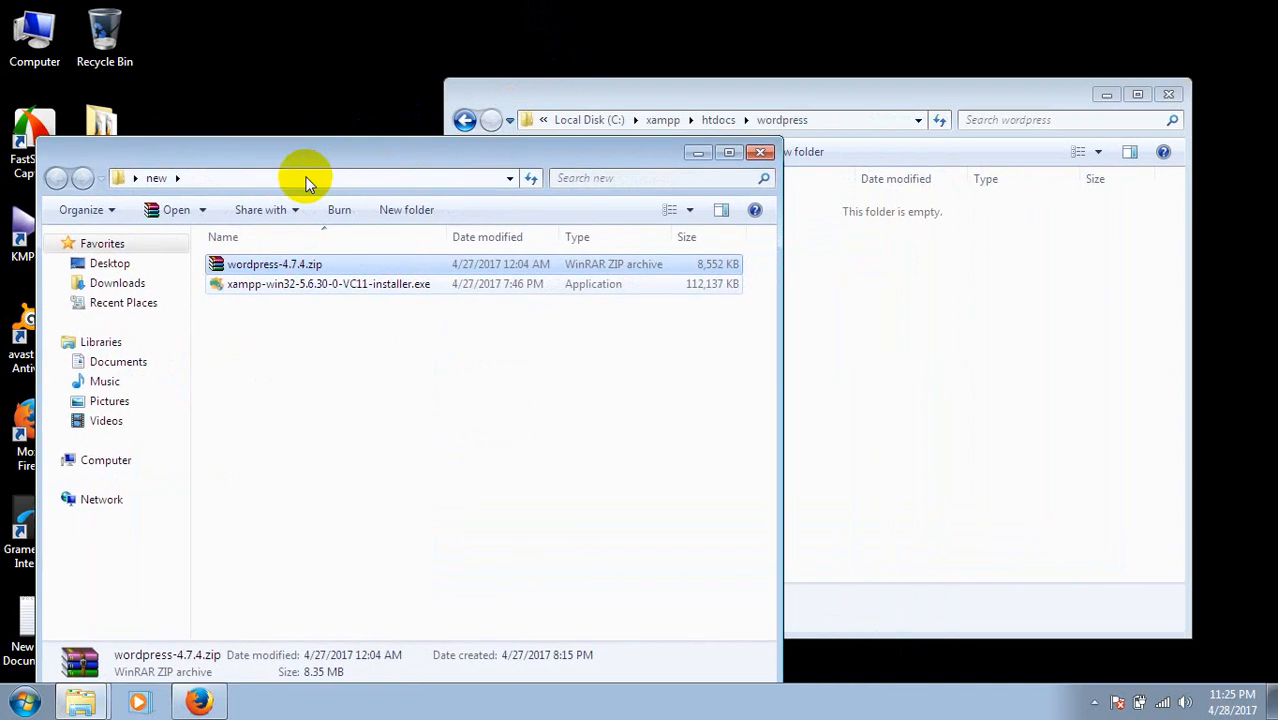
double_click(300, 268)
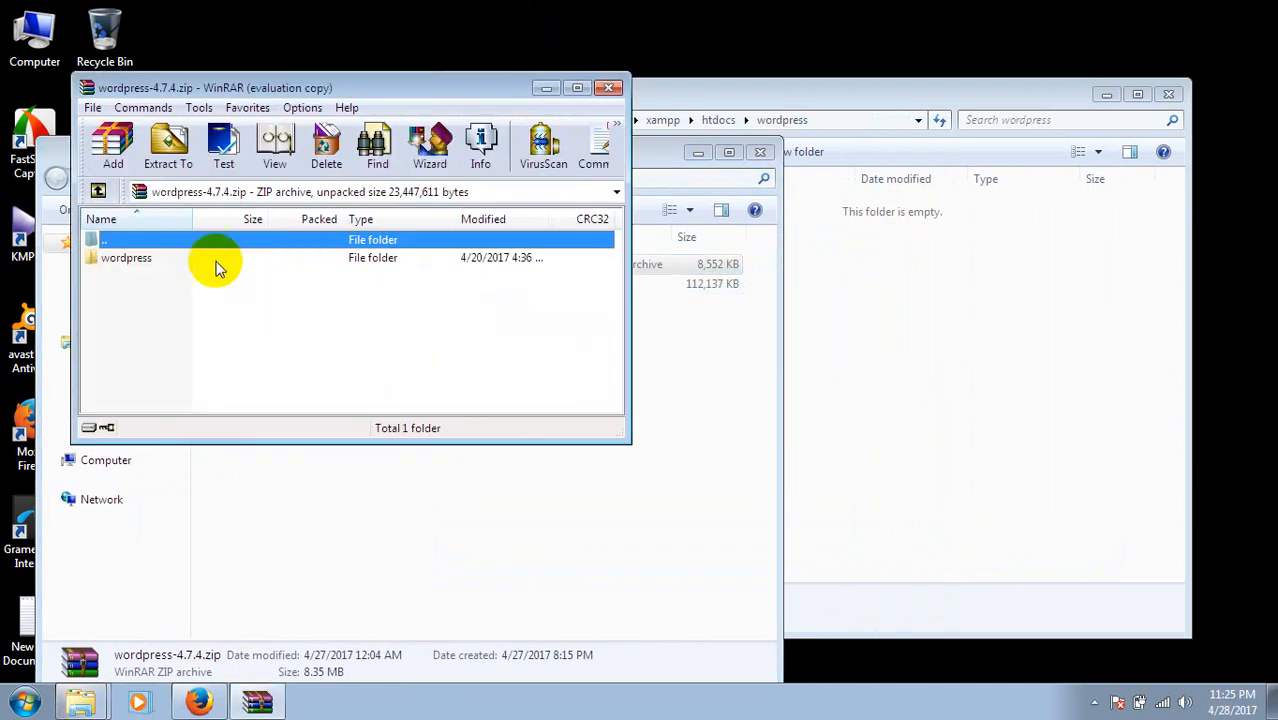
double_click(155, 260)
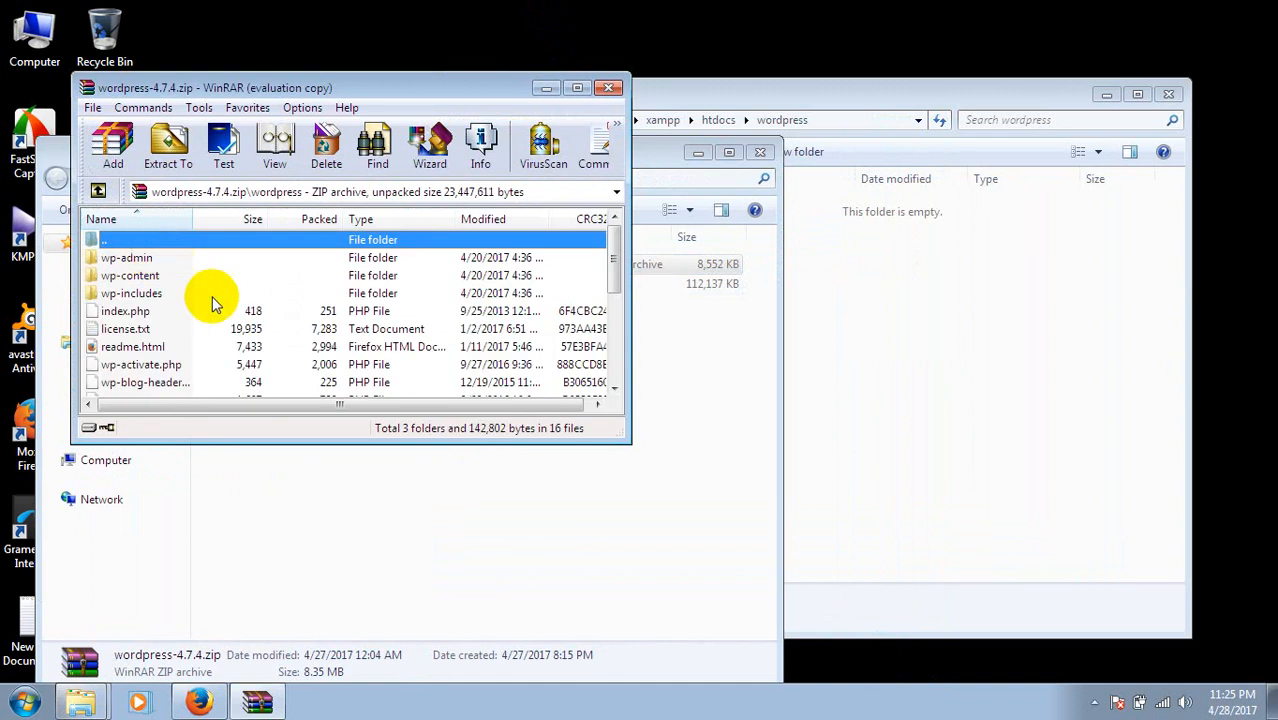
click(140, 293)
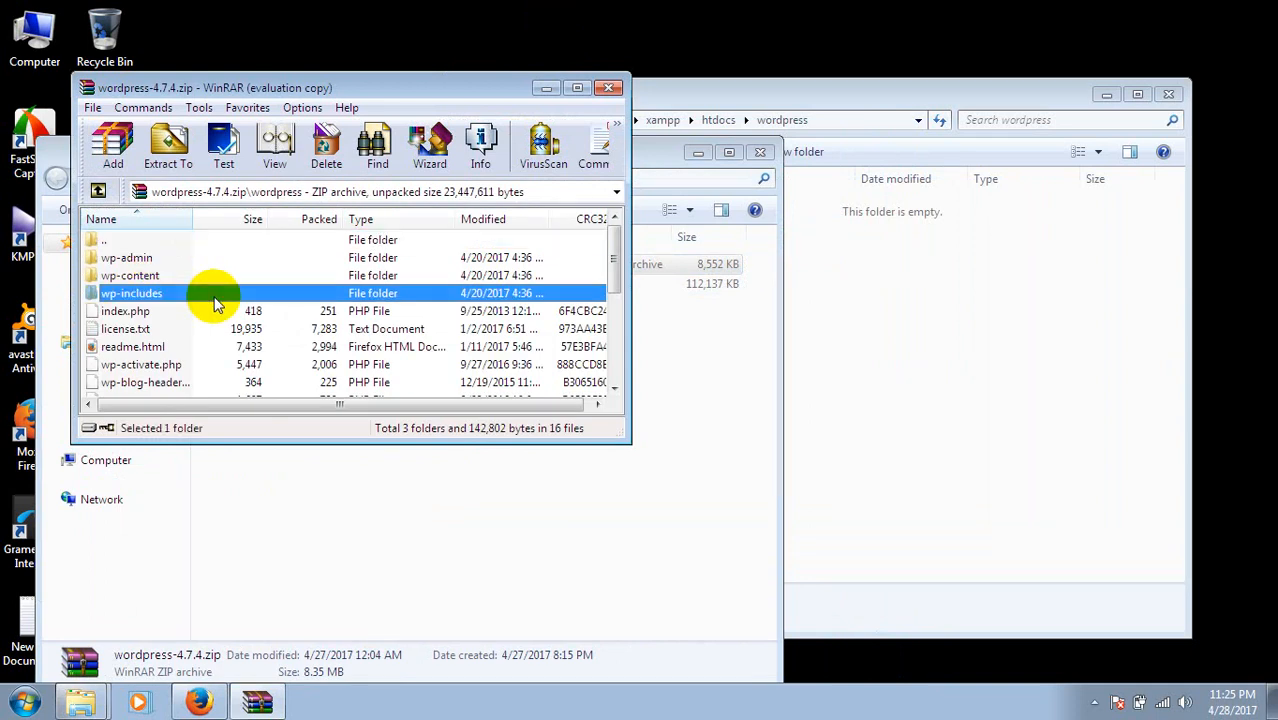
key(ctrl+a)
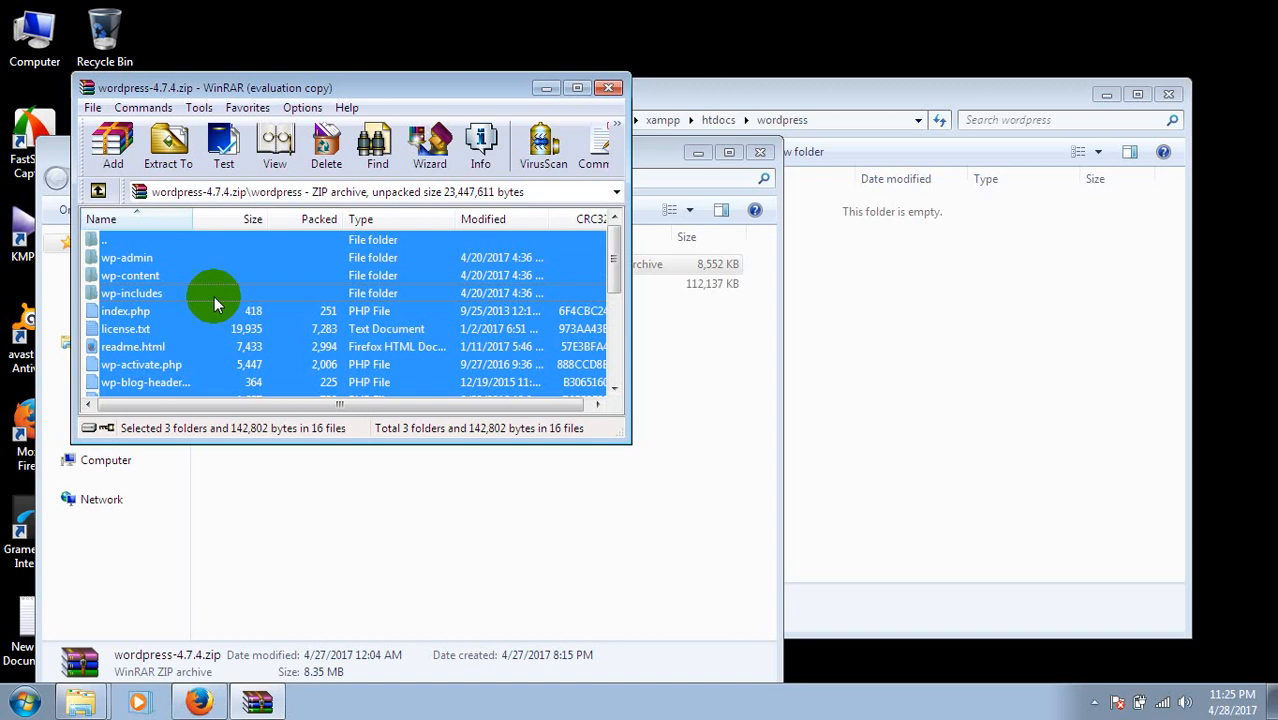
drag(214, 296, 1023, 402)
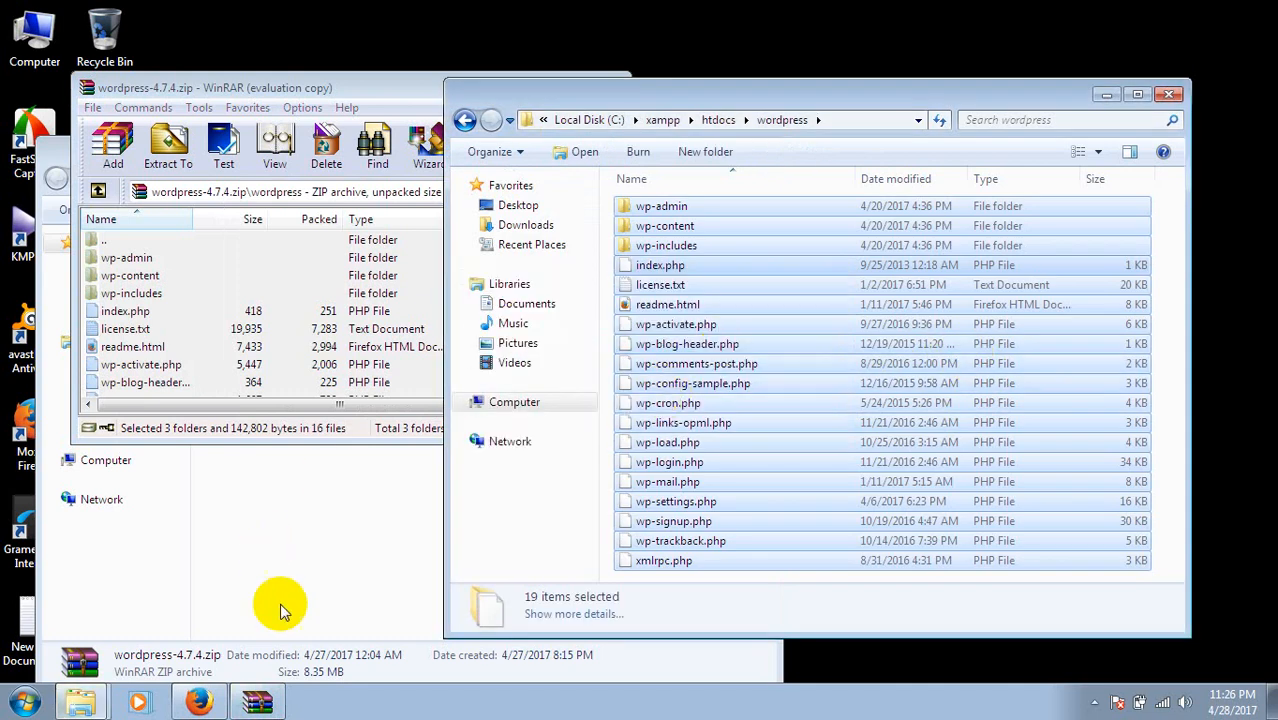
click(199, 701)
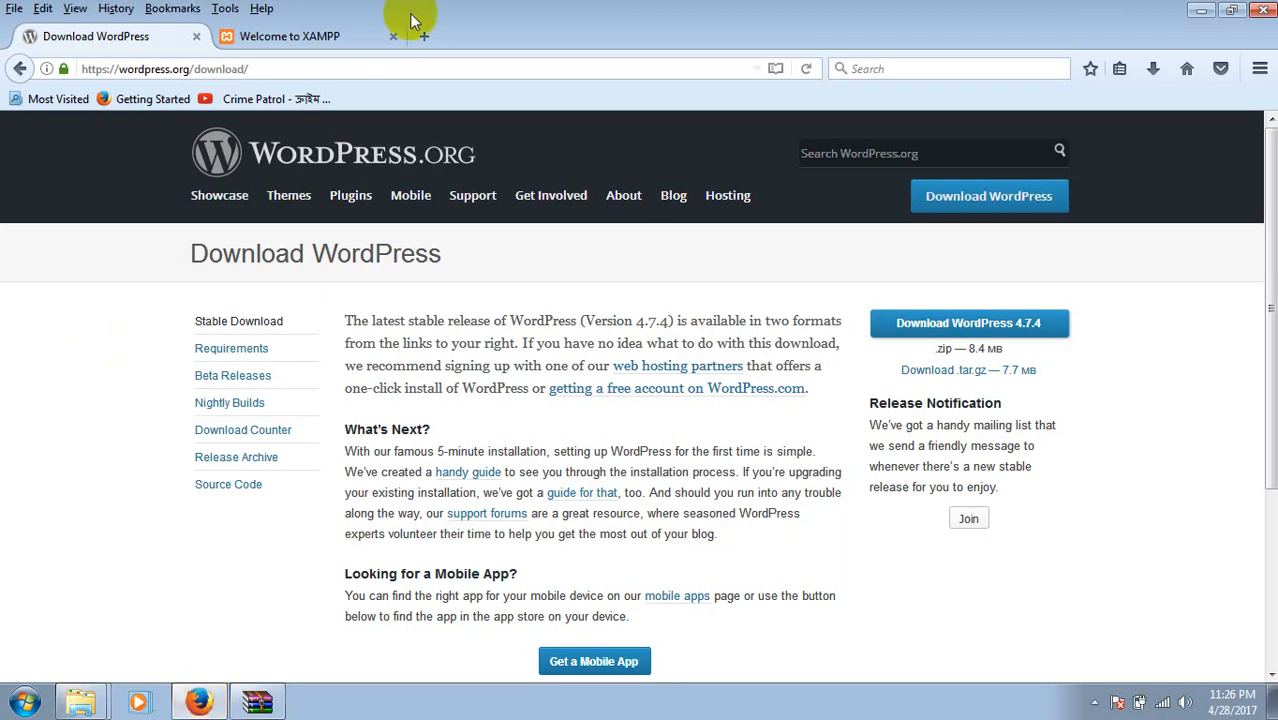
Load localhost/wordpress in the XAMPP tab to start the WordPress setup.
click(305, 44)
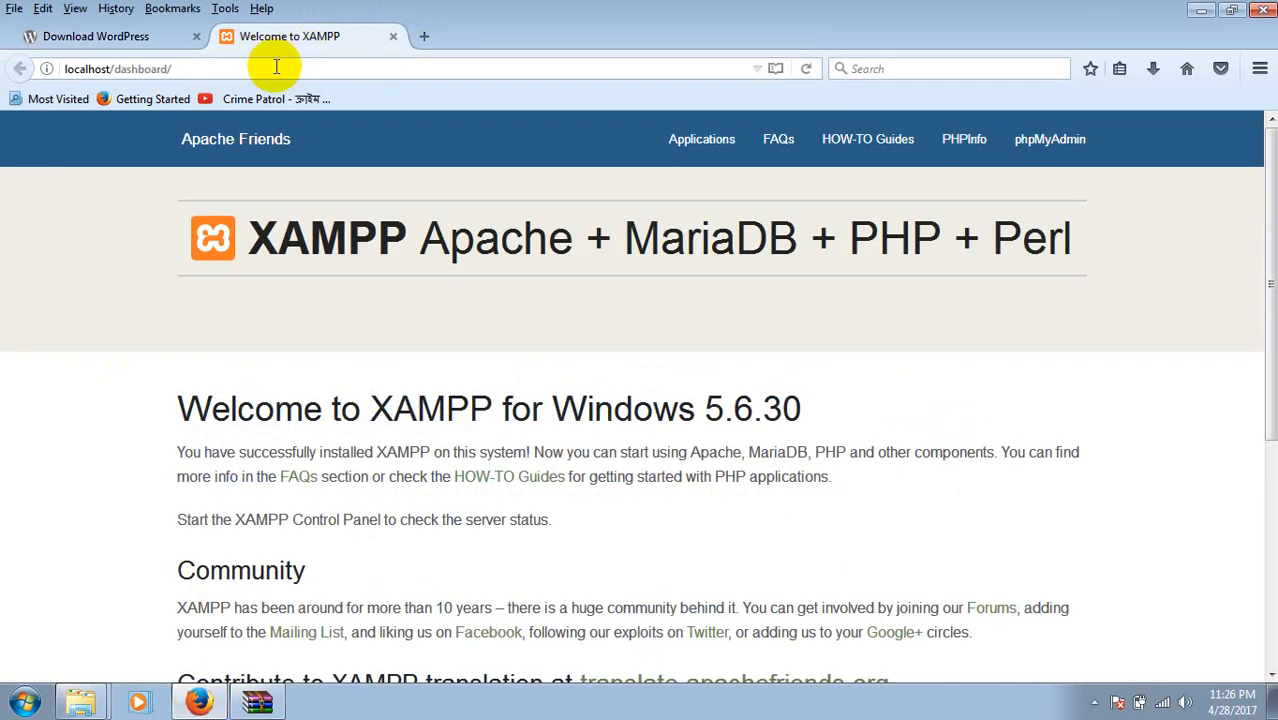
click(276, 67)
text(lo)
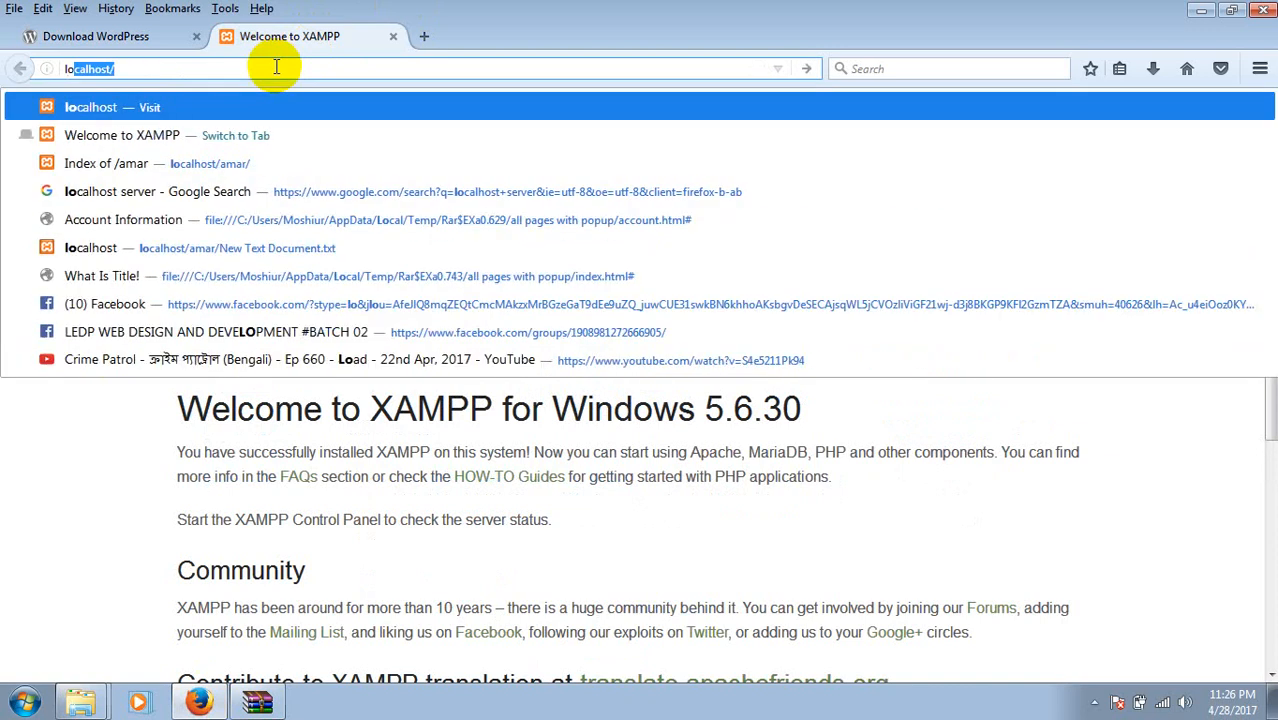
key(Return)
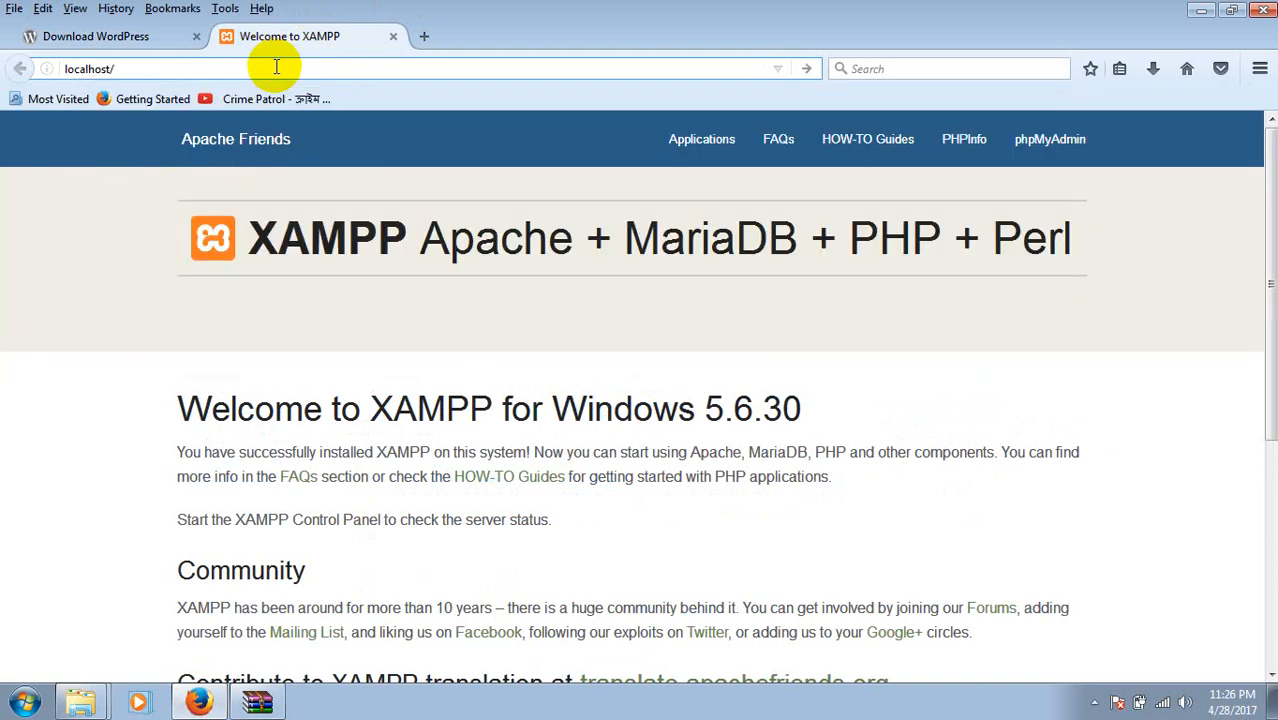
text(wordp)
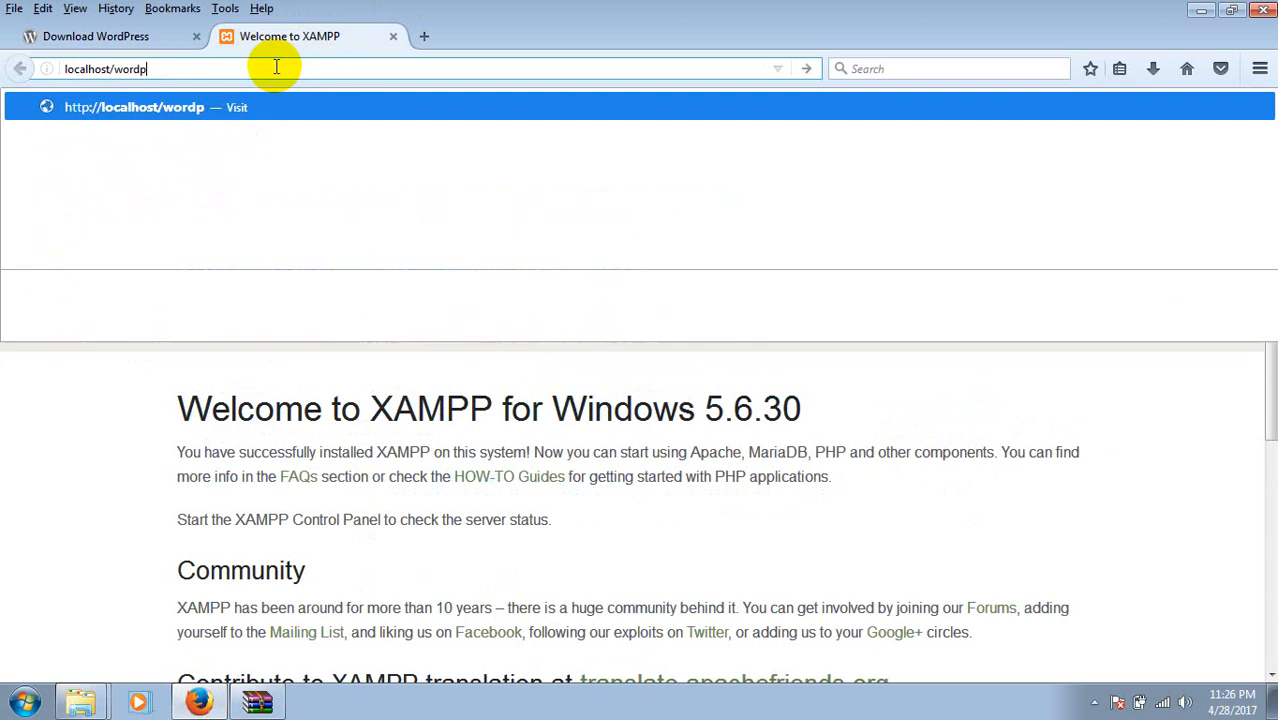
text(ress)
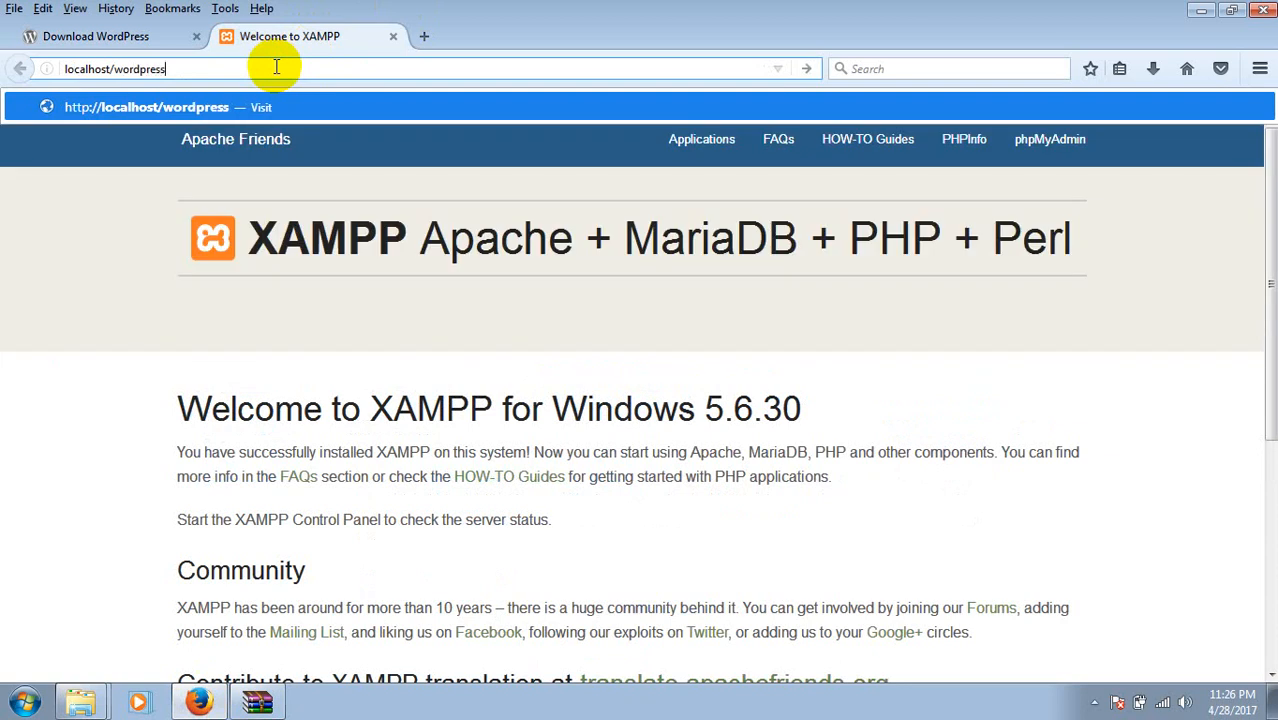
key(Return)
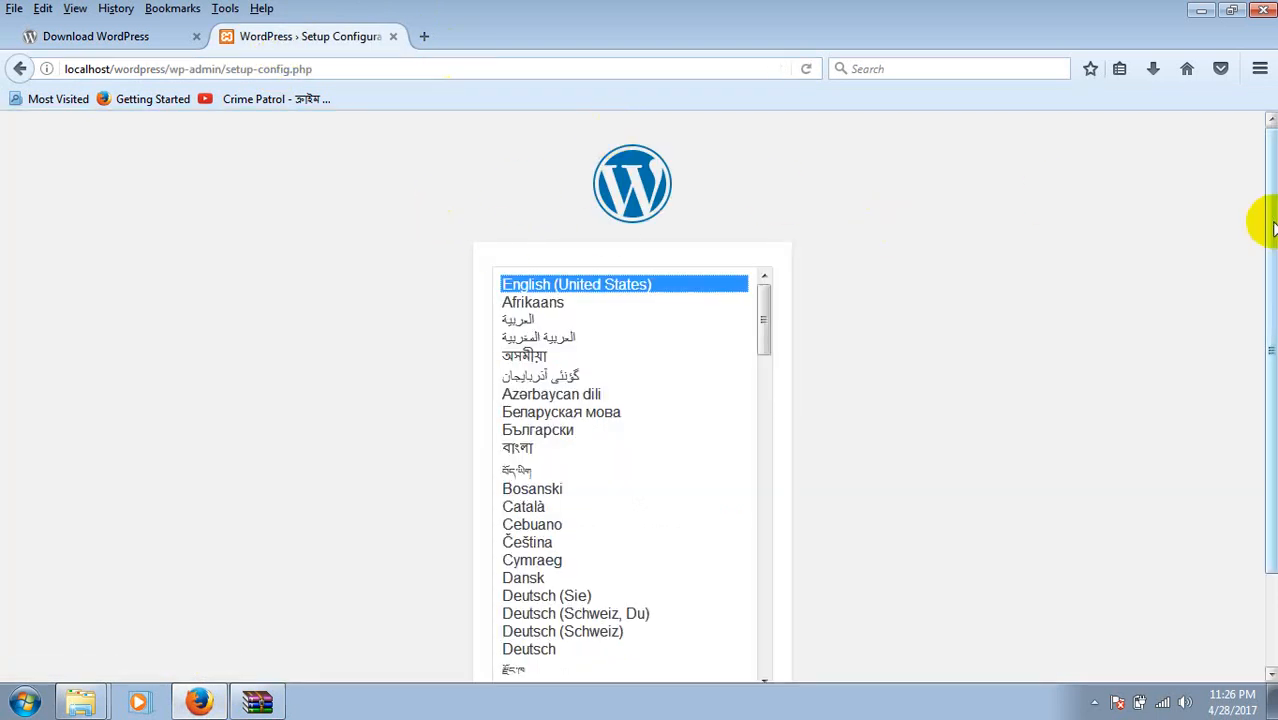
Choose English (United States) as the setup language and continue.
drag(1270, 225, 1258, 359)
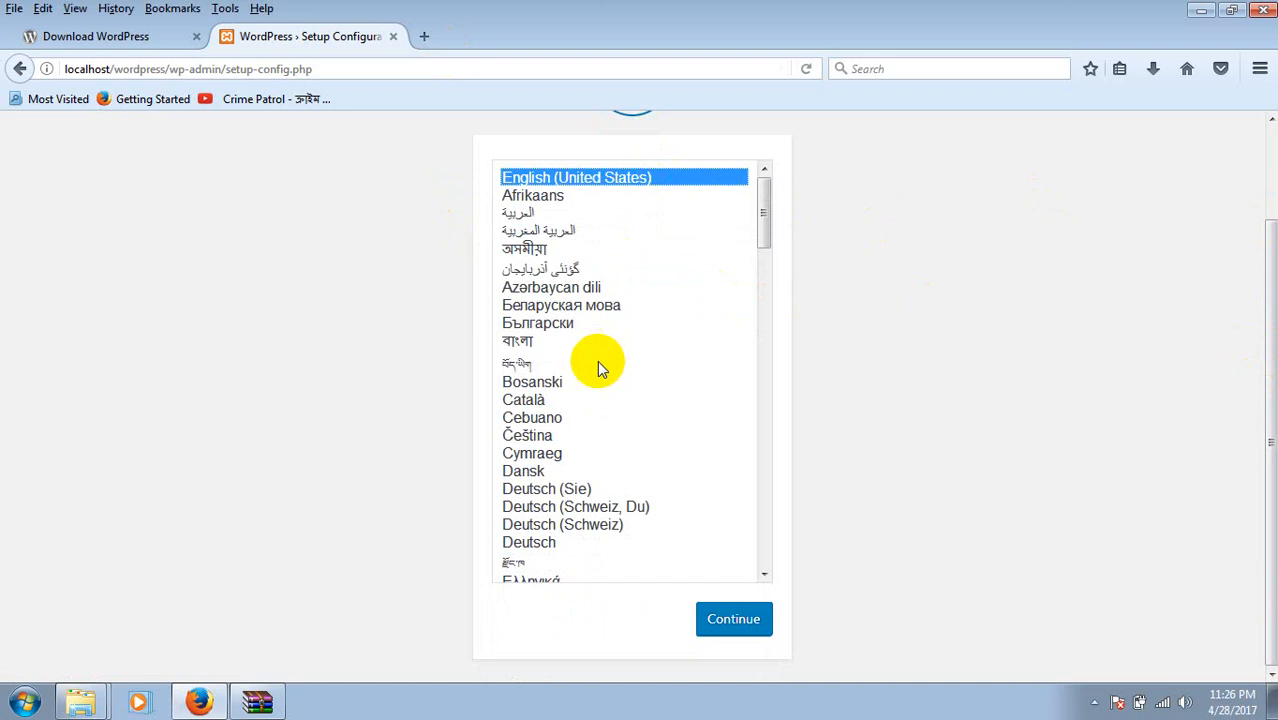
click(560, 342)
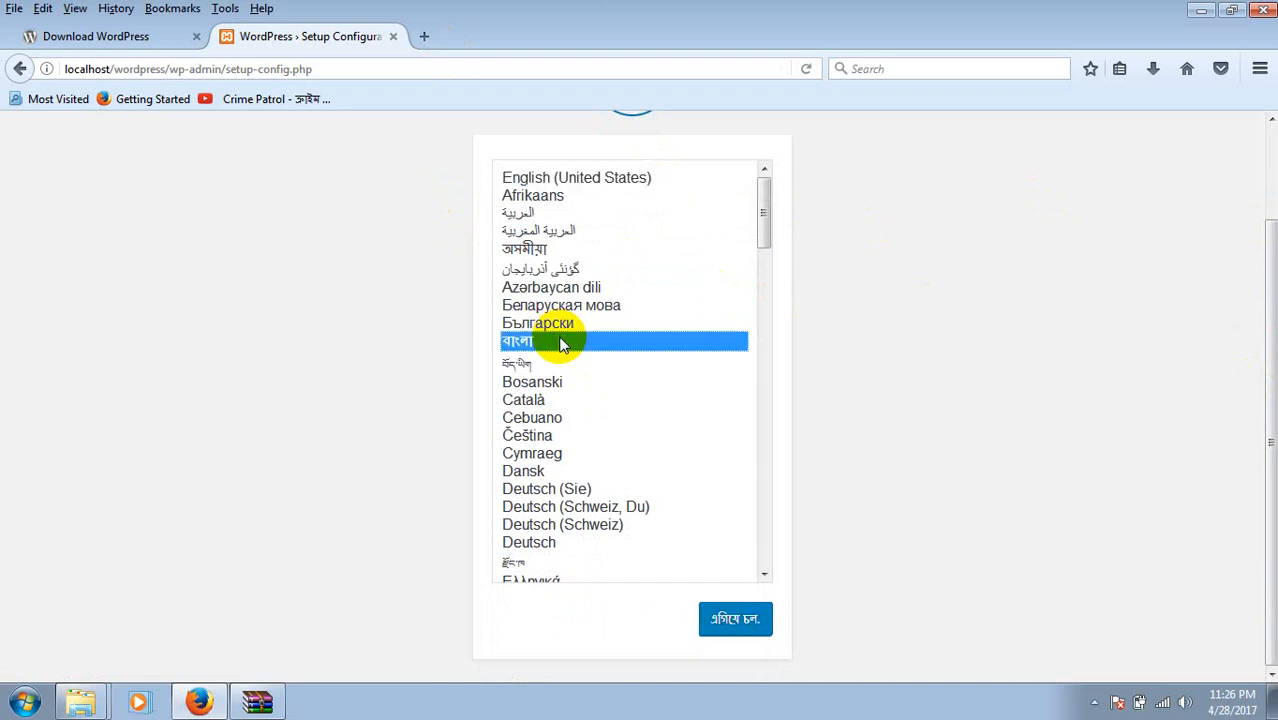
click(608, 183)
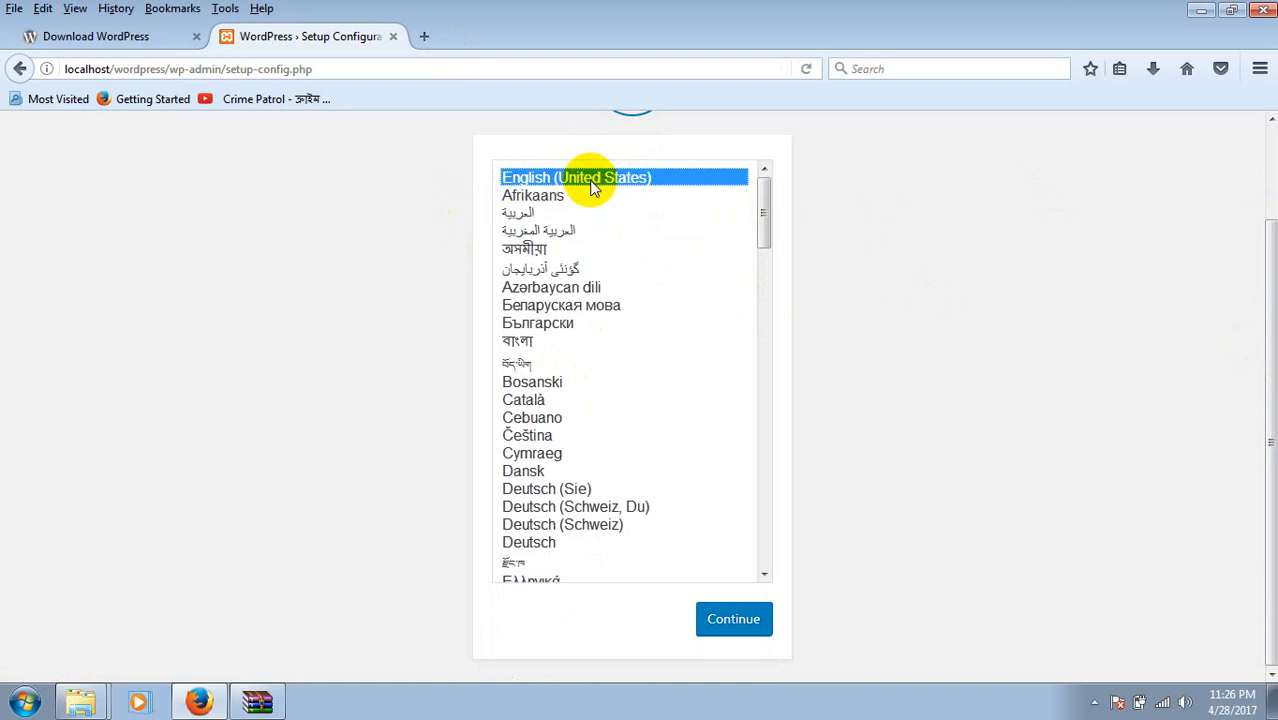
click(737, 624)
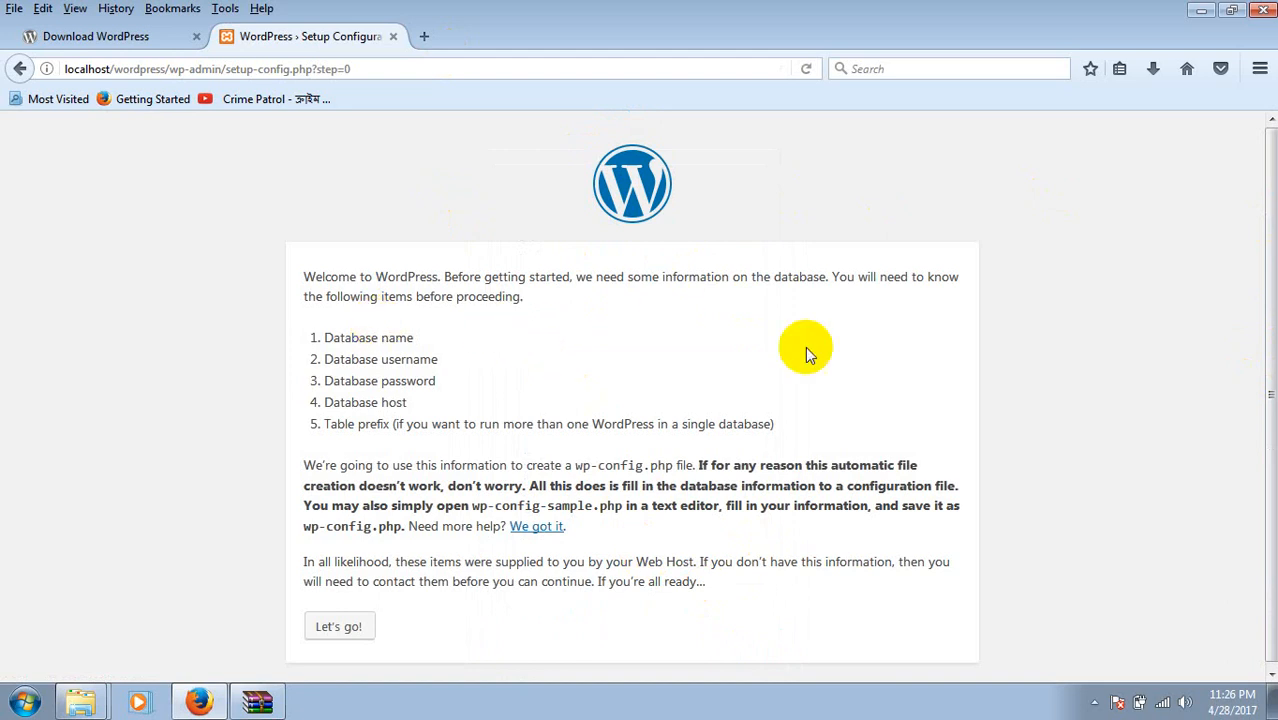
Review the required database name, password, host and table prefix, then proceed to the connection form.
click(1271, 332)
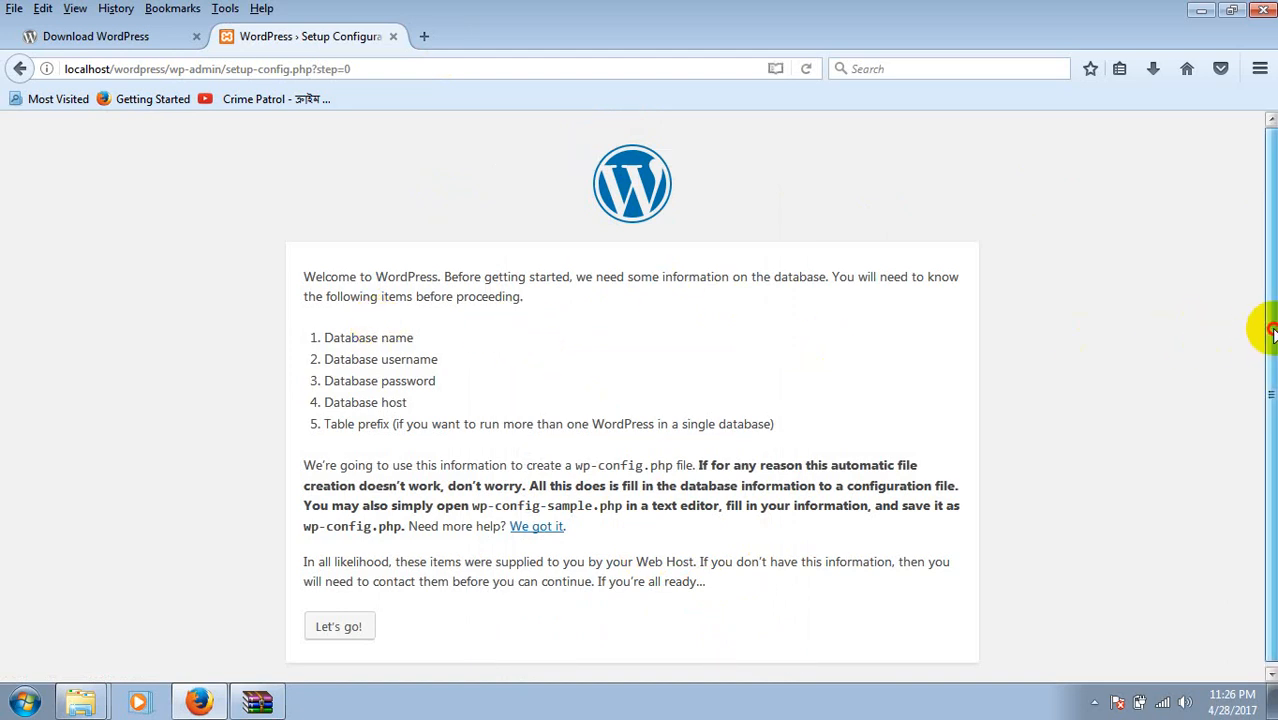
drag(1271, 332, 1271, 385)
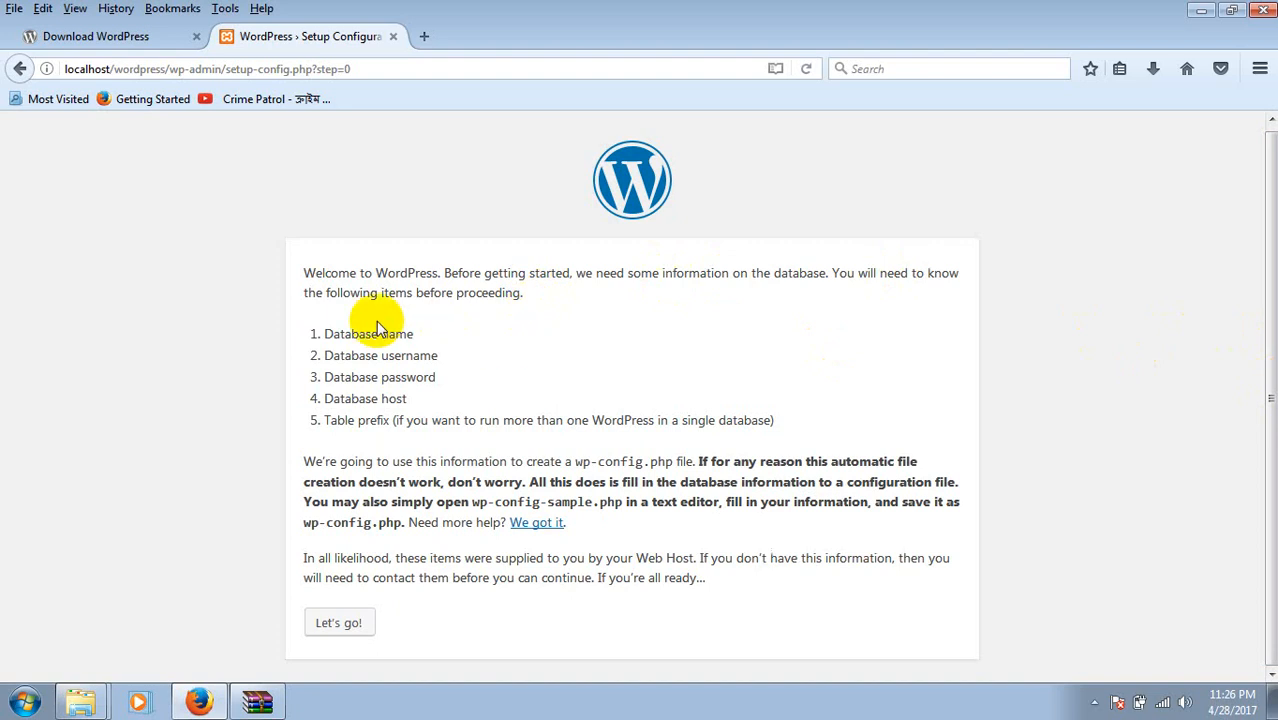
double_click(345, 333)
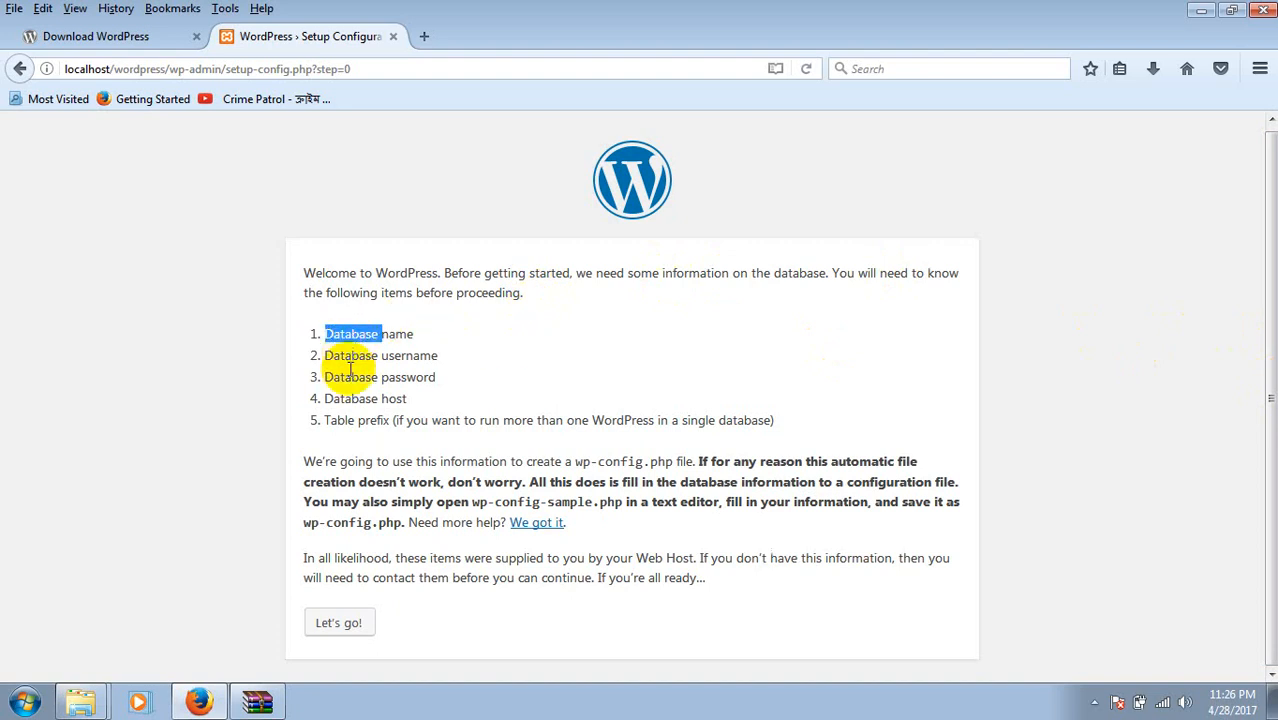
double_click(345, 377)
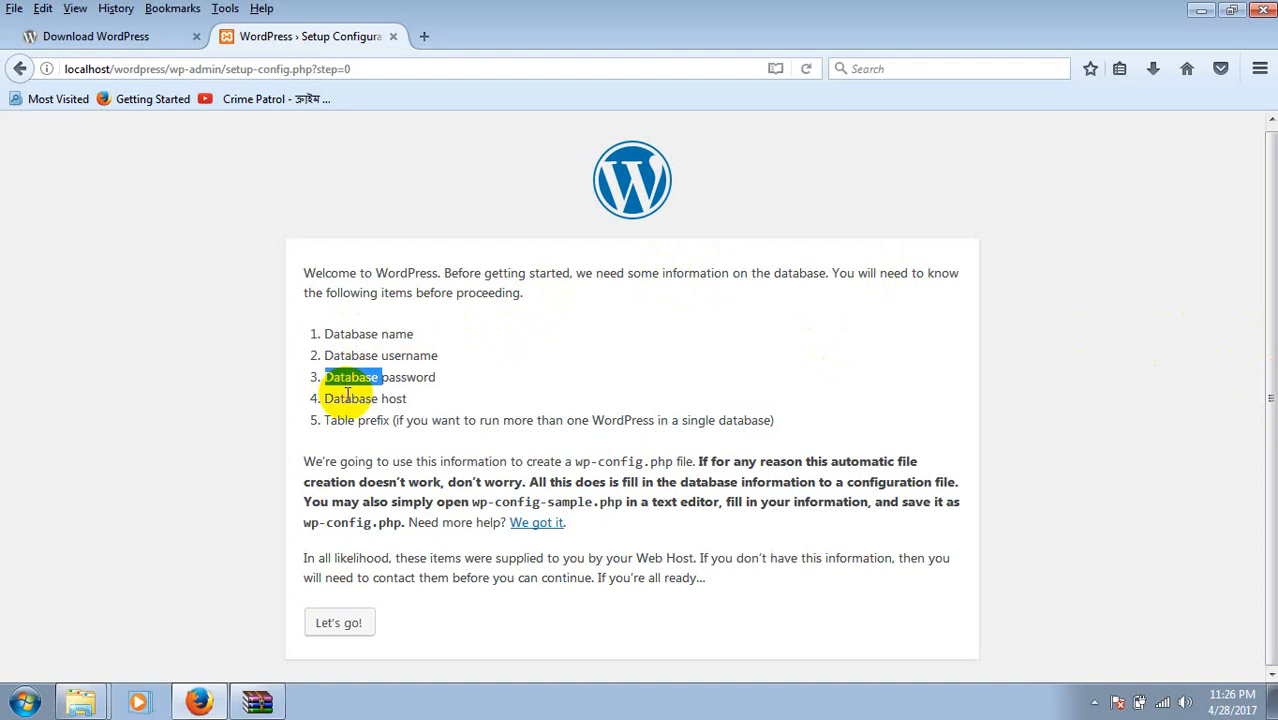
double_click(345, 398)
click(345, 413)
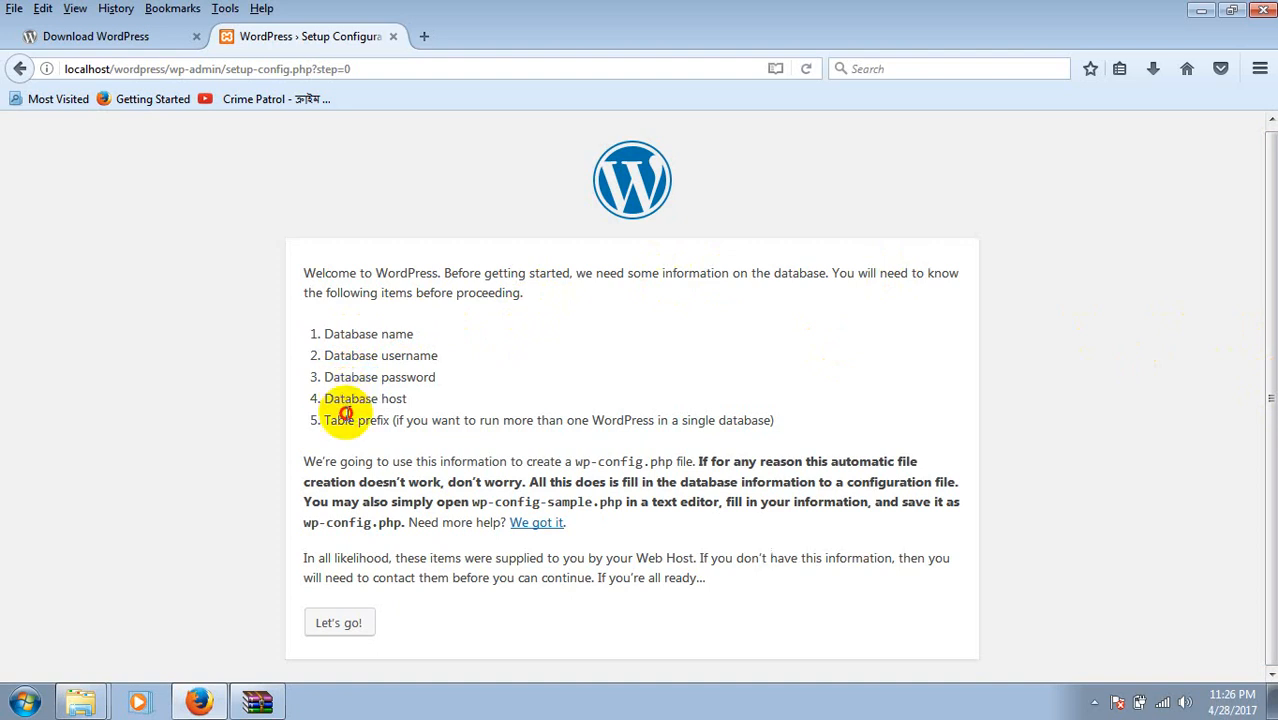
double_click(345, 415)
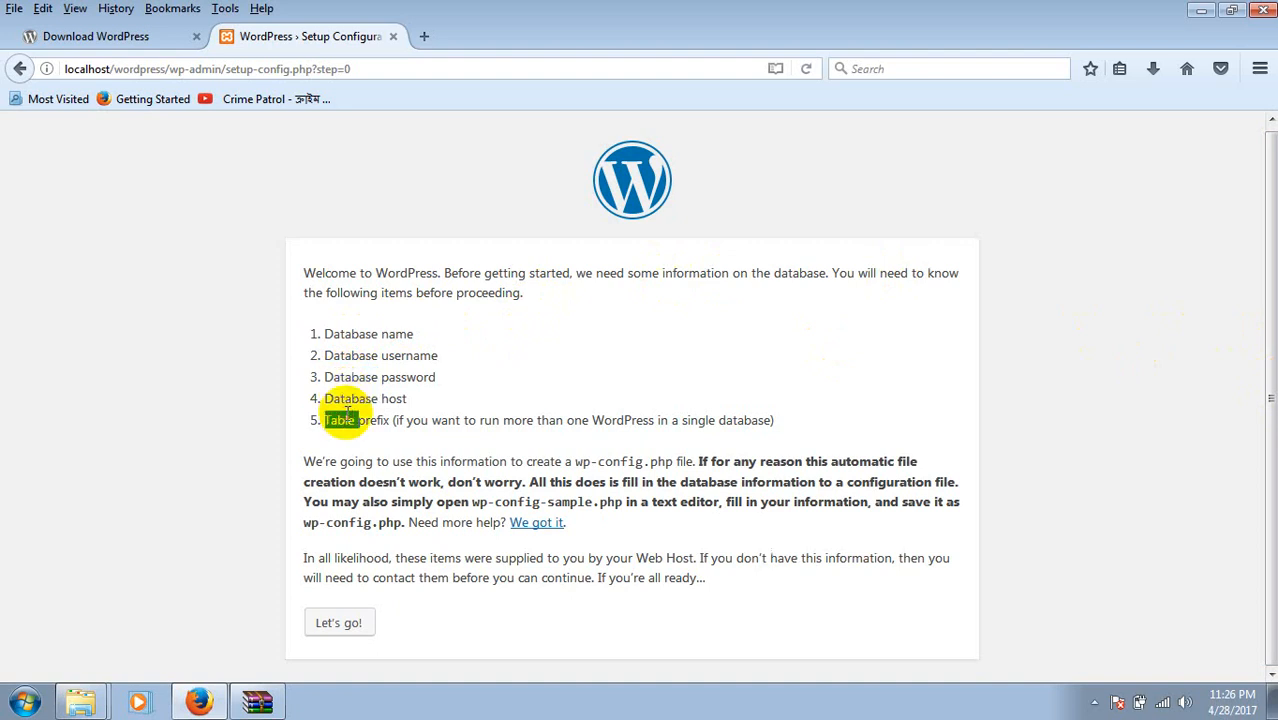
click(339, 624)
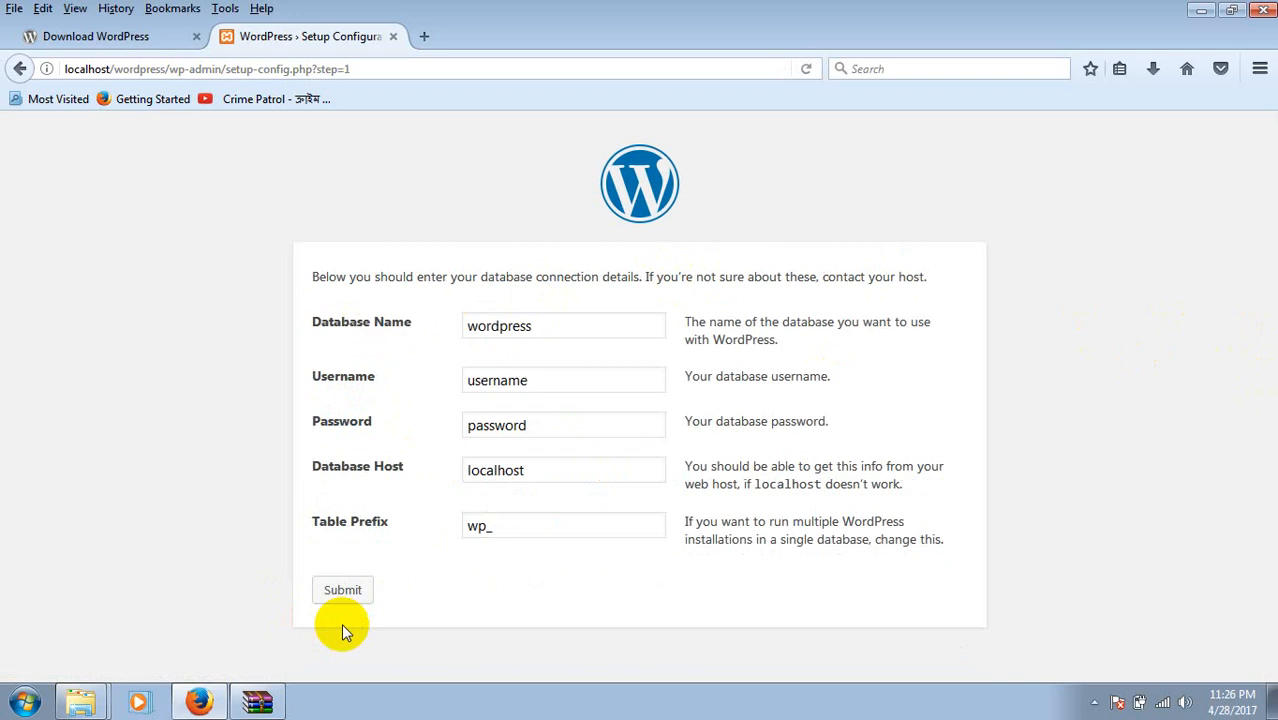
Look over the Database Name, Username and Host fields, then open a blank new tab.
click(559, 331)
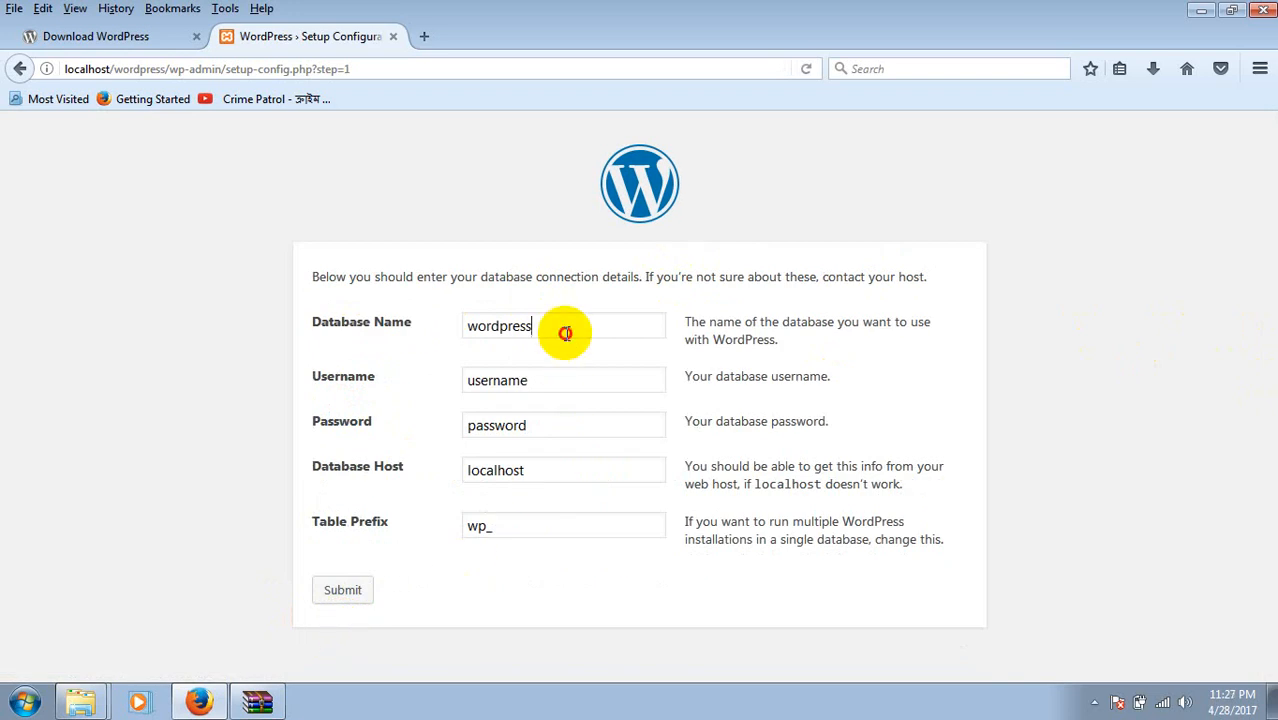
drag(556, 397, 556, 408)
click(556, 405)
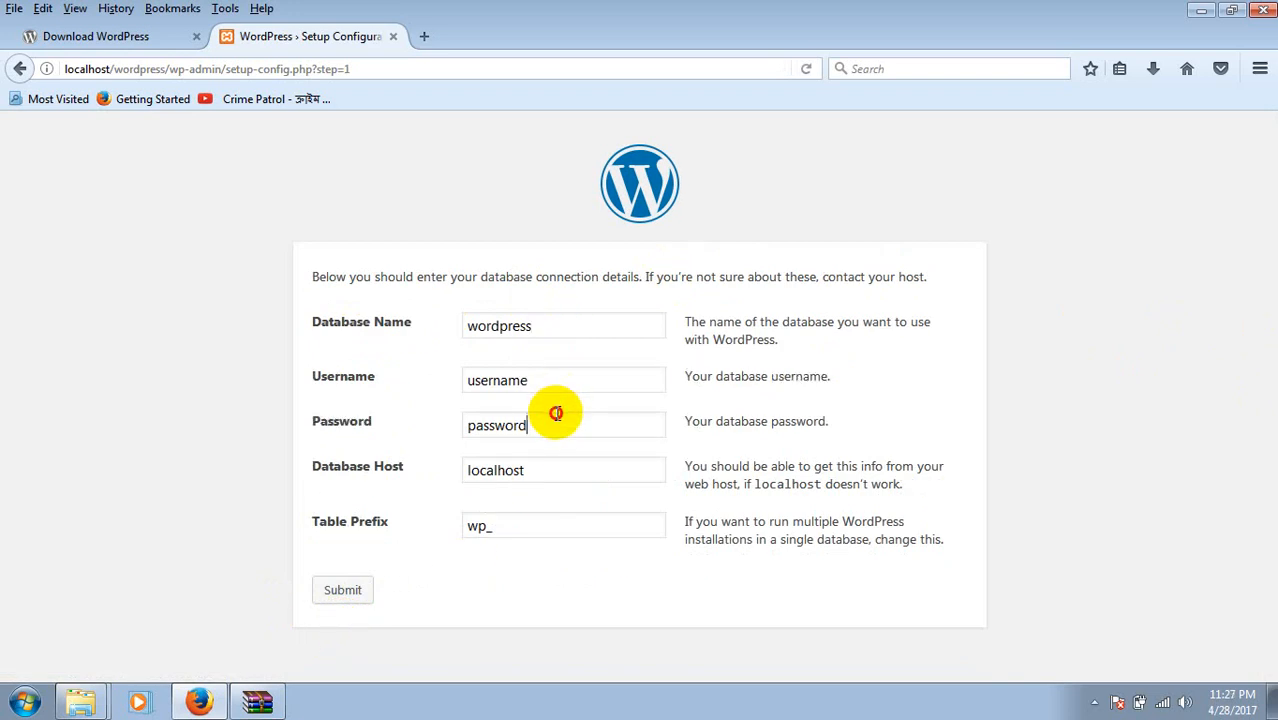
click(541, 485)
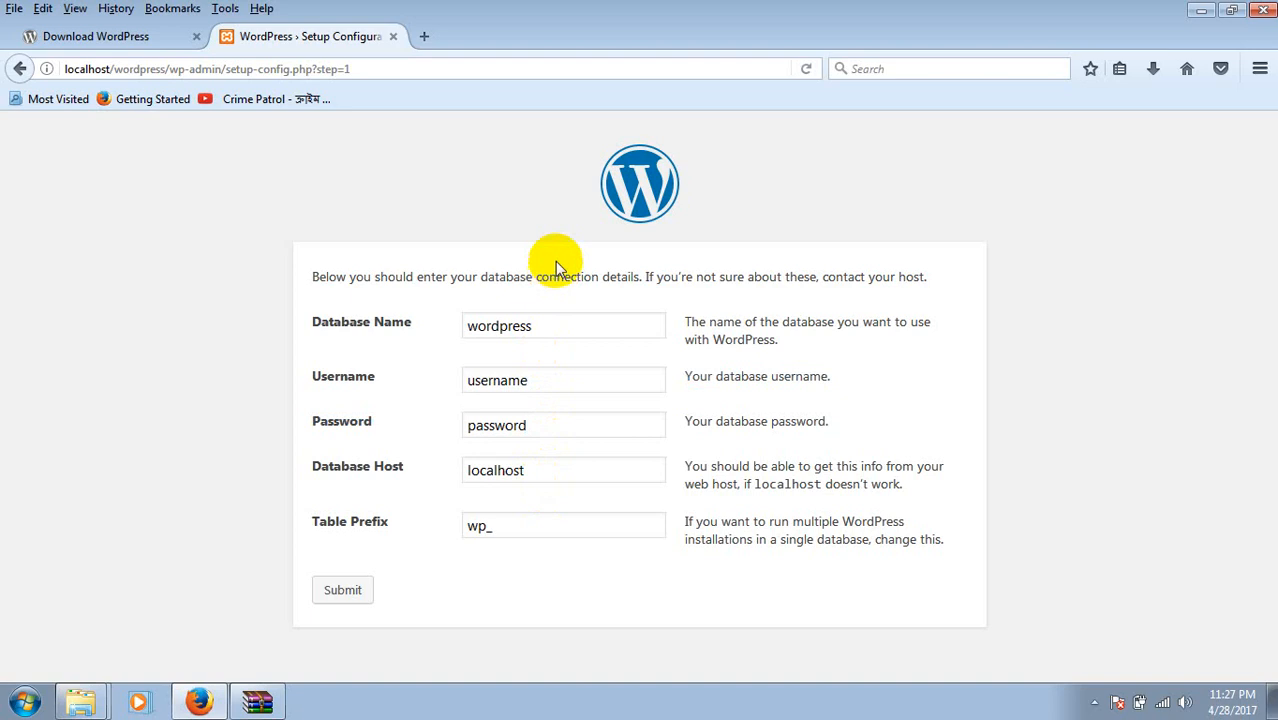
click(545, 330)
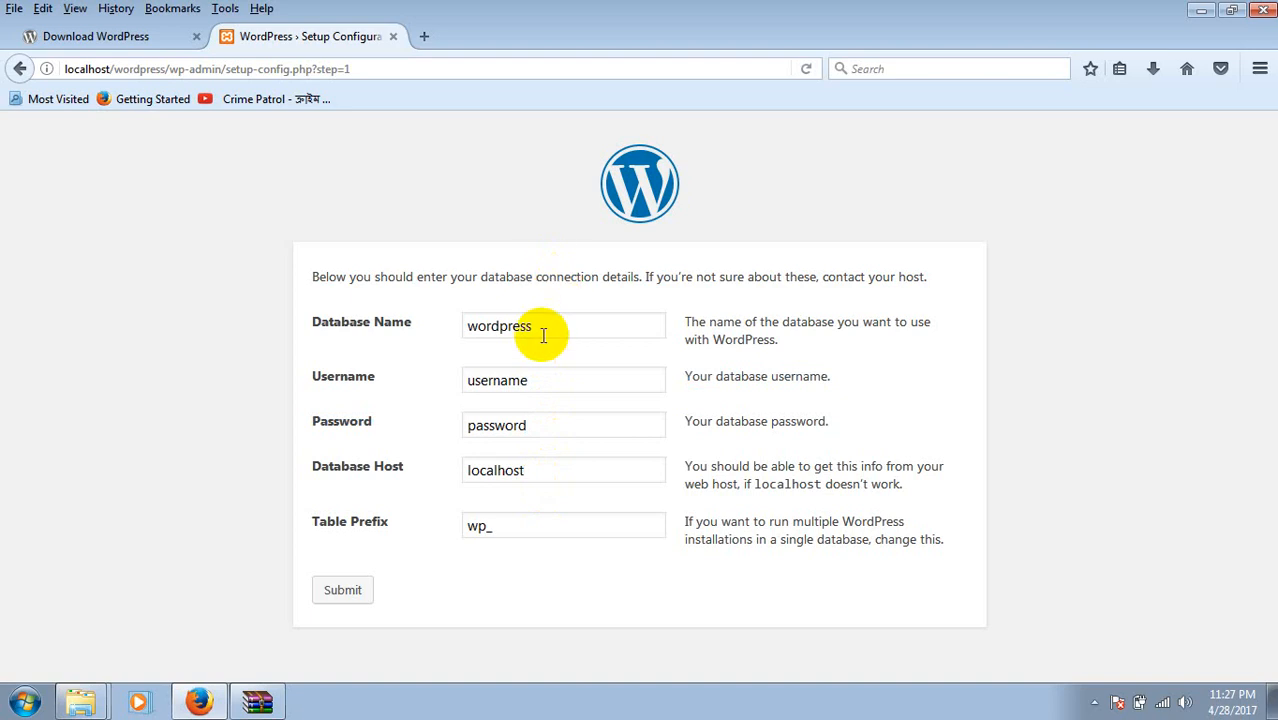
click(438, 32)
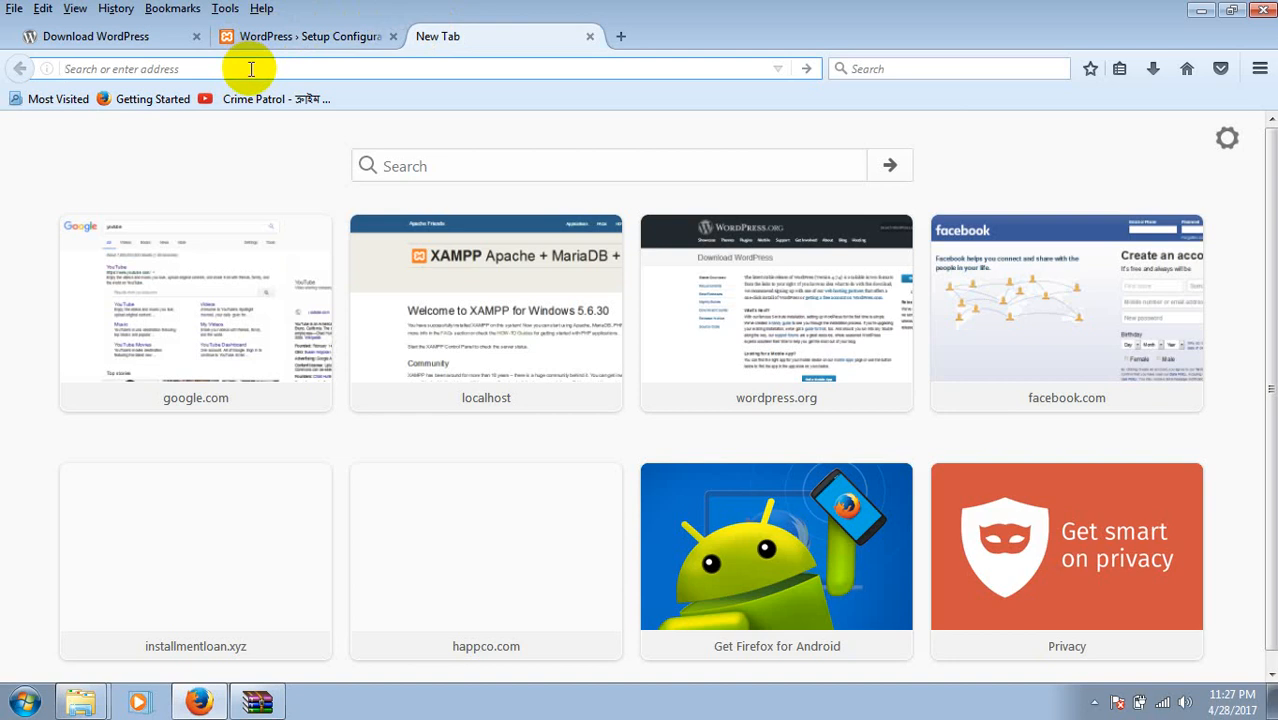
Open phpMyAdmin at localhost/phpmyadmin in the new tab.
text(localhost/)
key(Right)
text(phpm)
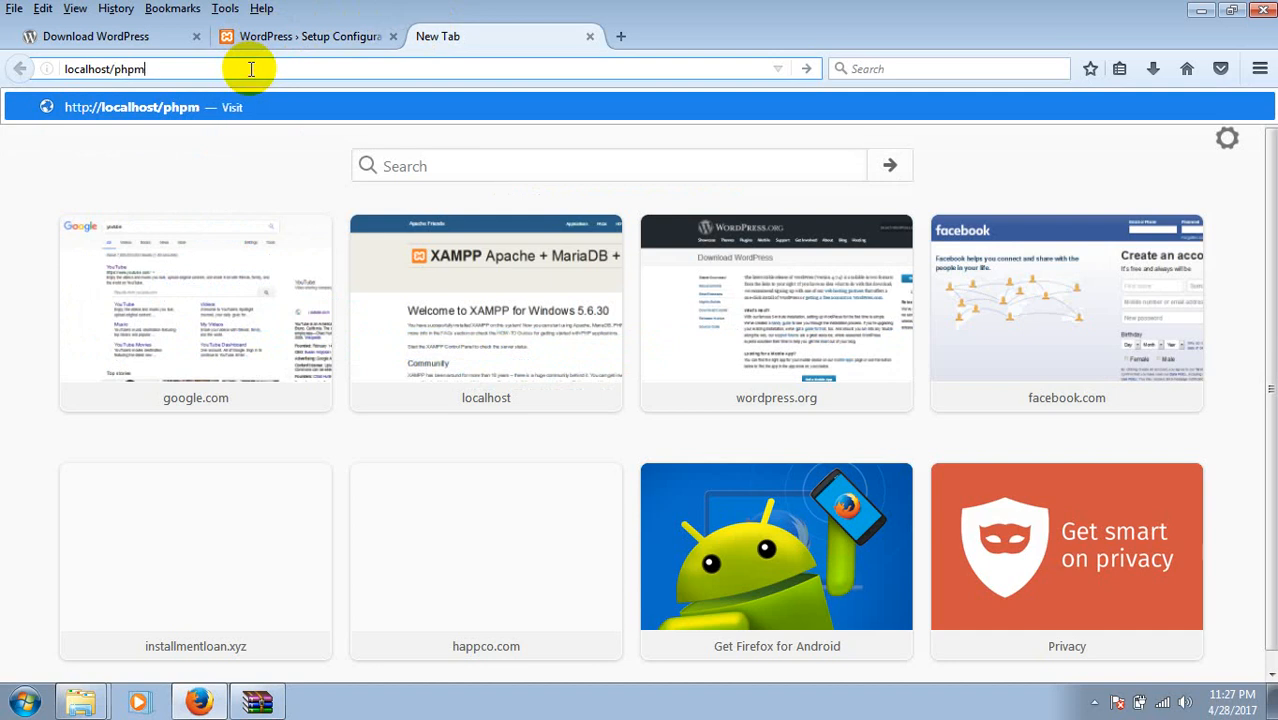
text(yadmin)
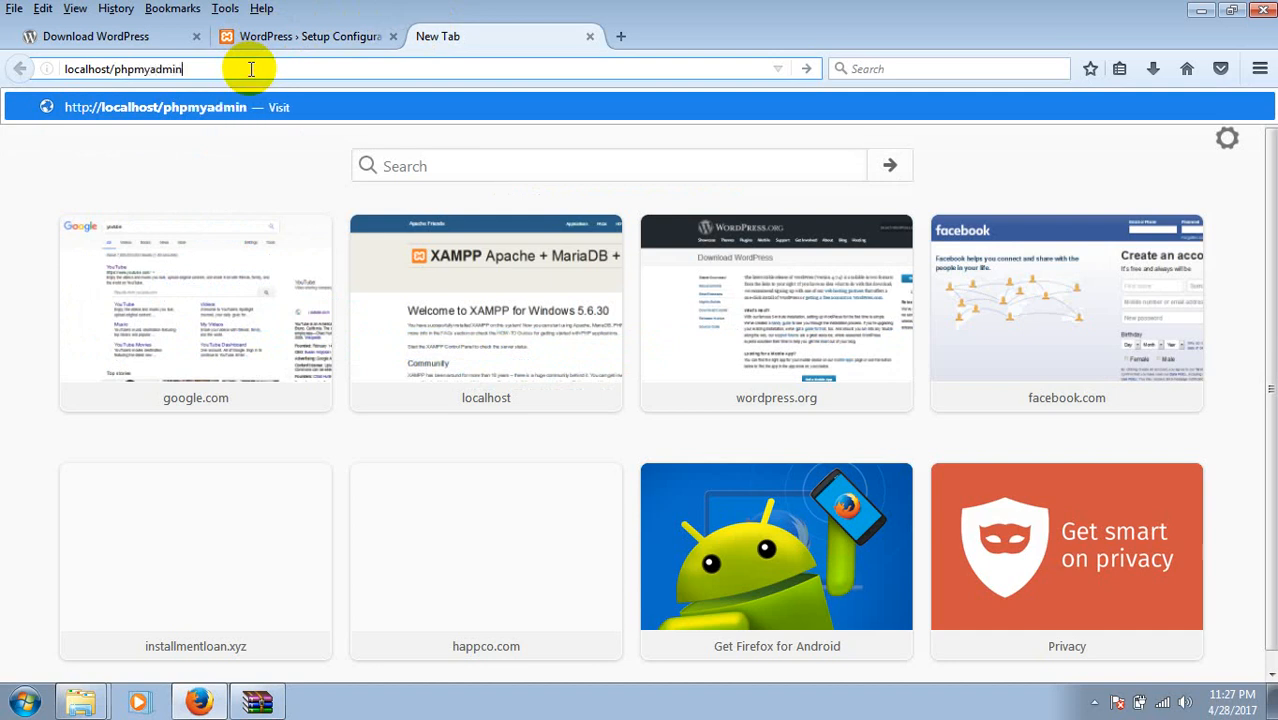
key(Return)
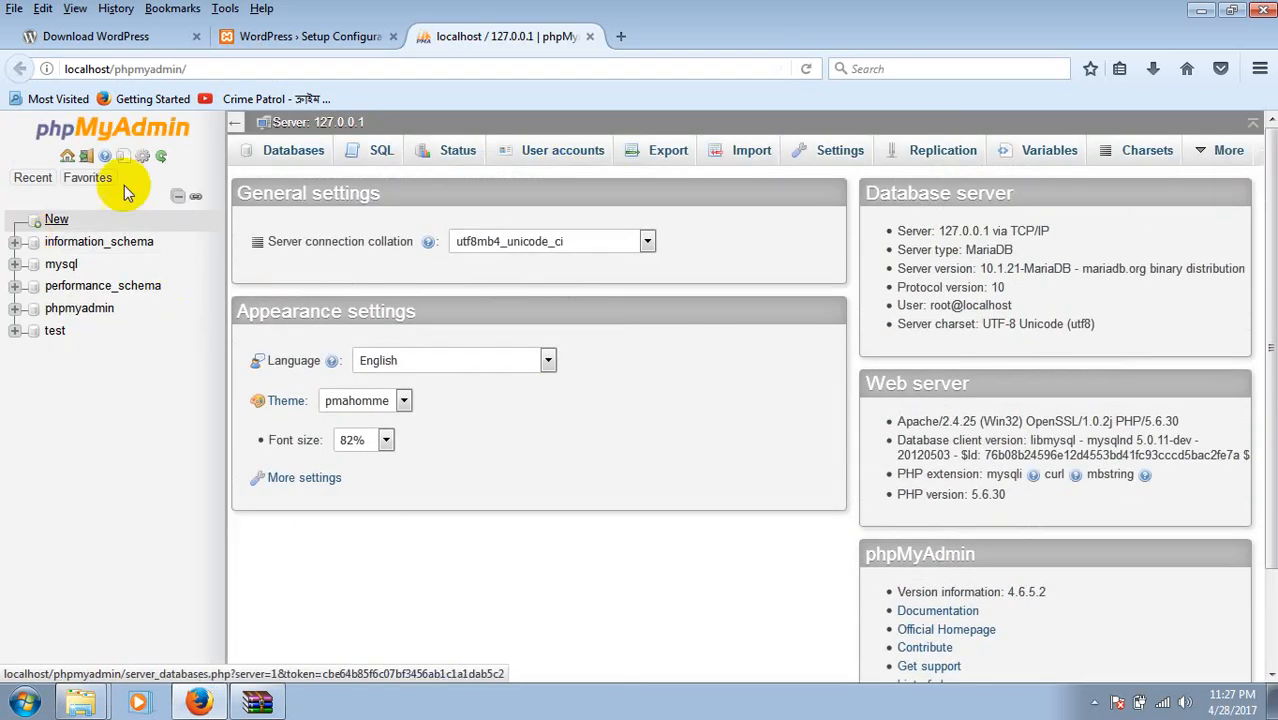
Create a database named wordpress from the Databases tab.
click(298, 151)
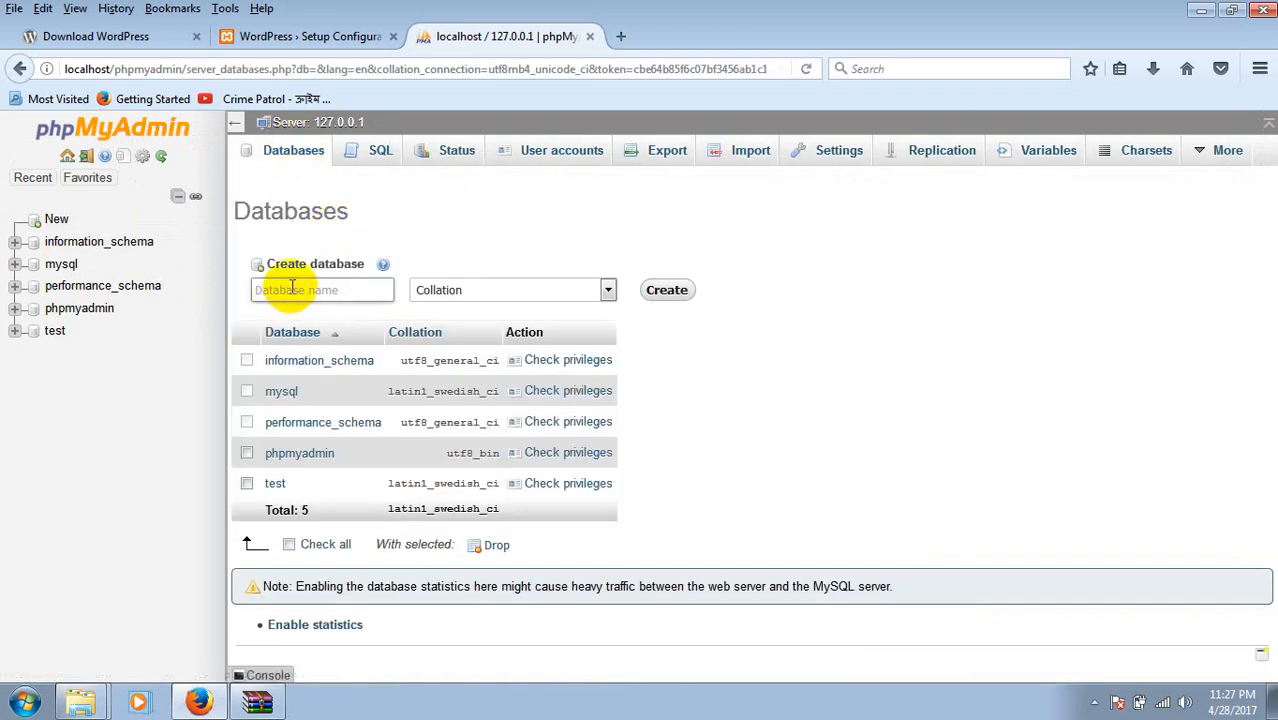
click(335, 288)
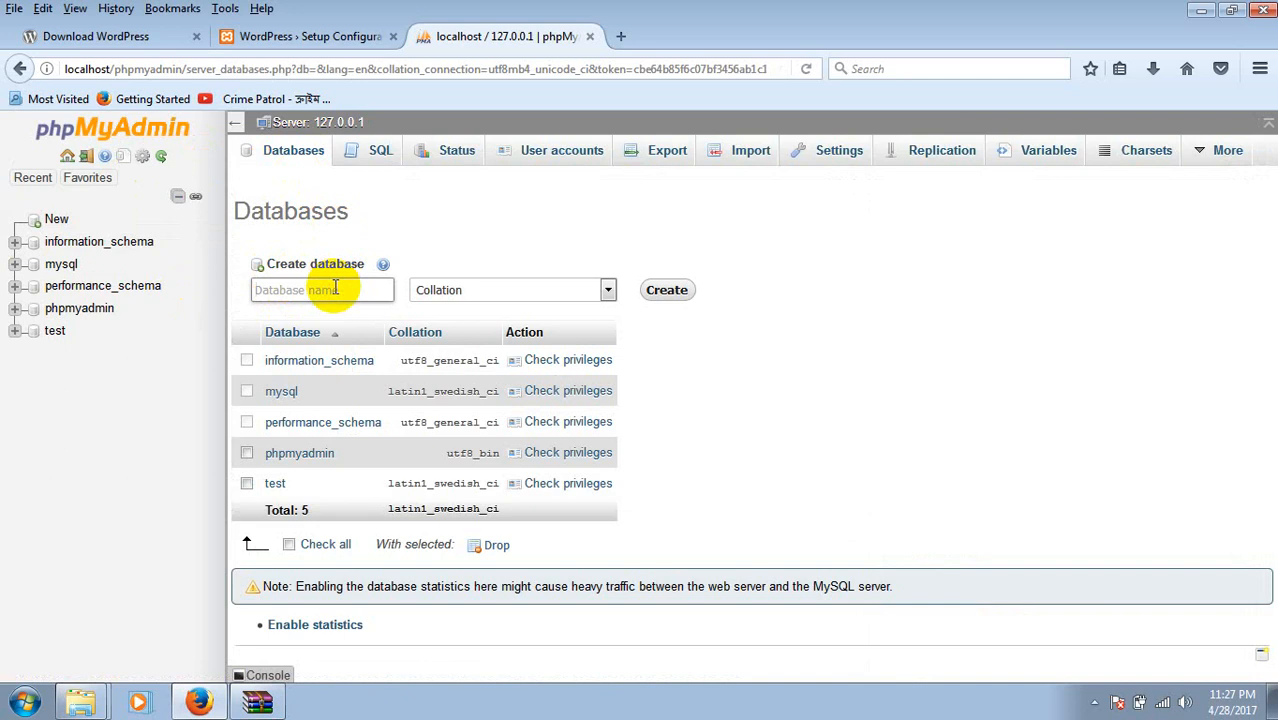
text(wordpress)
click(672, 296)
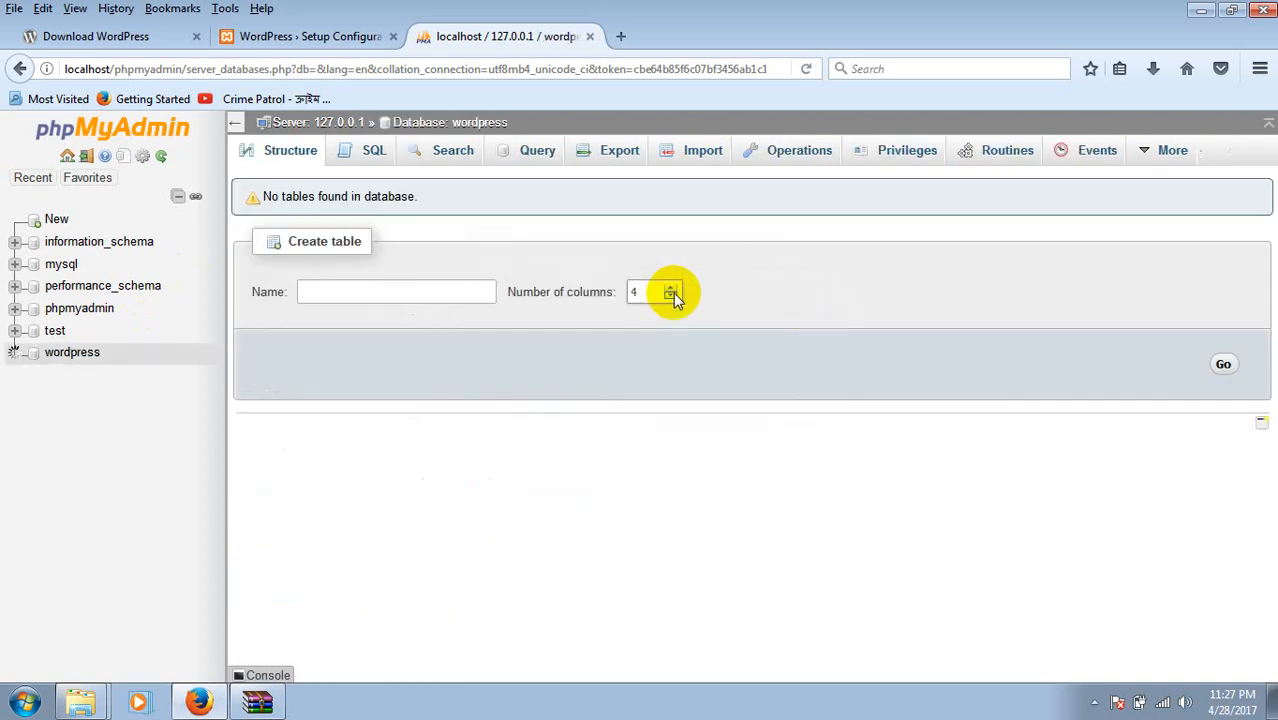
Open the wordpress database, check the User accounts list, then switch back to the setup tab.
click(77, 358)
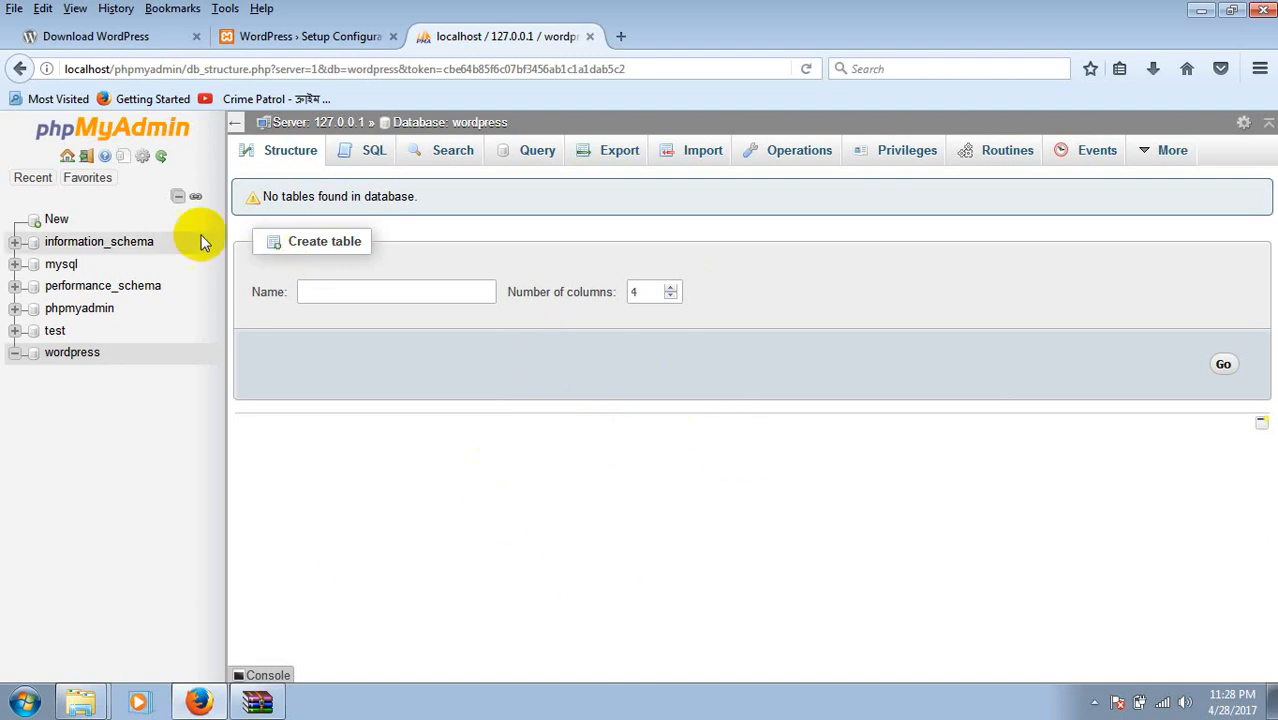
click(133, 133)
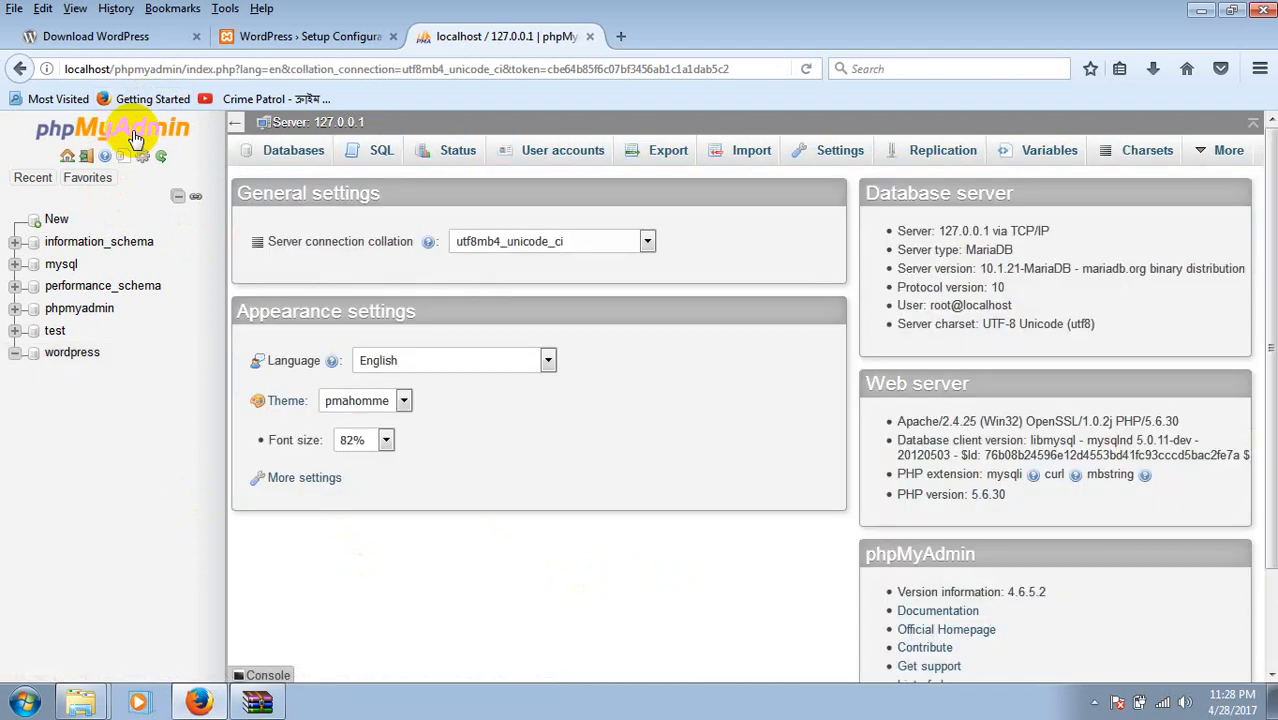
click(557, 160)
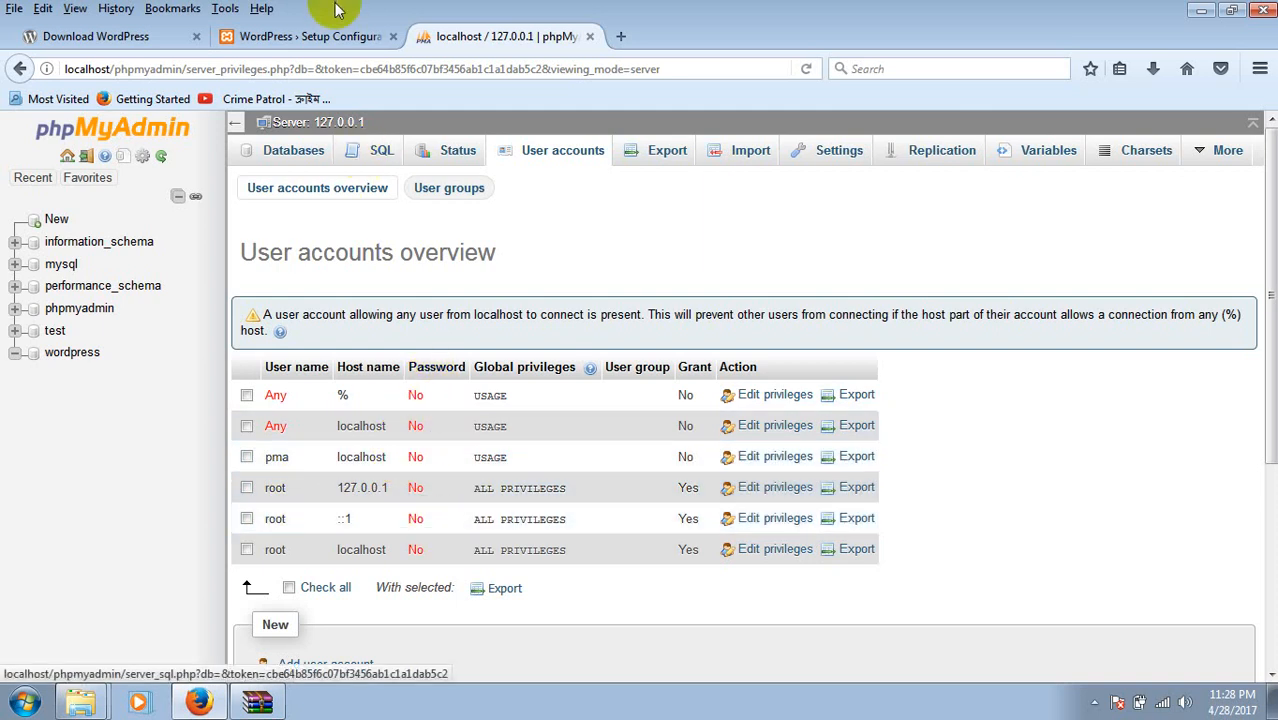
click(336, 36)
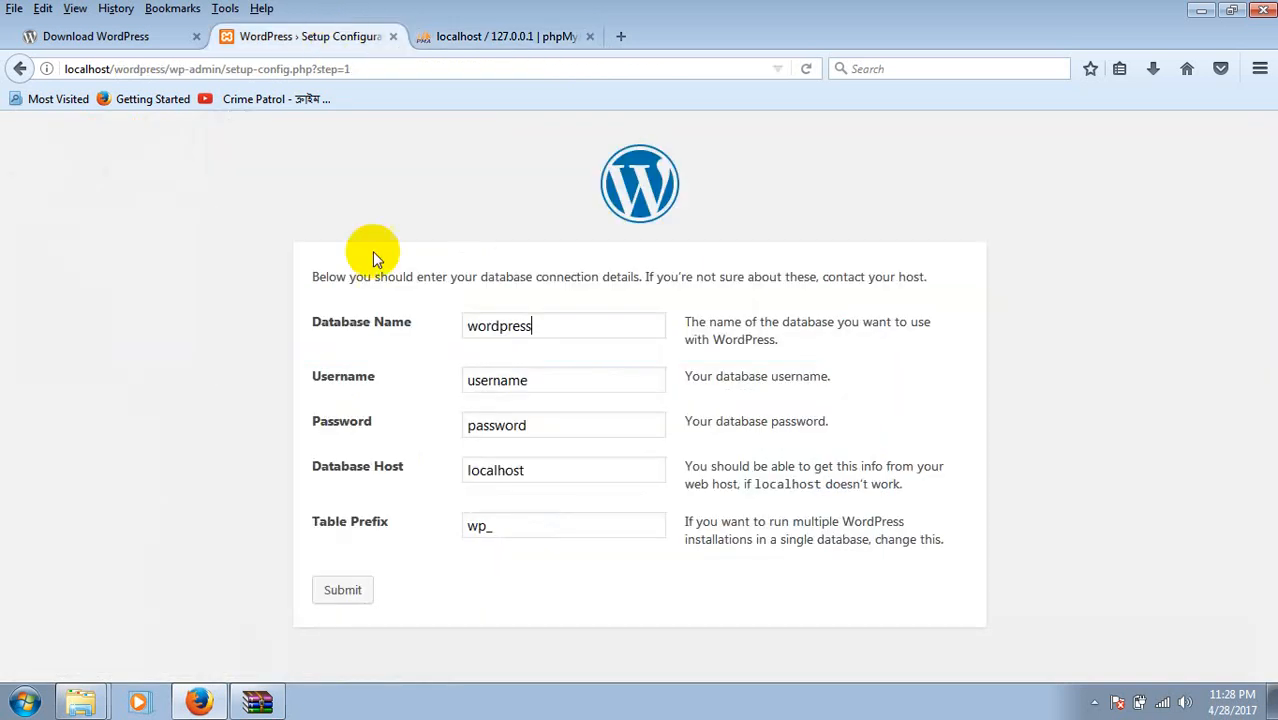
Enter wordpress as the database name and root as the username.
click(565, 324)
key(BackSpace)
key(BackSpace)
key(BackSpace)
key(BackSpace)
key(BackSpace)
key(BackSpace)
key(BackSpace)
key(BackSpace)
key(BackSpace)
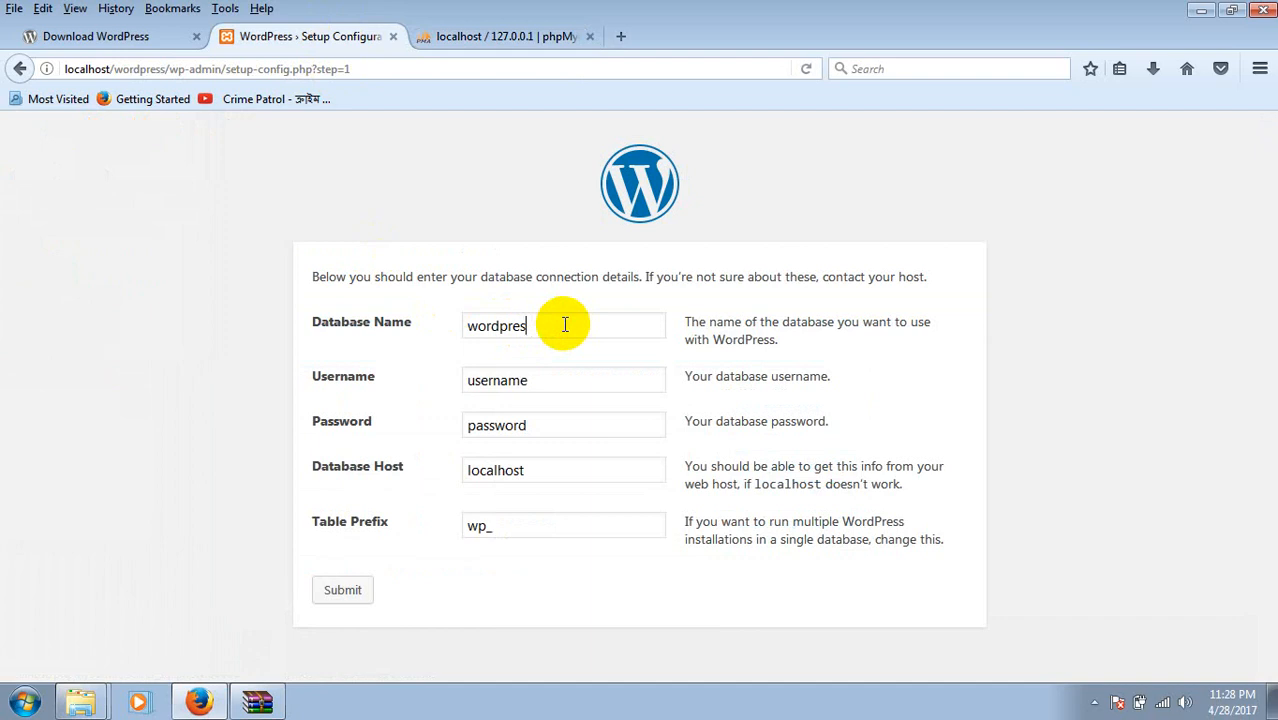
text(wordpress)
click(550, 382)
key(BackSpace)
key(BackSpace)
key(BackSpace)
key(BackSpace)
key(BackSpace)
key(BackSpace)
key(BackSpace)
key(BackSpace)
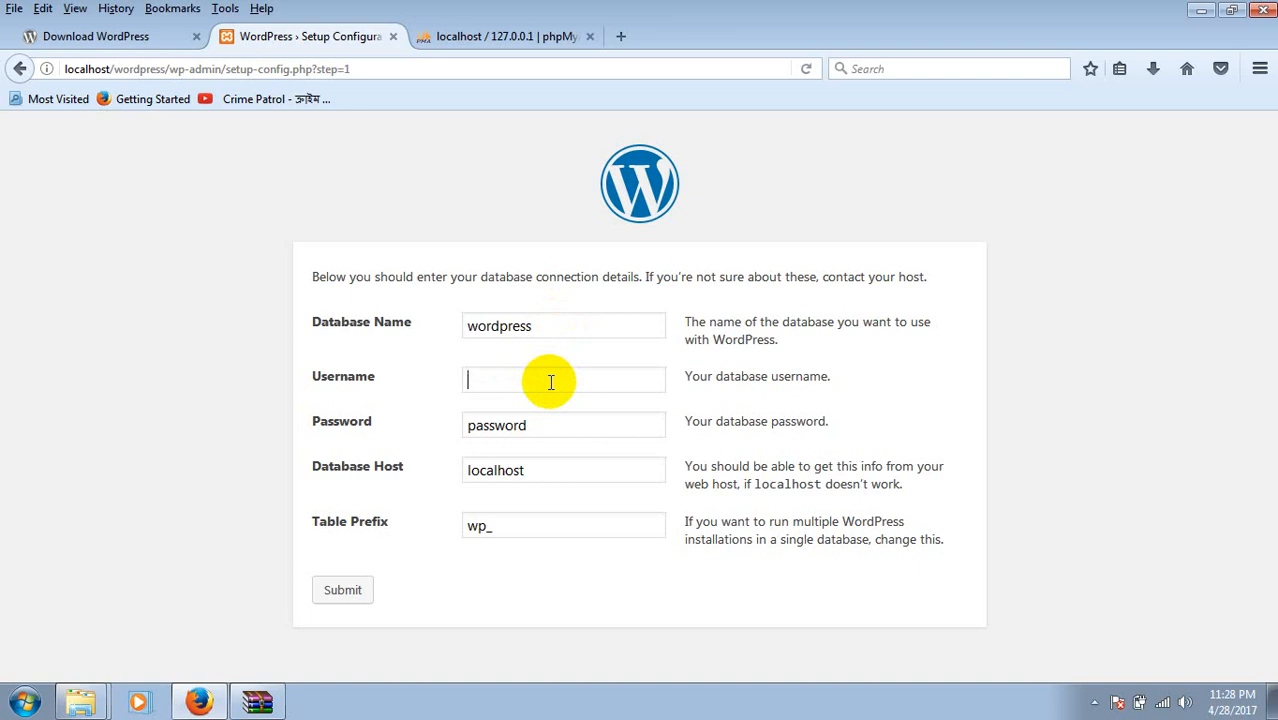
text(root)
Leave the password blank, use the np_ table prefix, and submit the connection details.
click(586, 420)
key(BackSpace)
key(BackSpace)
key(BackSpace)
key(BackSpace)
key(BackSpace)
key(BackSpace)
key(BackSpace)
key(BackSpace)
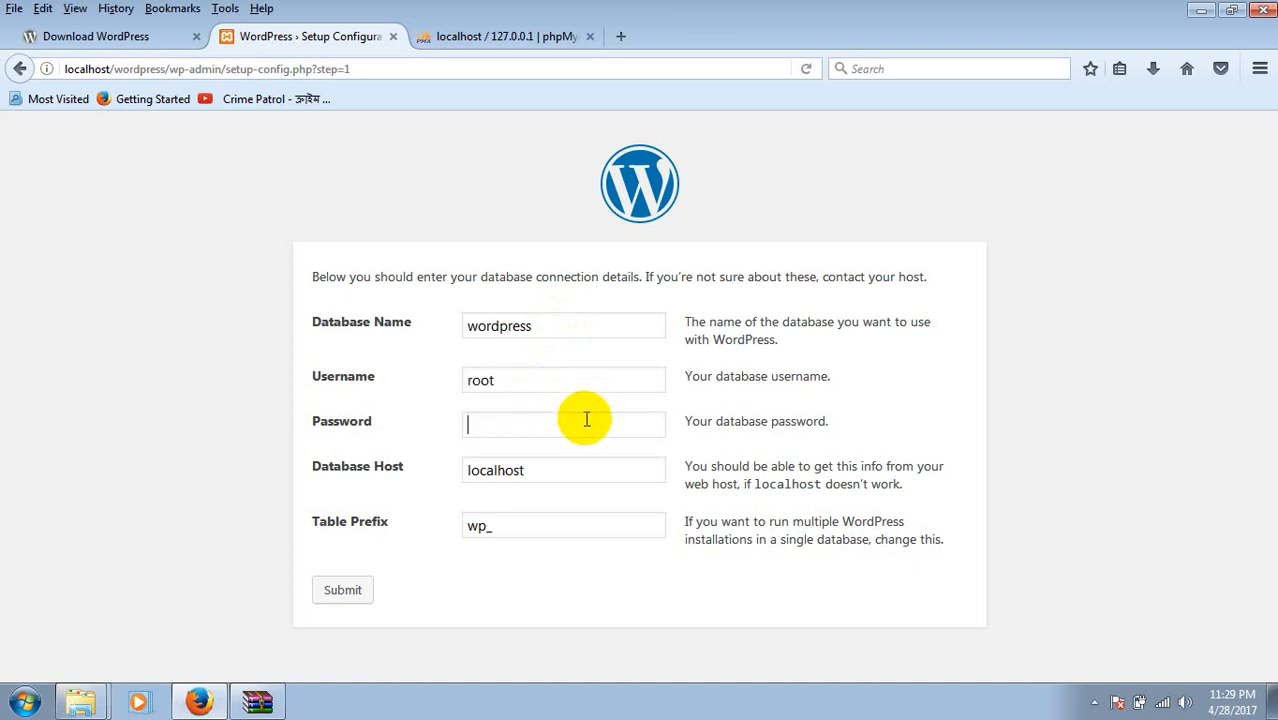
click(508, 525)
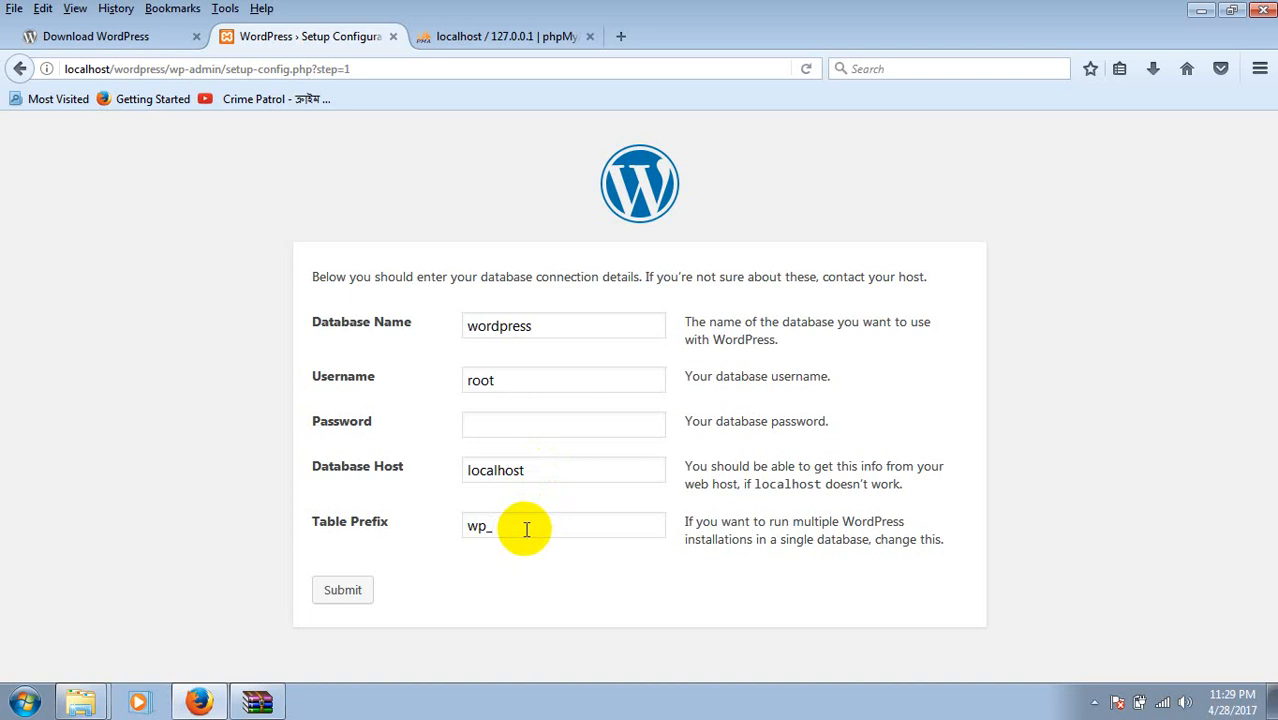
click(465, 36)
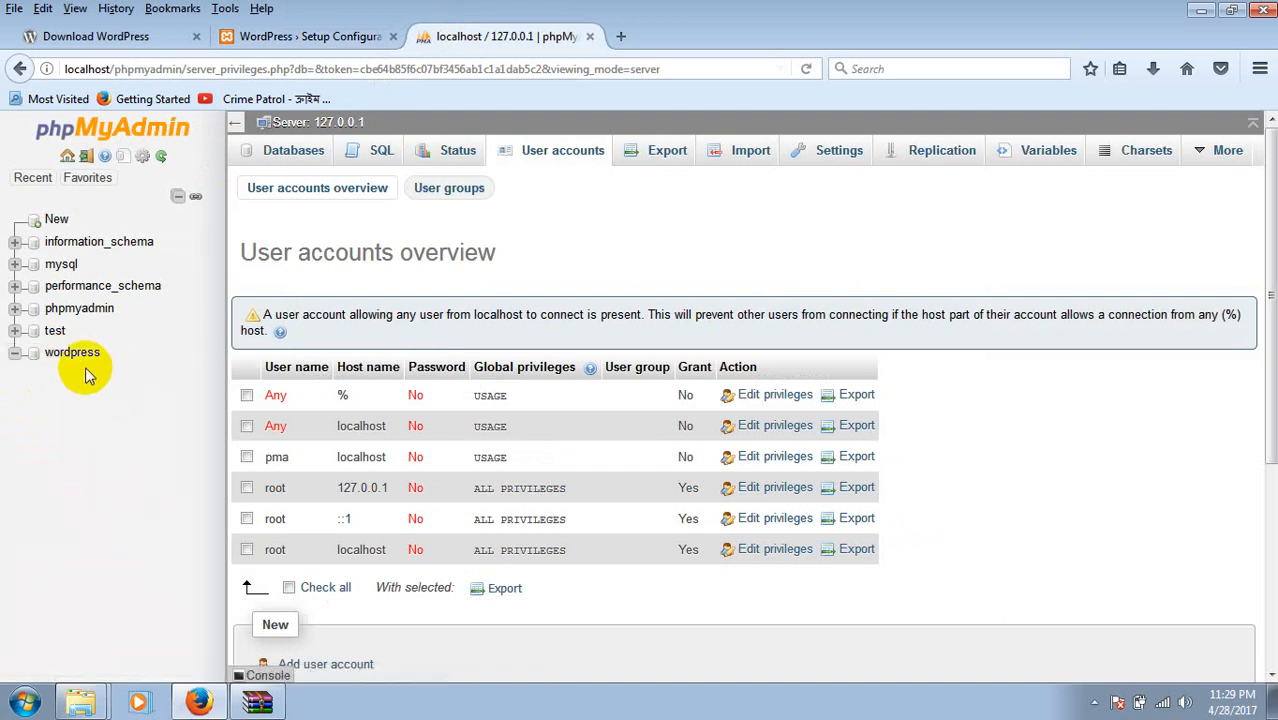
click(318, 36)
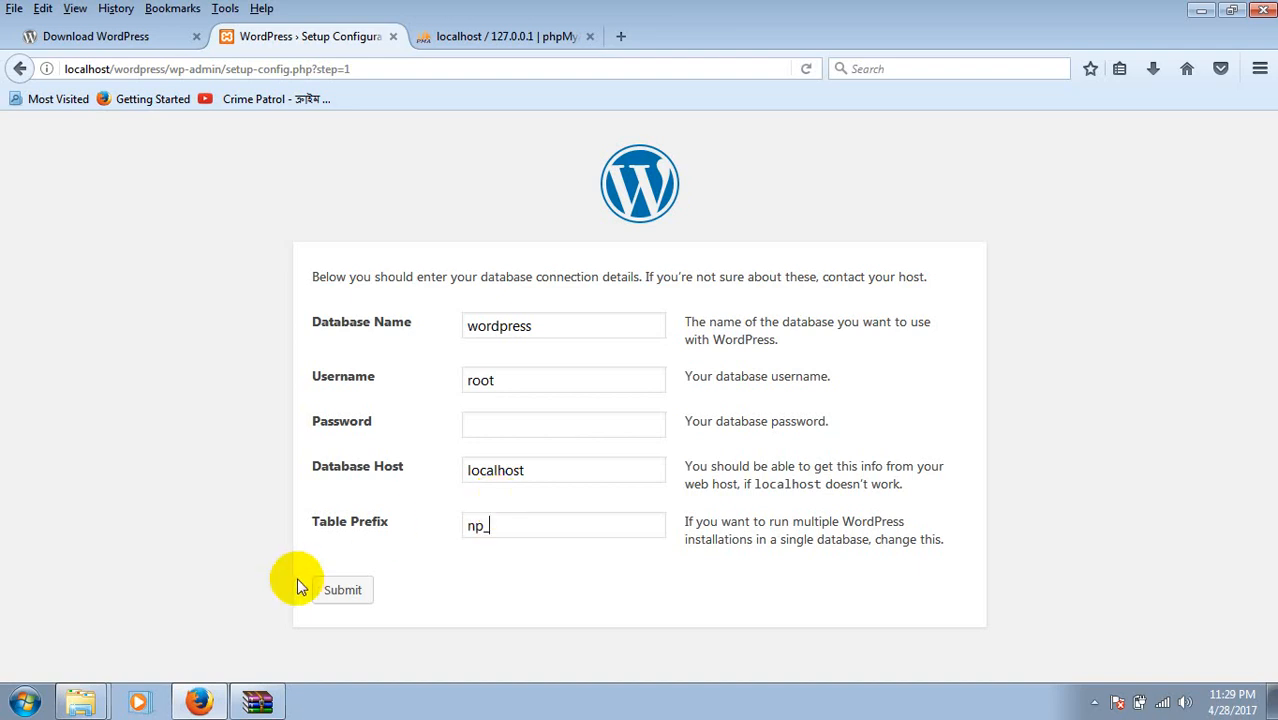
click(350, 594)
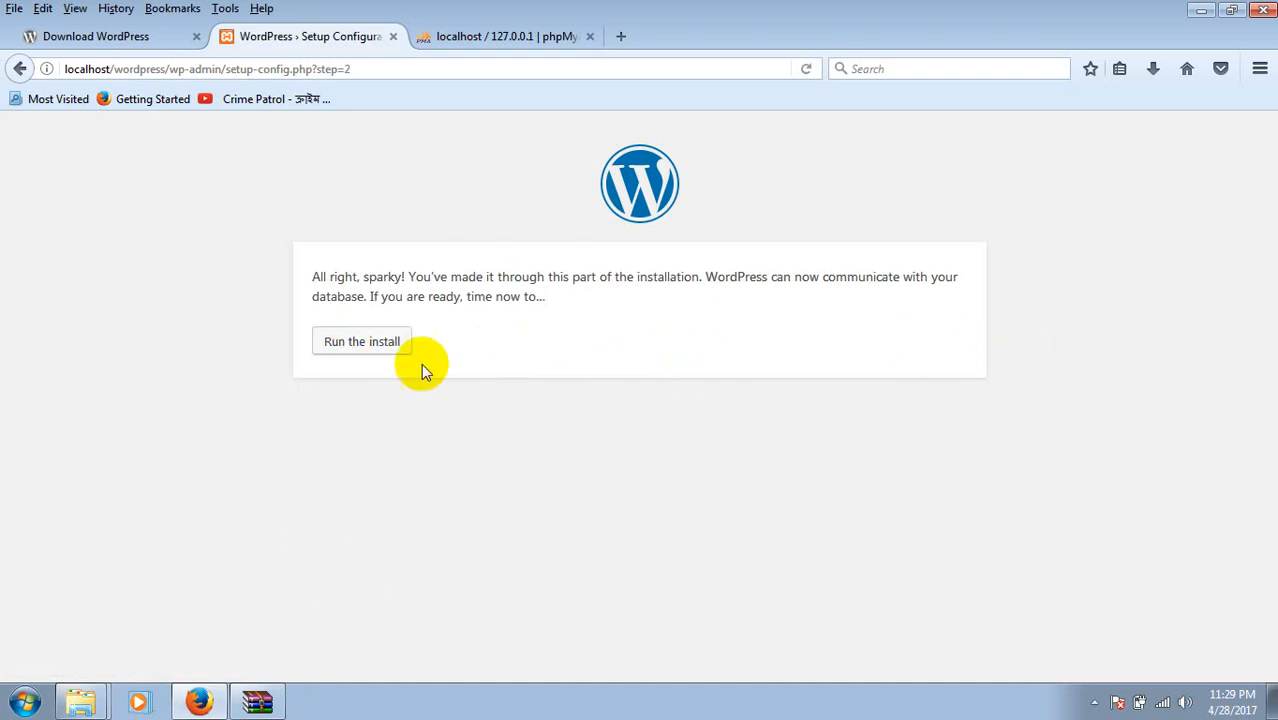
Start the installation and enter the site title 'amar sonar bangla'.
click(361, 352)
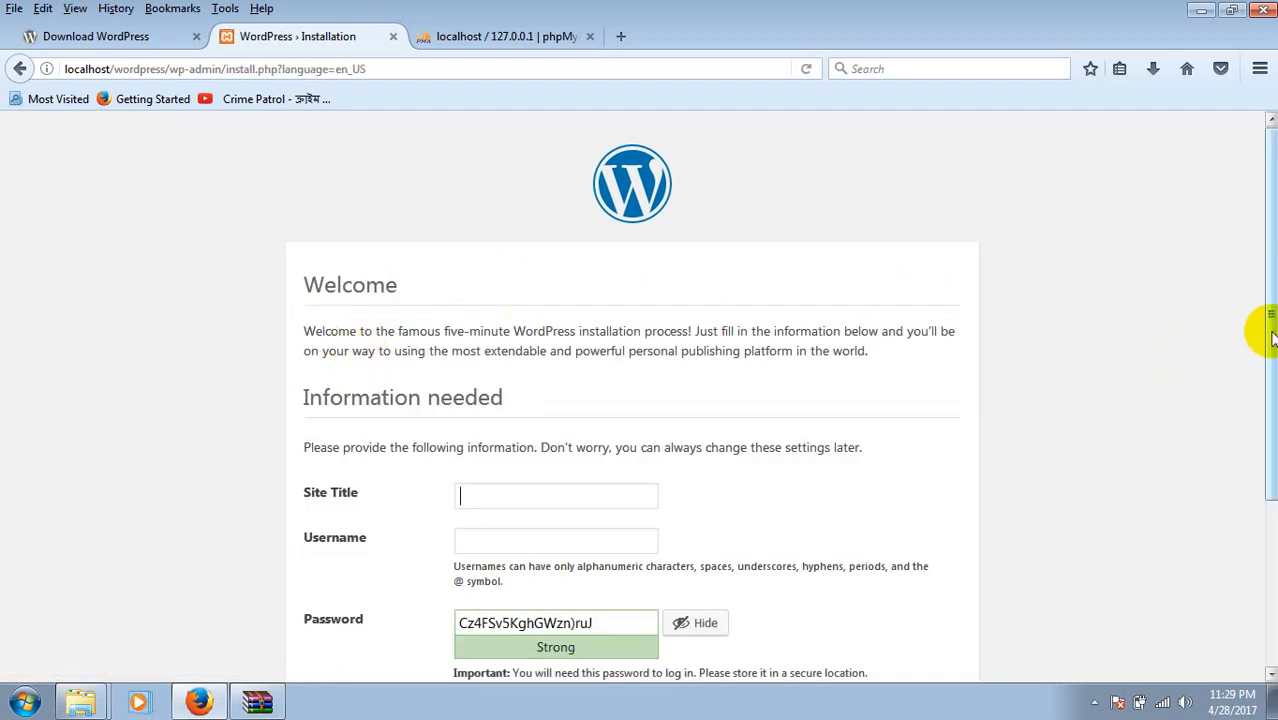
drag(1257, 328, 1264, 447)
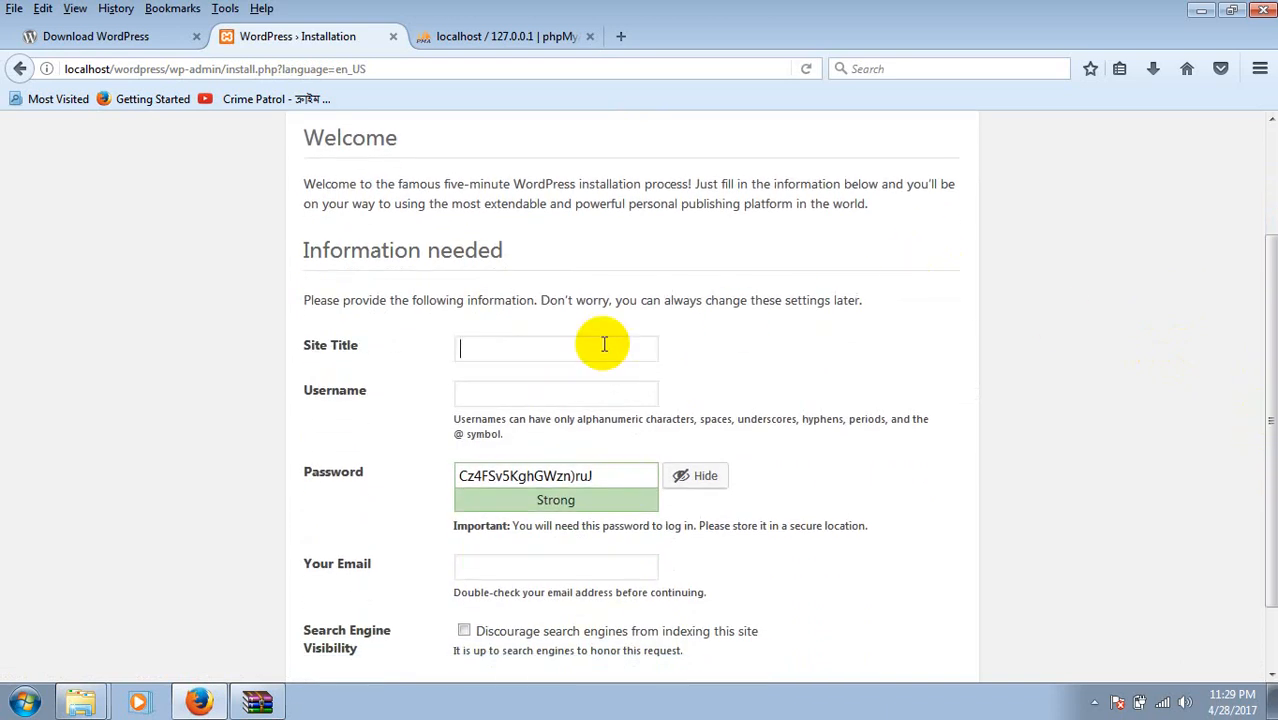
text(amar sonar bangla)
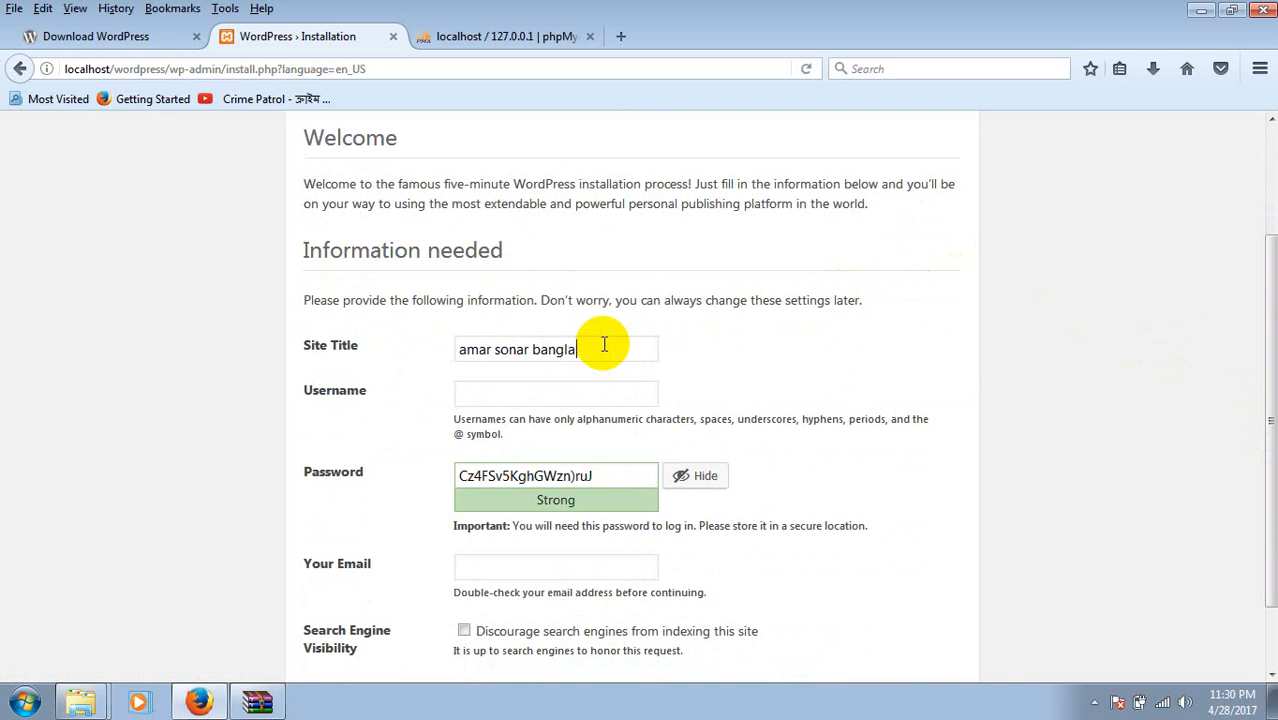
Enter the admin username and a short weak password, confirming use of the weak password.
click(527, 398)
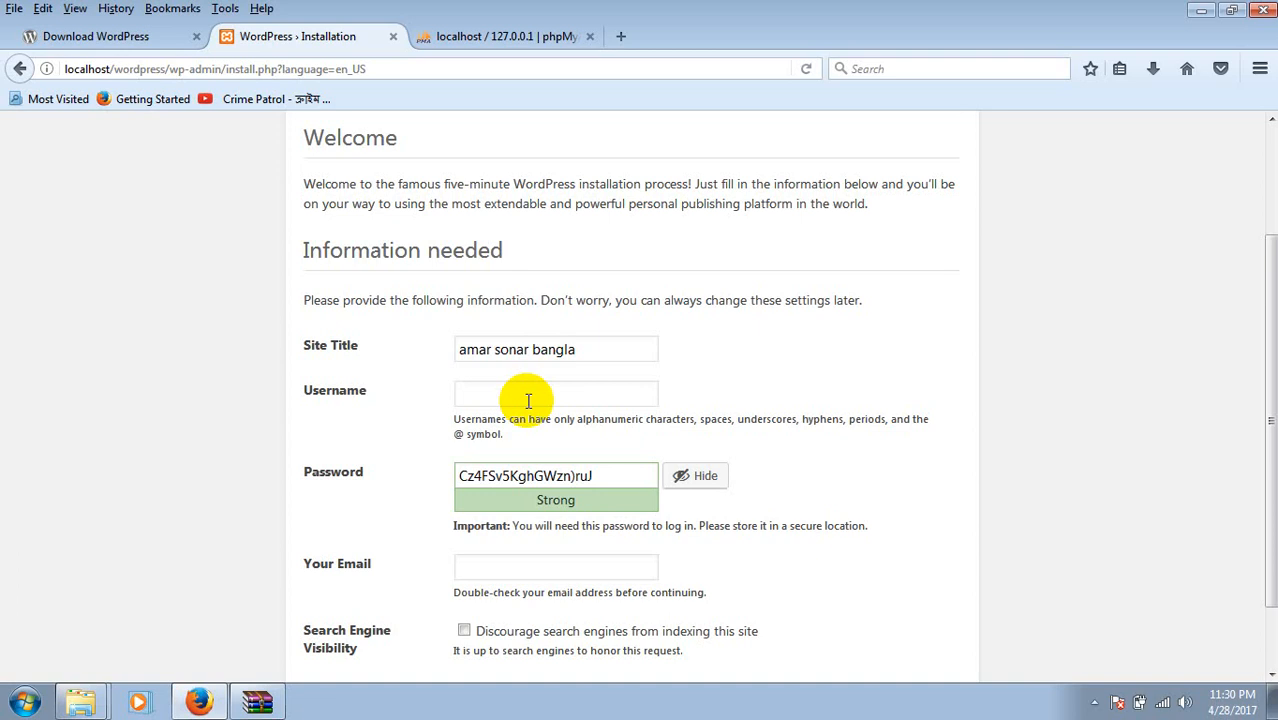
text(admi)
key(BackSpace)
key(BackSpace)
key(BackSpace)
key(BackSpace)
text(saju)
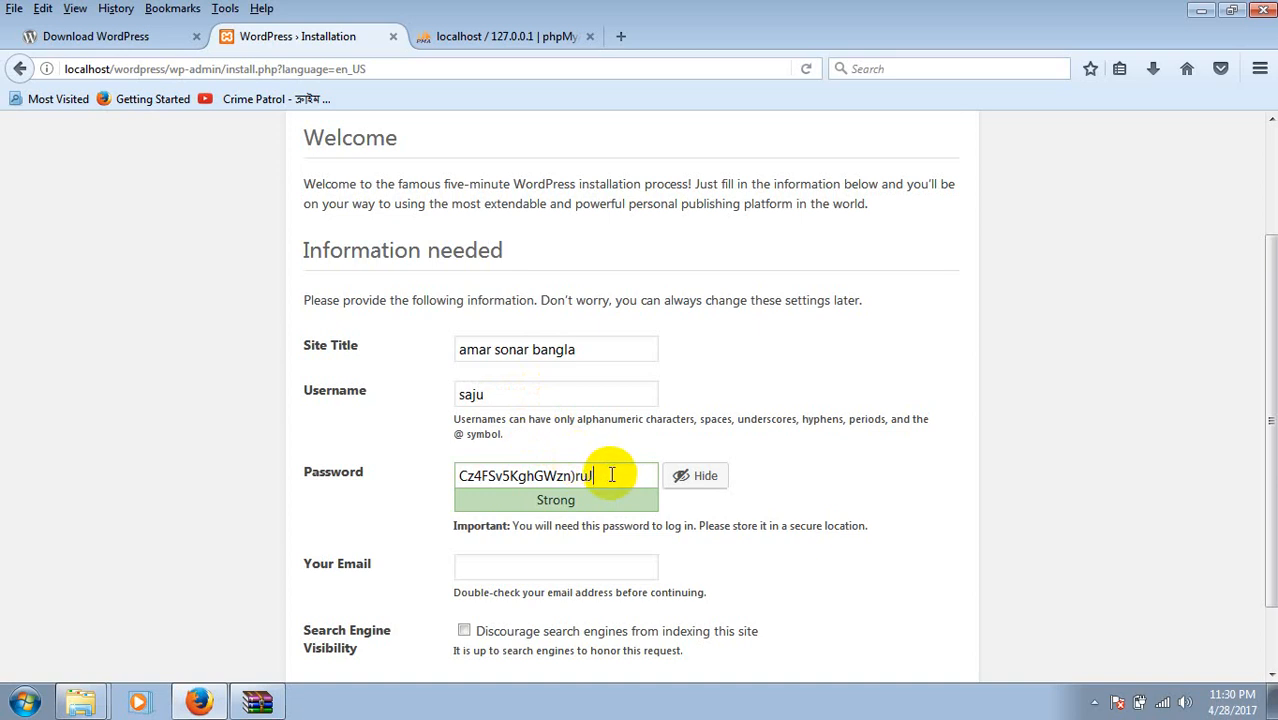
key(BackSpace)
key(BackSpace)
key(BackSpace)
key(BackSpace)
key(BackSpace)
key(BackSpace)
key(BackSpace)
key(BackSpace)
key(BackSpace)
key(BackSpace)
key(BackSpace)
key(BackSpace)
key(BackSpace)
key(BackSpace)
key(BackSpace)
key(BackSpace)
key(BackSpace)
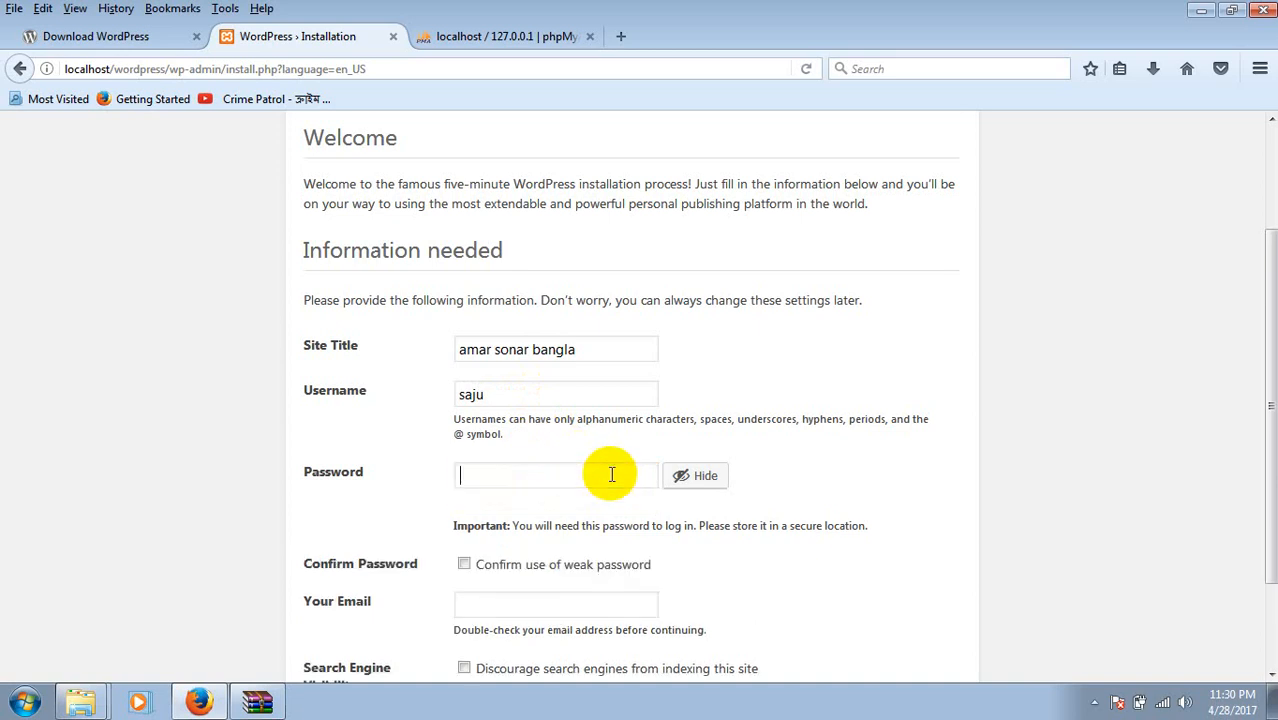
text(1234)
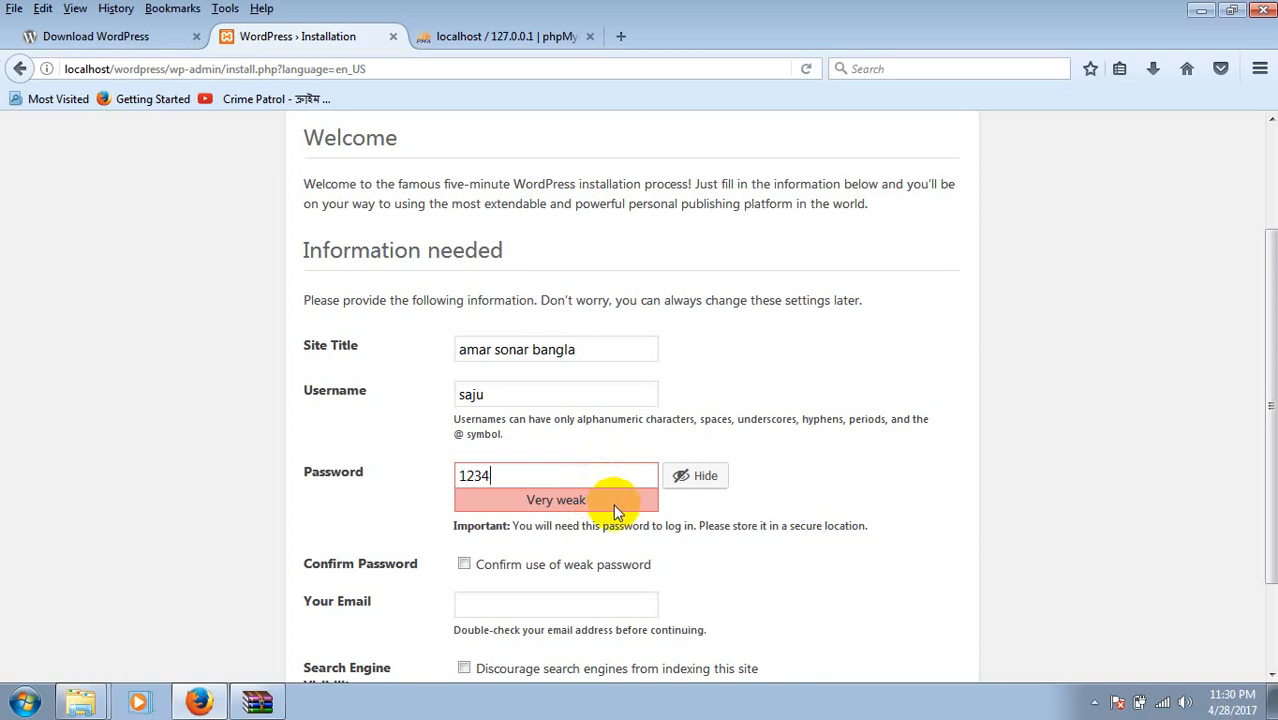
click(464, 565)
Fill in the admin e-mail, discourage search engines from indexing, and submit the installation.
scroll(1255, 500, down, 3)
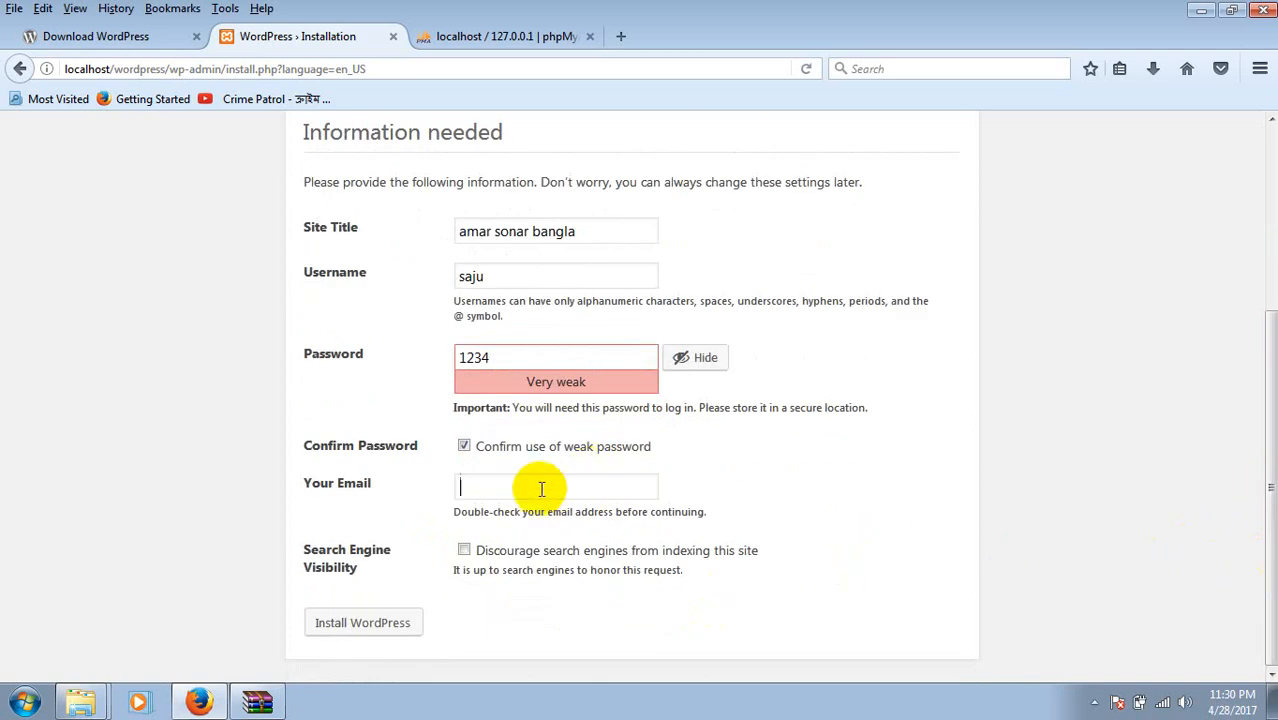
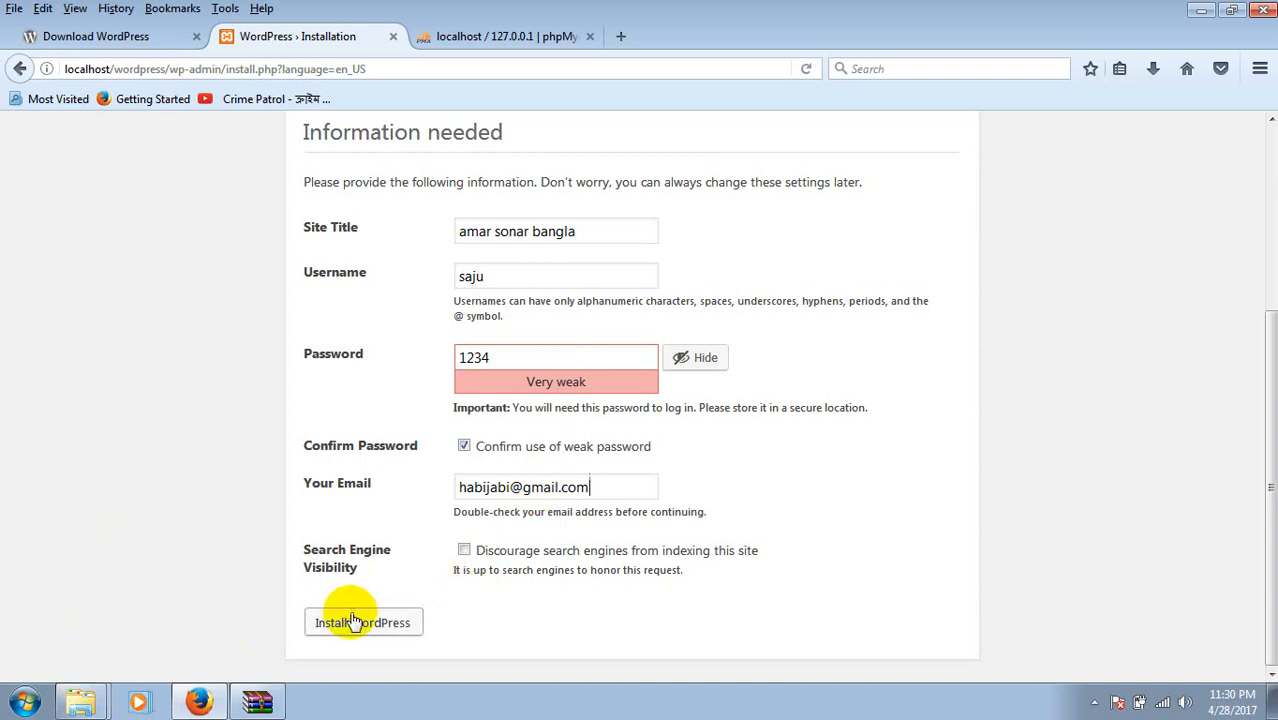
click(464, 550)
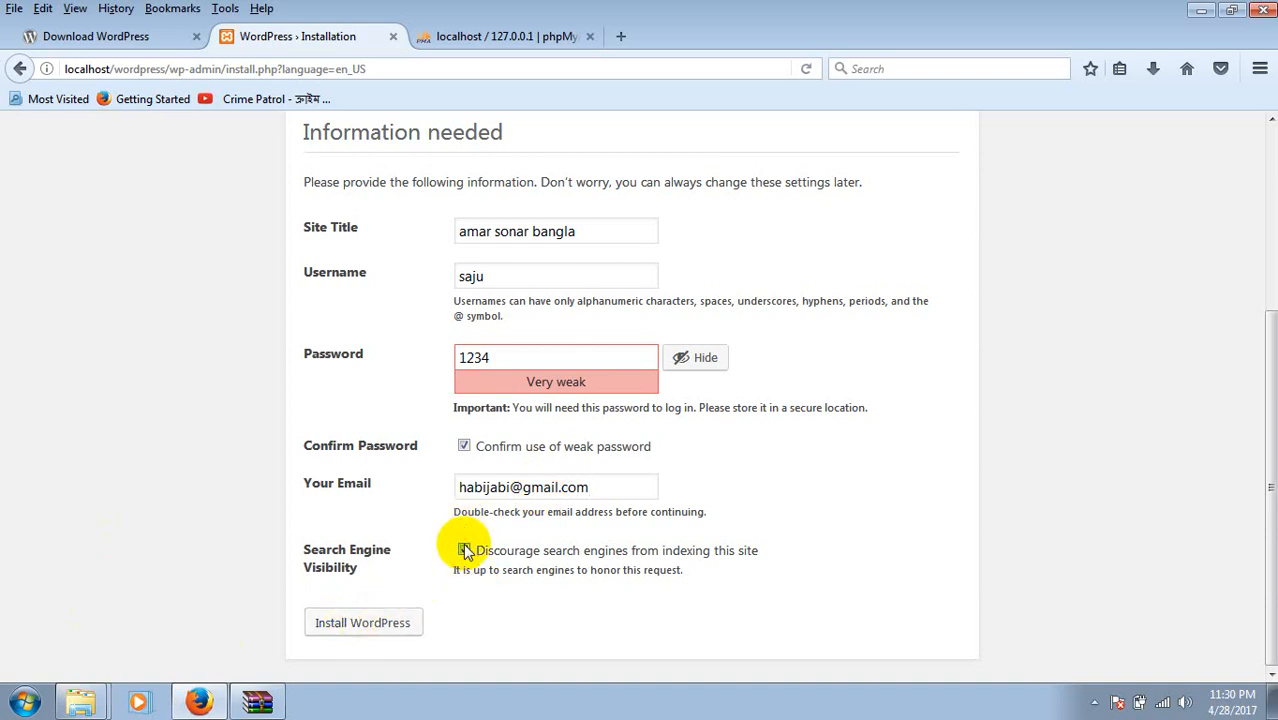
click(378, 628)
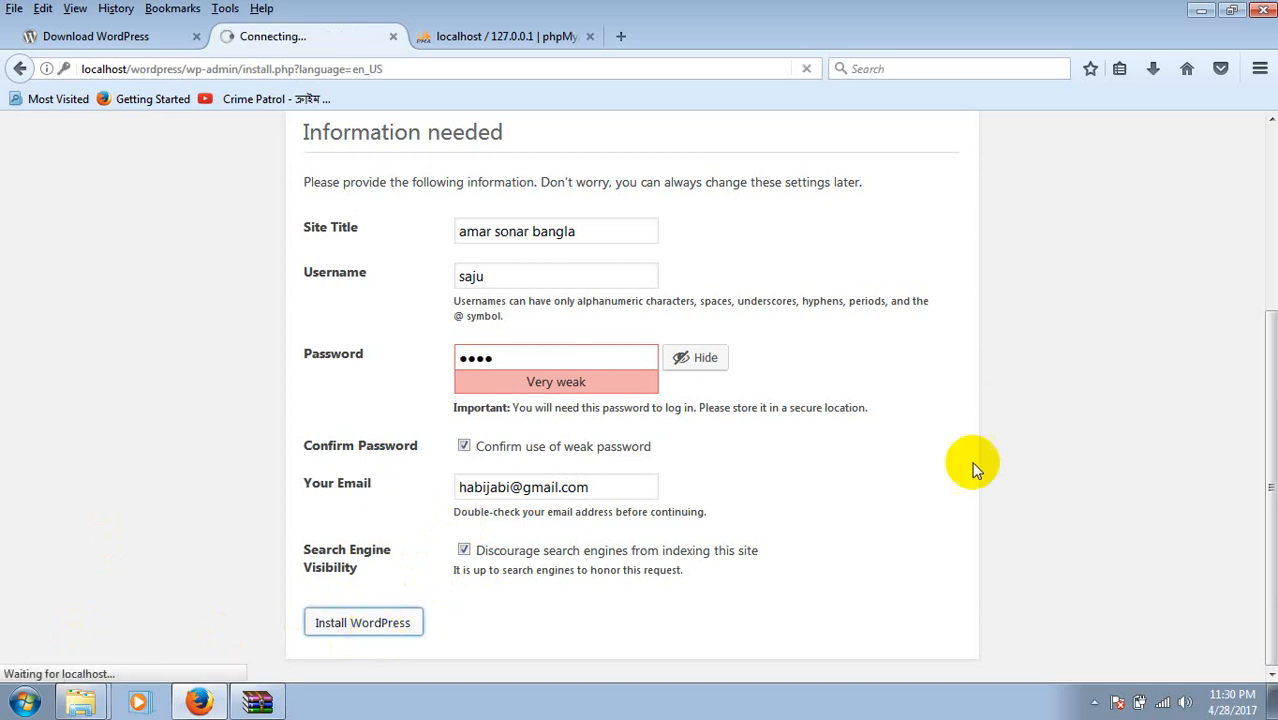
Return to the WordPress installation tab, now showing the Success! page.
click(487, 45)
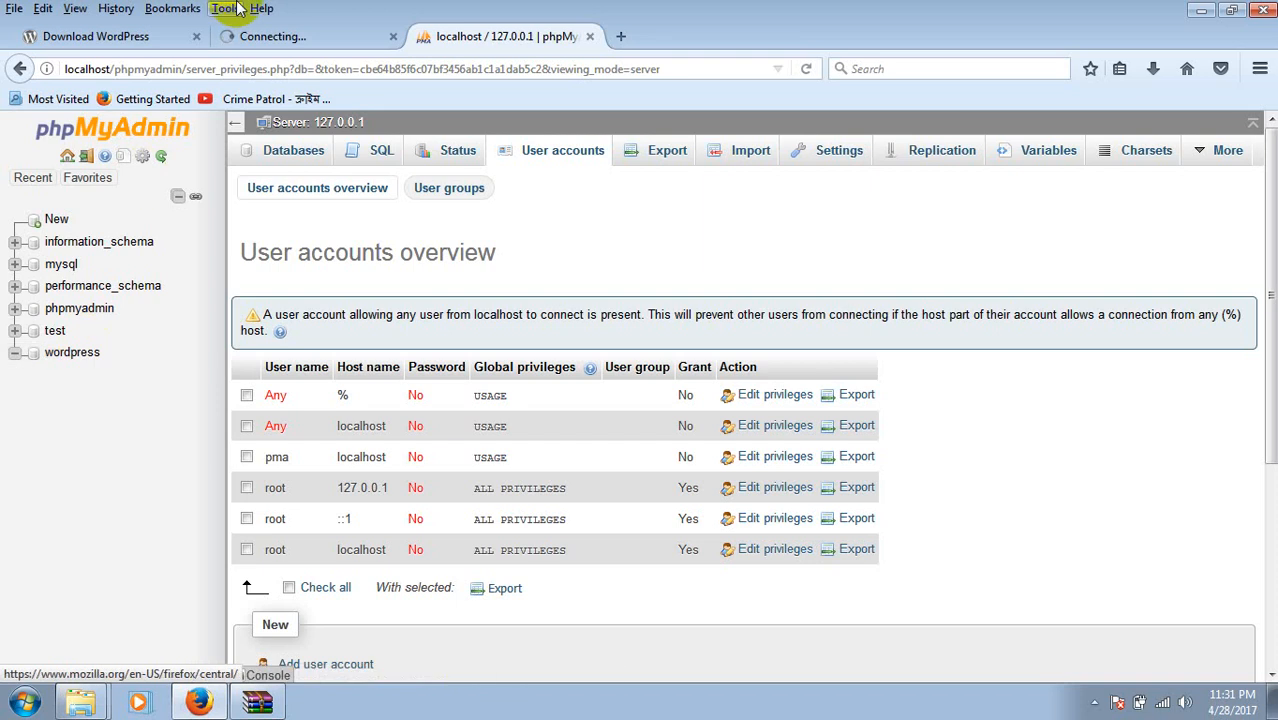
click(338, 38)
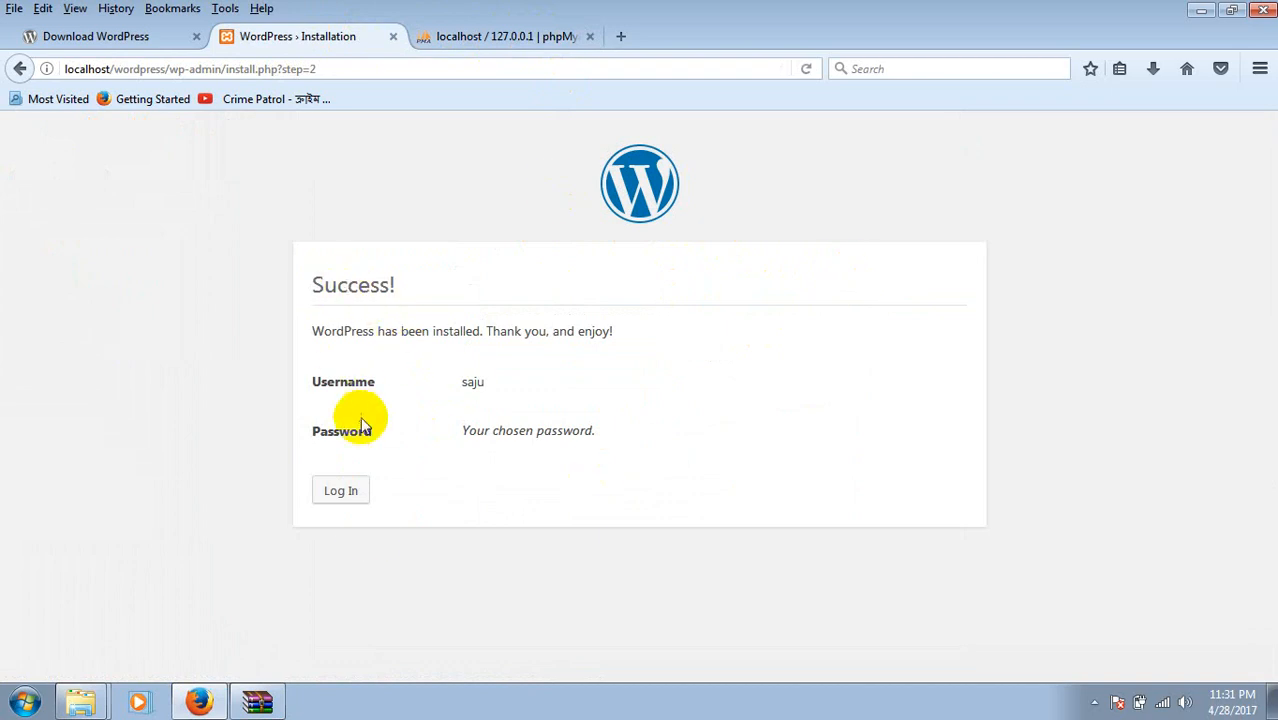
Log in to amar sonar bangla with the admin username and password, then bring up phpMyAdmin.
click(347, 489)
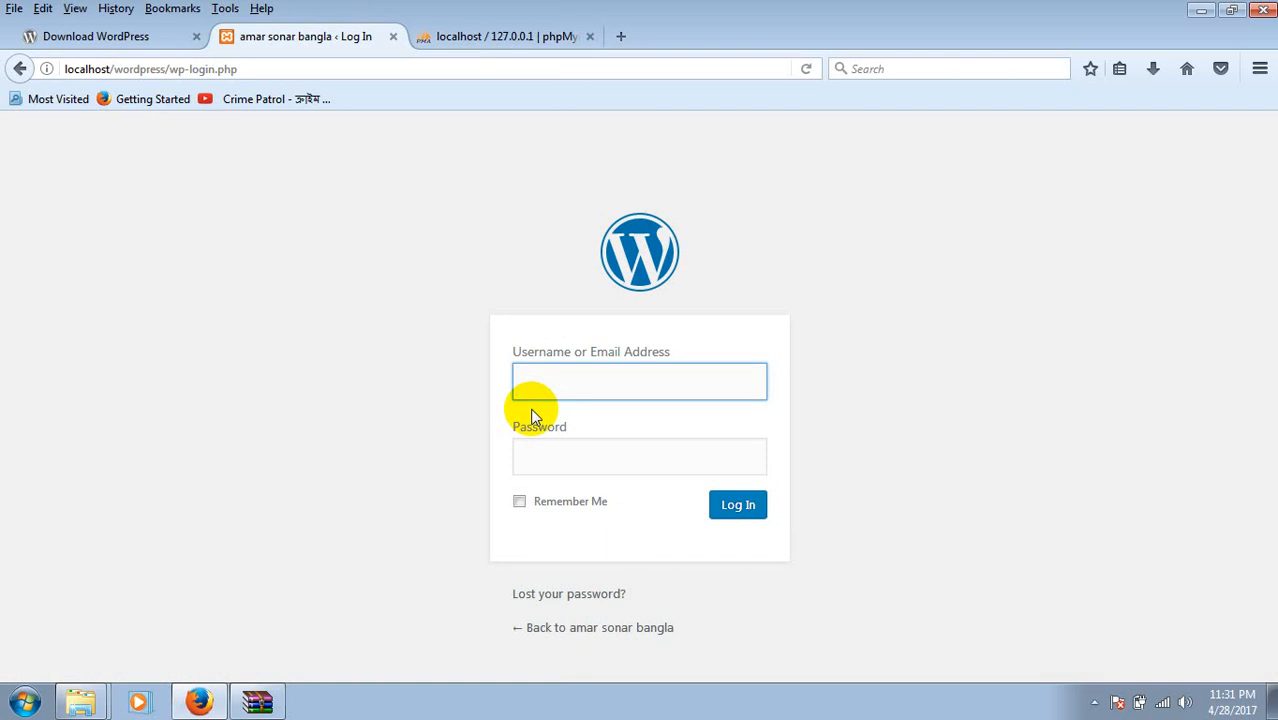
text(saju)
key(Tab)
text(1234)
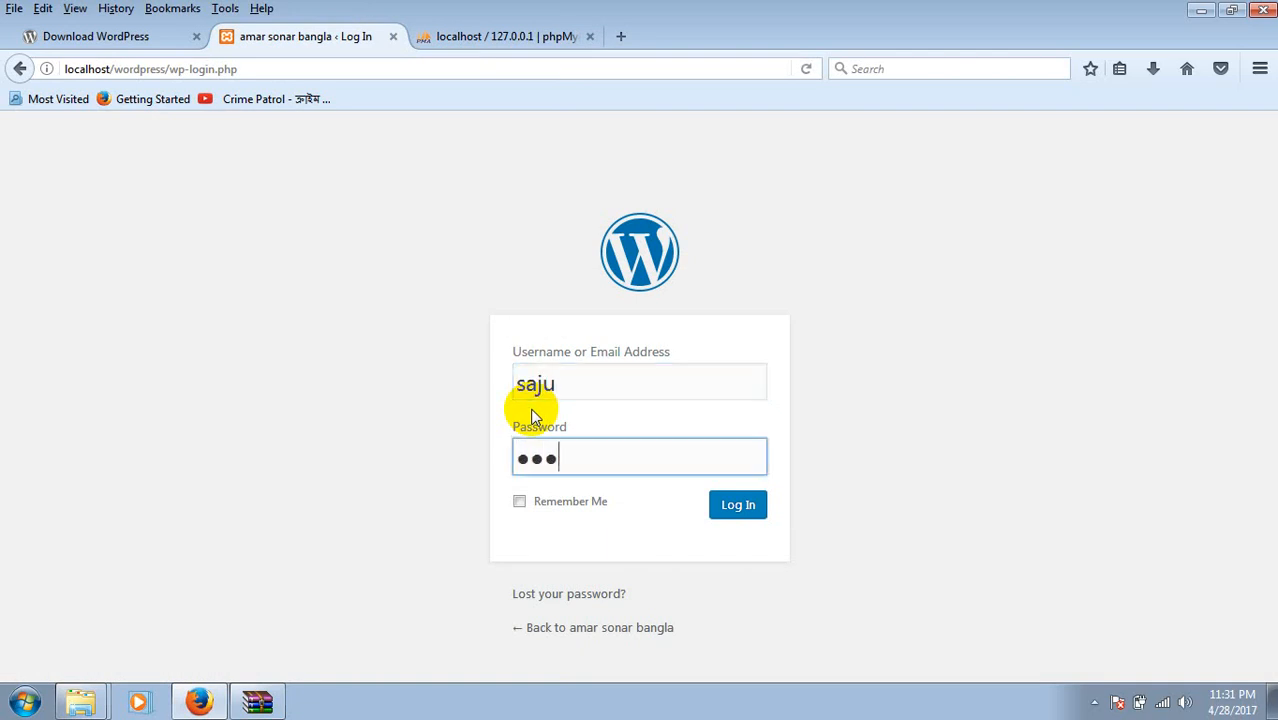
click(740, 506)
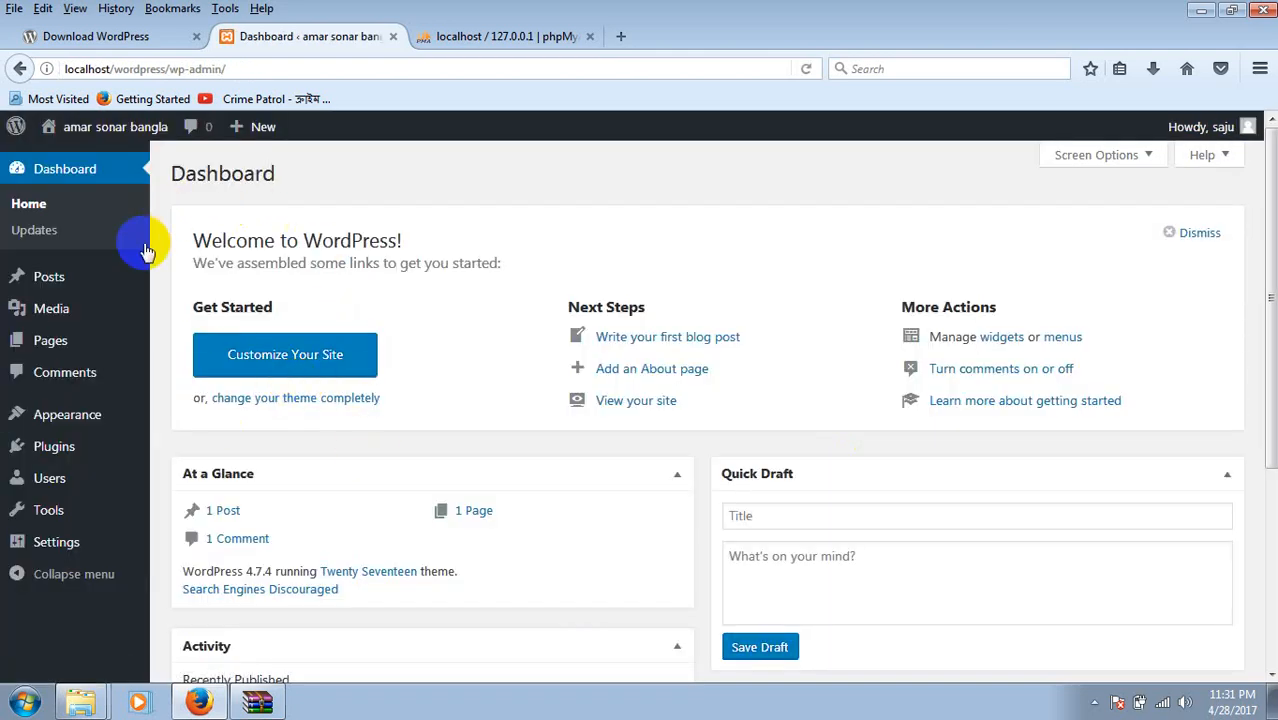
click(496, 36)
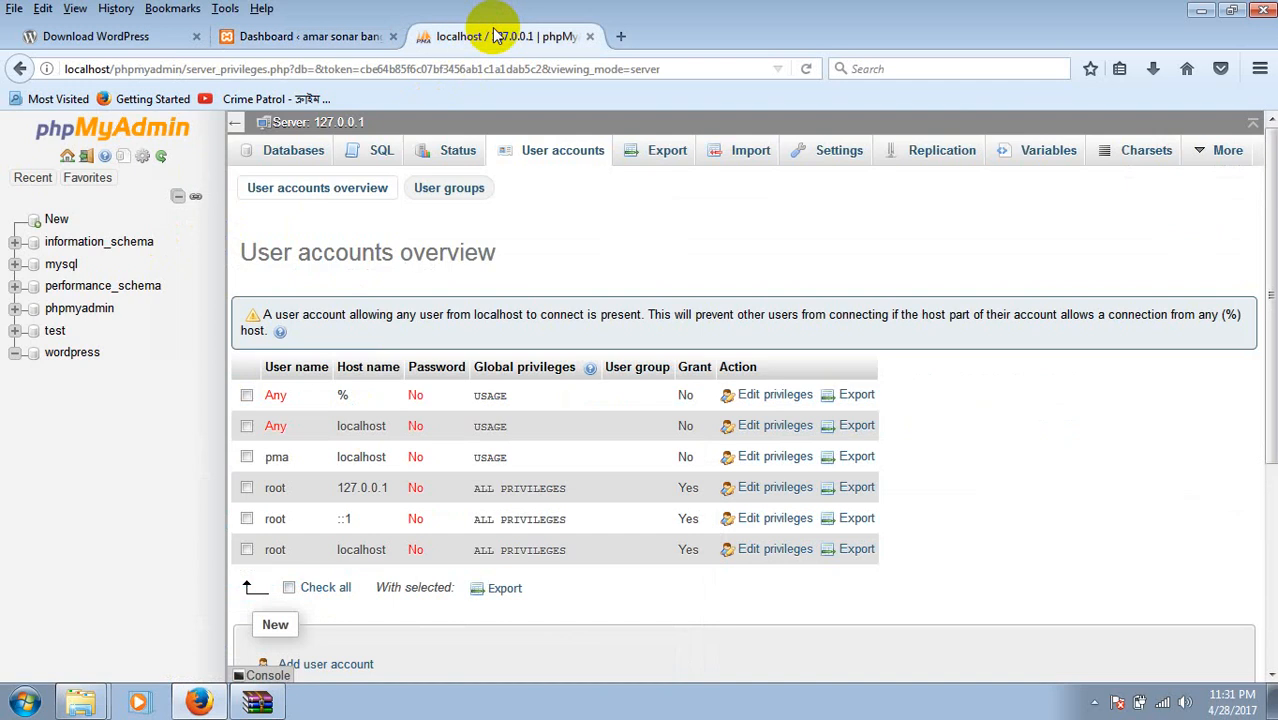
Open the wordpress database to list its 12 np_ tables, 142 rows, 656 KiB.
click(70, 353)
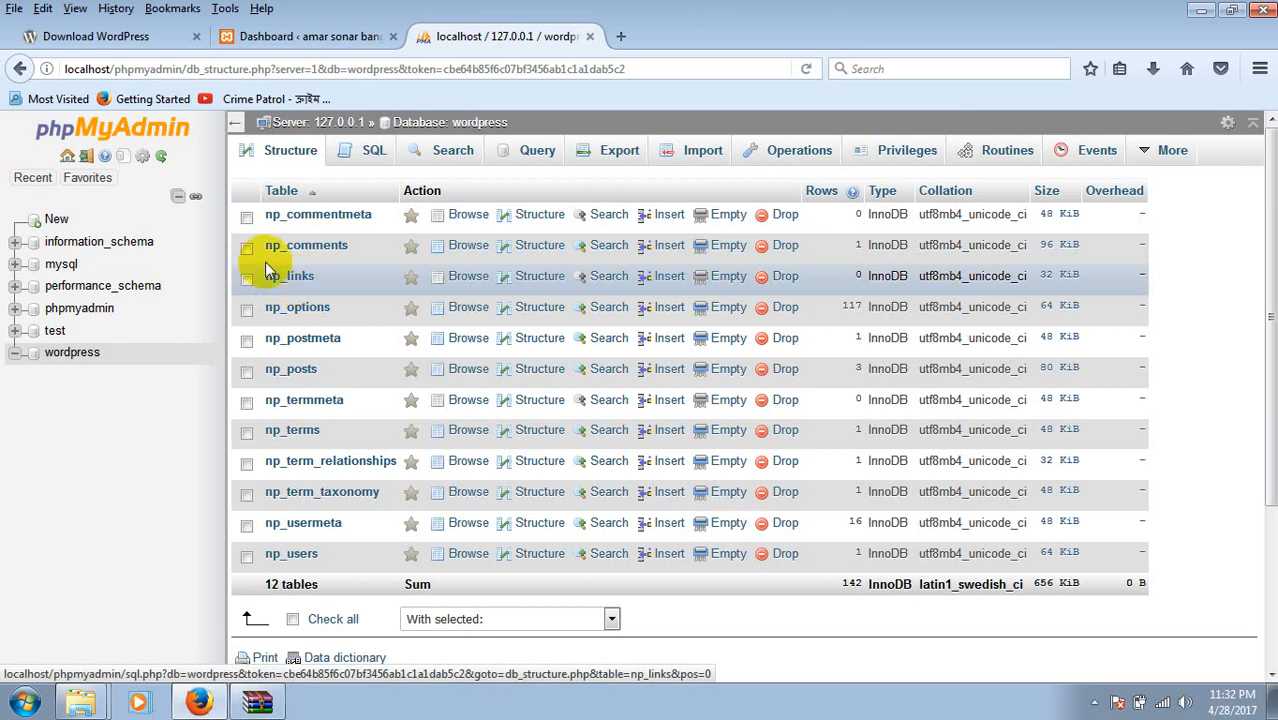
Open the amar sonar bangla front page in a new tab via Visit Site.
click(305, 33)
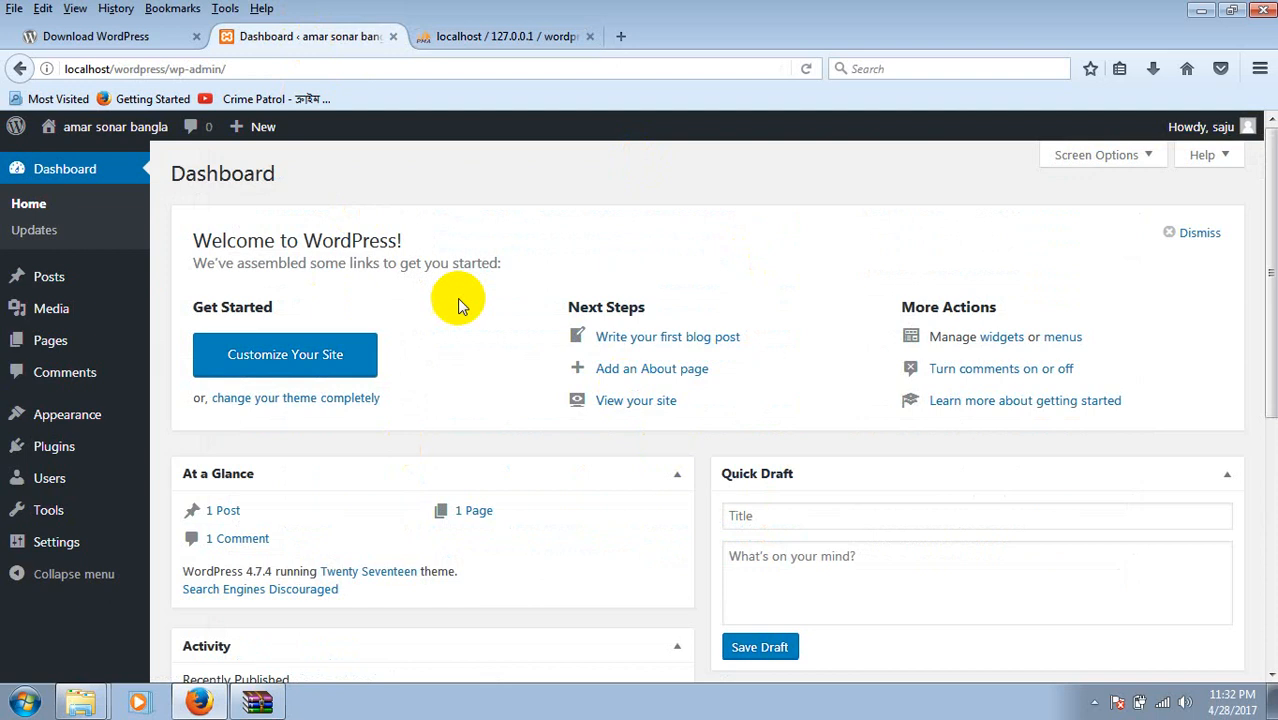
click(53, 131)
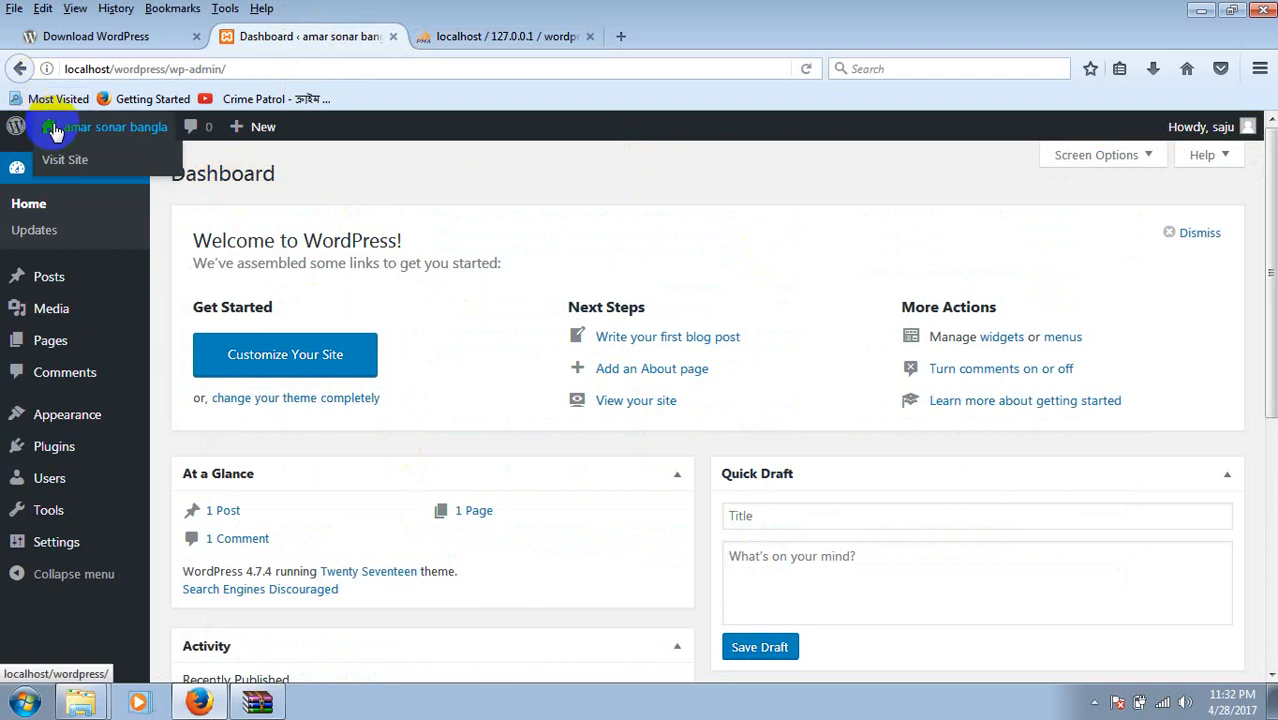
right_click(53, 131)
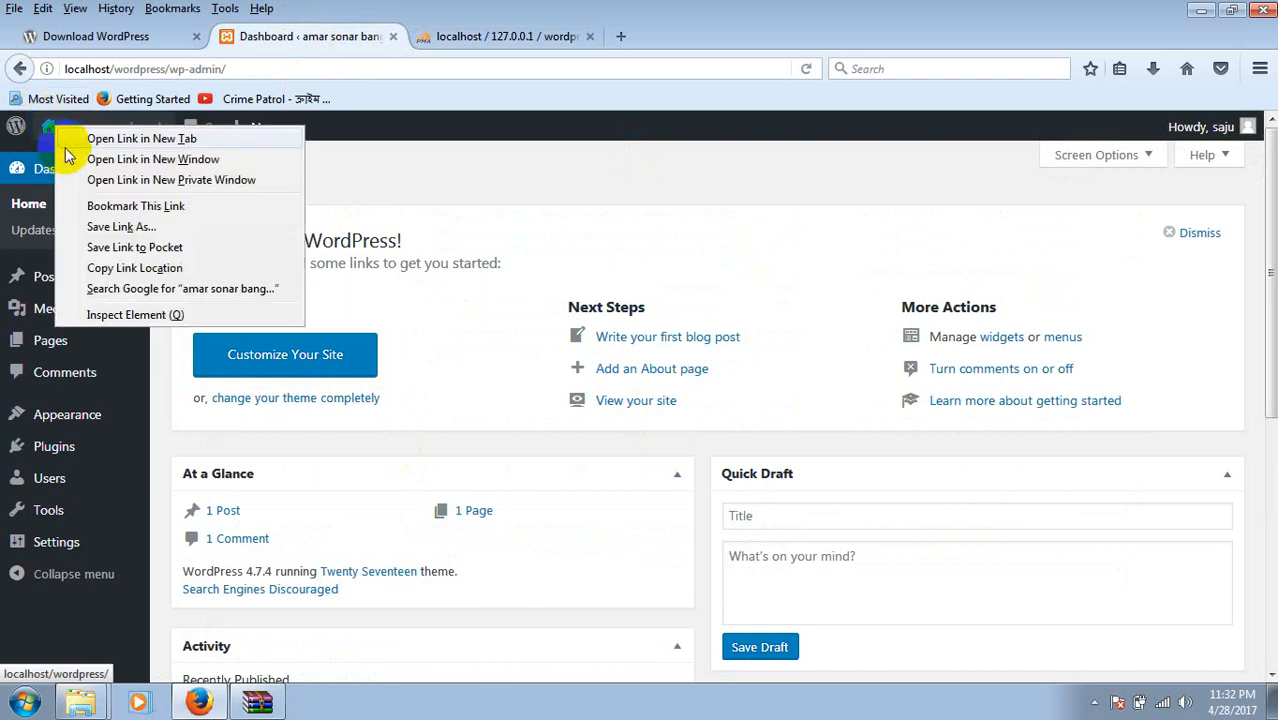
click(465, 143)
mouse_move(128, 140)
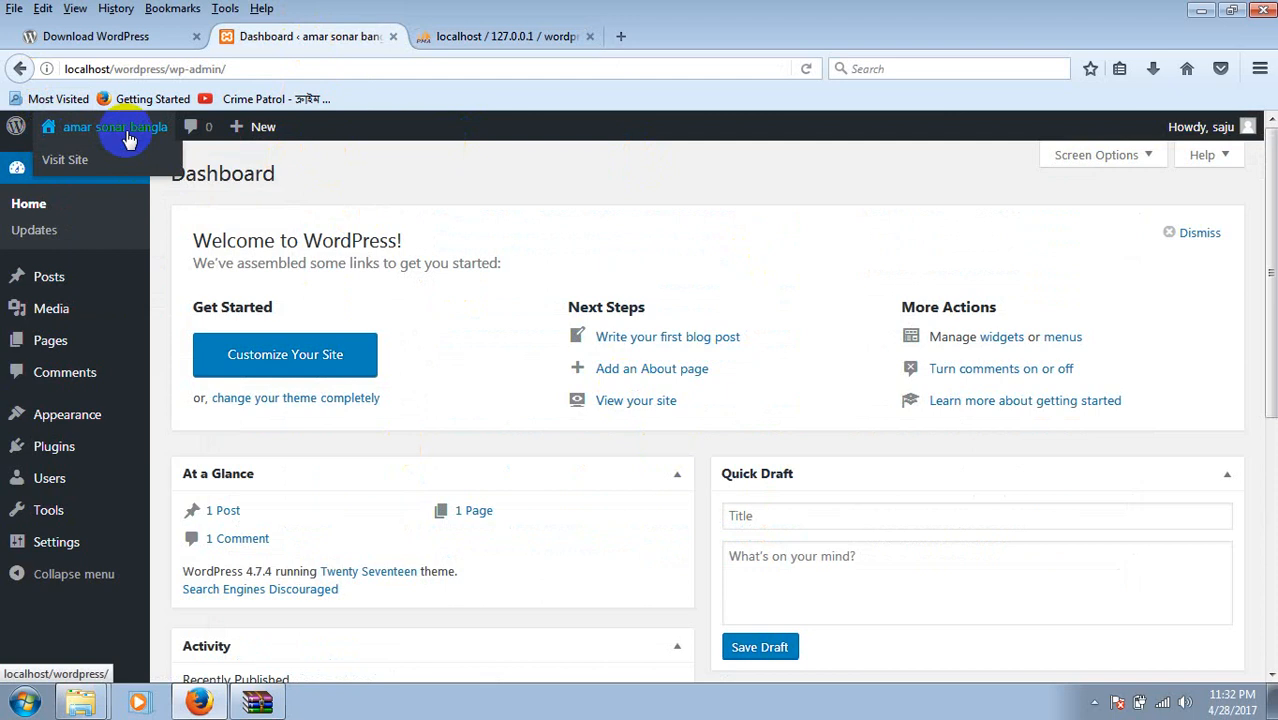
right_click(124, 159)
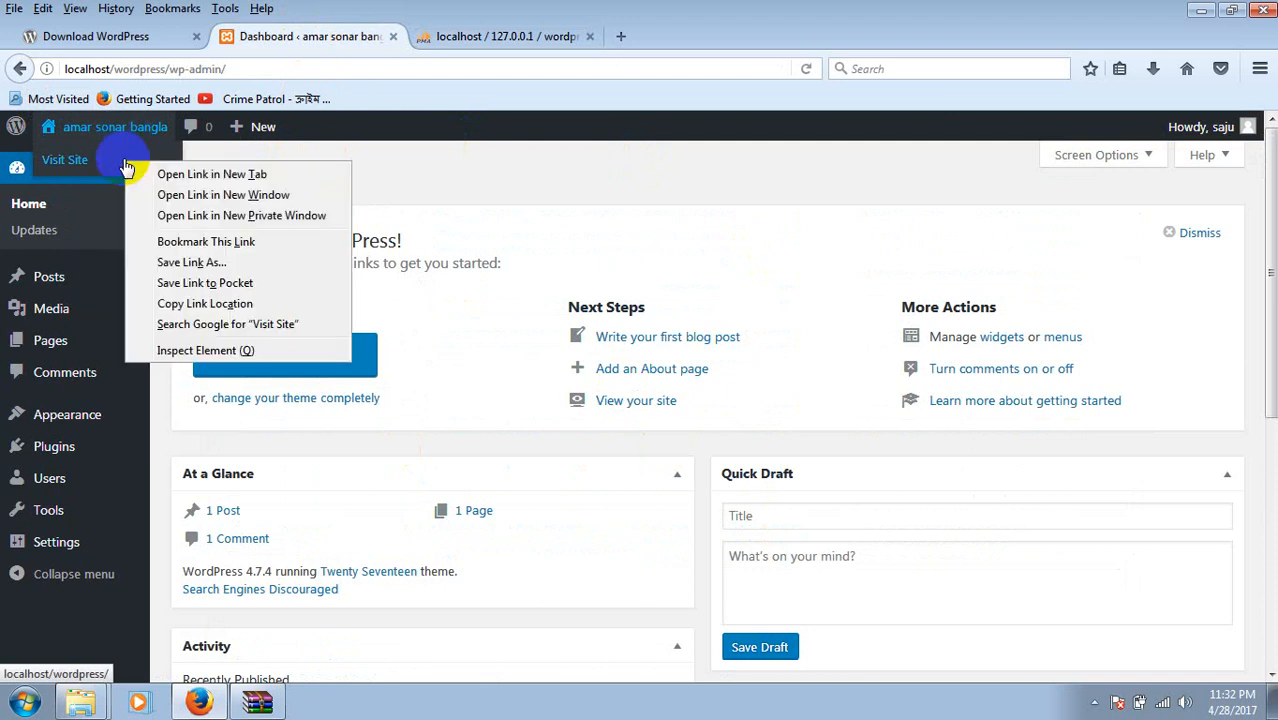
click(155, 175)
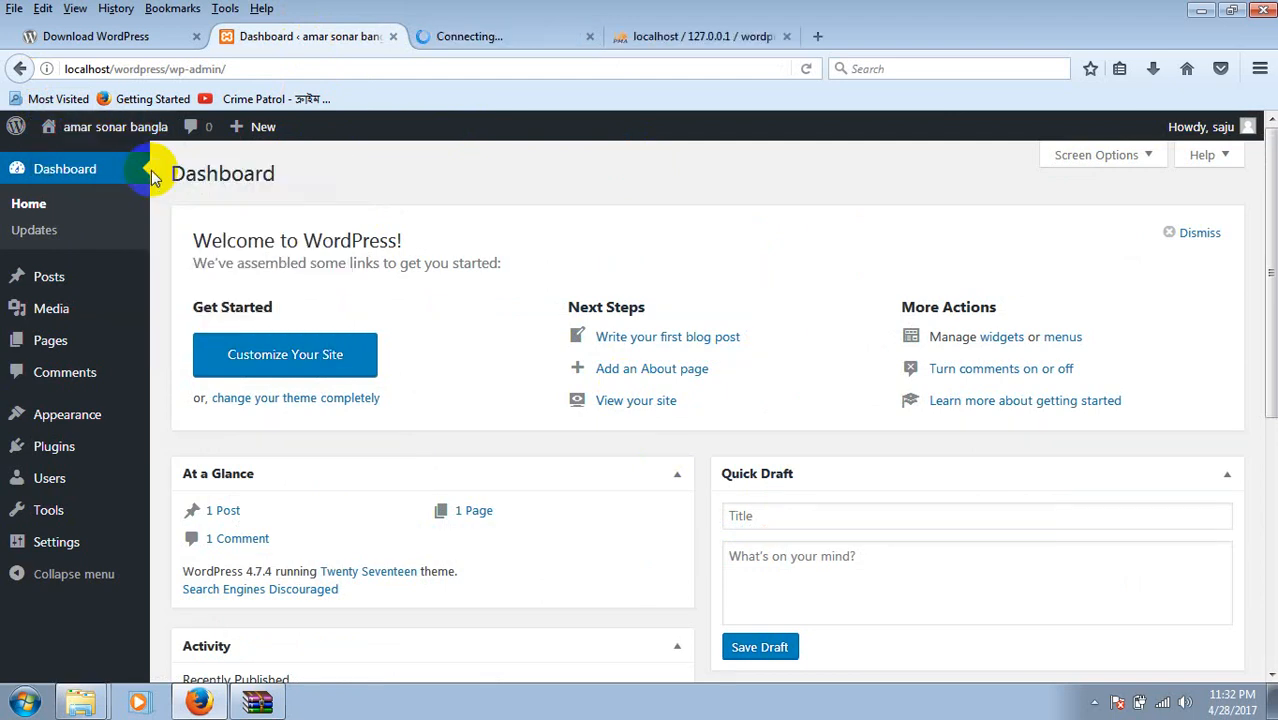
Look over the front page, switching between it and the Dashboard, ending on the Dashboard.
click(463, 40)
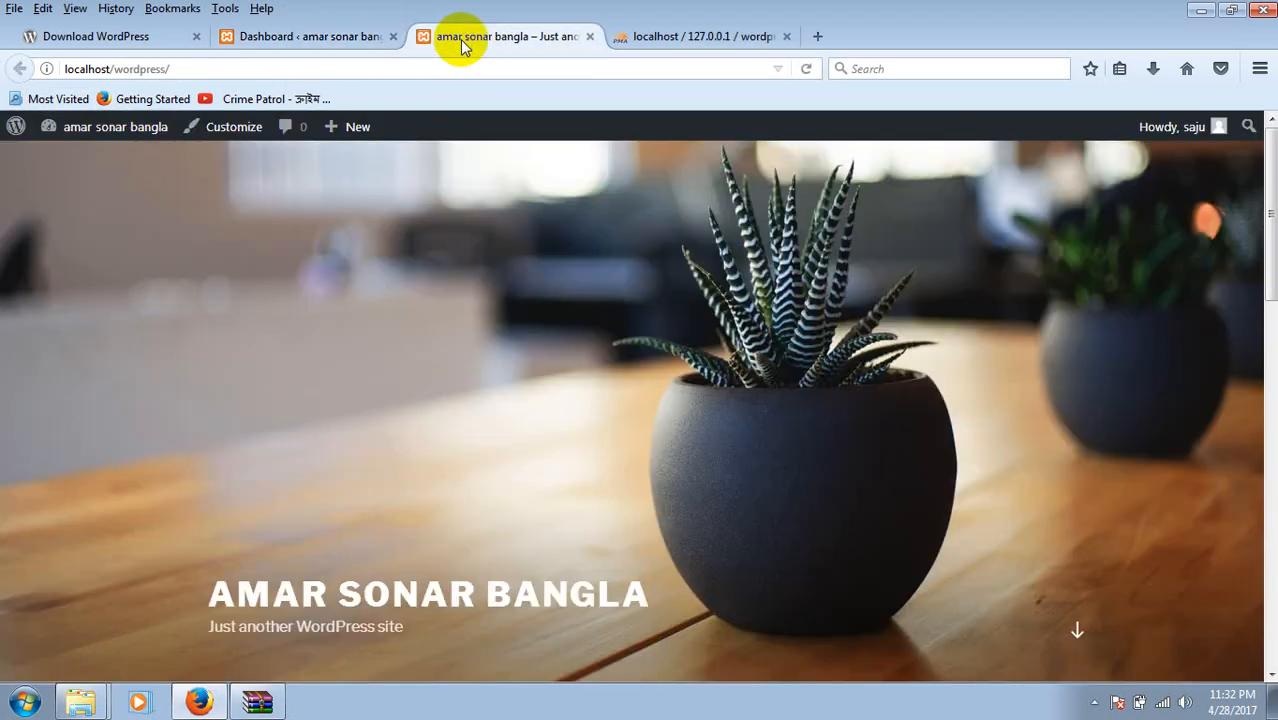
scroll(770, 271, down, 10)
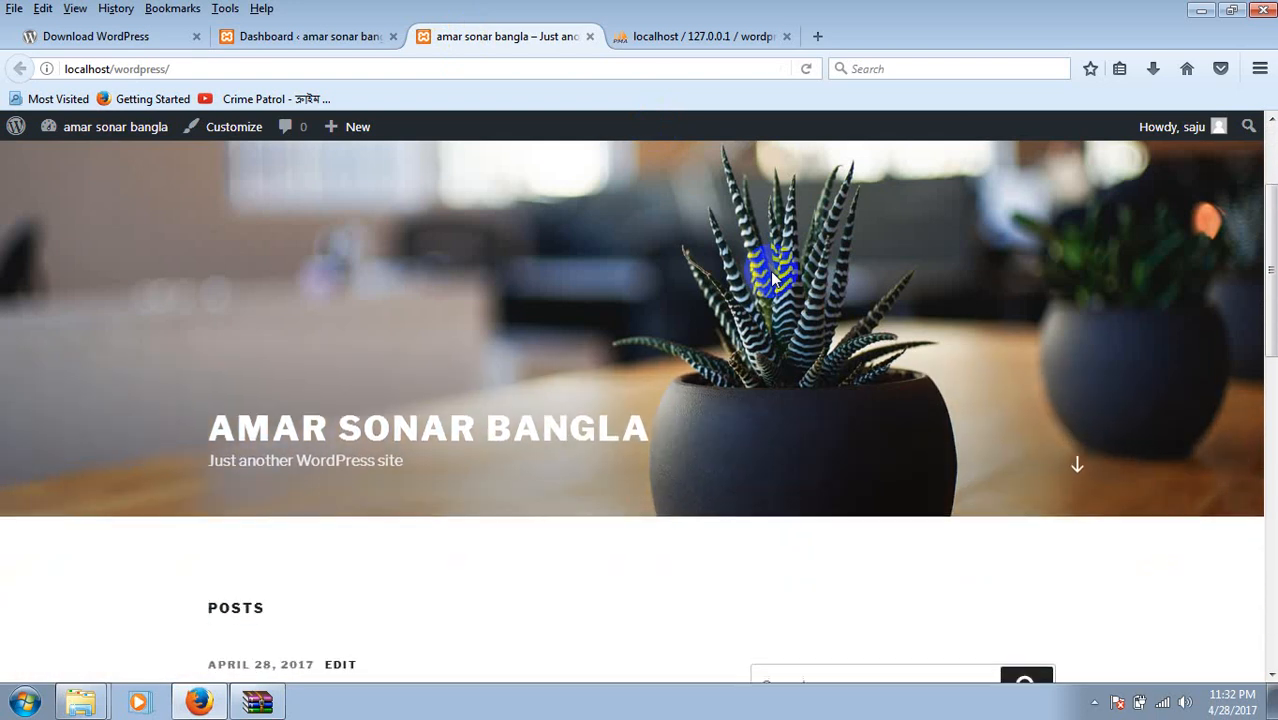
scroll(772, 278, down, 3)
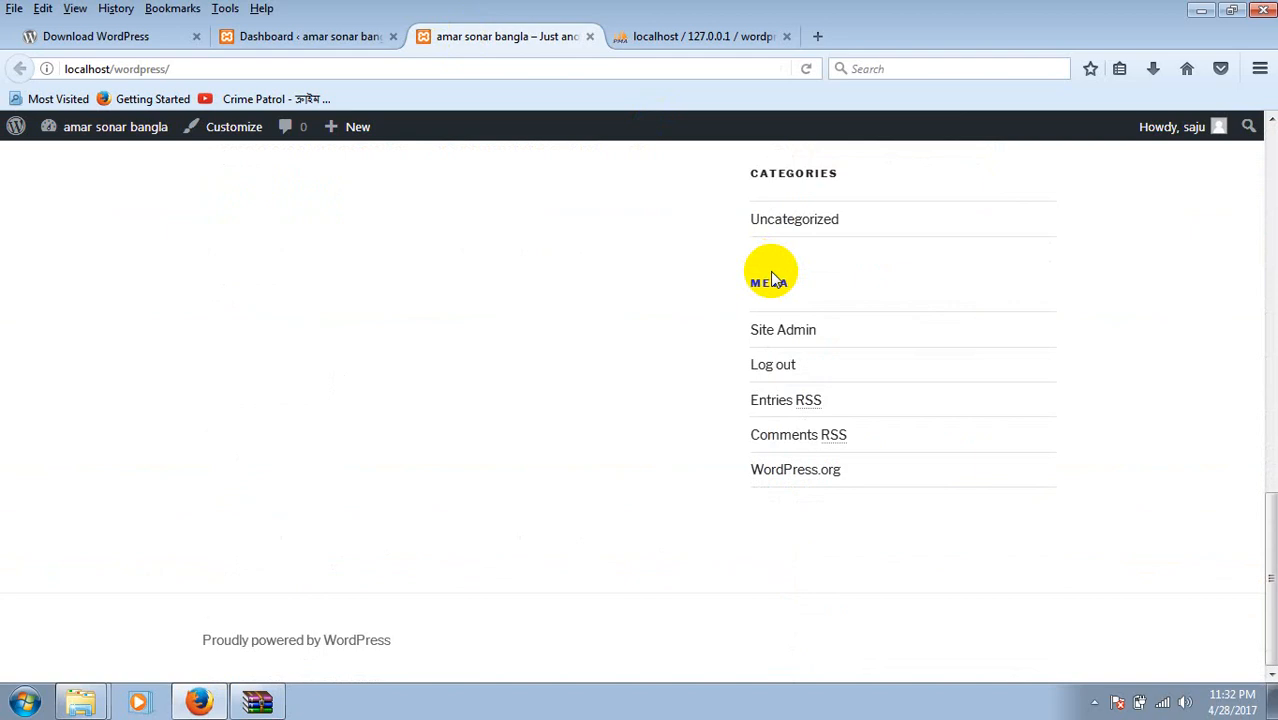
click(322, 38)
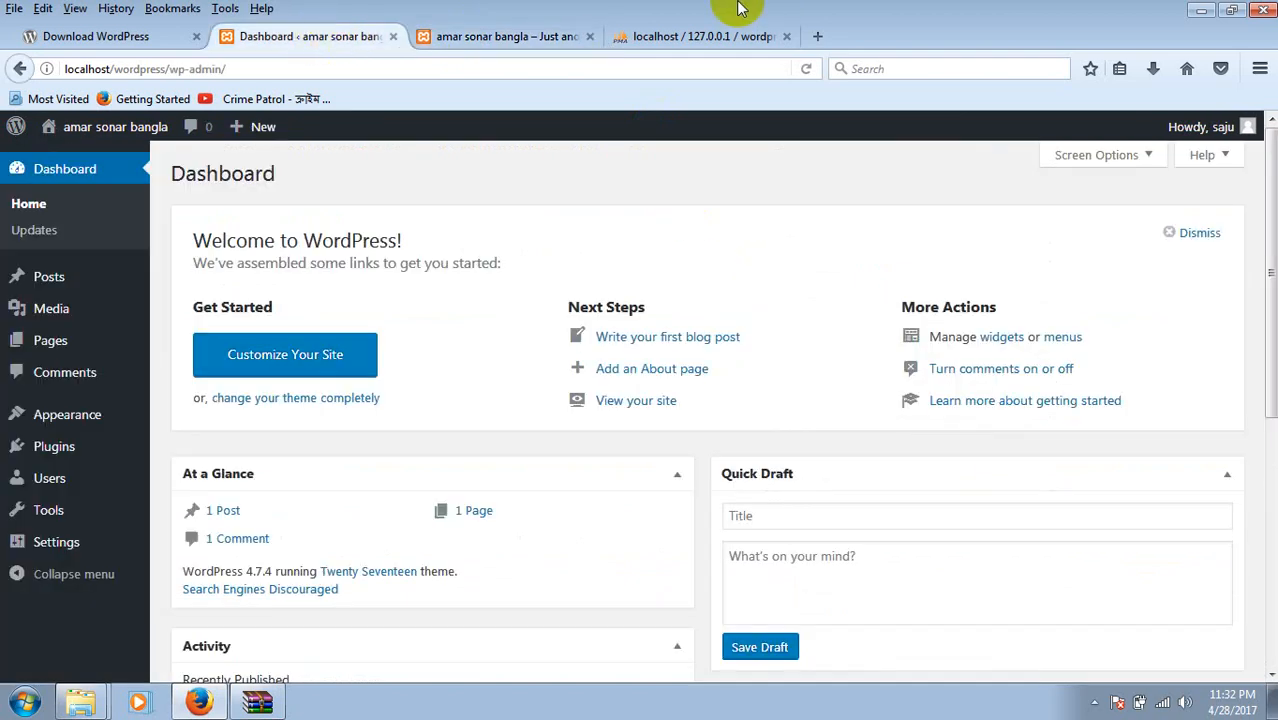
click(476, 42)
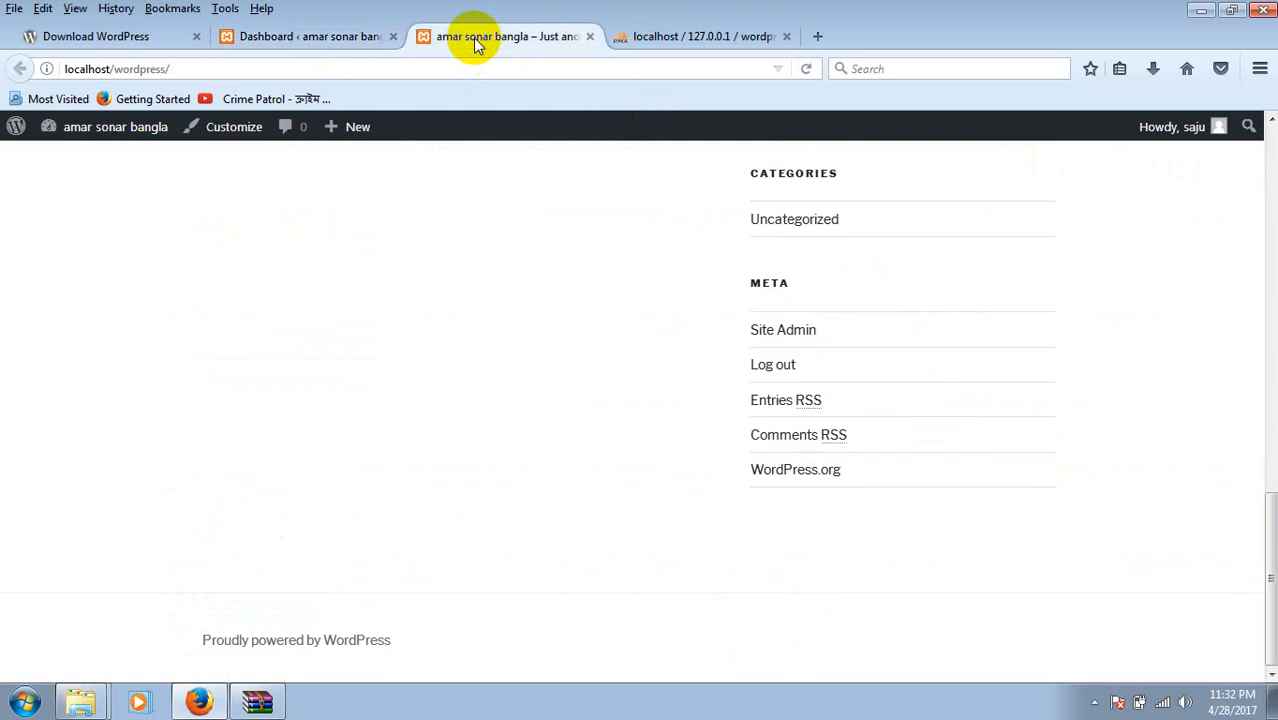
click(346, 36)
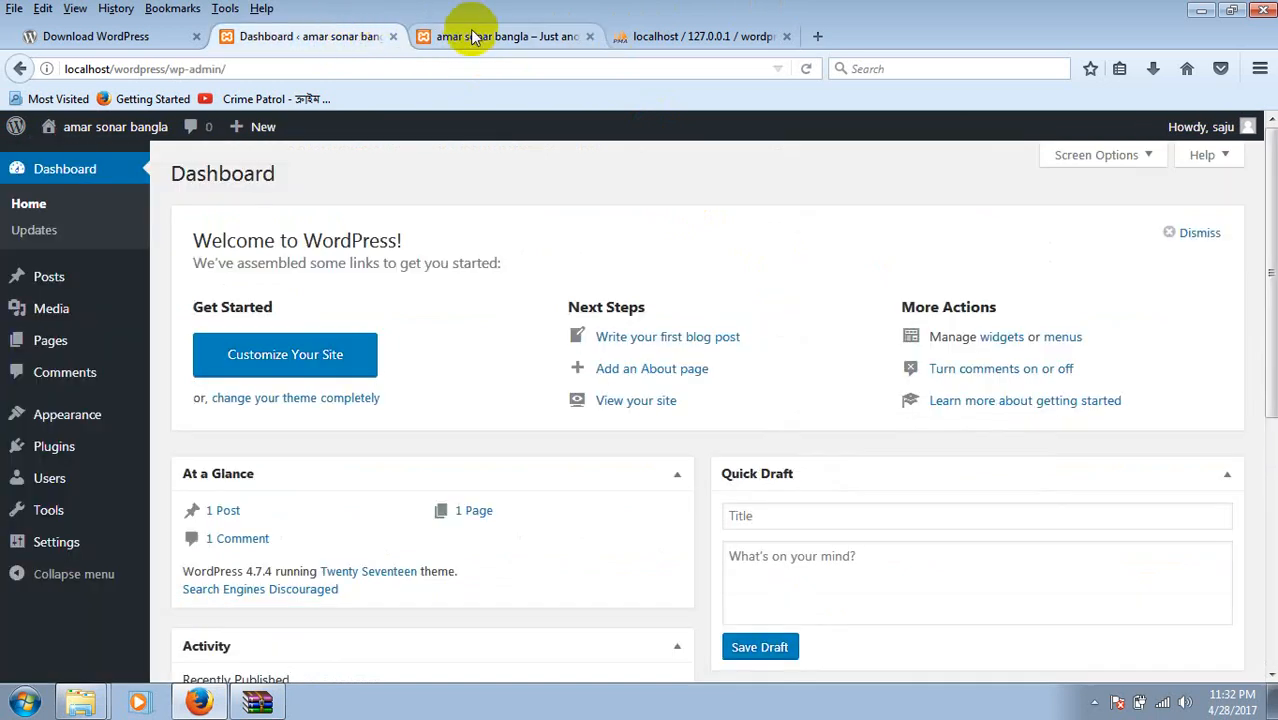
click(472, 36)
click(358, 33)
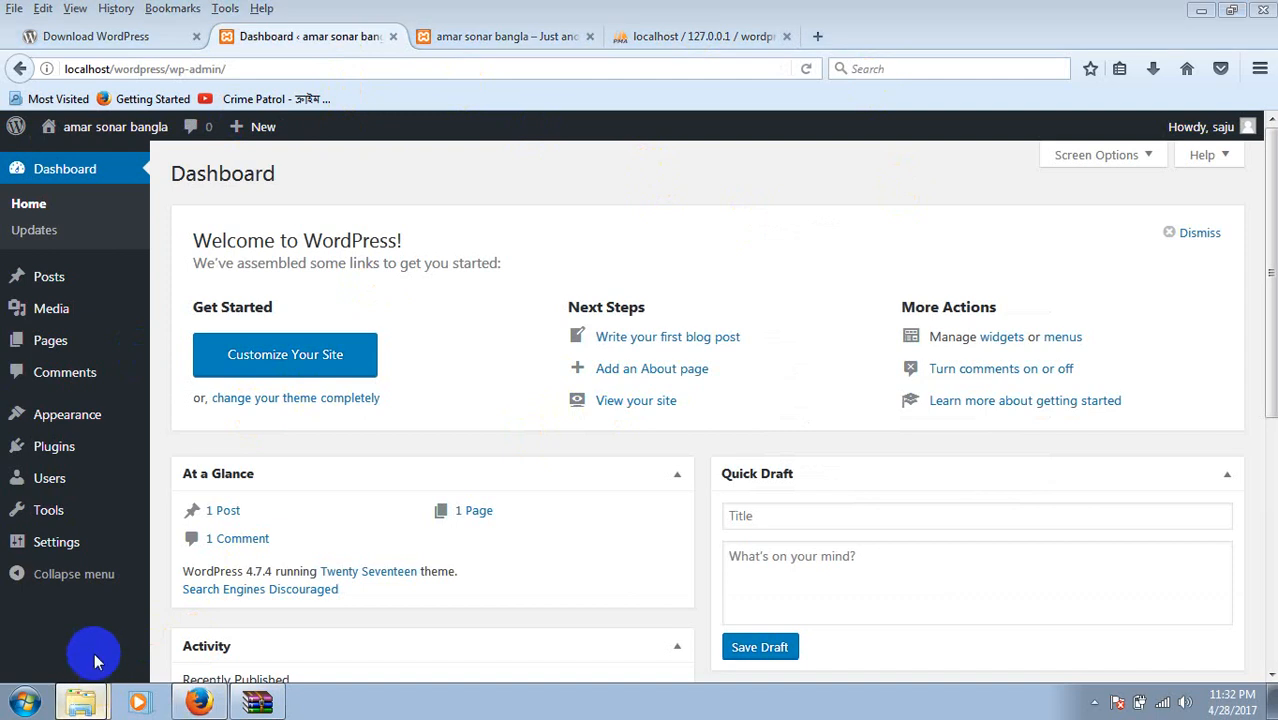
Return Explorer to the htdocs folder and make a new folder there.
click(84, 702)
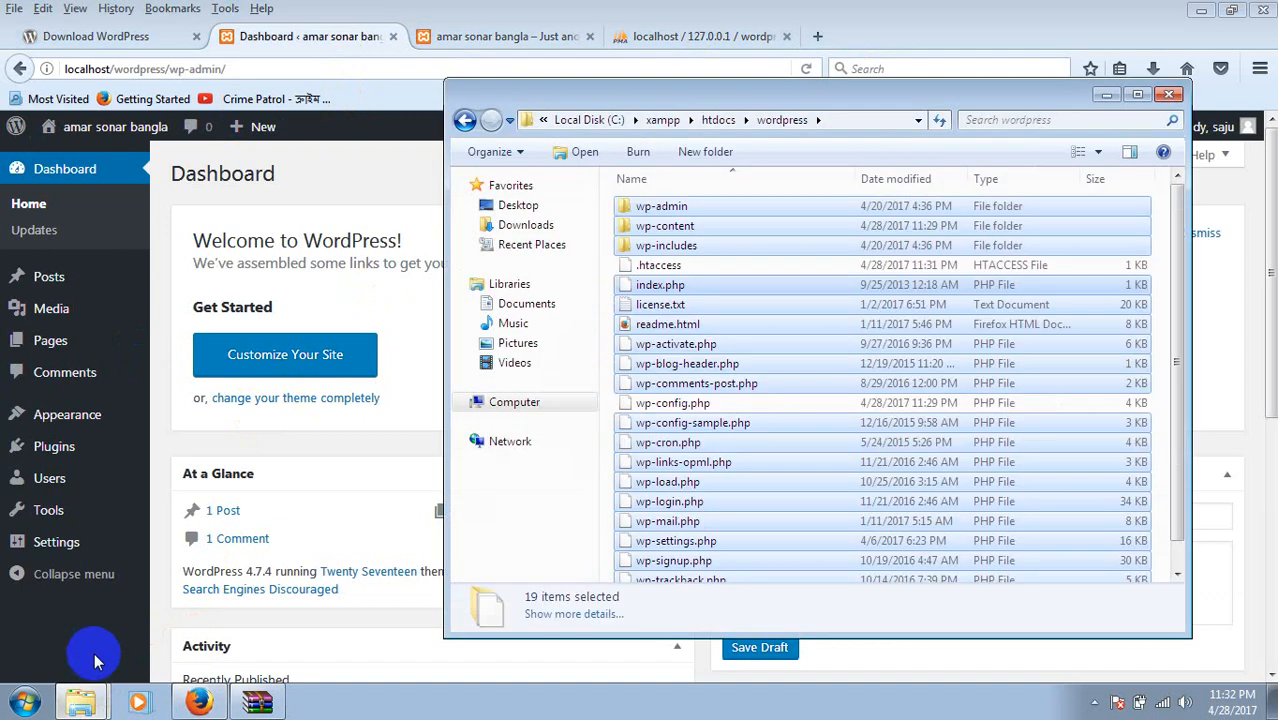
click(465, 120)
click(779, 511)
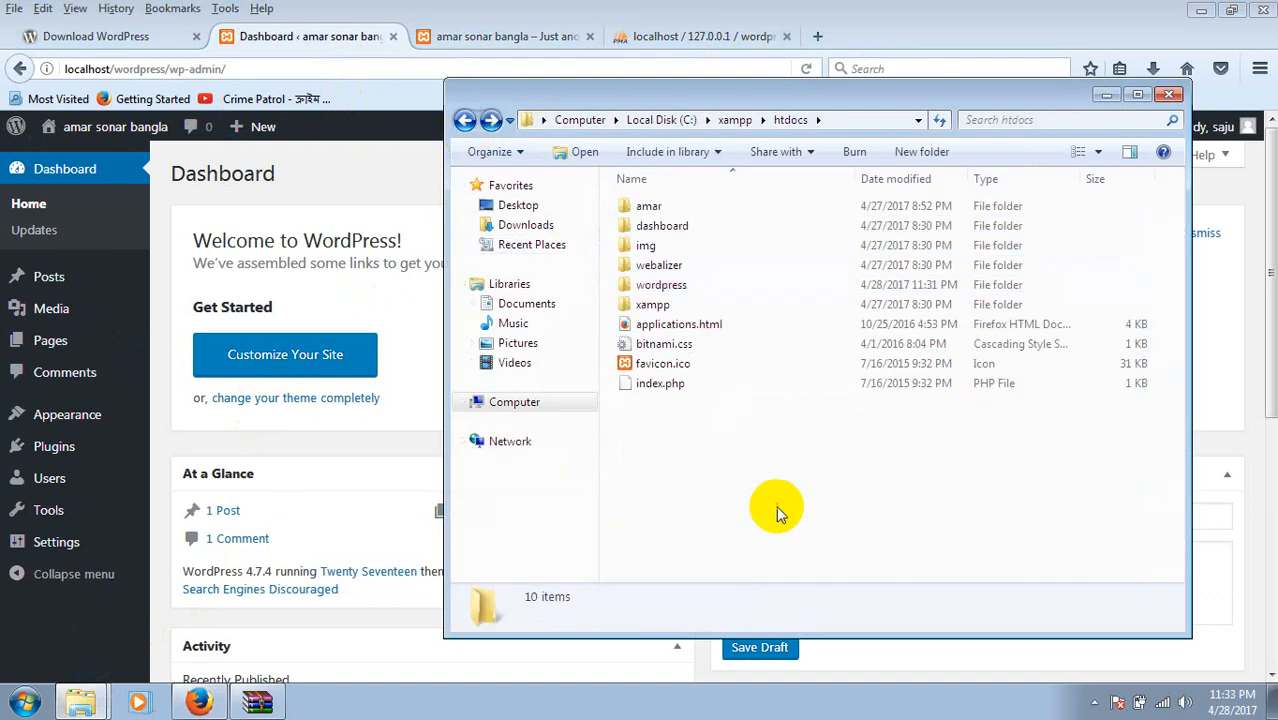
key(ctrl+v)
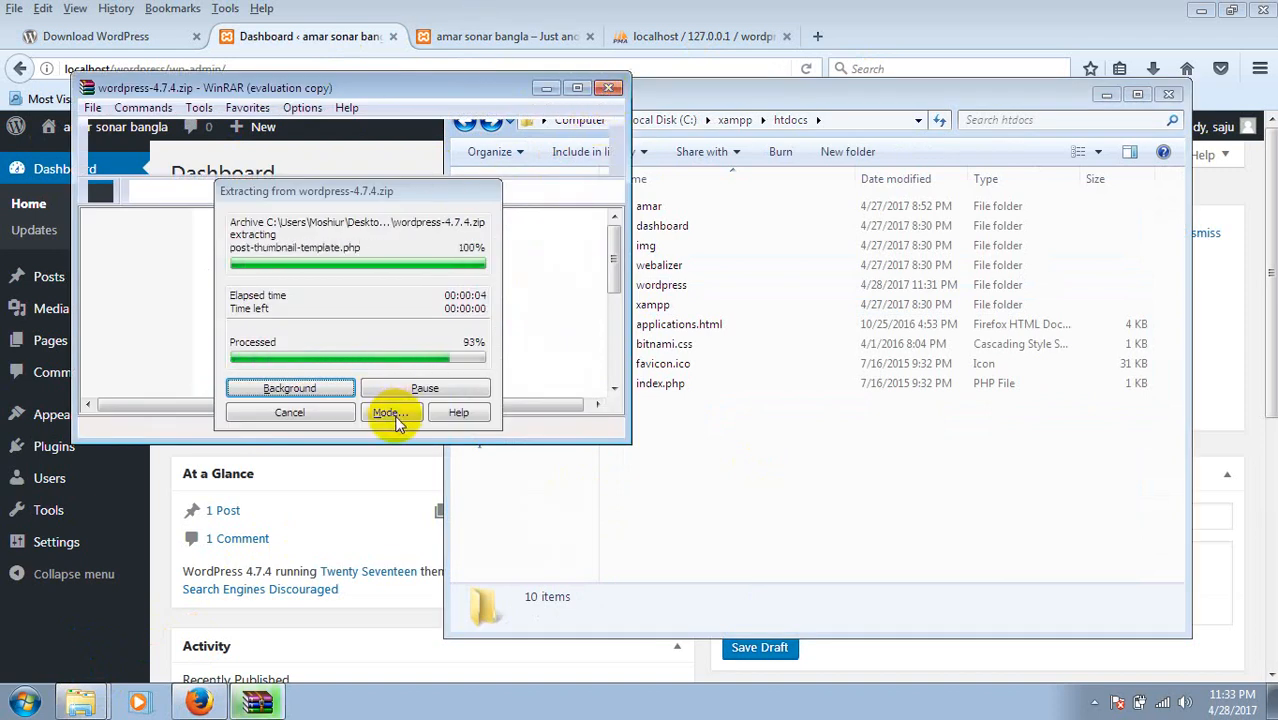
key(ctrl+shift+n)
click(727, 430)
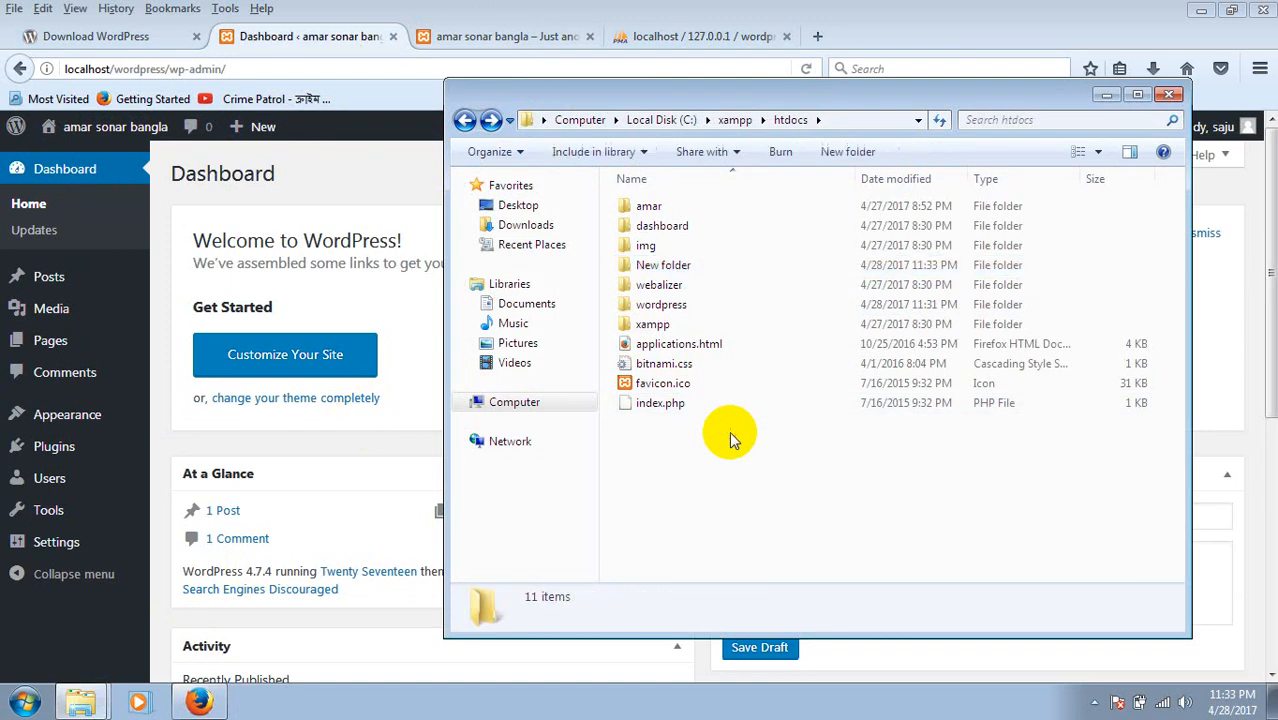
click(727, 503)
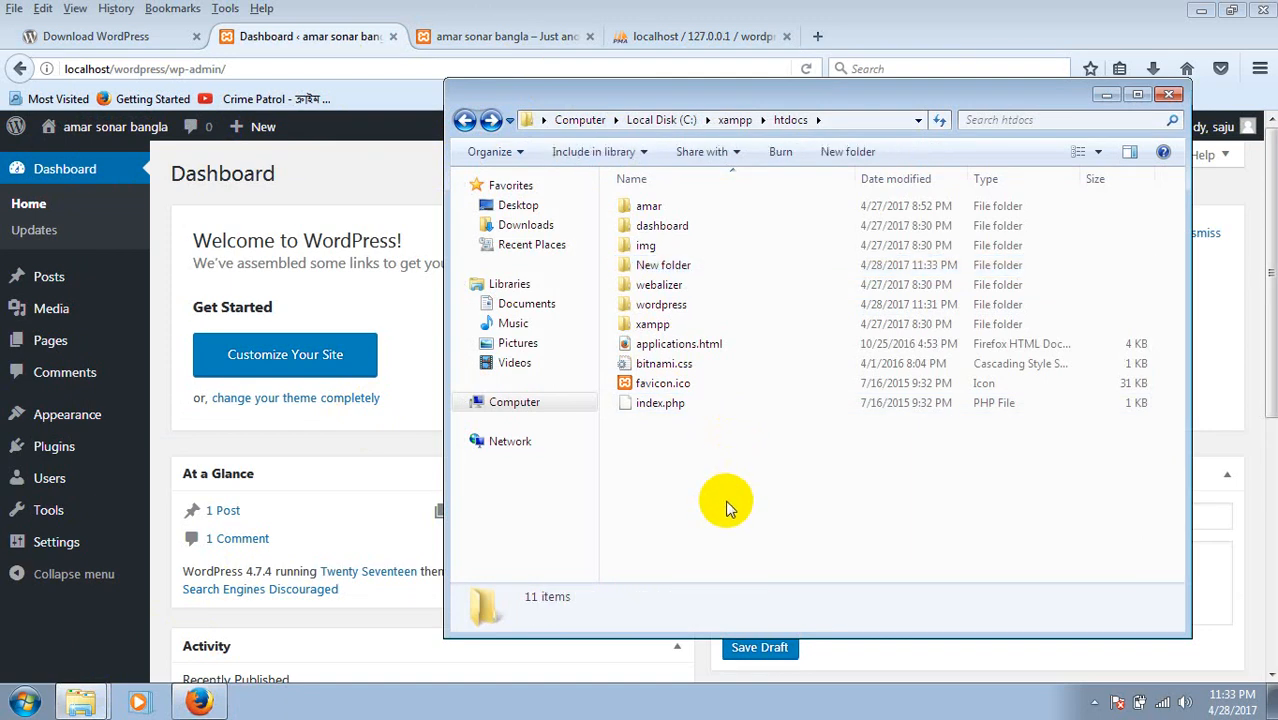
Create a folder named jakono in htdocs and open it.
key(ctrl+shift+n)
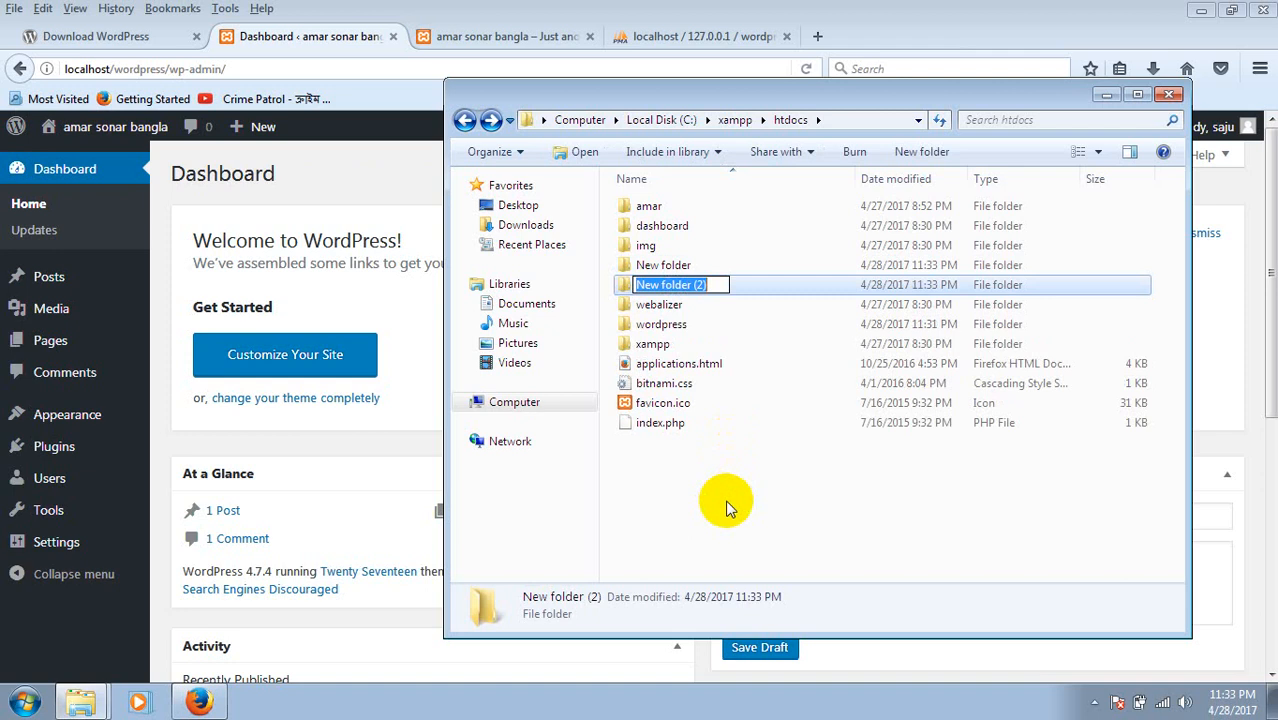
text(jakono)
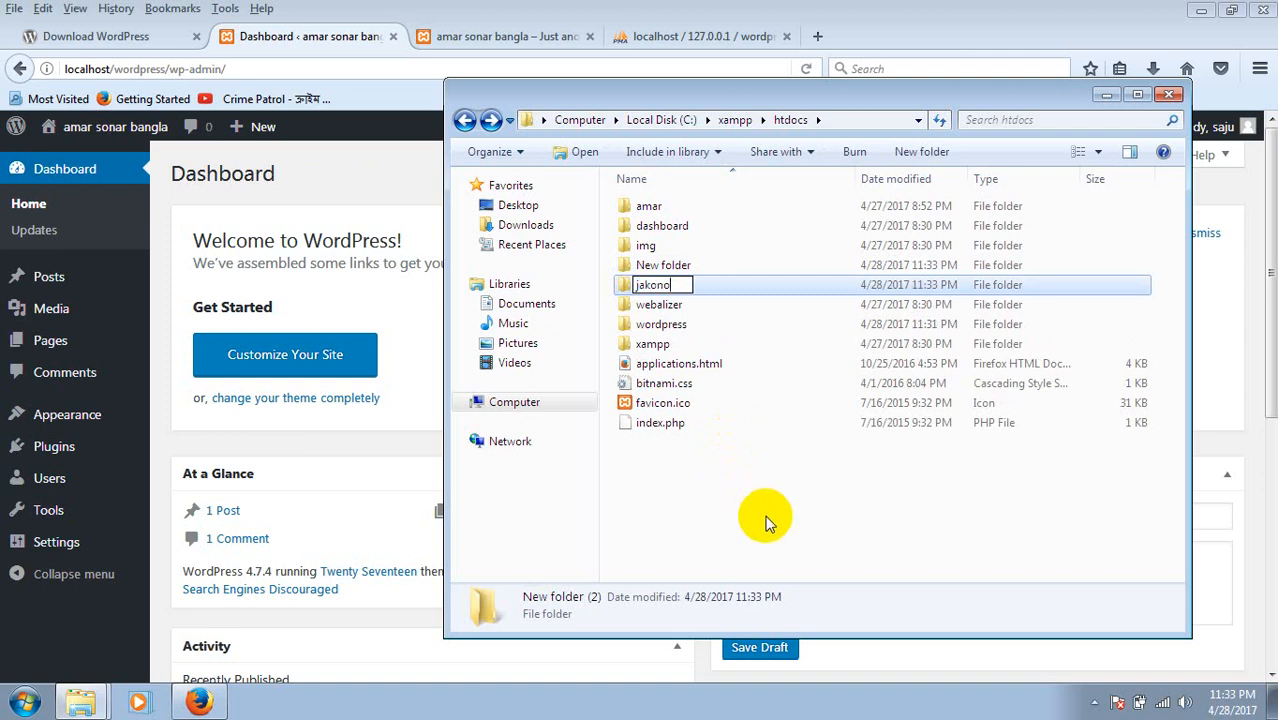
click(740, 510)
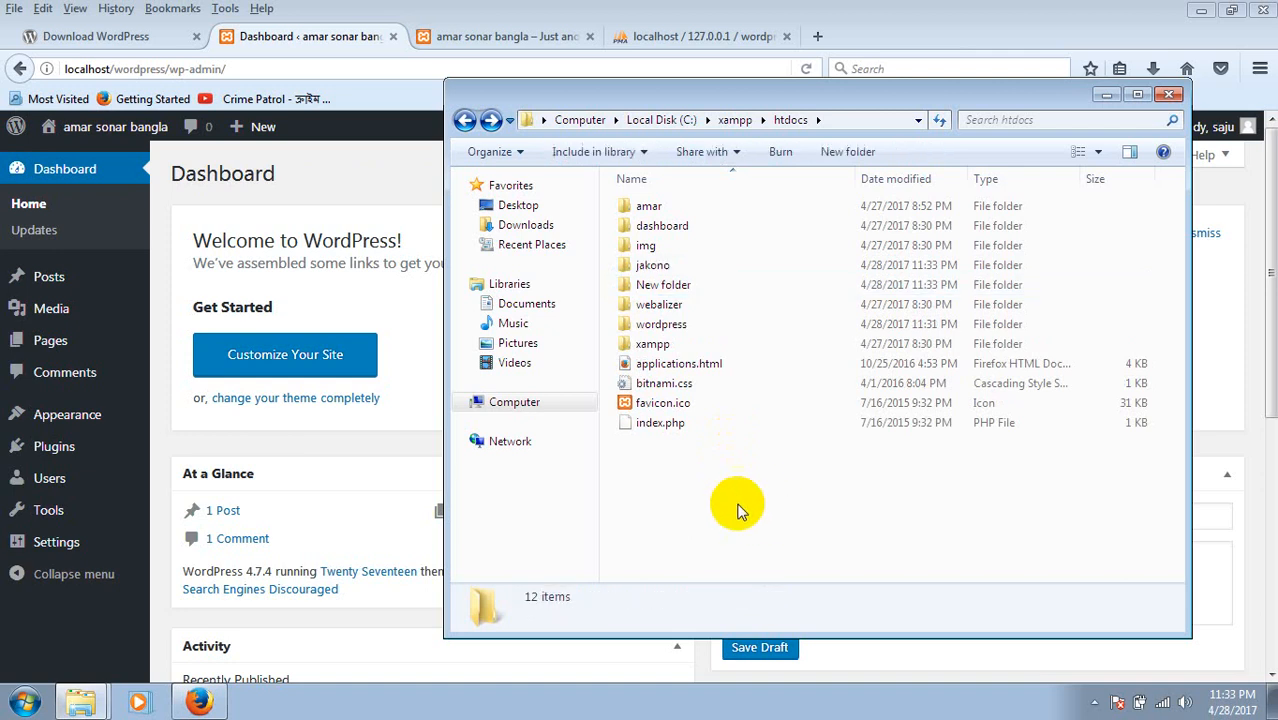
double_click(650, 266)
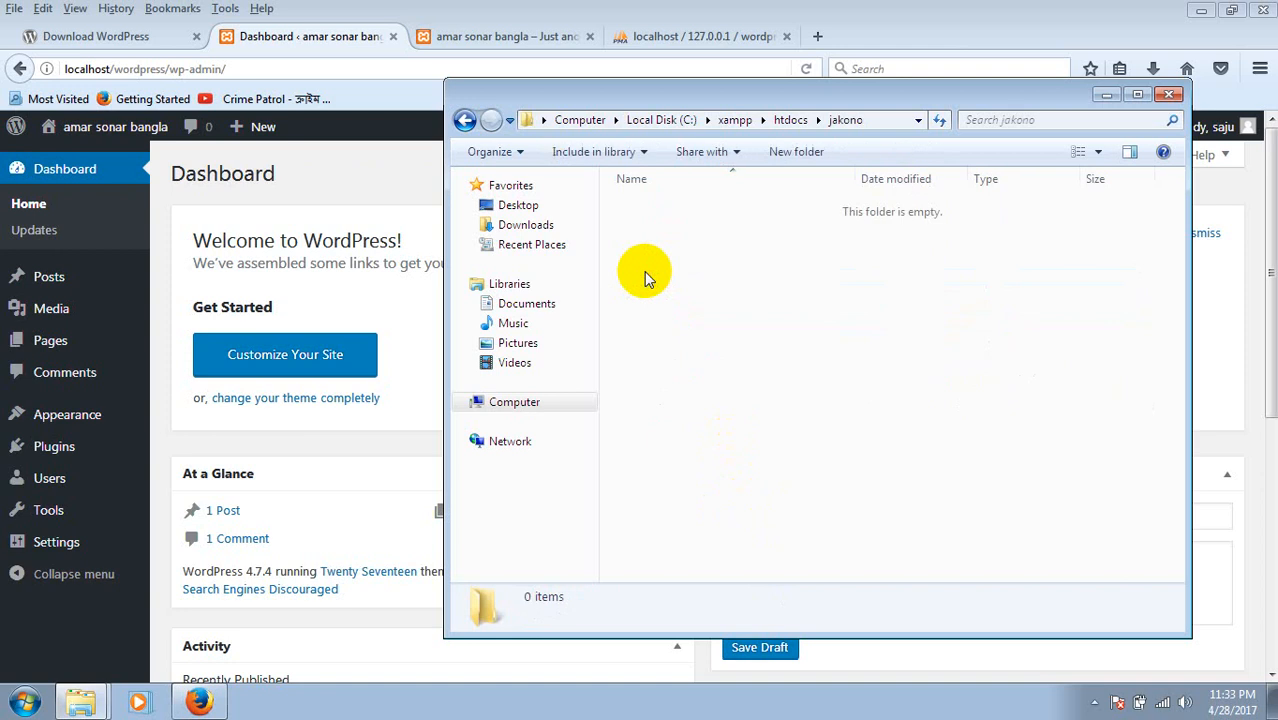
click(82, 704)
Drag all files from wordpress-4.7.4.zip's wordpress folder into jakono, then close WinRAR.
click(80, 636)
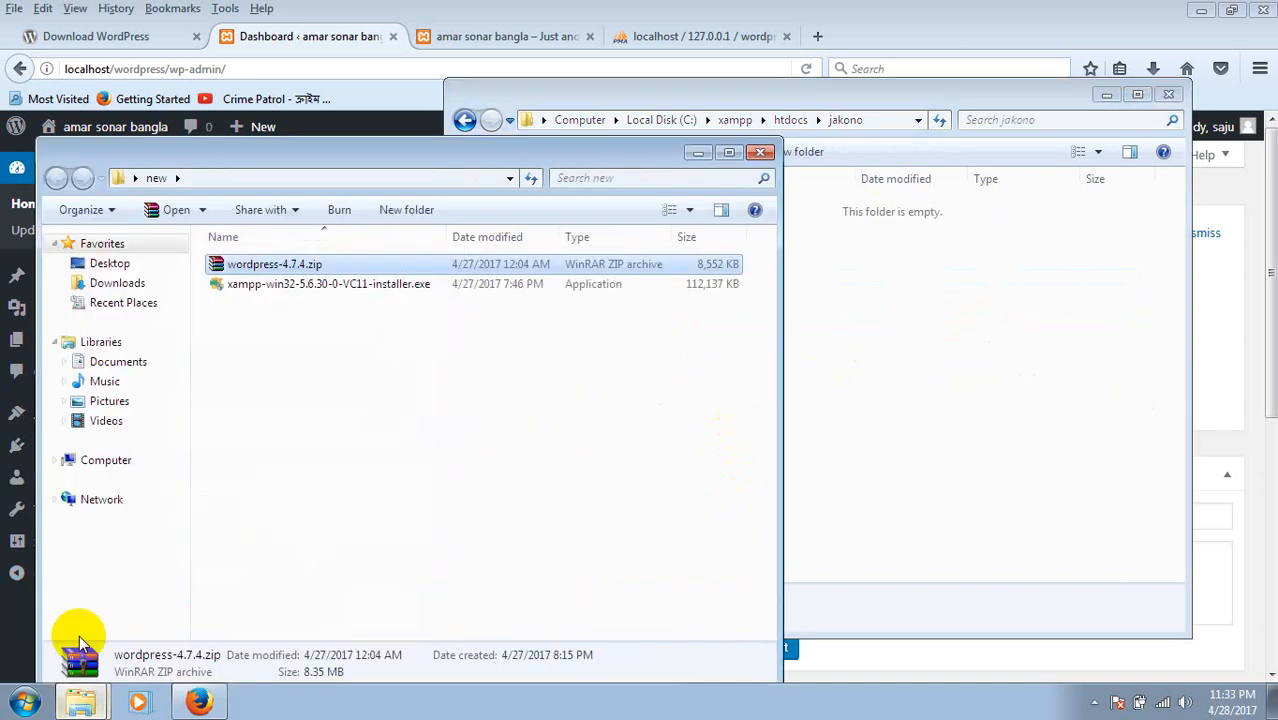
double_click(326, 268)
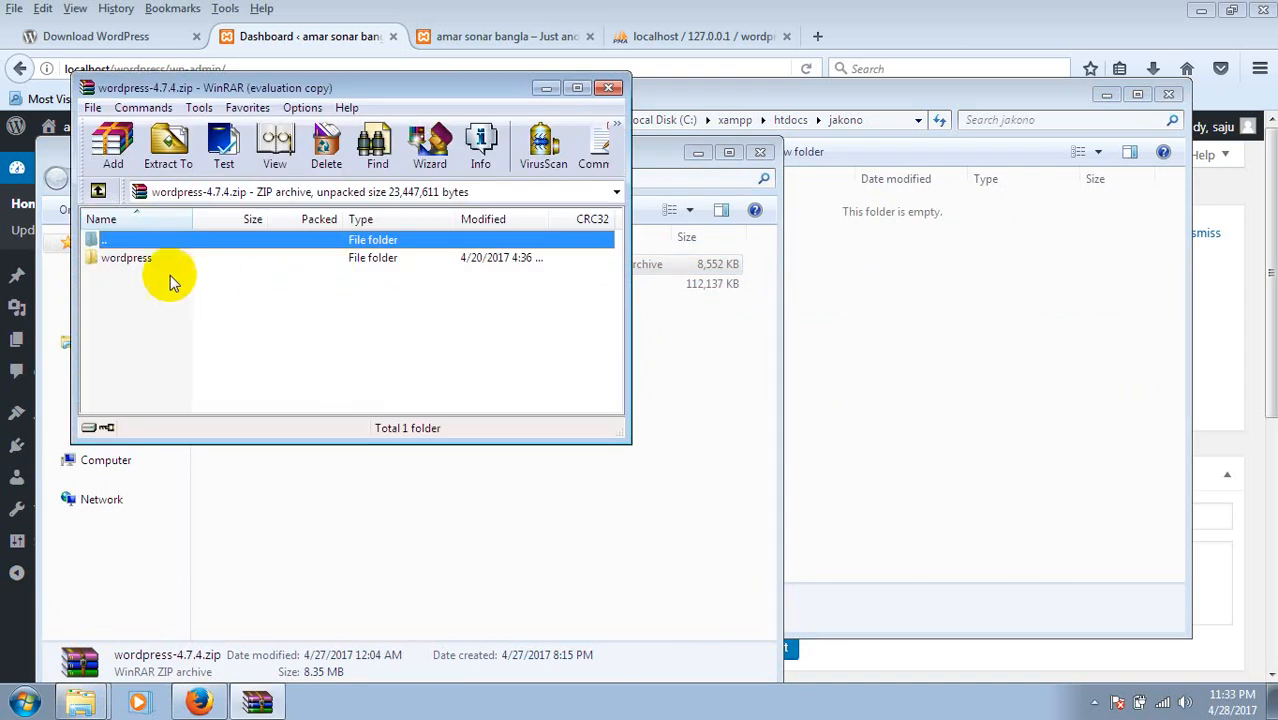
double_click(150, 260)
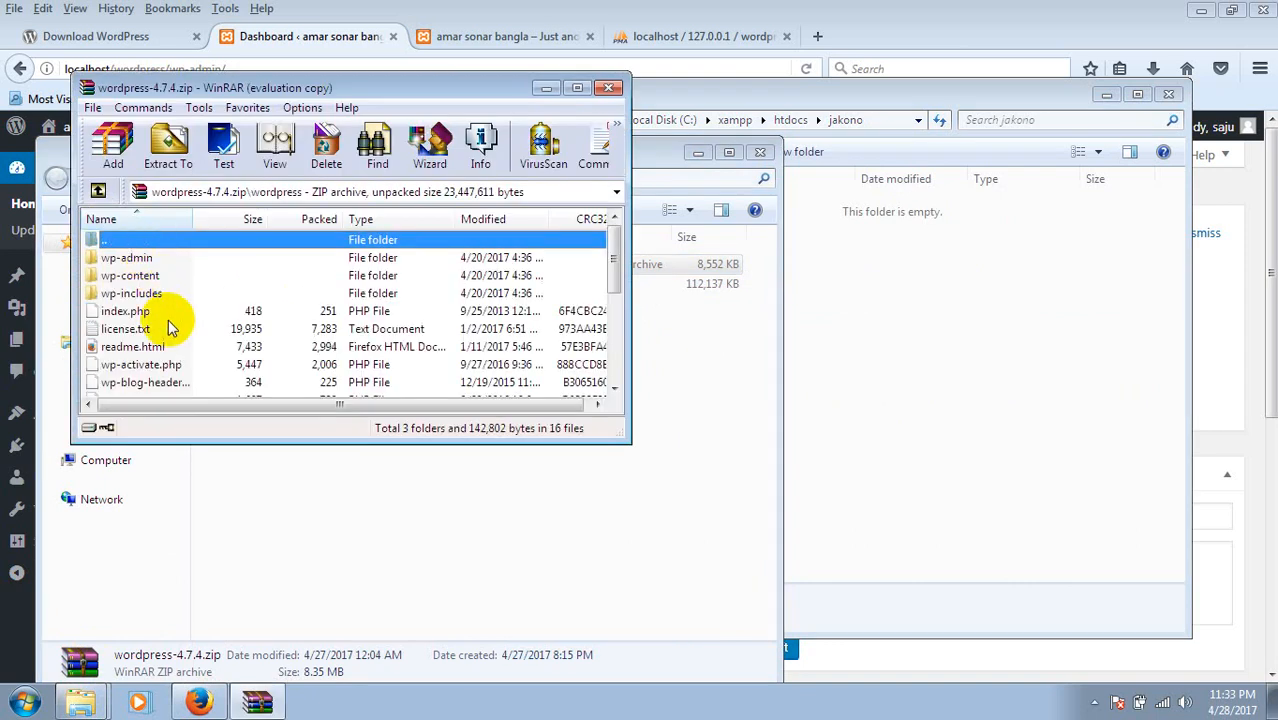
key(ctrl+a)
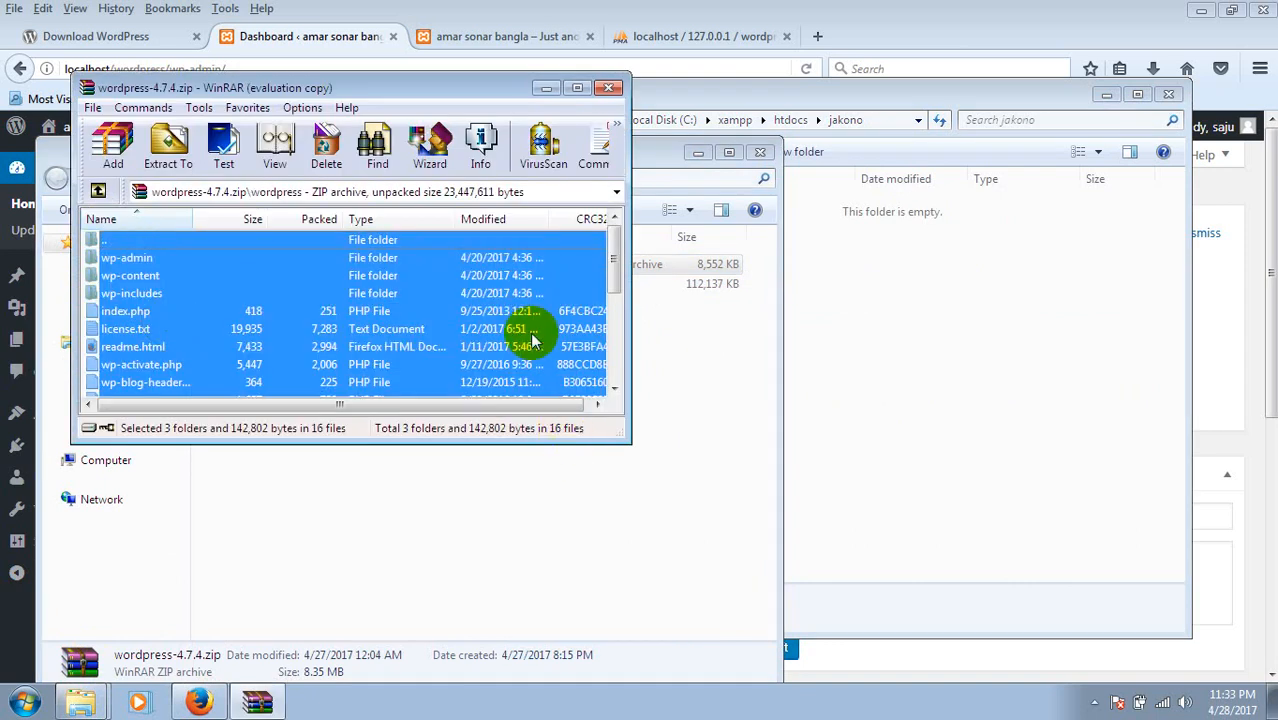
drag(532, 340, 864, 398)
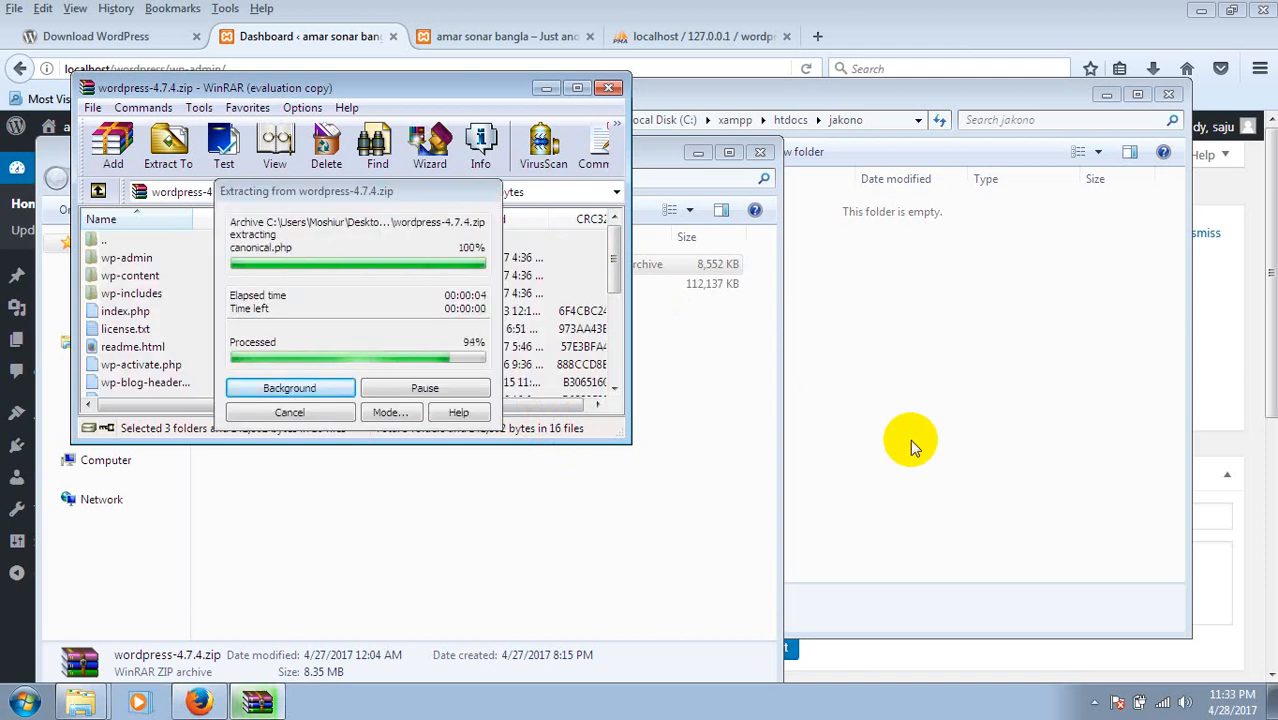
click(395, 95)
click(606, 87)
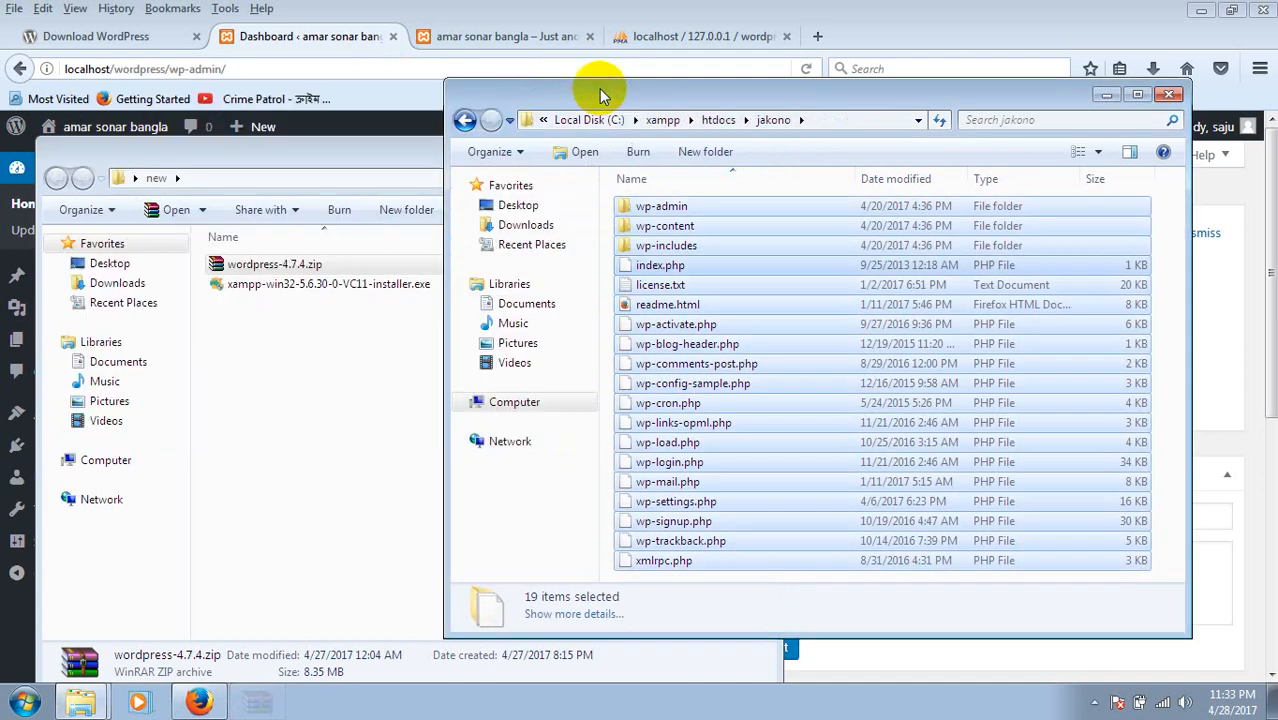
Change the amar sonar bangla tab's address to localhost/jakono and load it.
click(501, 45)
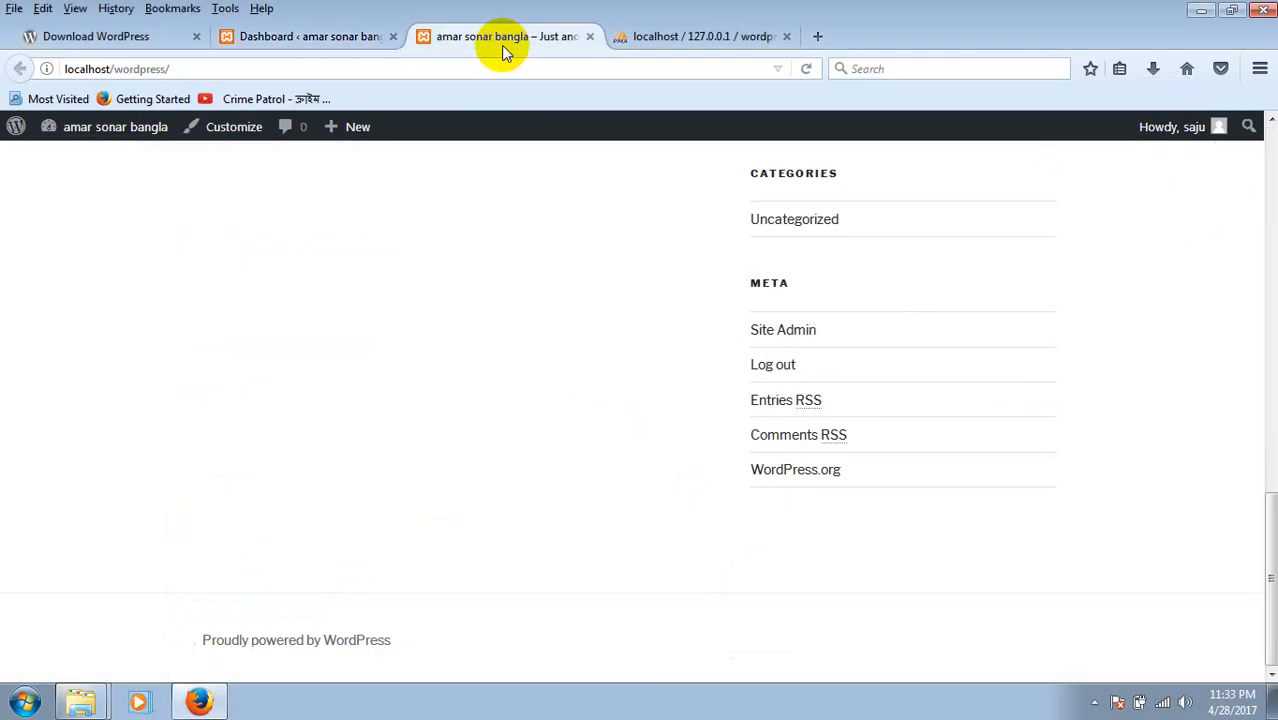
click(367, 67)
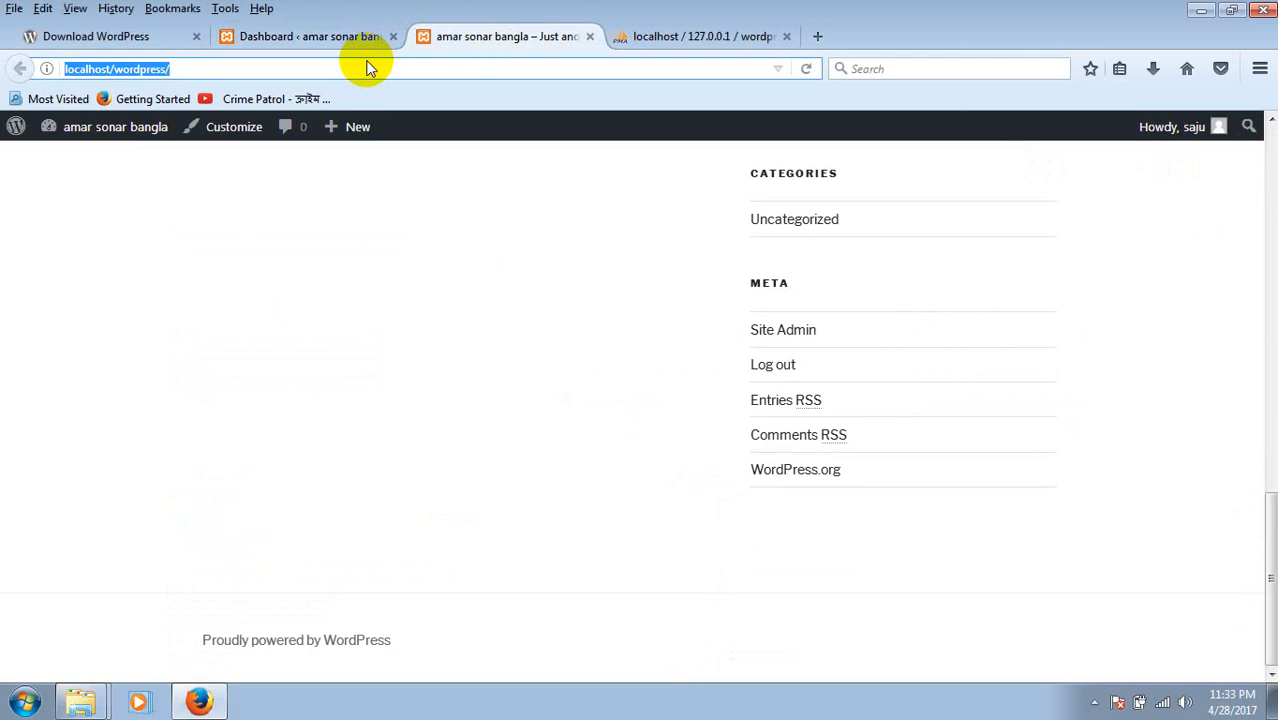
key(End)
key(BackSpace)
key(BackSpace)
key(BackSpace)
key(BackSpace)
key(BackSpace)
key(BackSpace)
key(BackSpace)
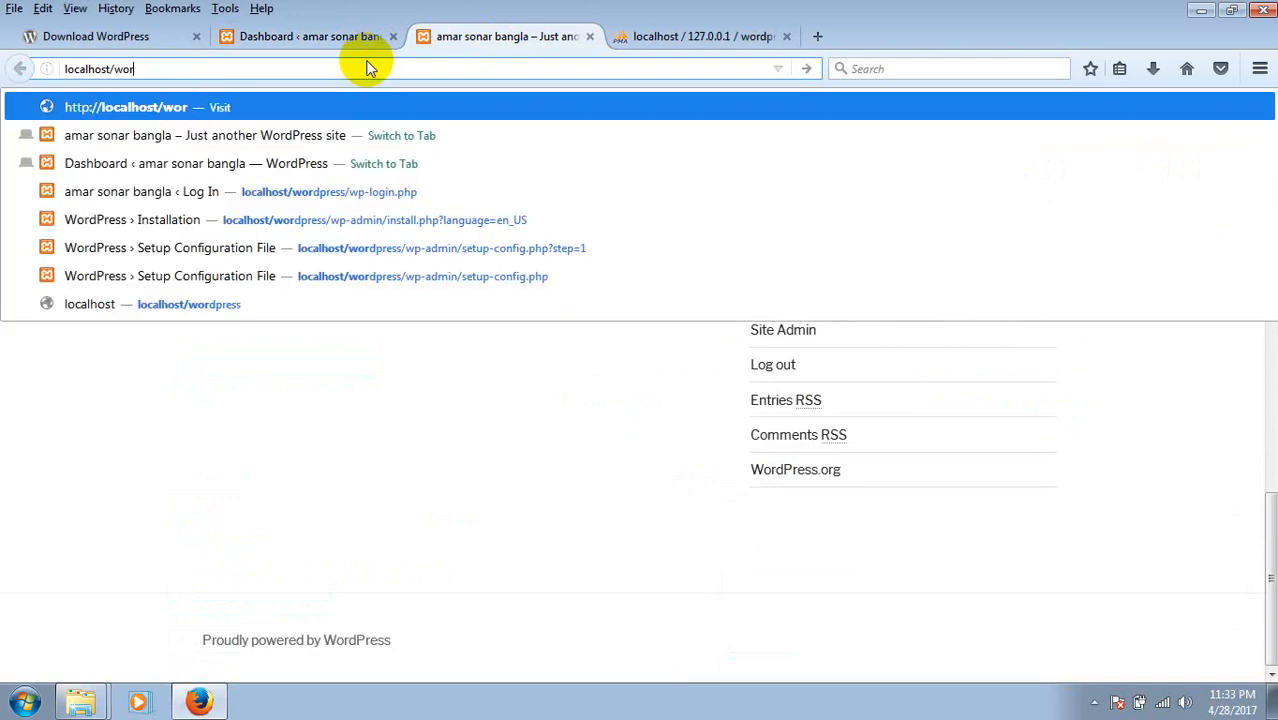
key(BackSpace)
key(BackSpace)
key(BackSpace)
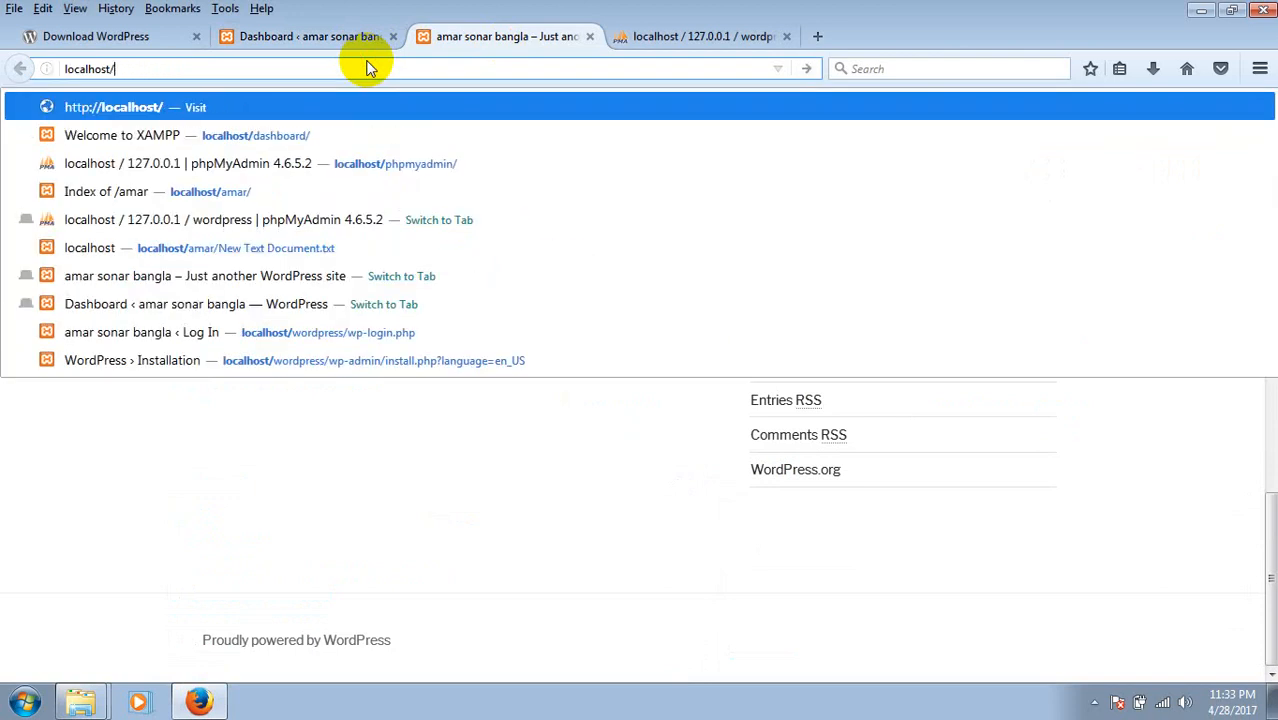
text(ja)
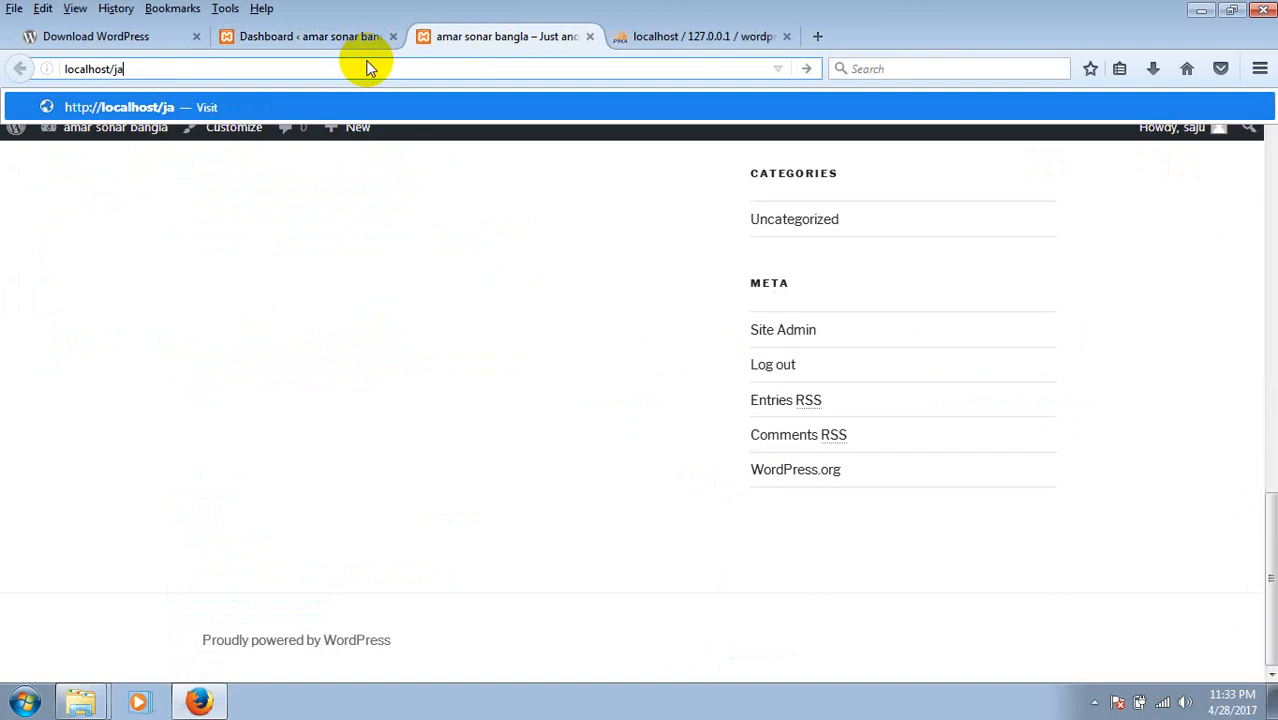
text(kono)
key(Return)
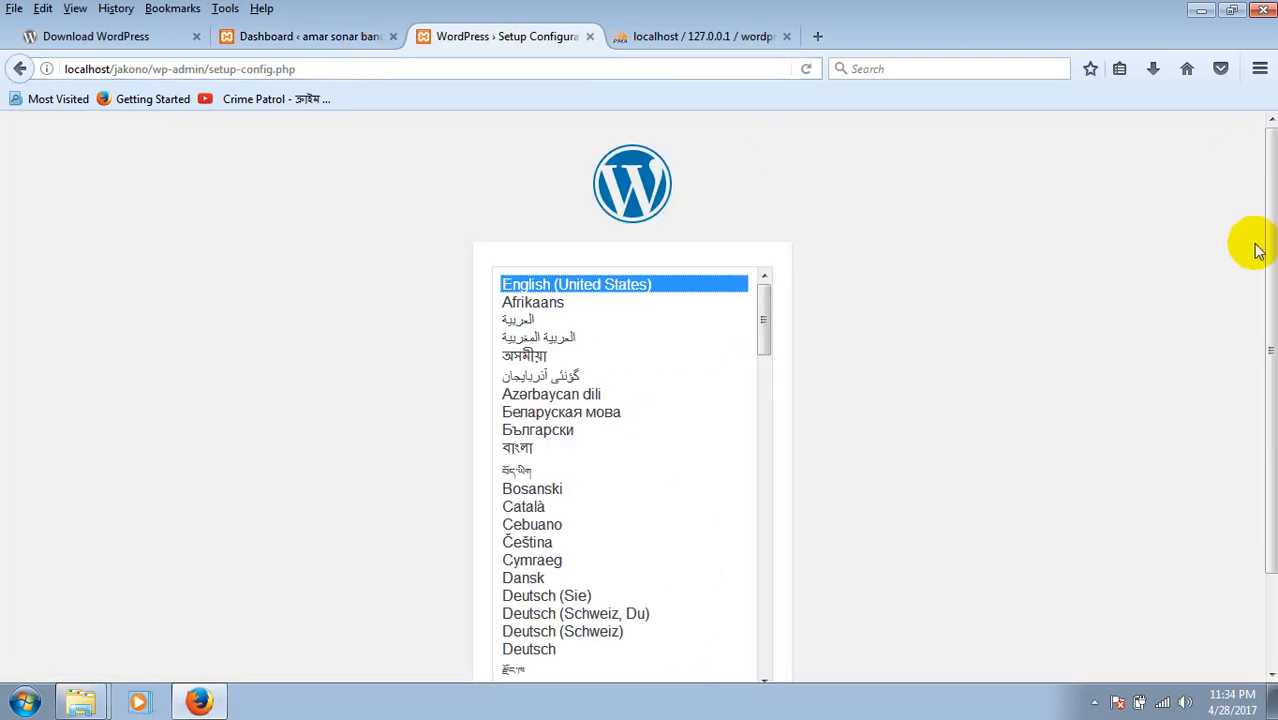
Choose English (United States), move past Let's go!, then return to the database-details welcome page.
drag(1271, 255, 1262, 371)
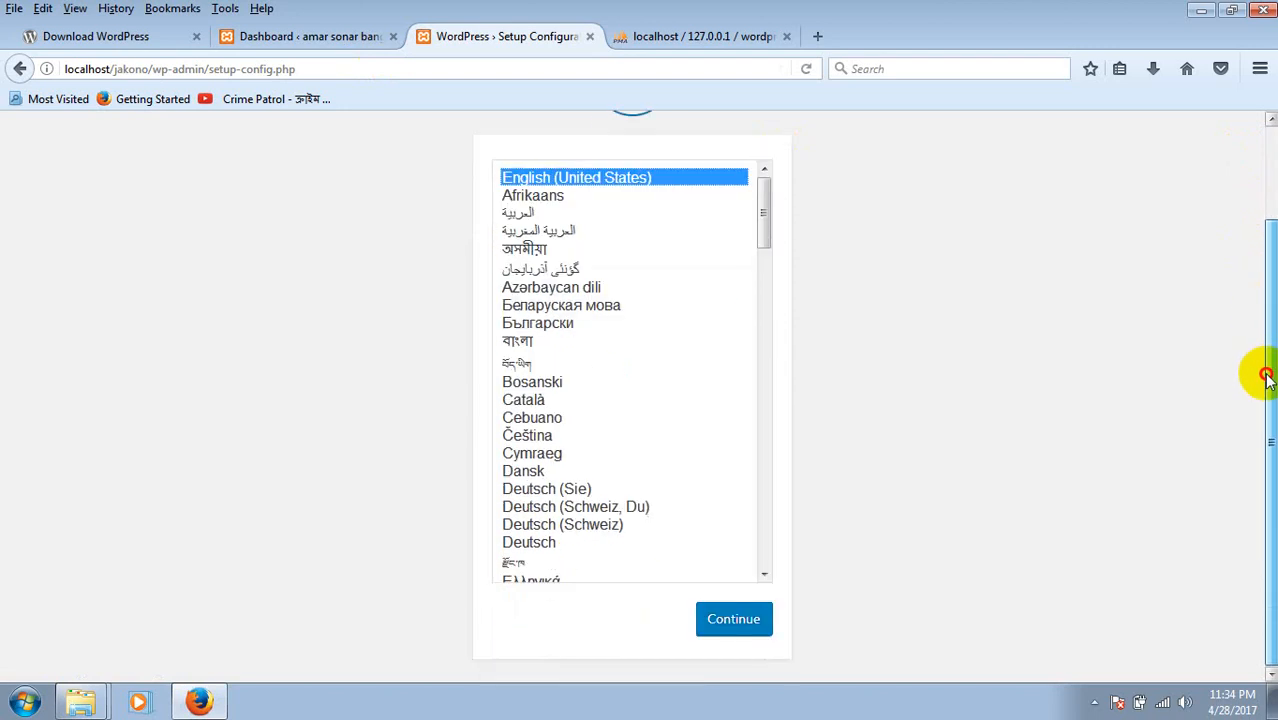
click(736, 617)
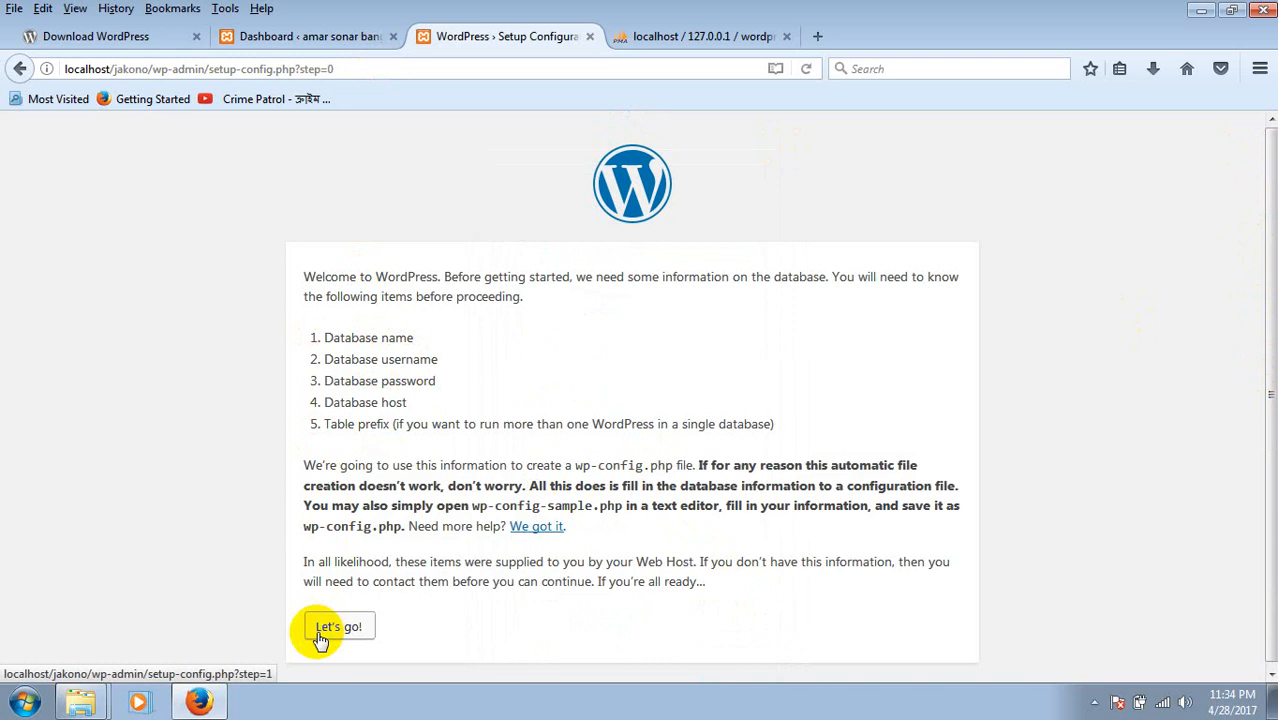
click(360, 624)
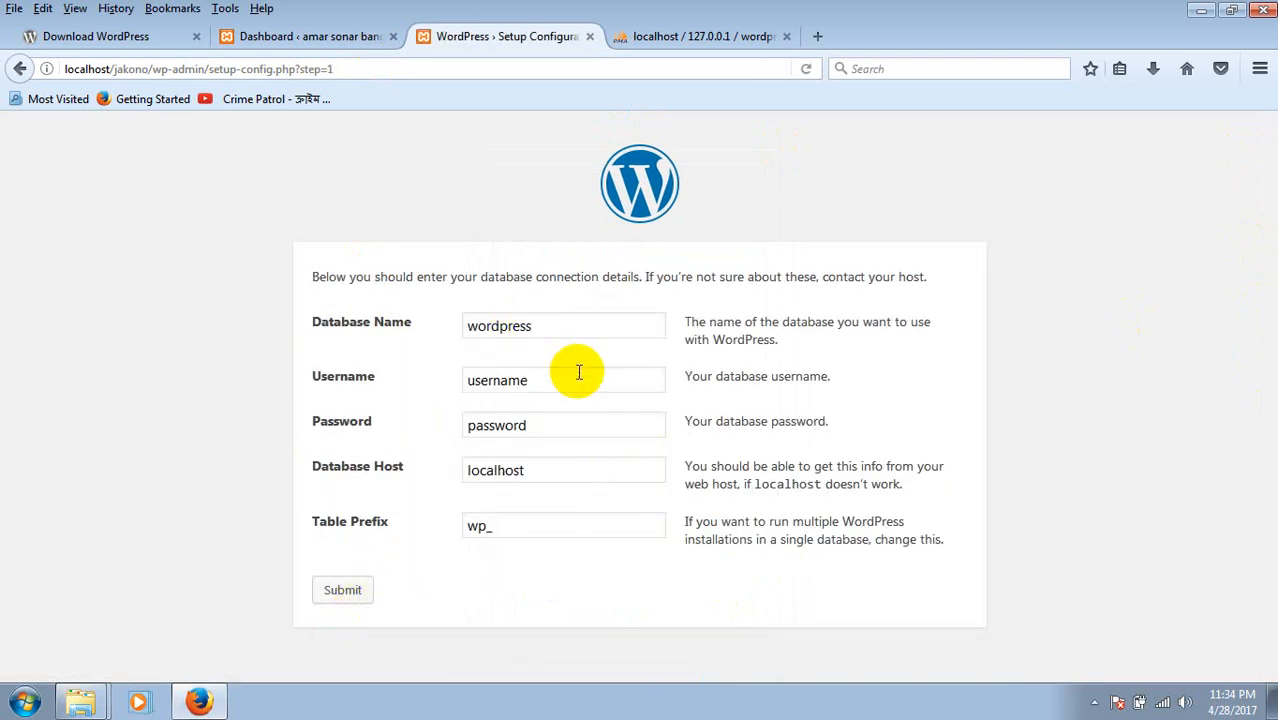
click(19, 68)
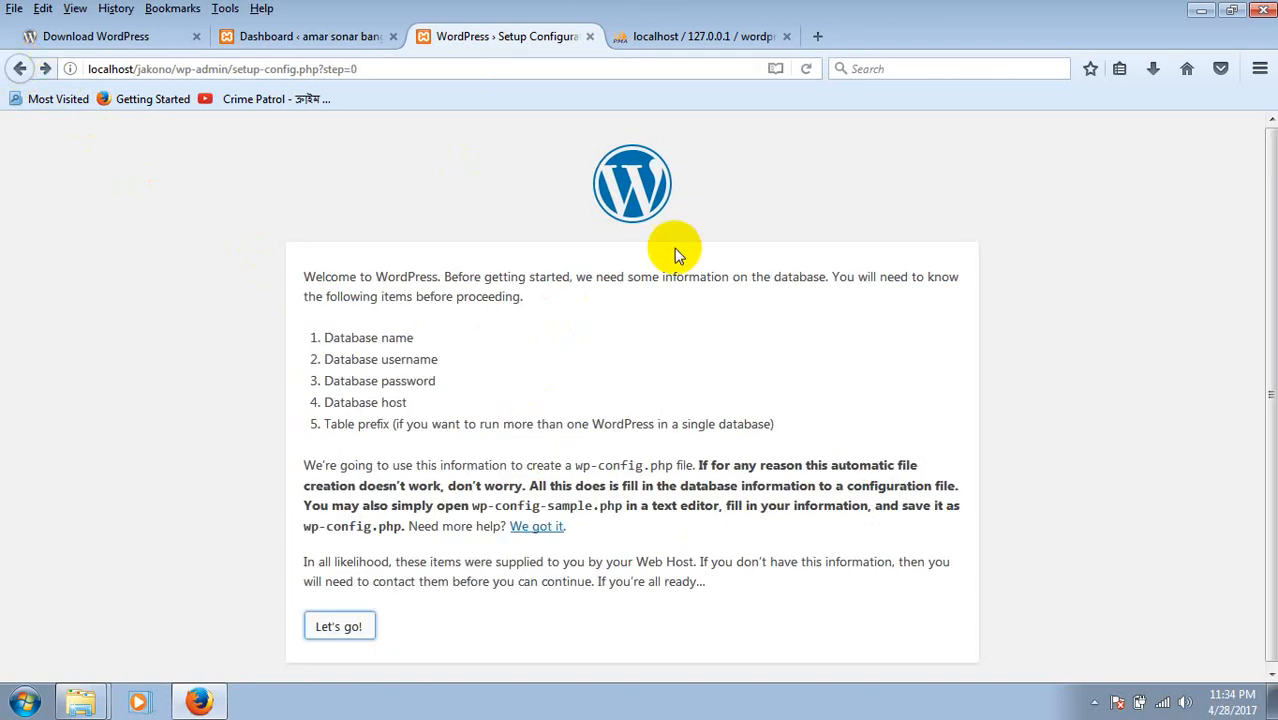
Maximize the Explorer window and navigate back up to the Computer drives view.
click(84, 696)
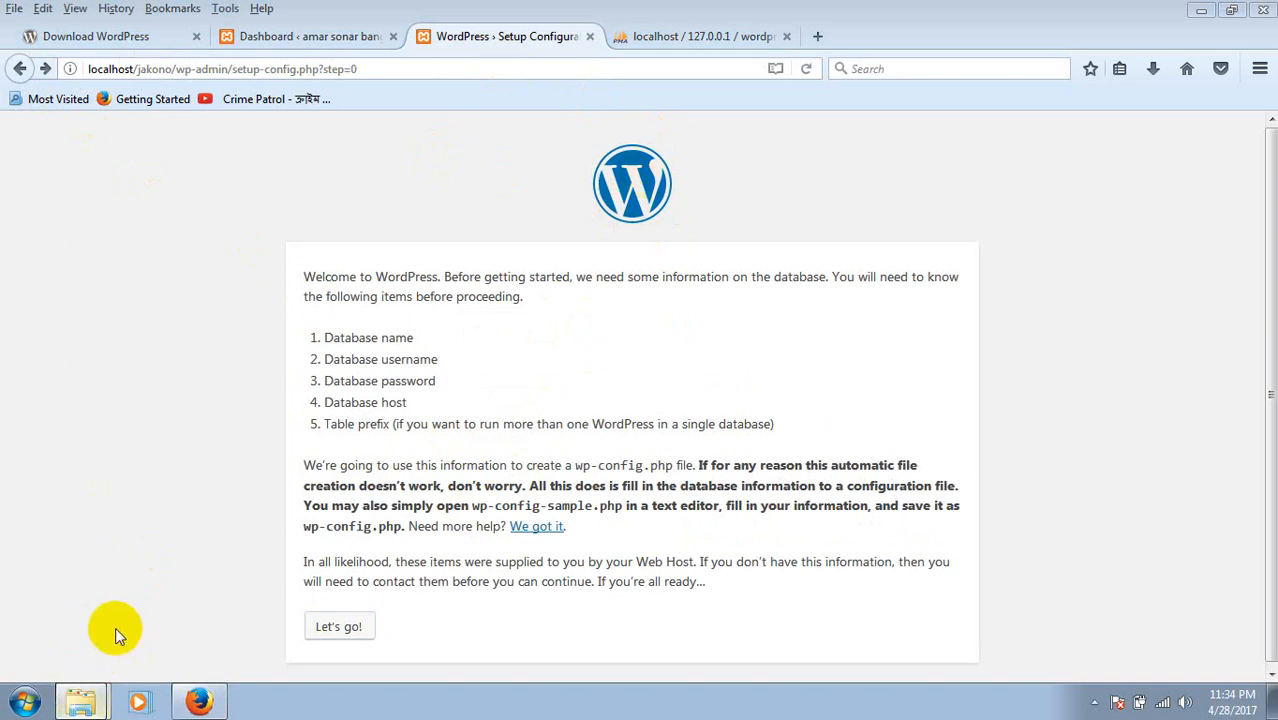
click(84, 702)
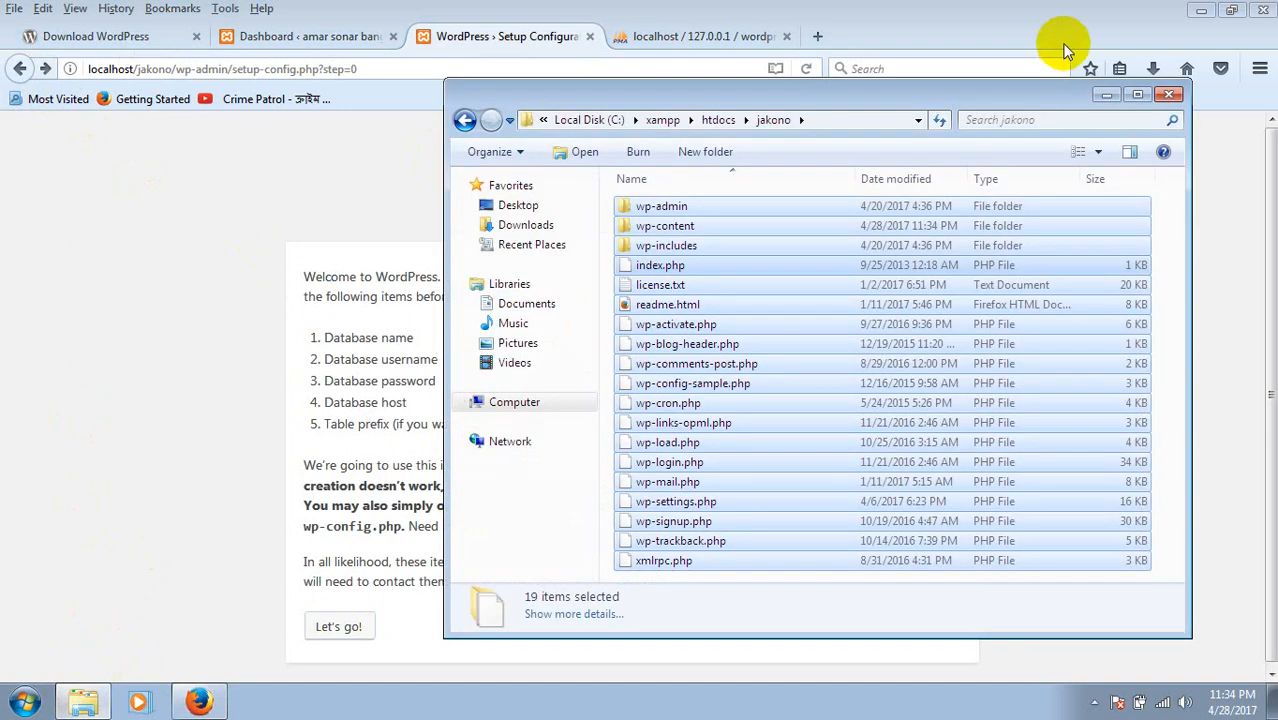
double_click(913, 106)
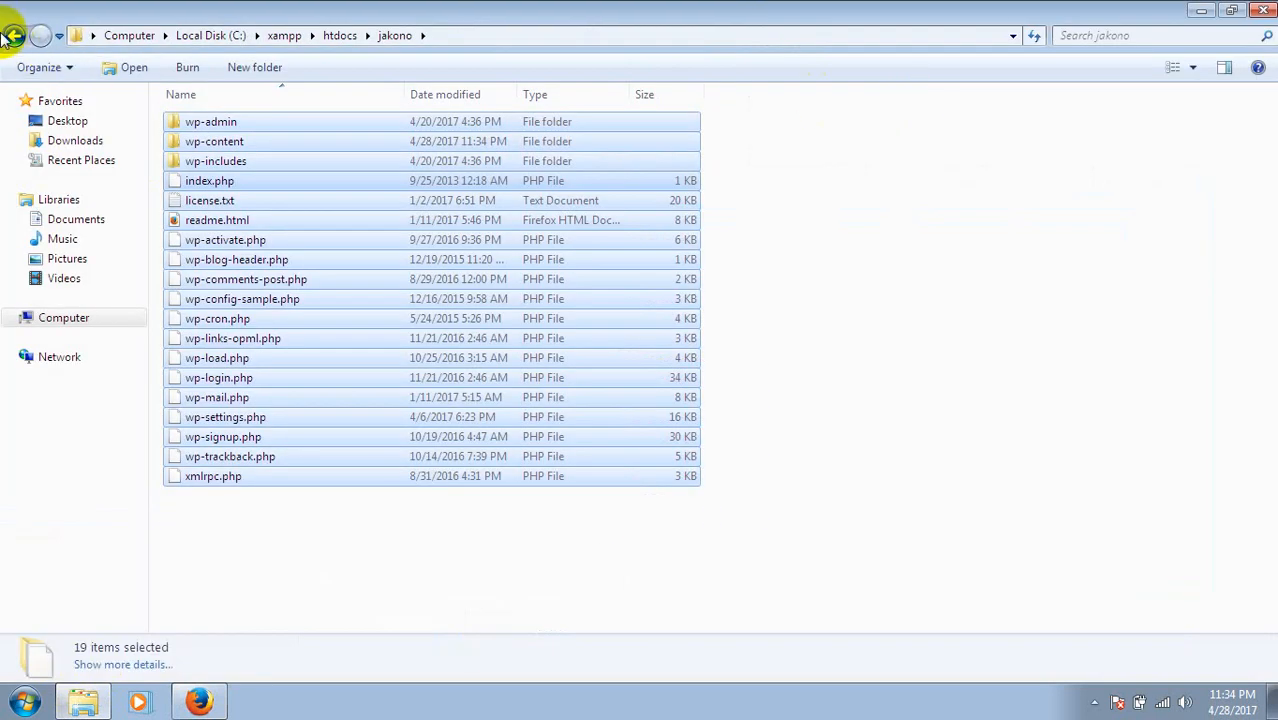
click(12, 36)
click(12, 36)
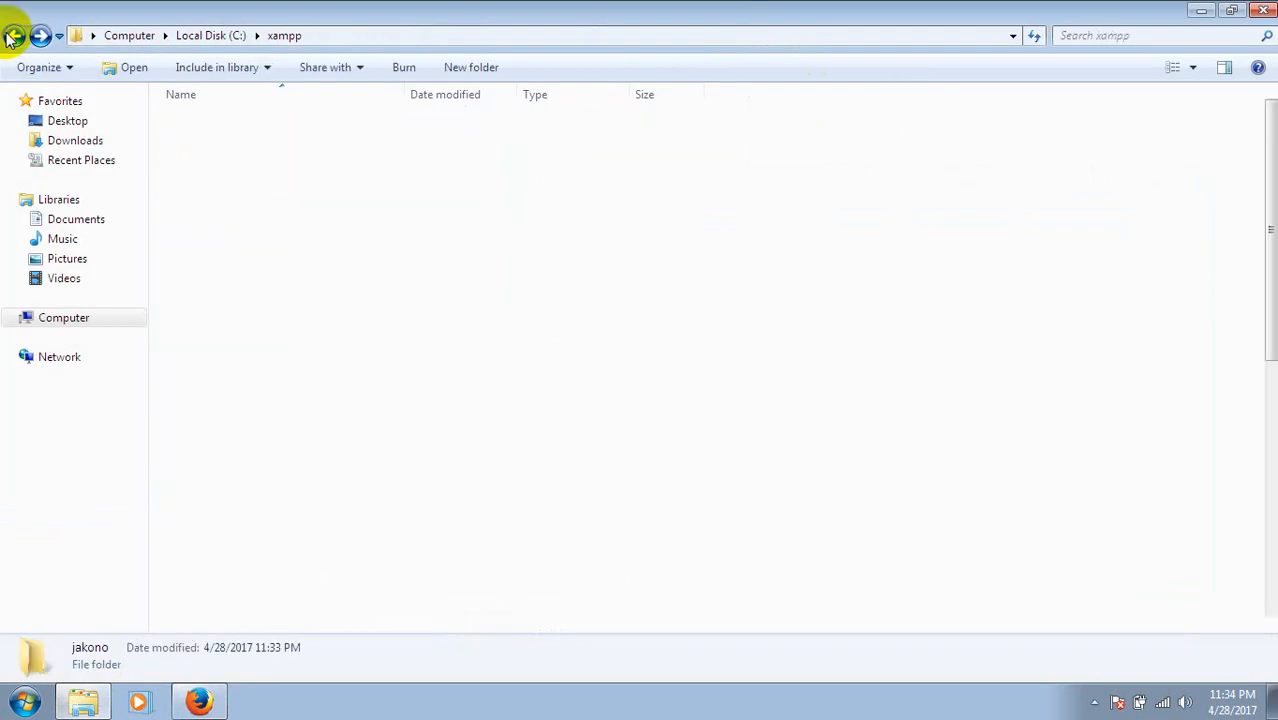
click(12, 36)
click(12, 36)
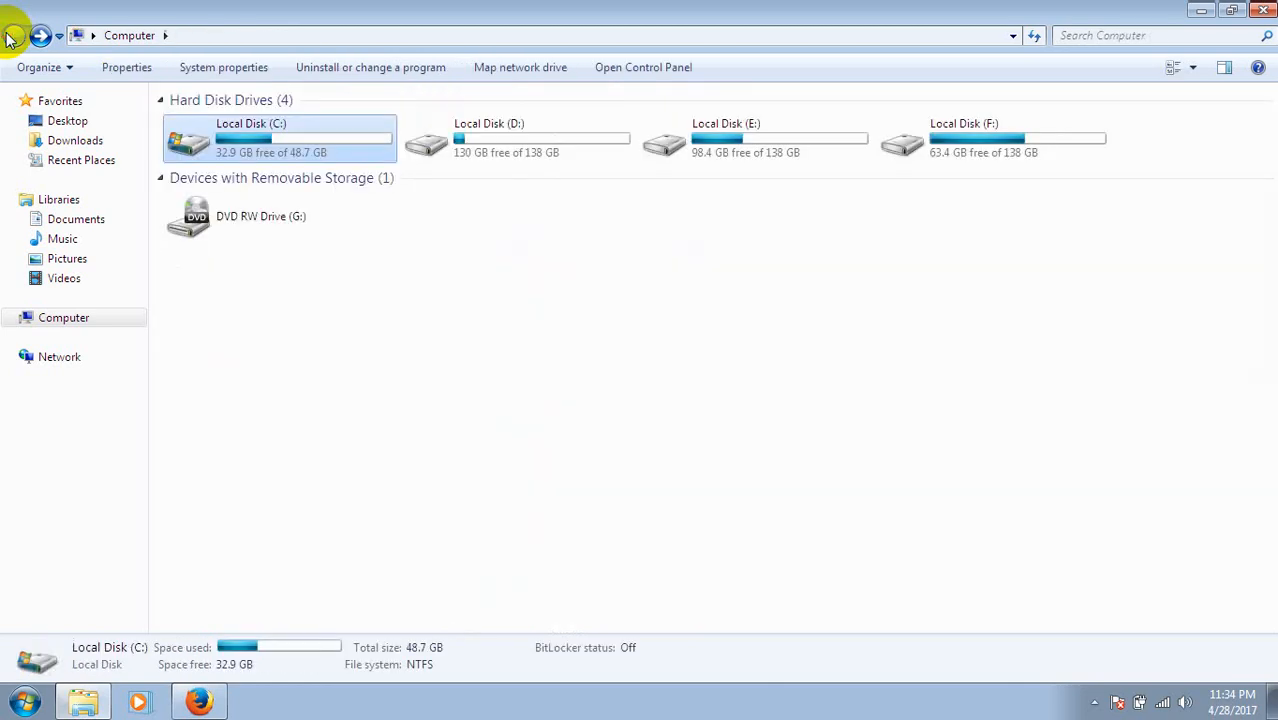
Open Local Disk (C:) > xampp > htdocs > jakono, showing its 19 WordPress items.
double_click(287, 138)
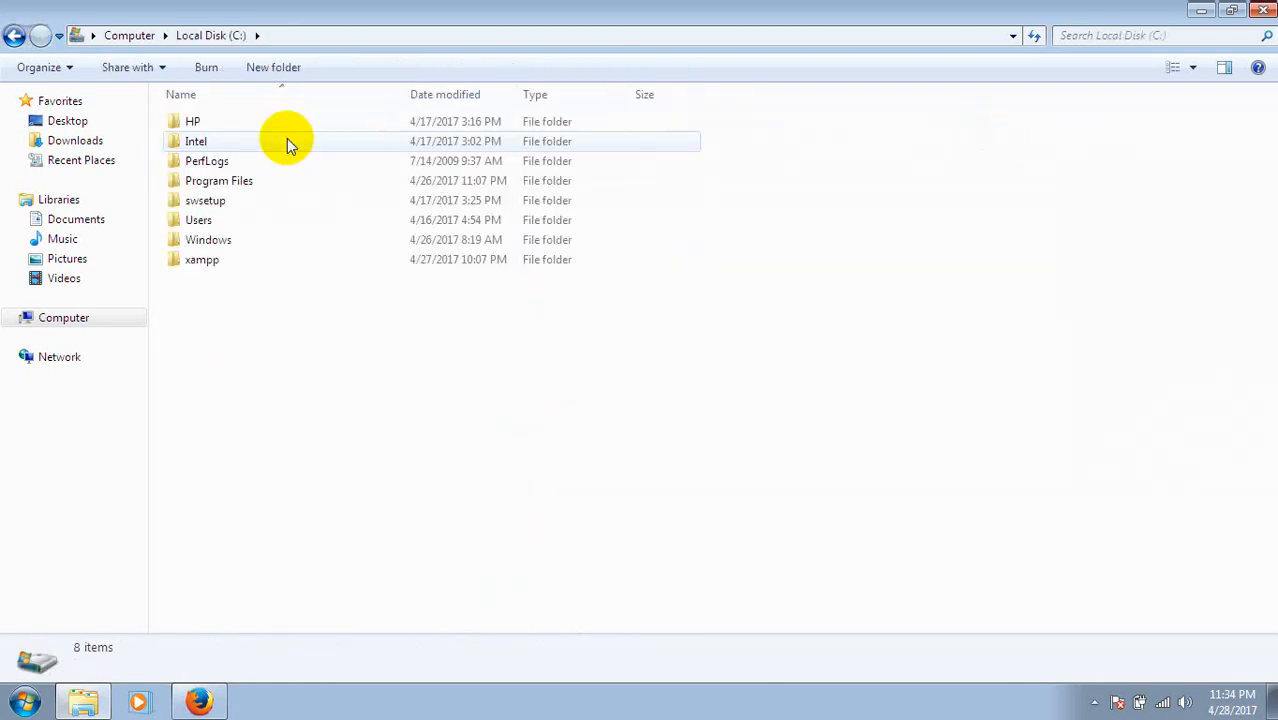
click(212, 261)
double_click(212, 260)
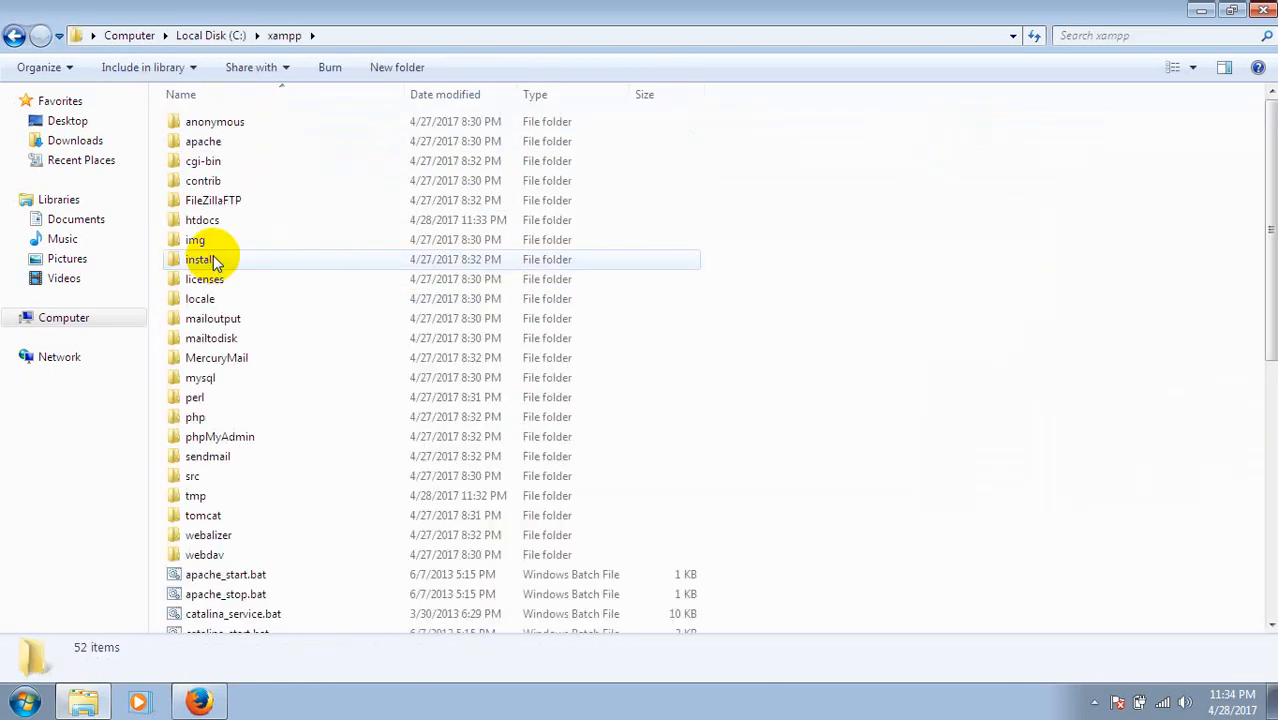
double_click(205, 220)
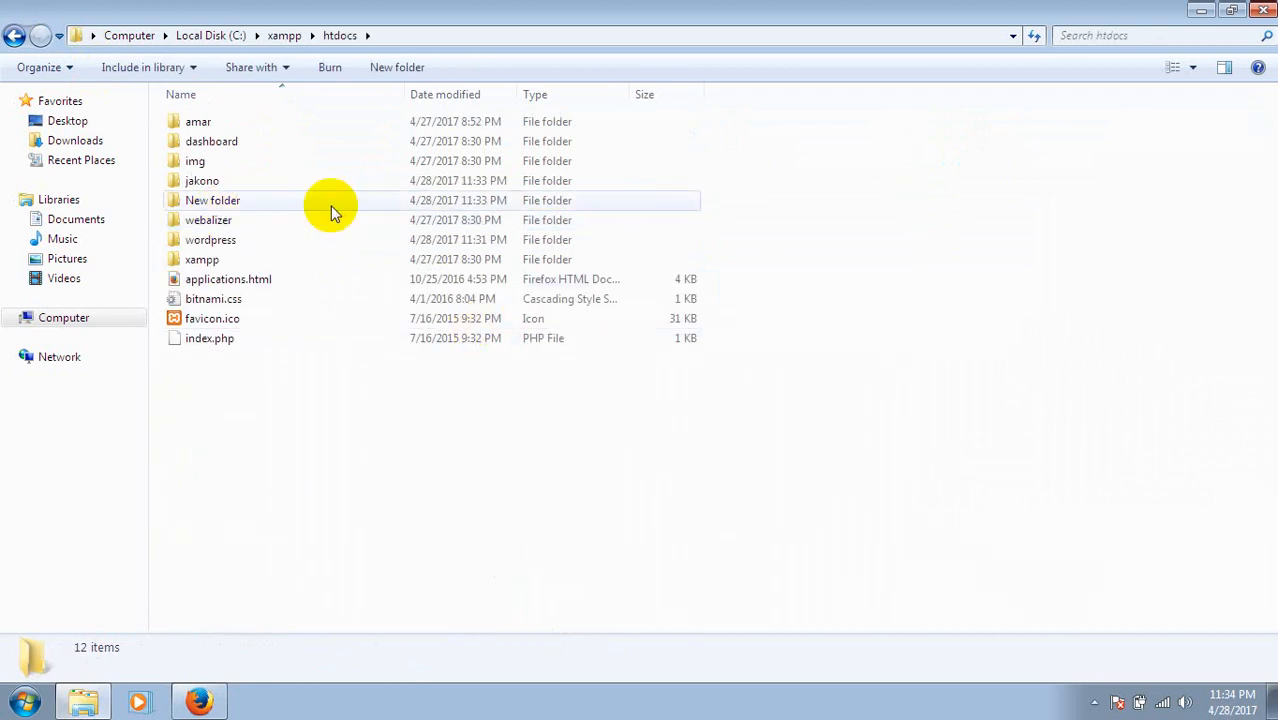
double_click(235, 182)
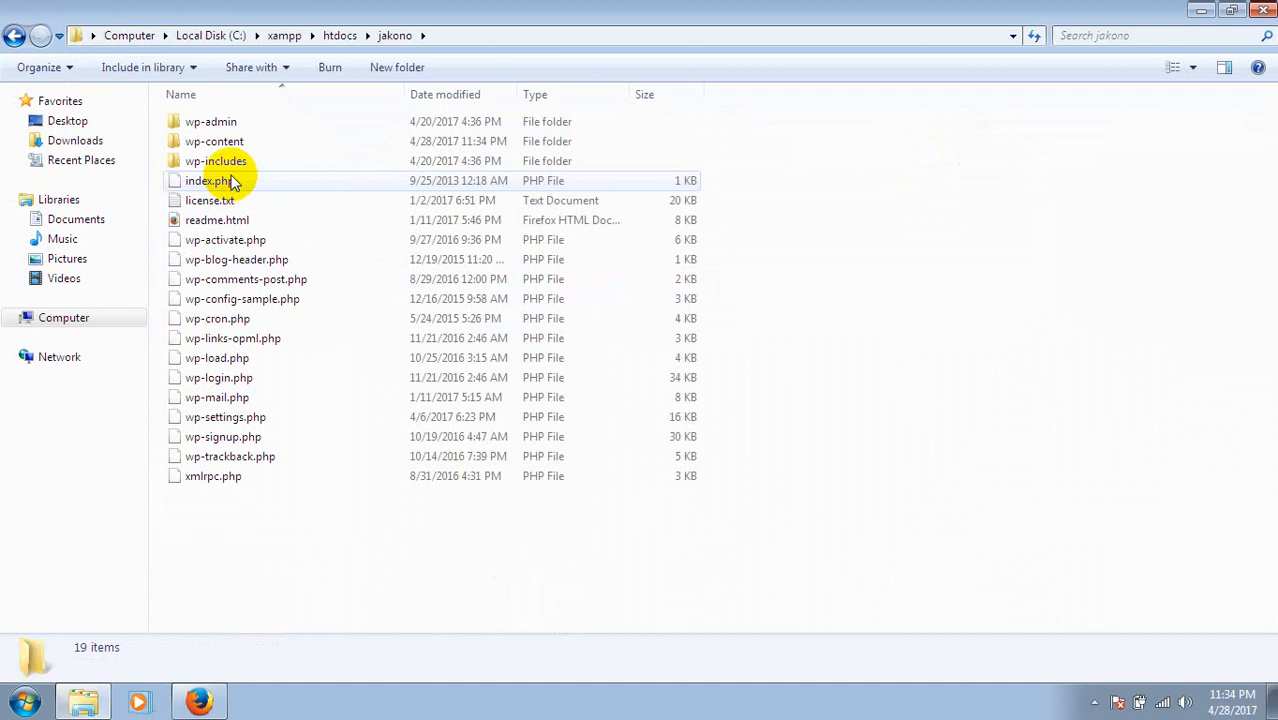
Duplicate wp-config-sample.php inside the jakono folder.
click(280, 305)
key(ctrl+c)
key(ctrl+v)
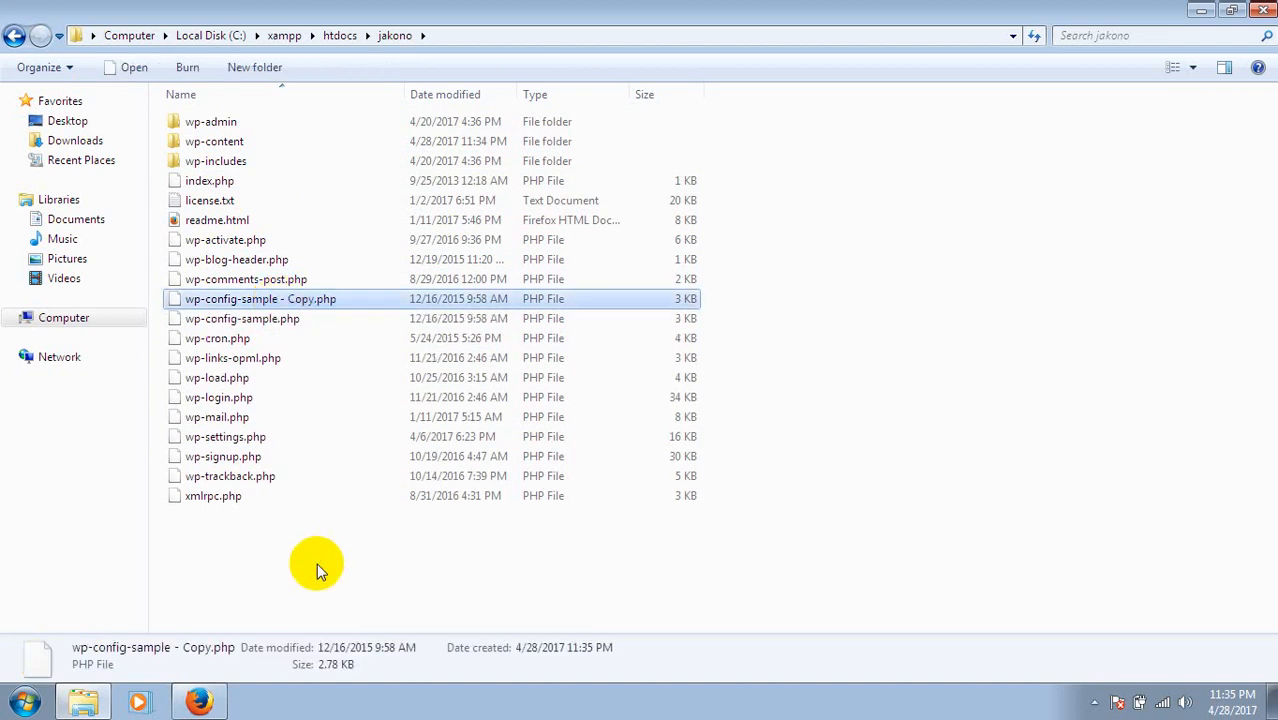
Rename the copied file to wp-config.php.
right_click(262, 309)
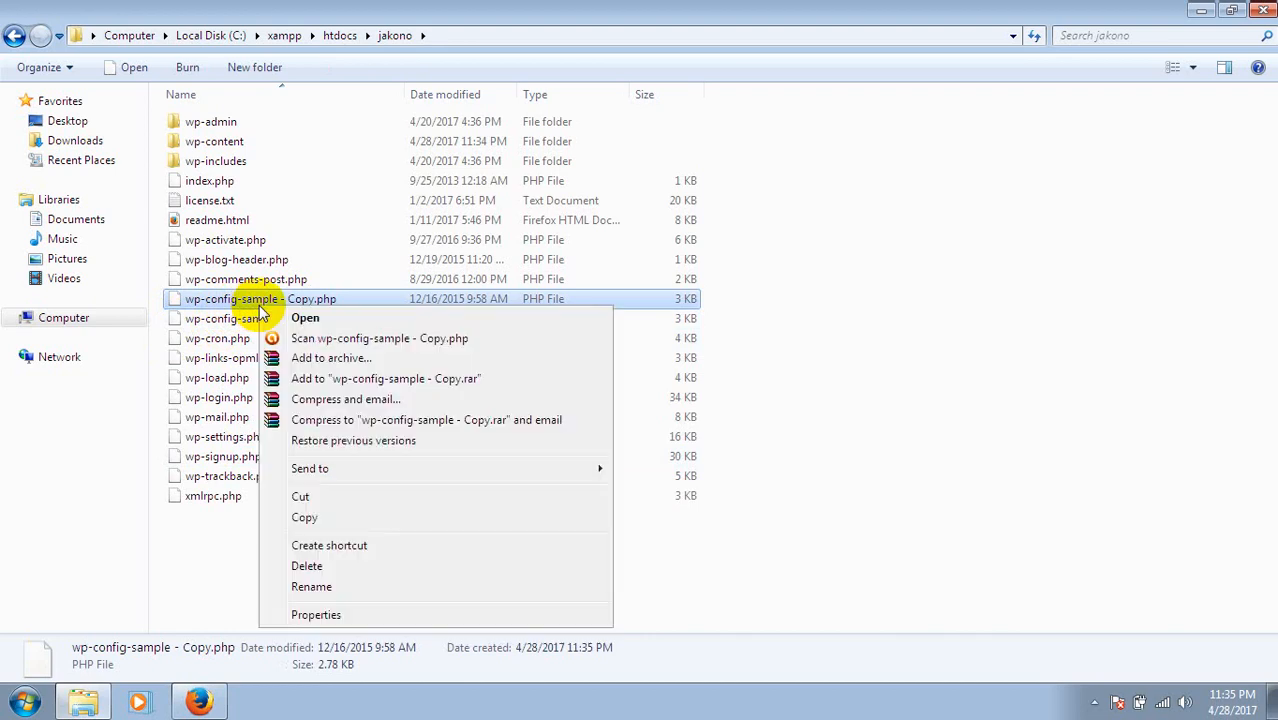
click(307, 590)
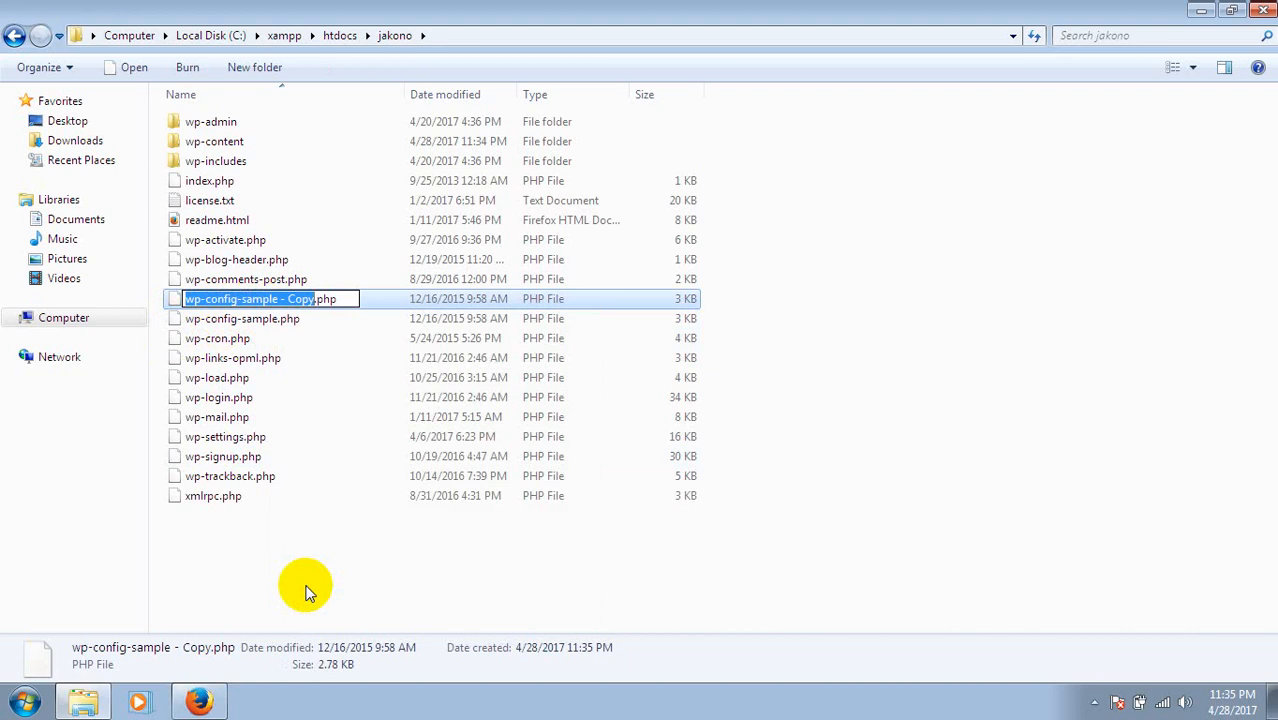
key(Right)
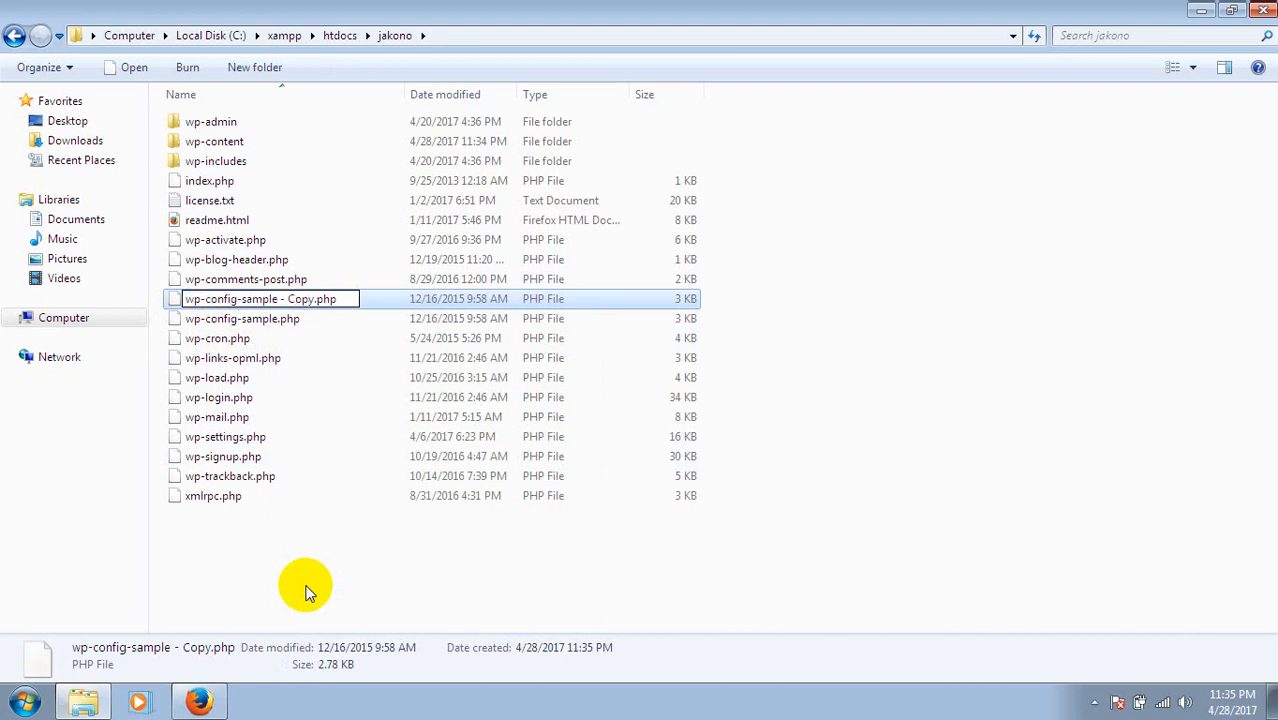
key(BackSpace)
key(BackSpace)
key(BackSpace)
key(BackSpace)
key(BackSpace)
key(BackSpace)
key(BackSpace)
key(BackSpace)
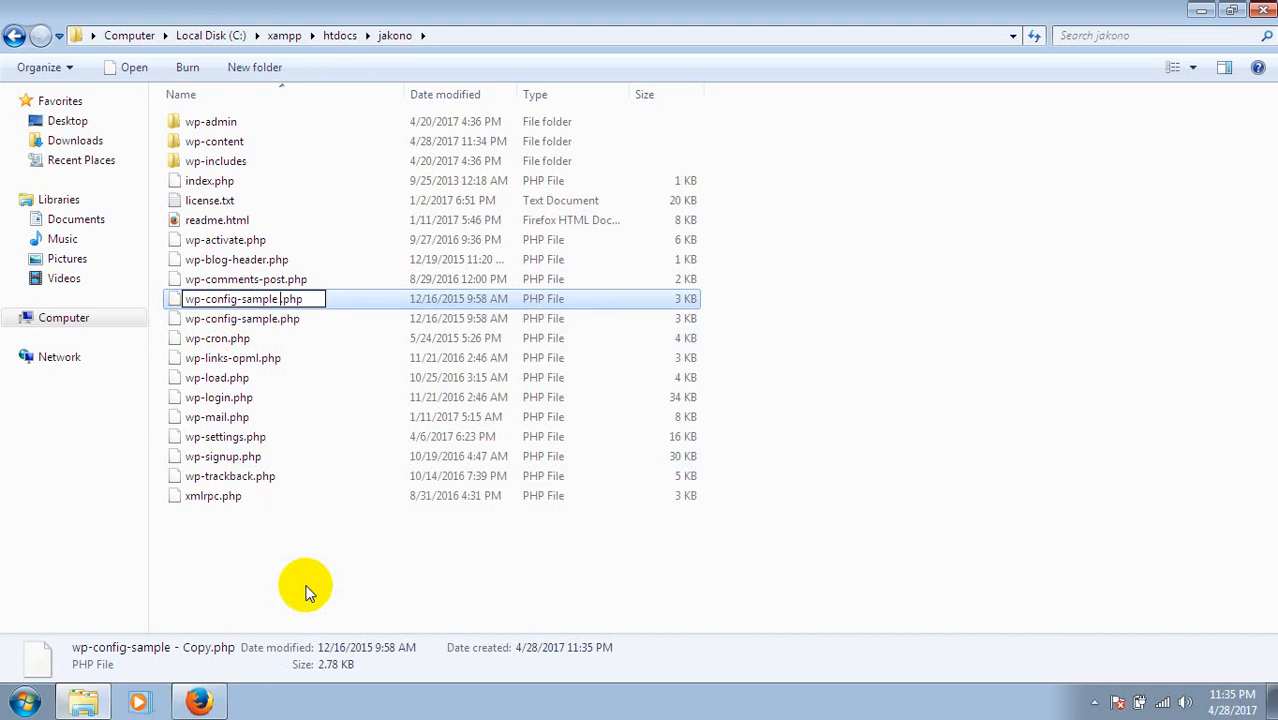
key(BackSpace)
key(BackSpace)
key(BackSpace)
key(BackSpace)
key(BackSpace)
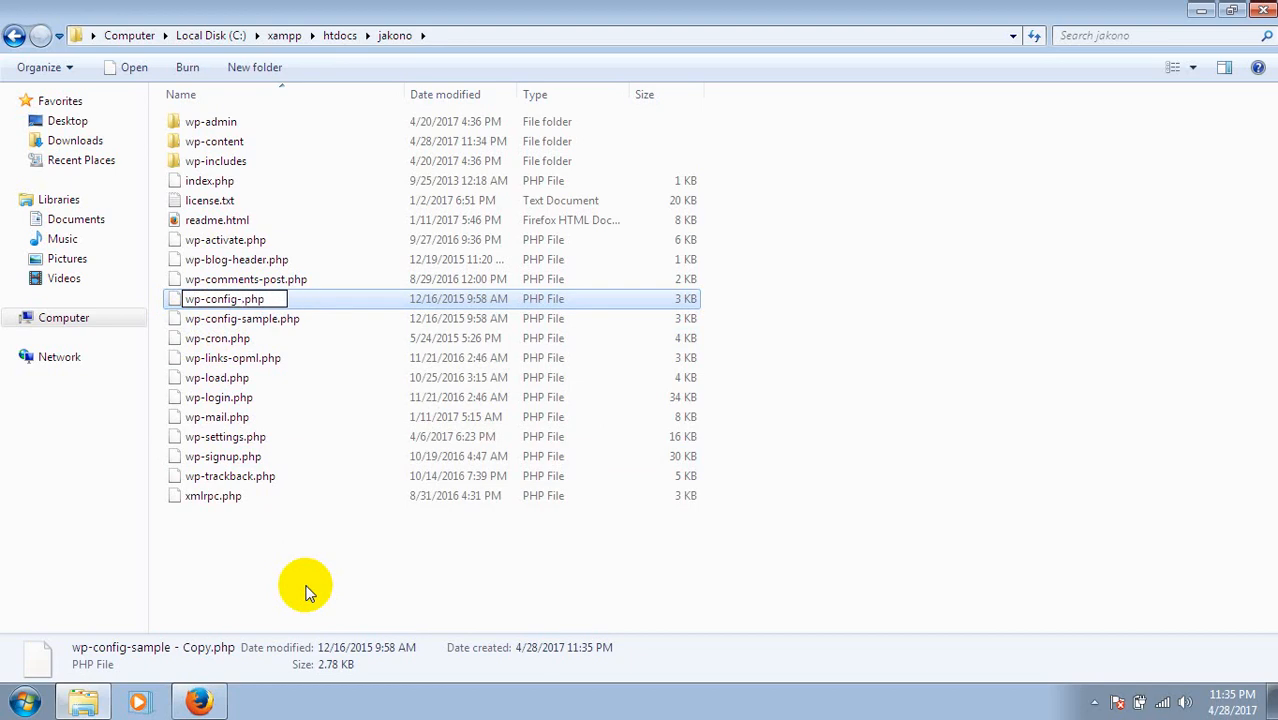
key(BackSpace)
click(344, 550)
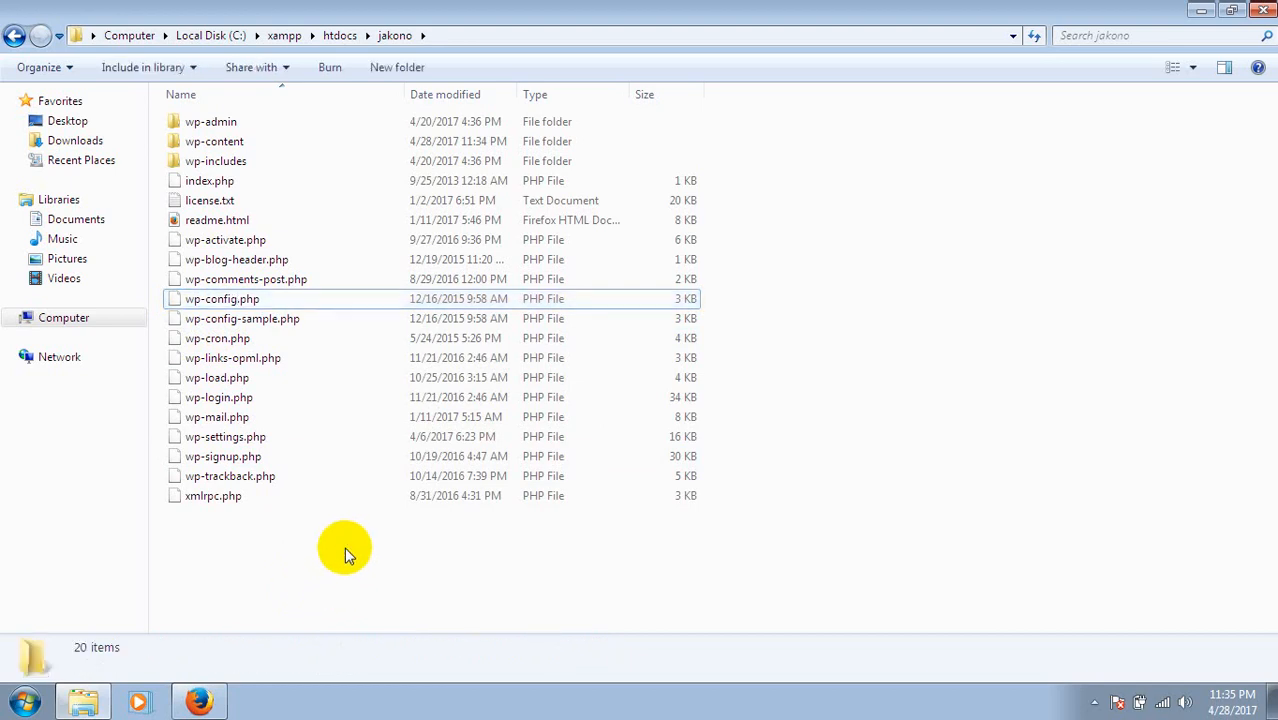
click(191, 308)
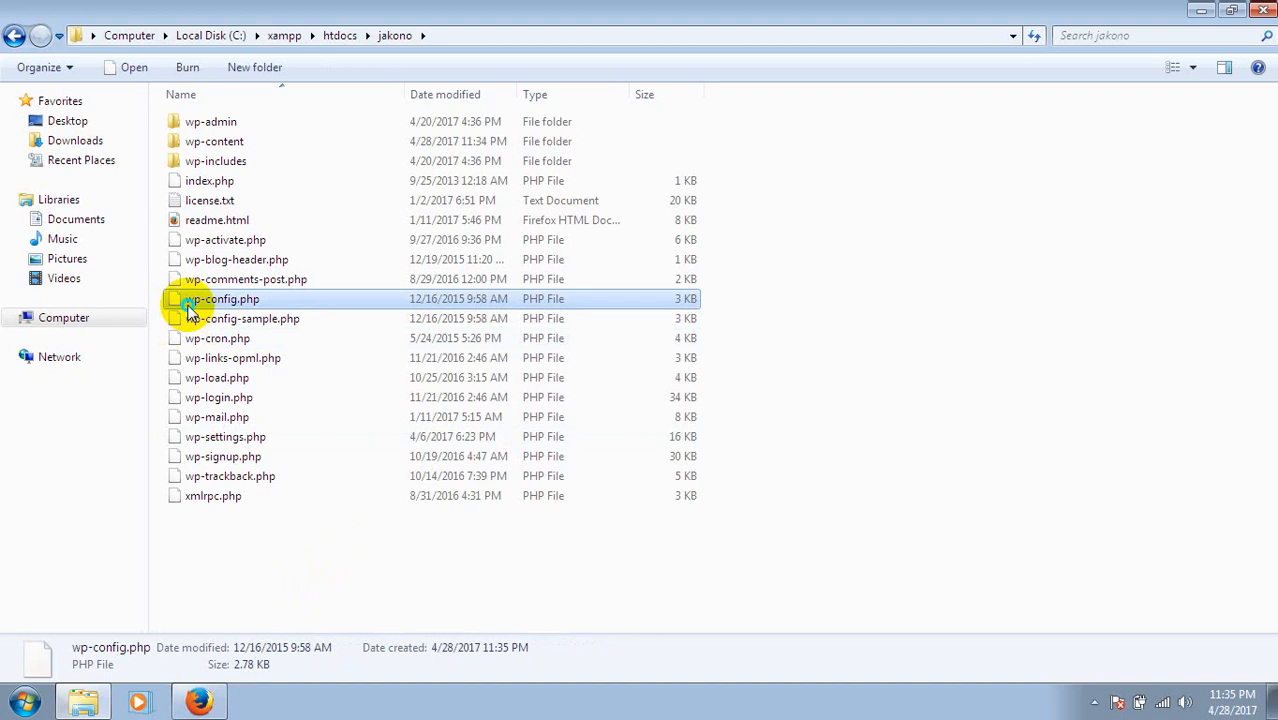
Open the Properties of wp-config.php.
right_click(191, 308)
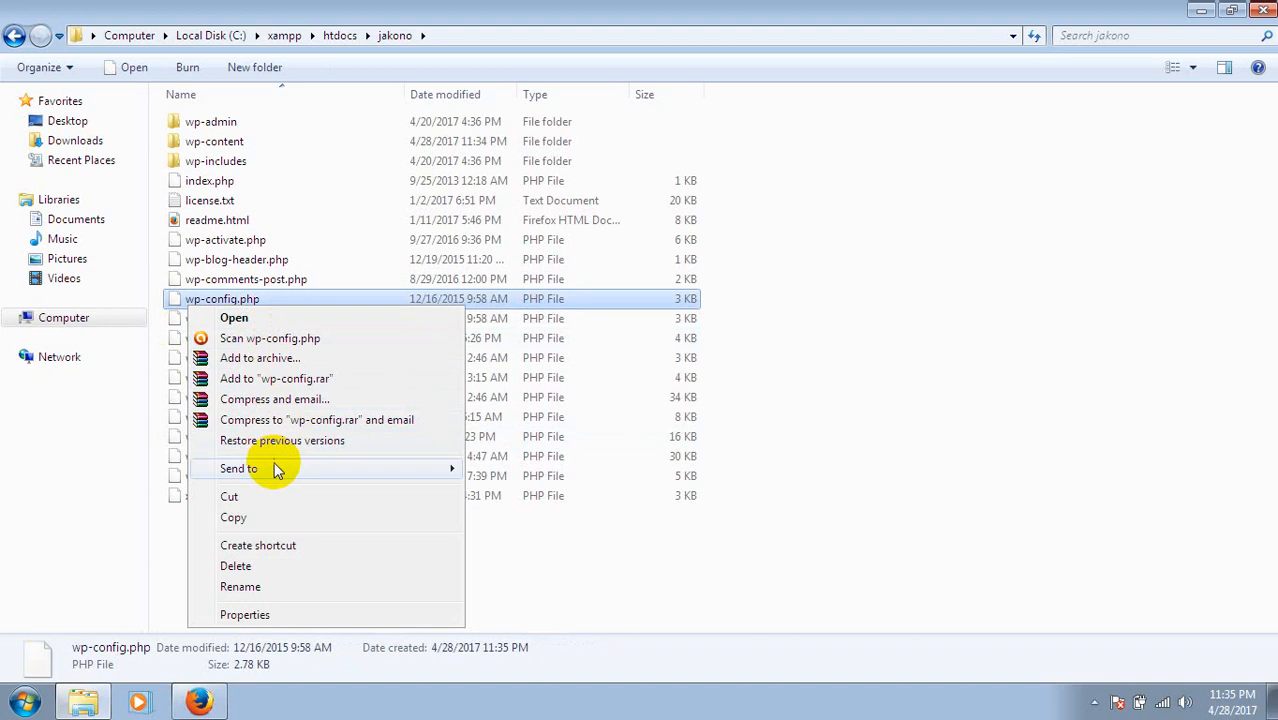
mouse_move(318, 467)
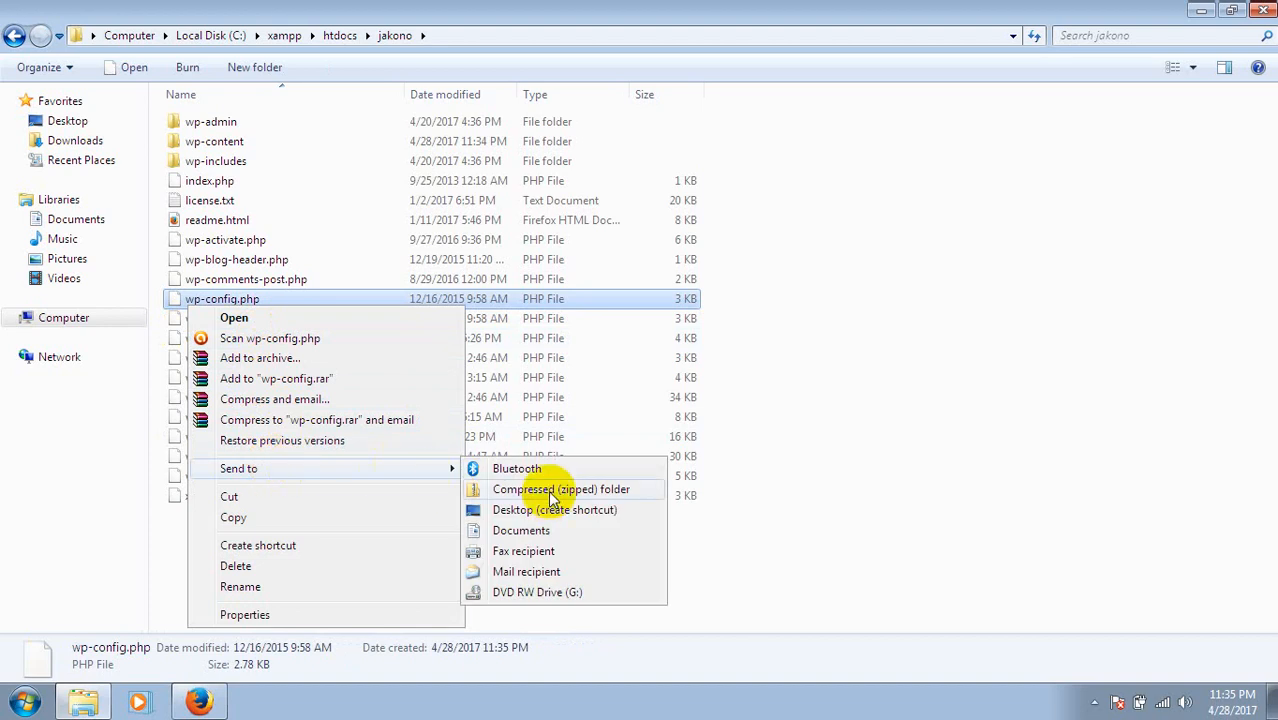
click(559, 536)
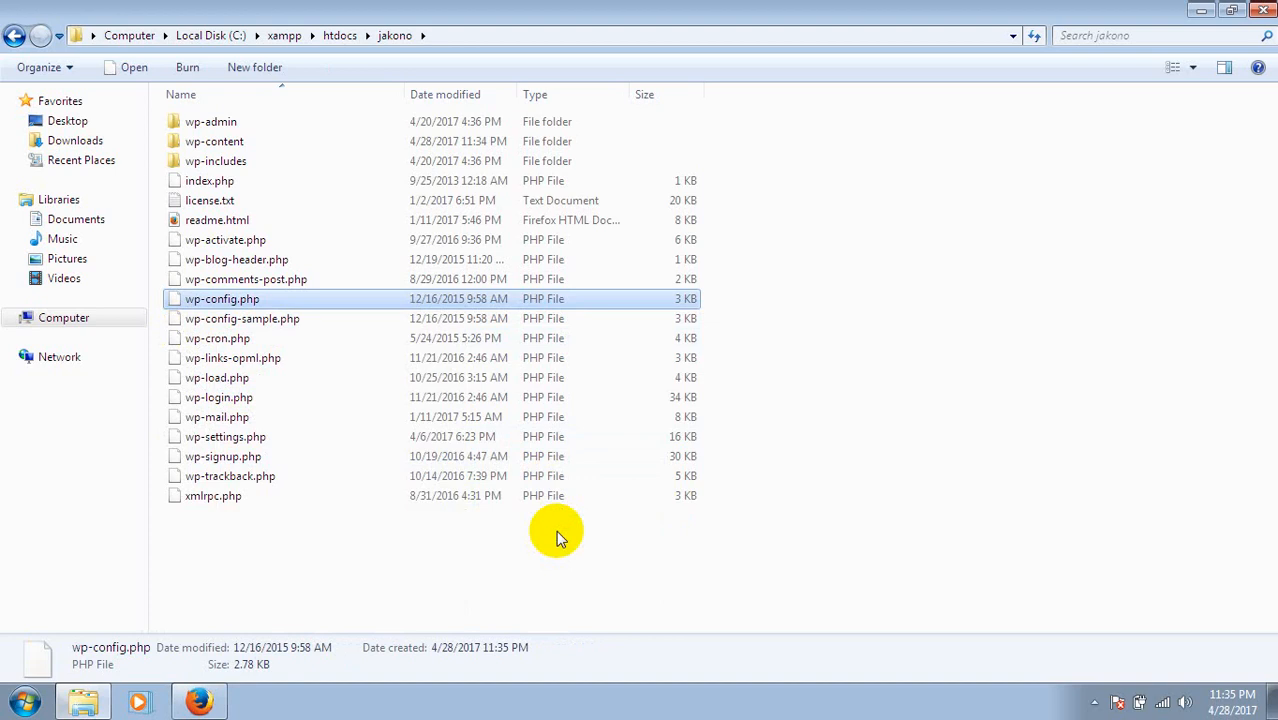
right_click(305, 300)
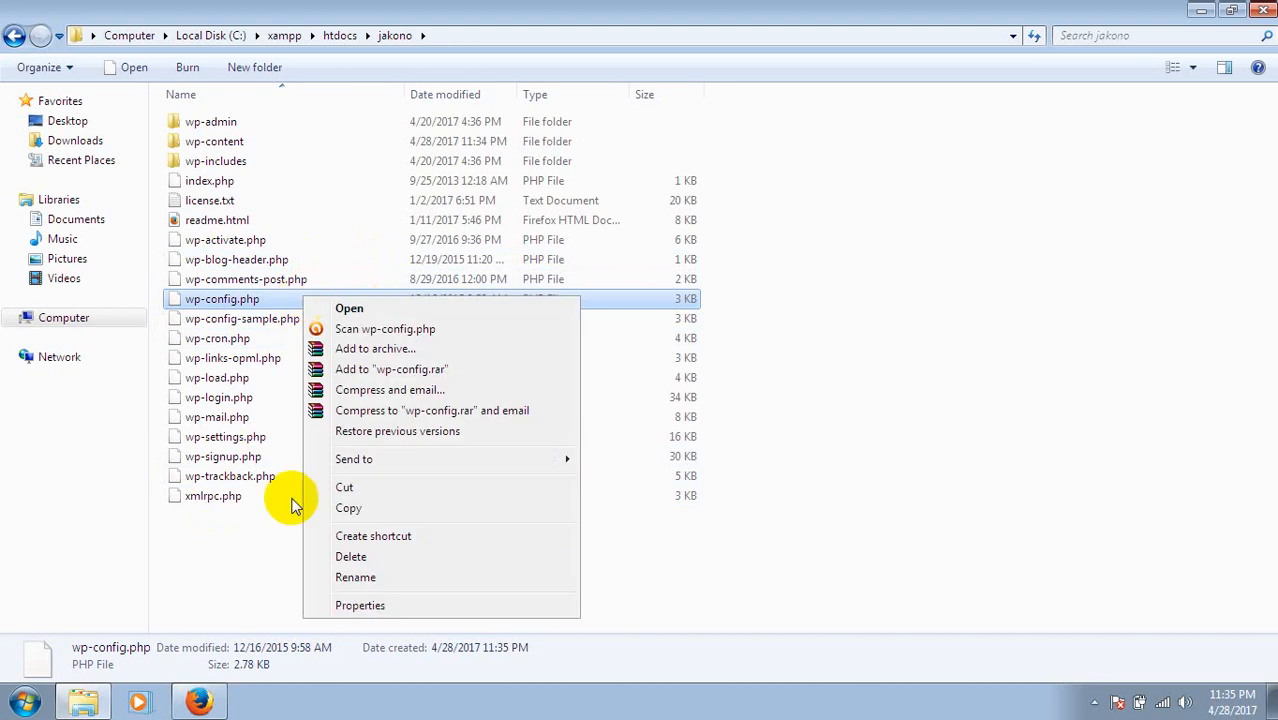
click(357, 606)
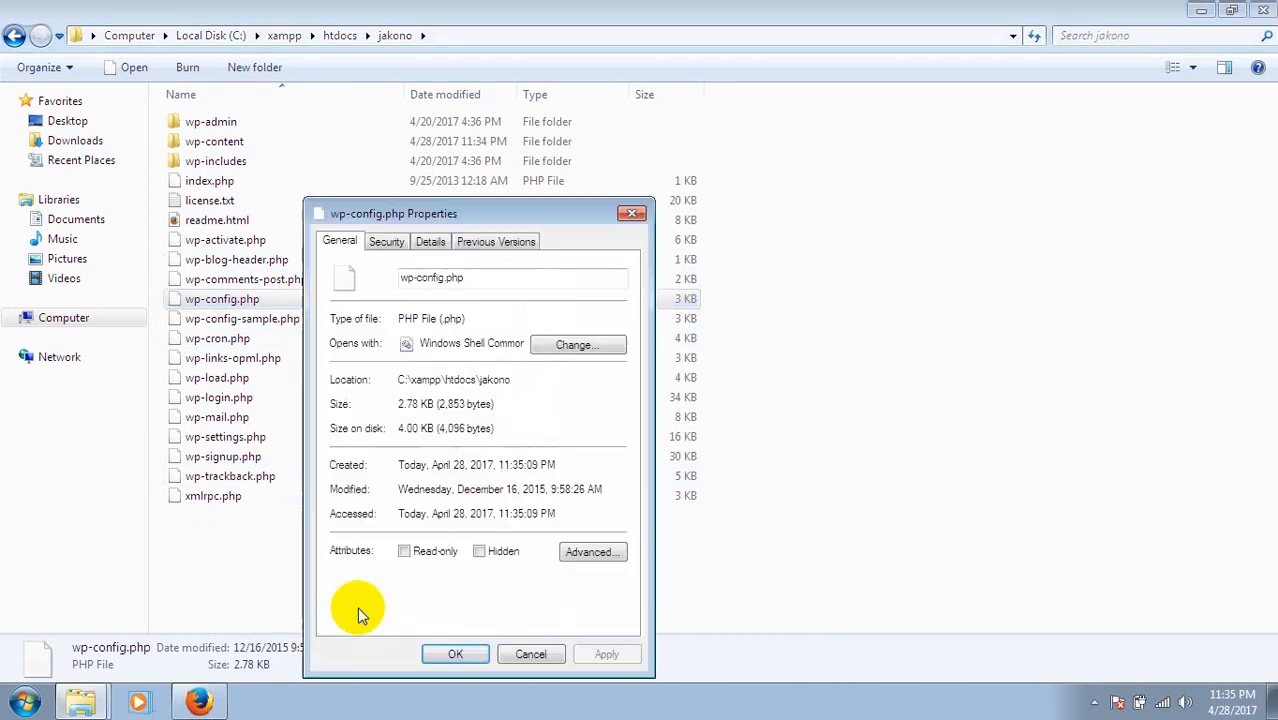
Set WordPad as the default program for PHP files and apply.
click(598, 347)
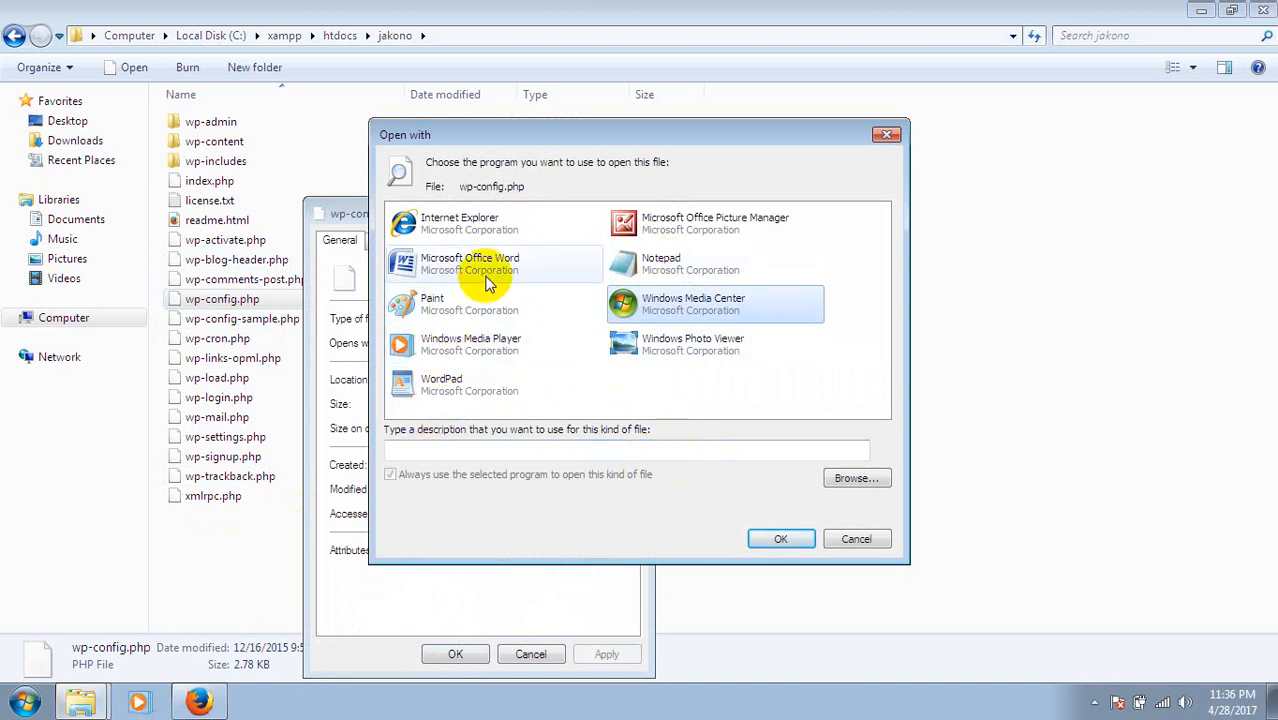
click(855, 479)
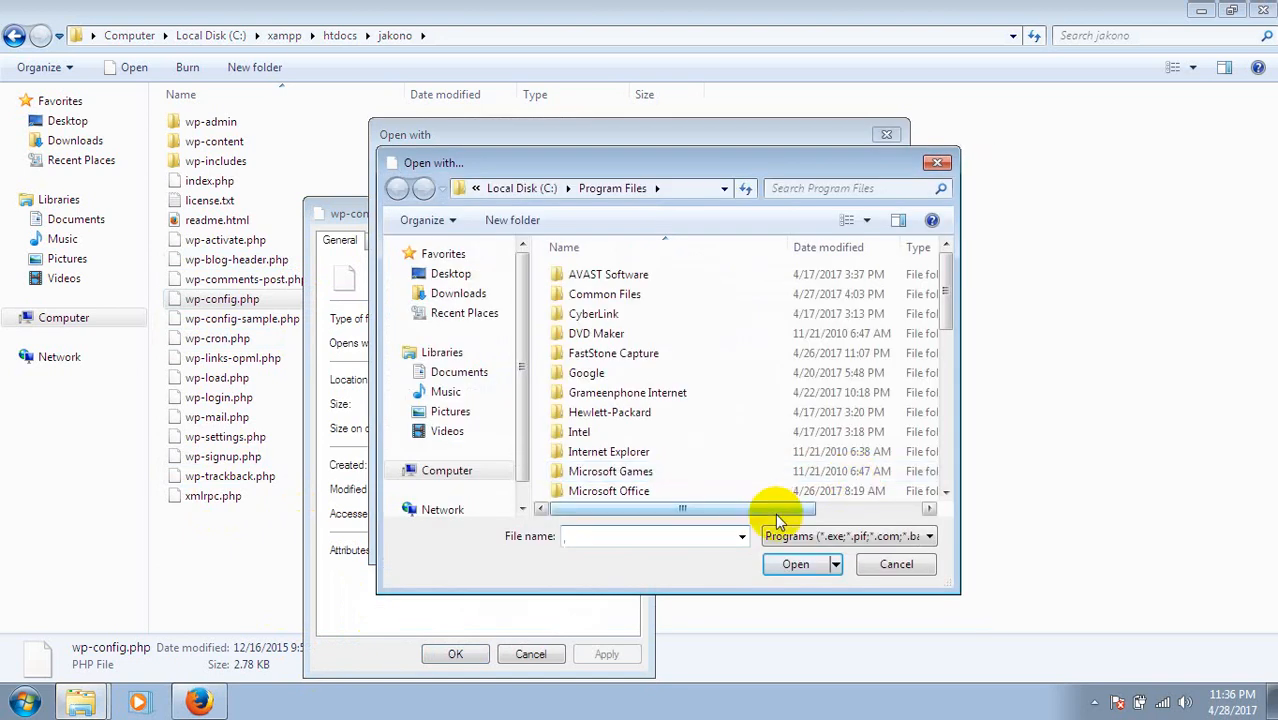
text(not)
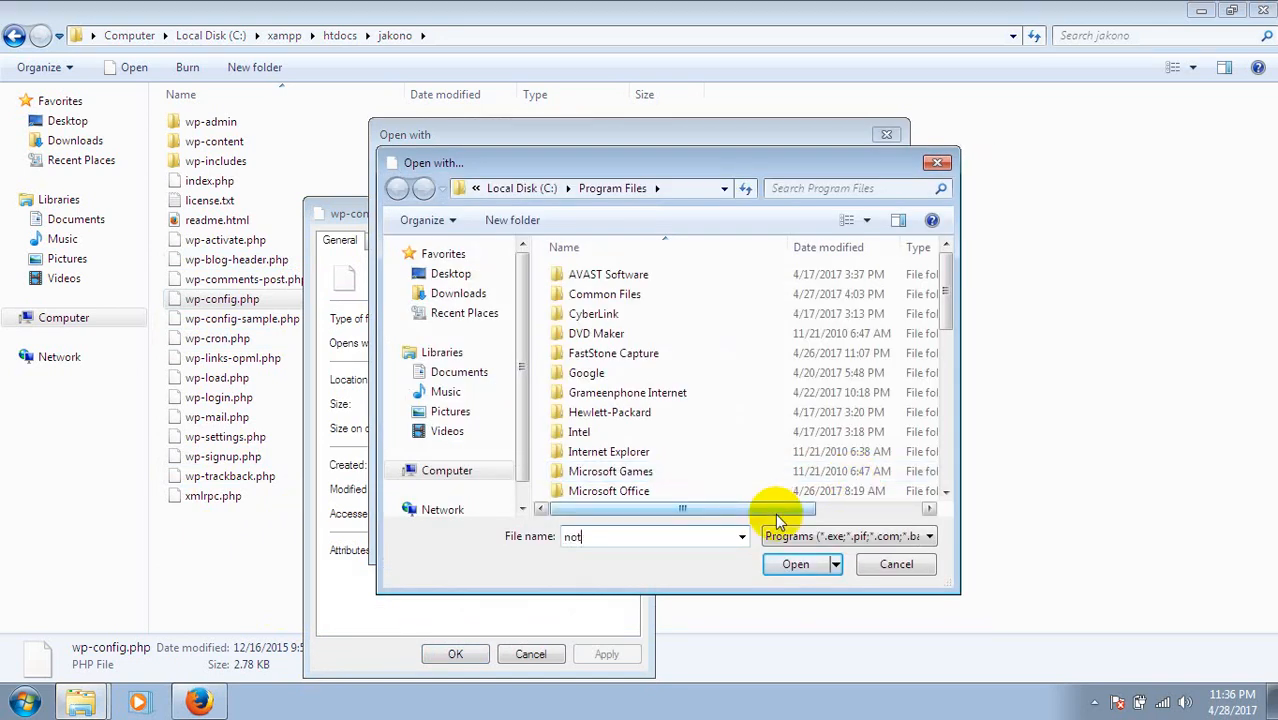
text(epad)
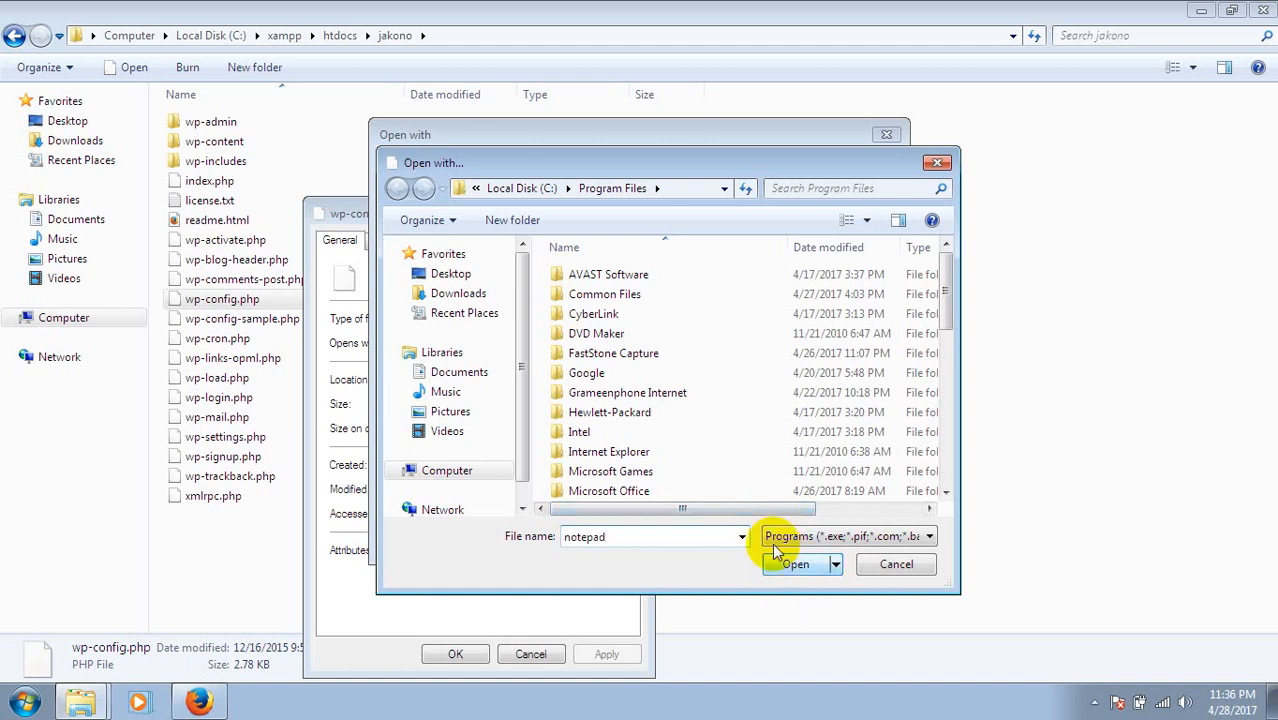
click(632, 418)
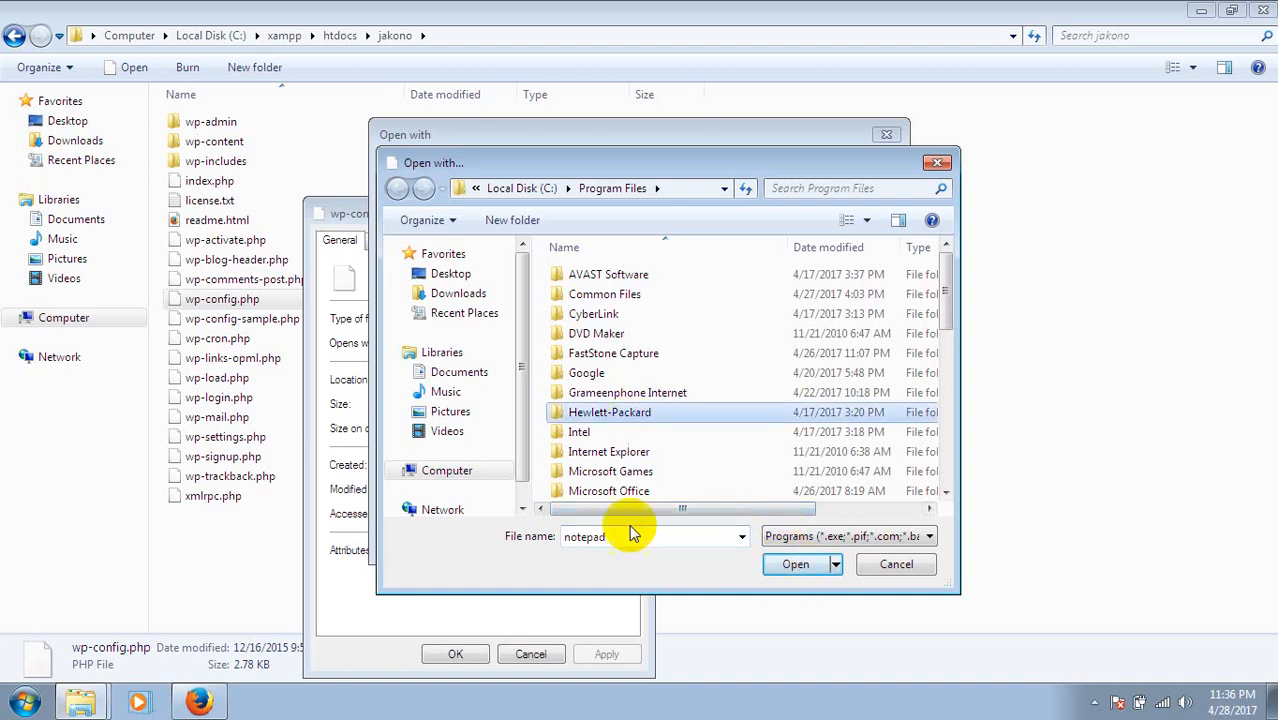
click(796, 566)
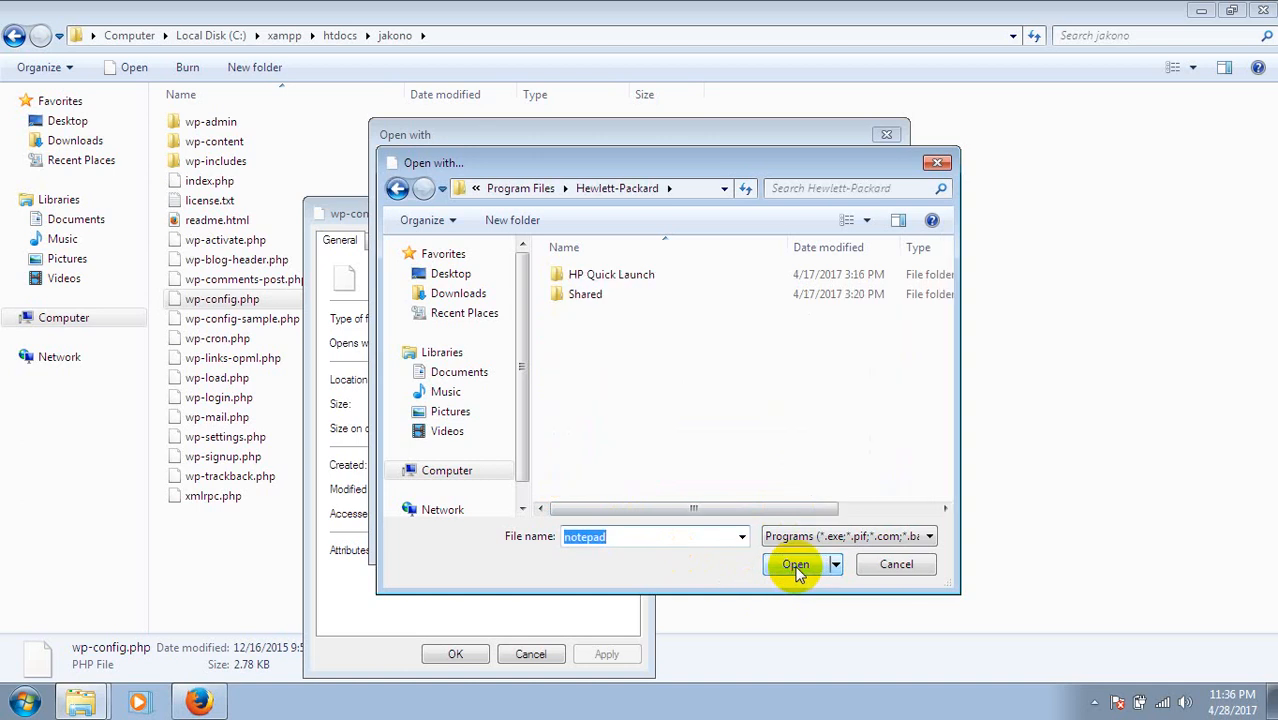
click(935, 163)
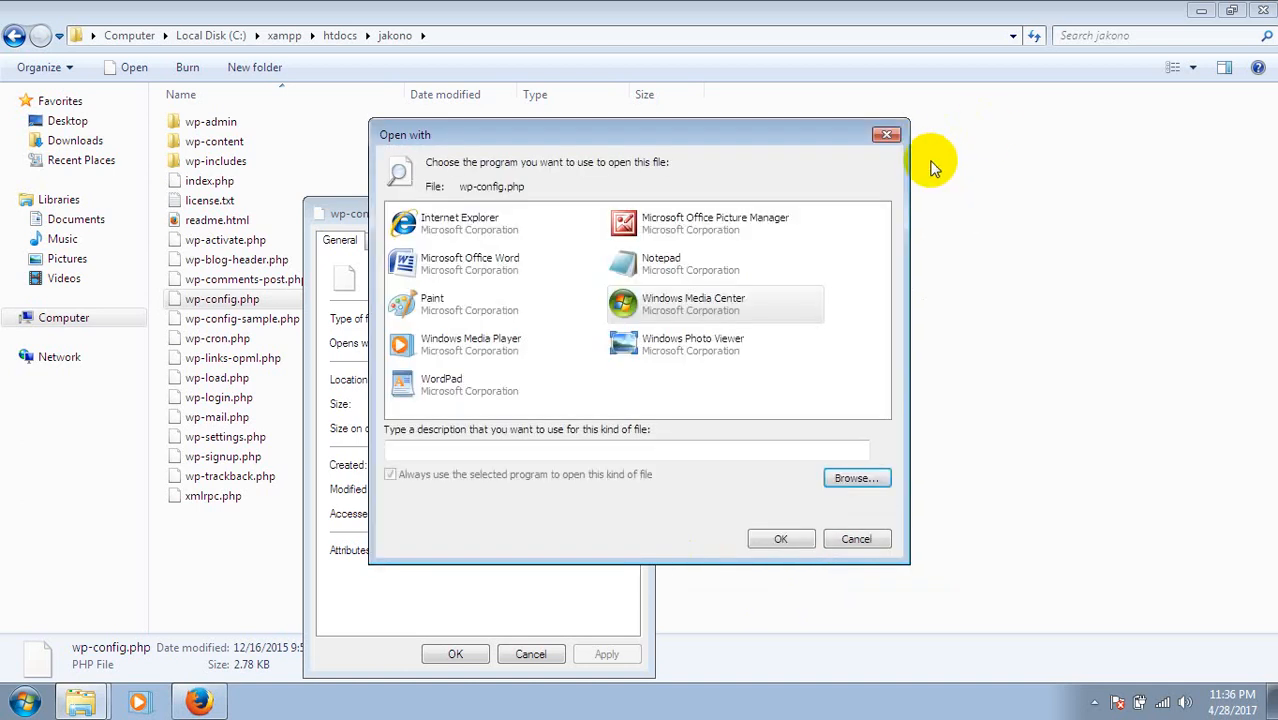
click(444, 384)
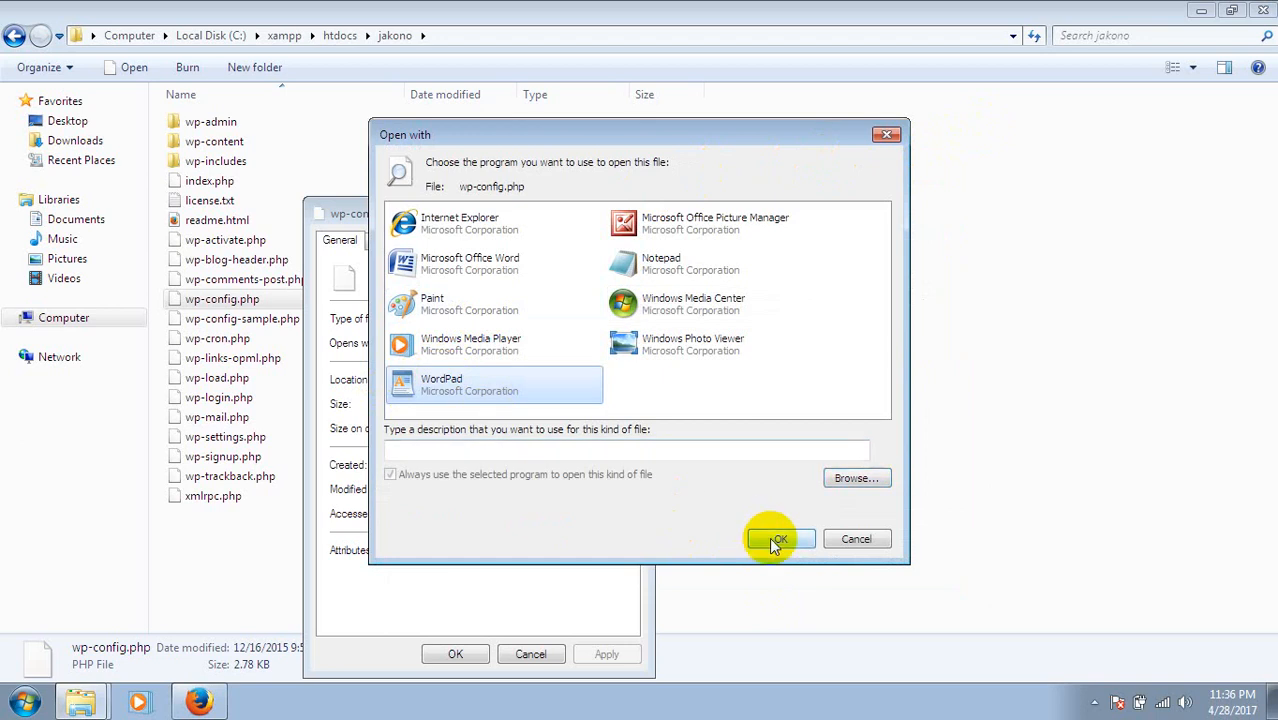
click(776, 541)
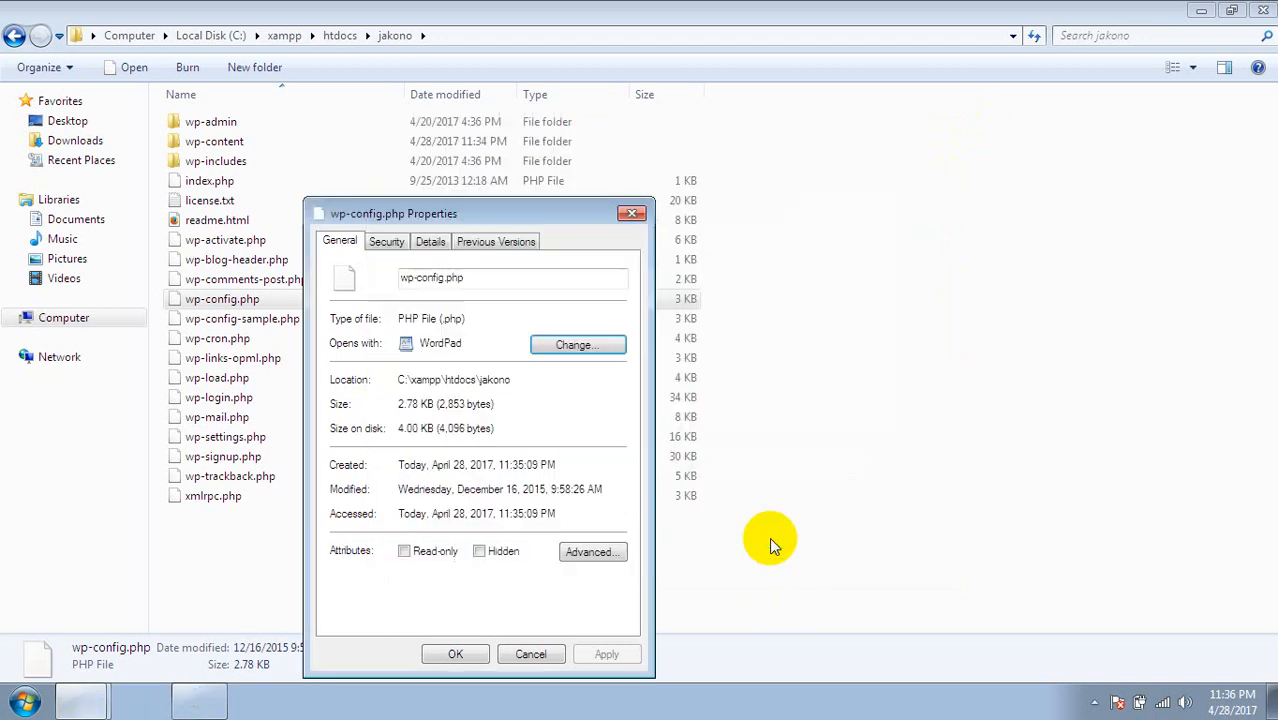
click(452, 654)
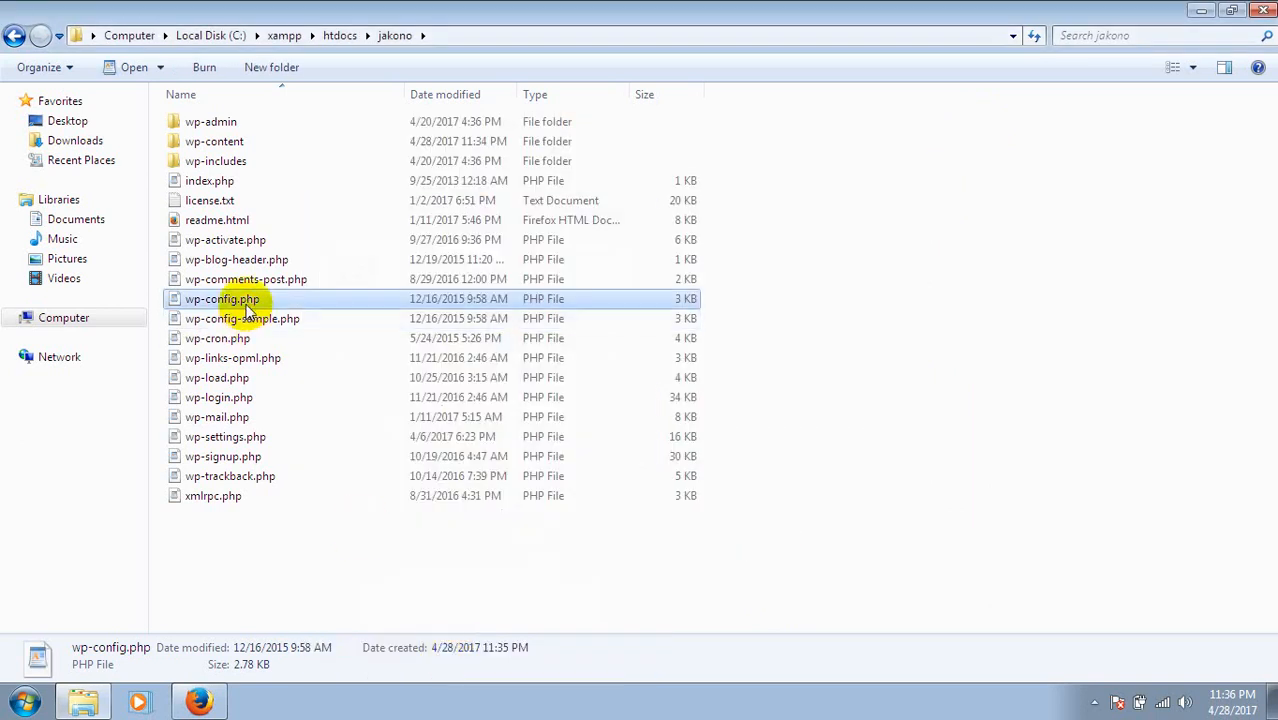
Open wp-config.php in WordPad and move down to the DB_NAME and DB_HOST lines.
double_click(248, 304)
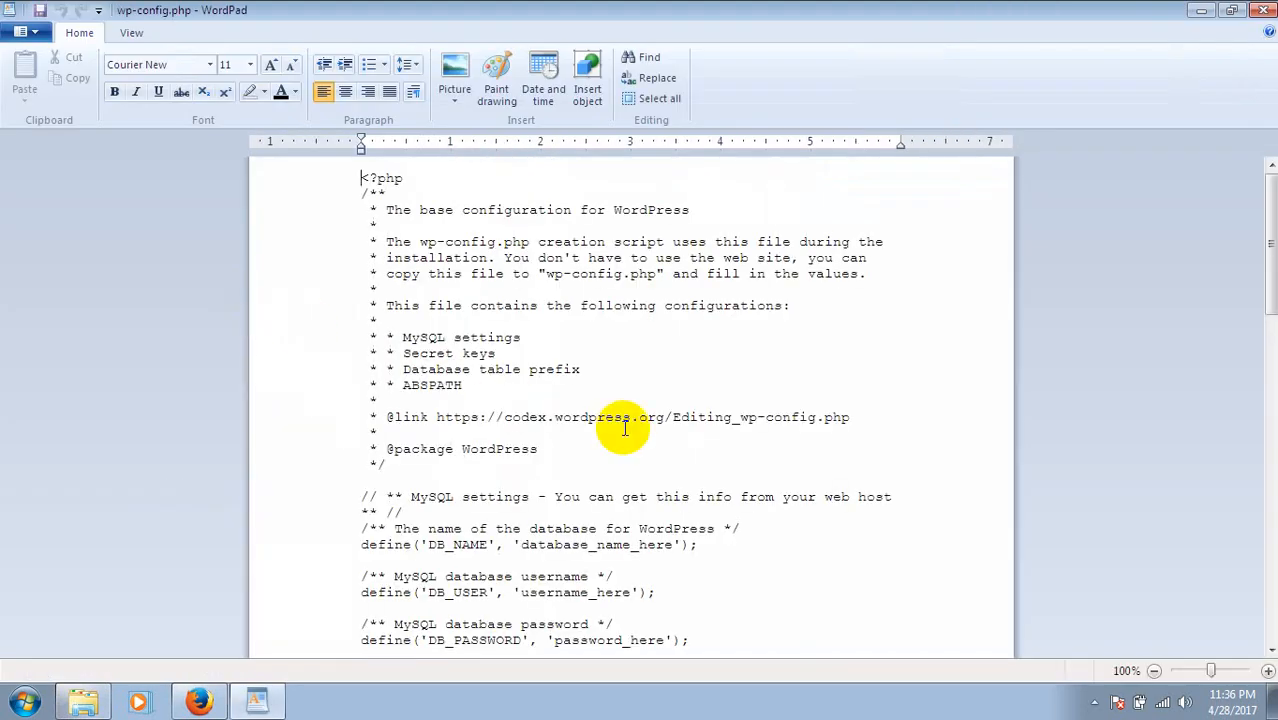
click(624, 428)
key(Down)
key(Down)
key(Down)
key(Down)
key(Down)
key(Down)
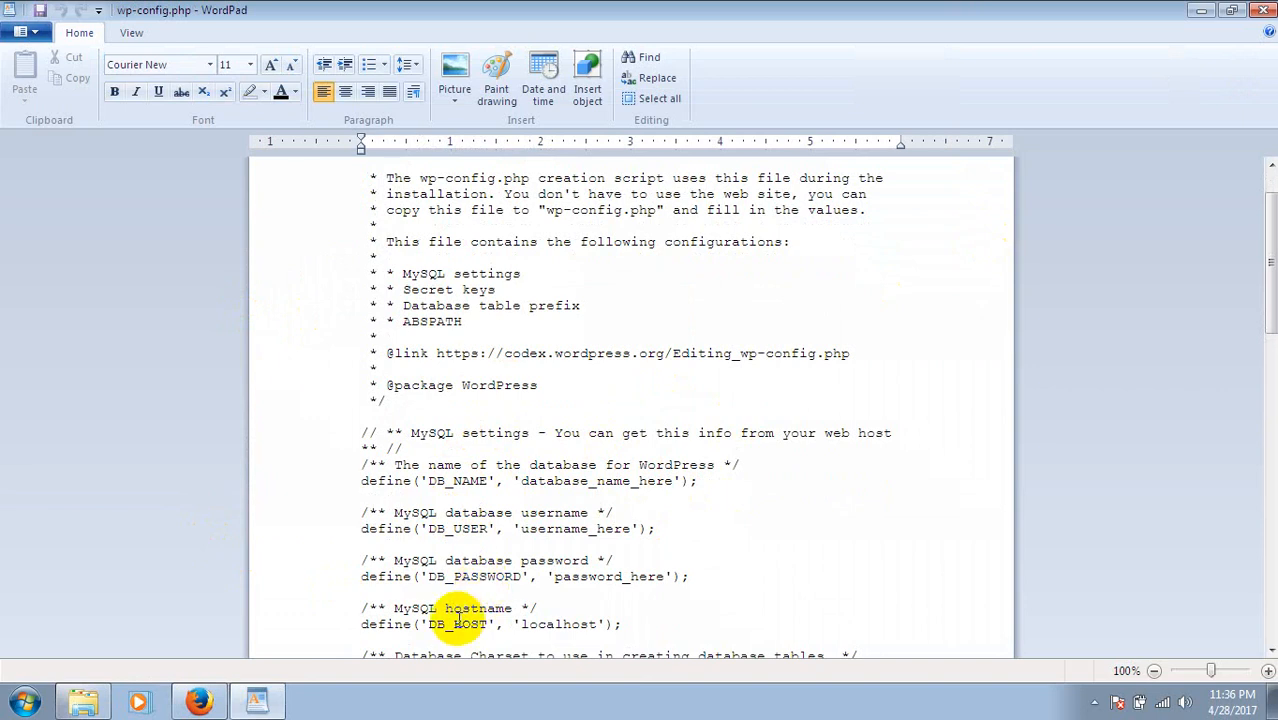
Create an empty database 'hh' in phpMyAdmin, then return to wp-config.php in WordPad.
click(199, 701)
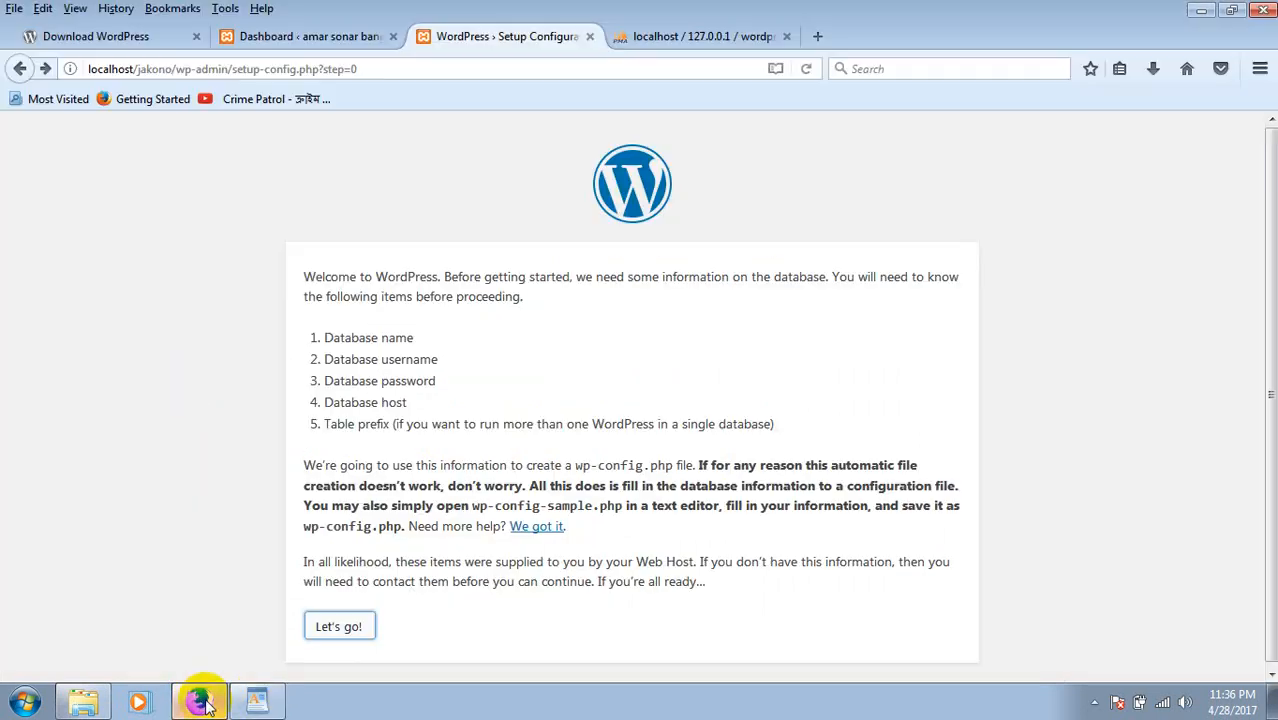
click(665, 43)
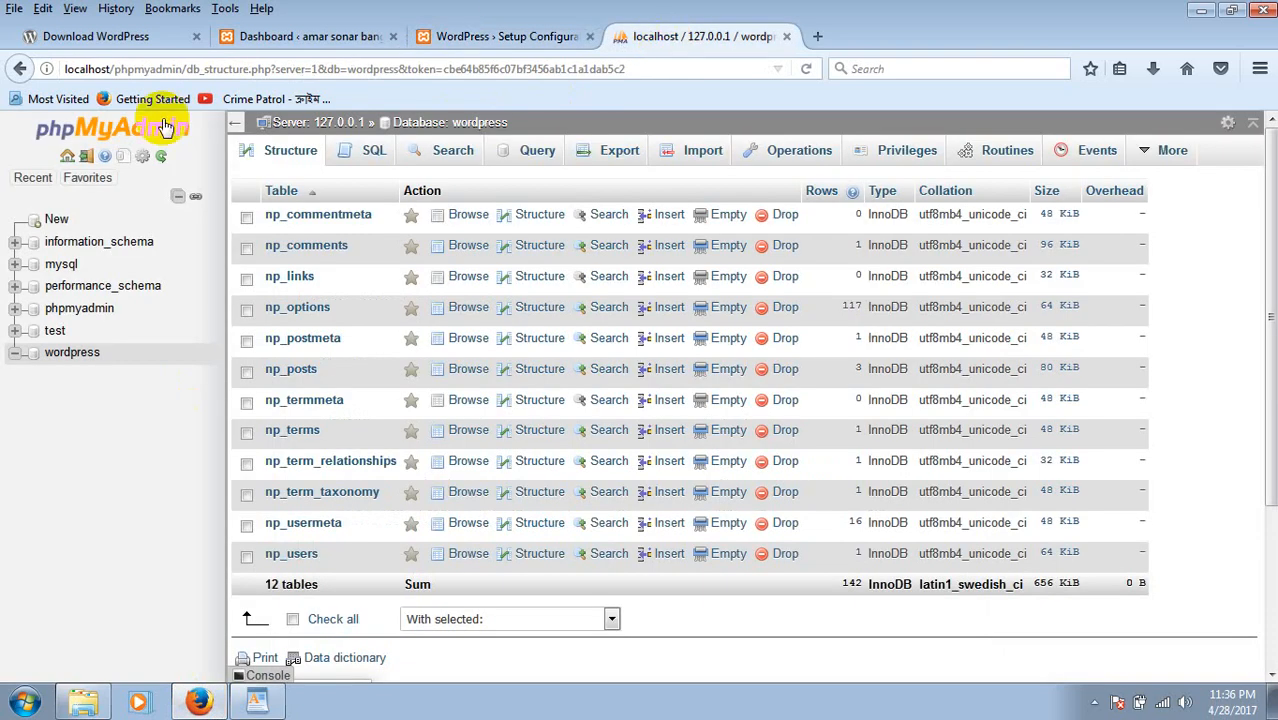
click(80, 130)
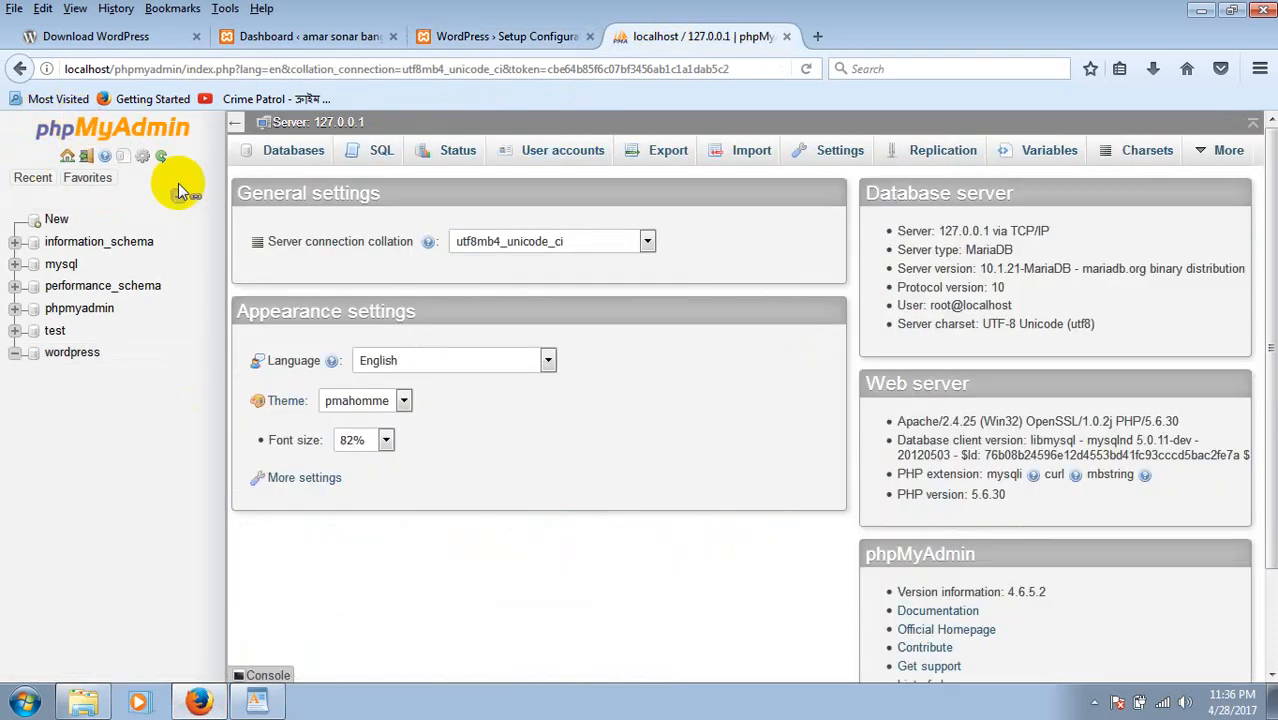
click(302, 150)
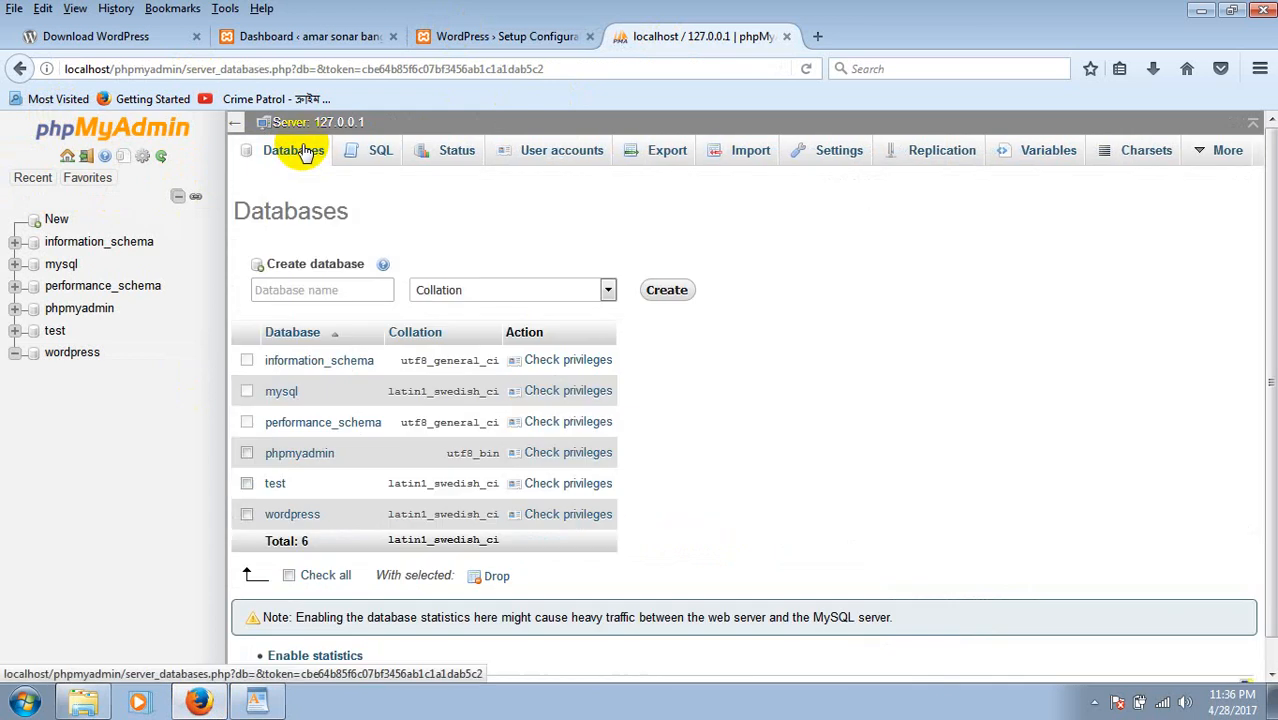
click(303, 290)
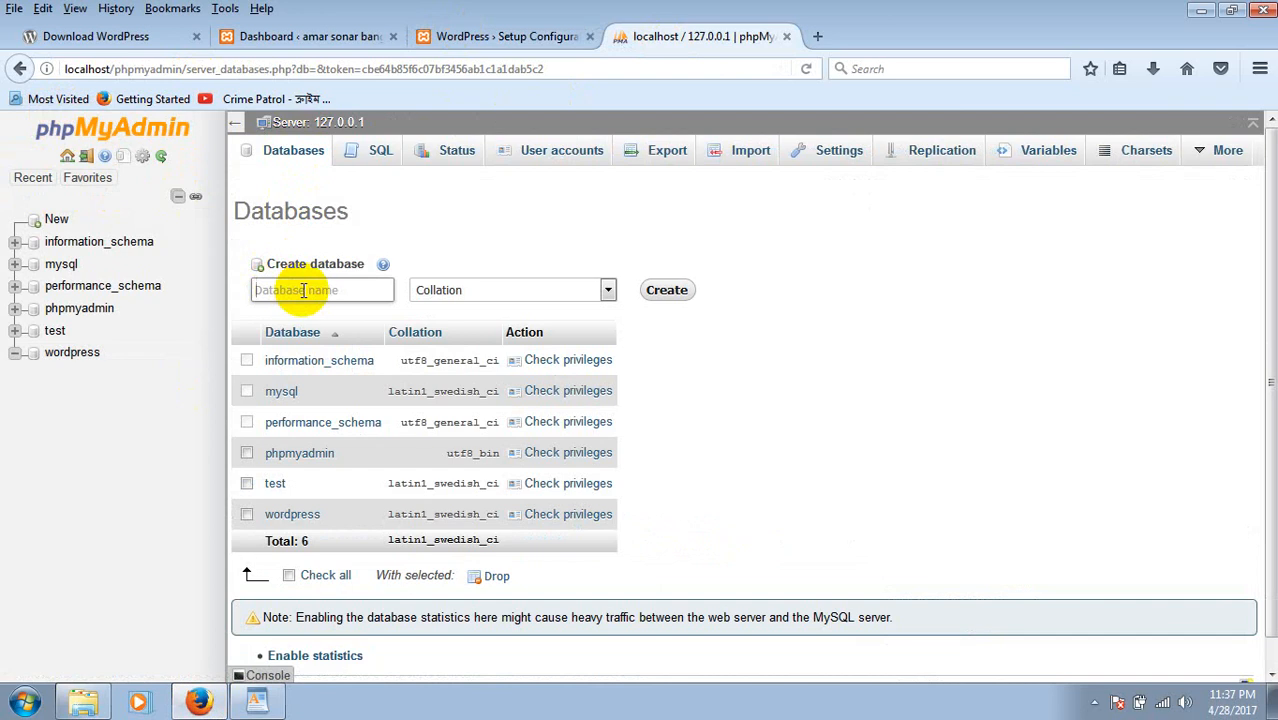
text(hh)
click(665, 292)
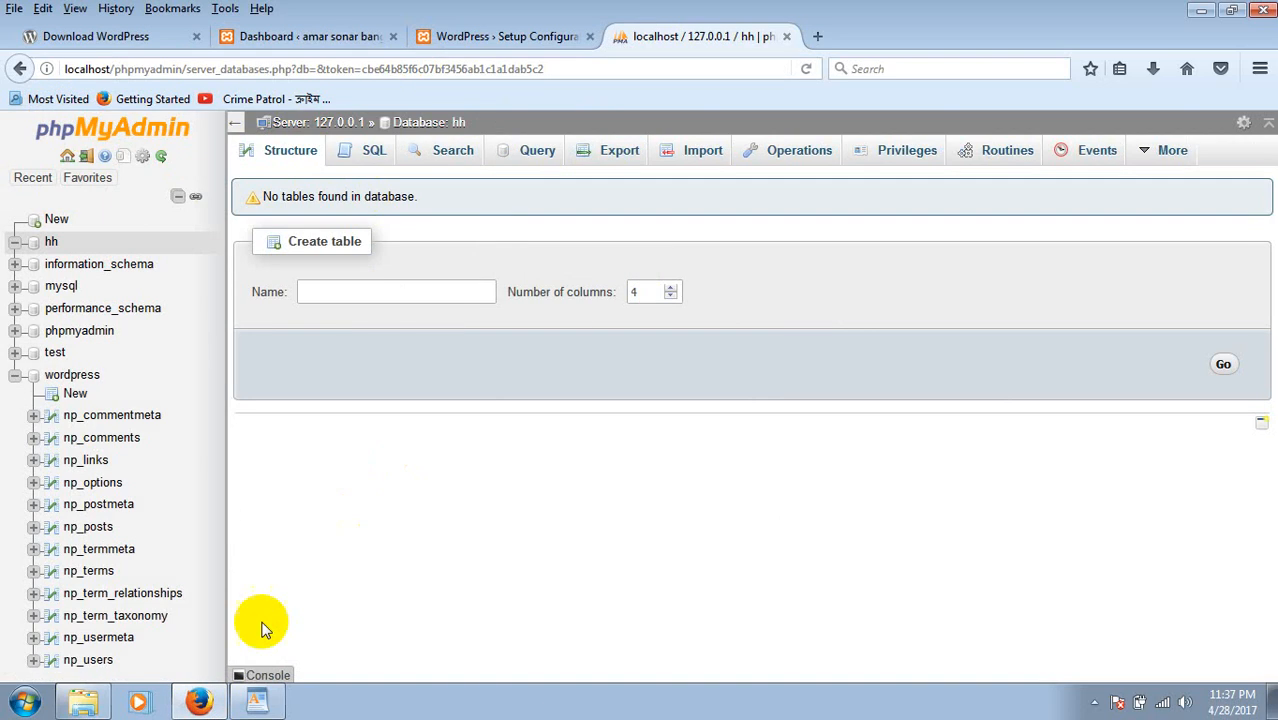
click(258, 703)
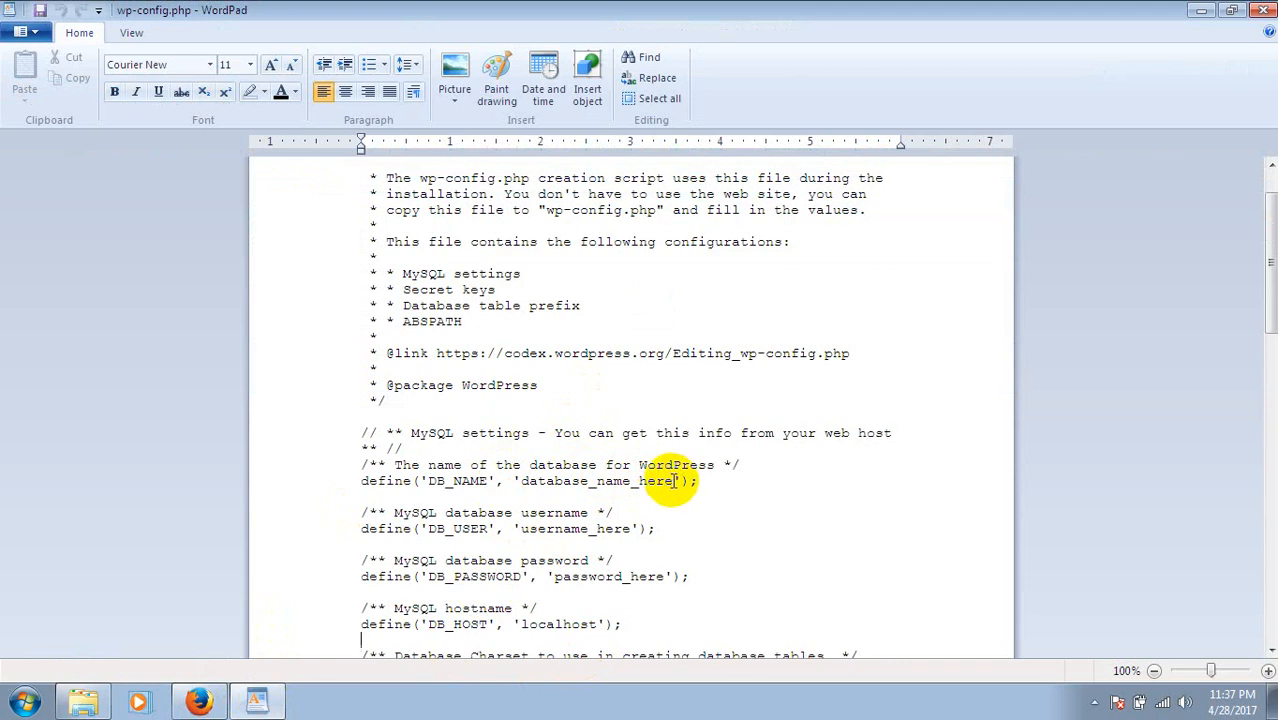
Replace database_name_here with hh as the DB_NAME value.
key(BackSpace)
key(BackSpace)
key(BackSpace)
key(BackSpace)
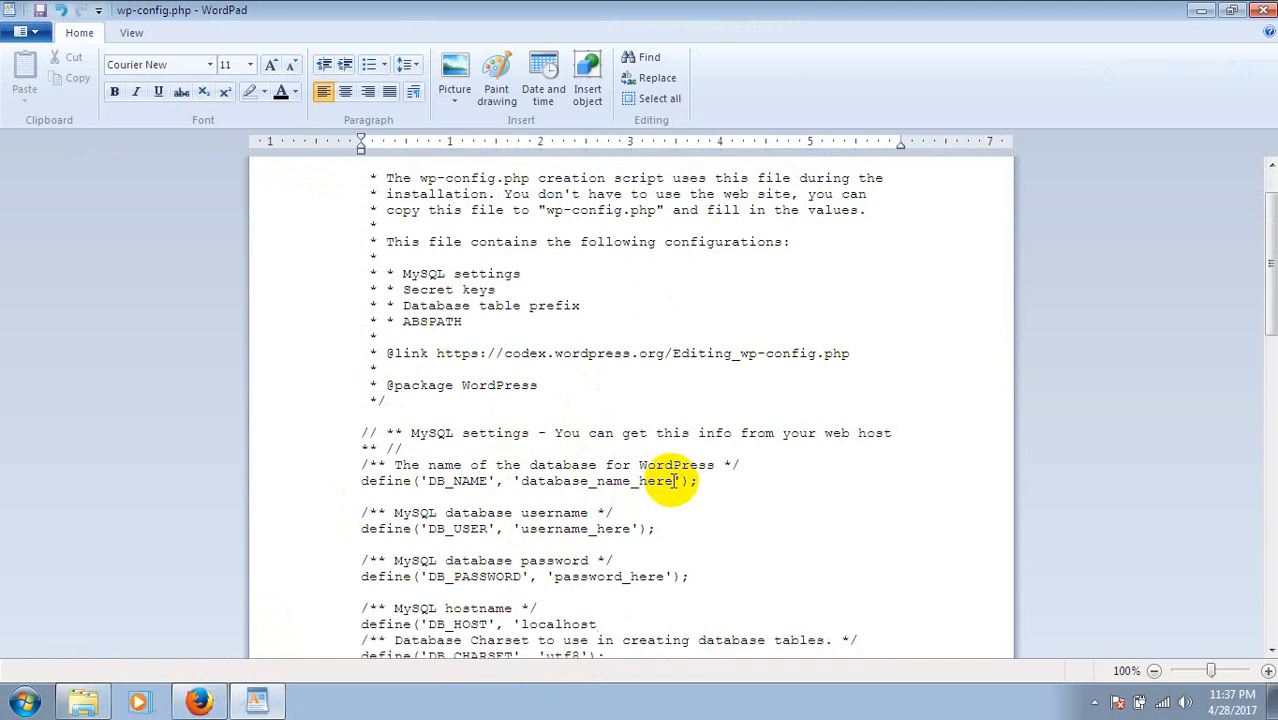
key(ctrl+z)
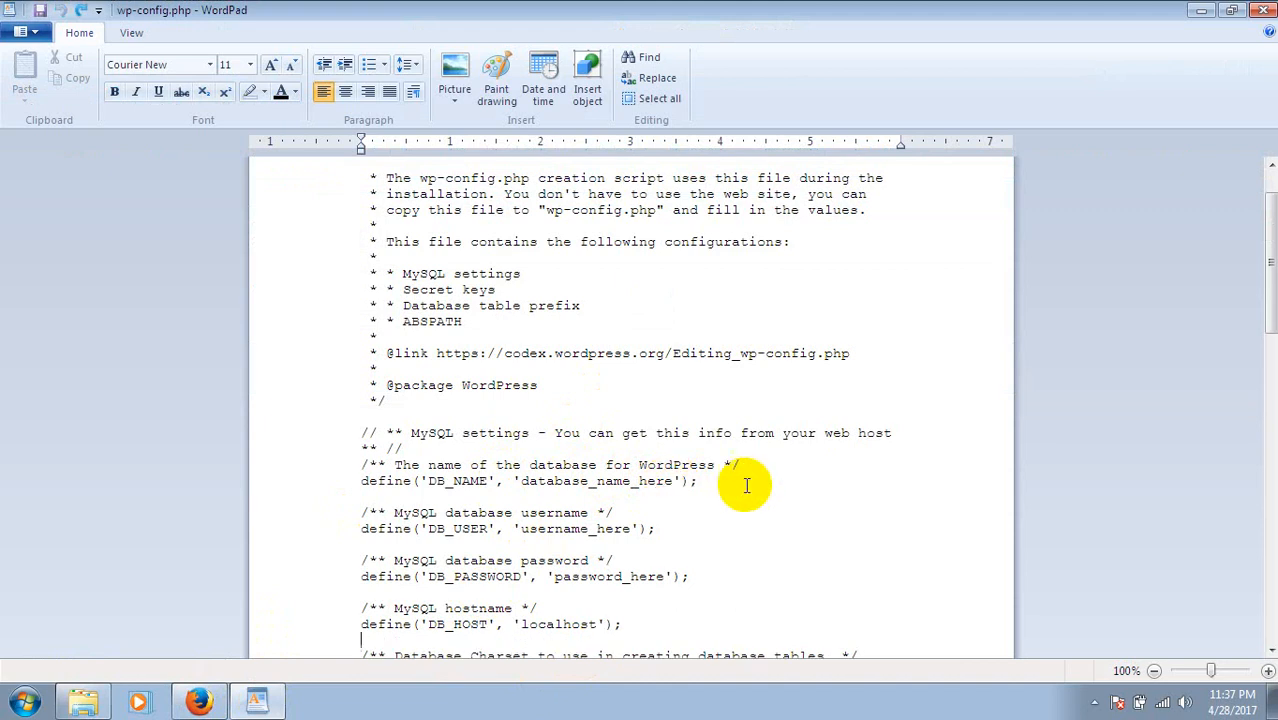
click(675, 482)
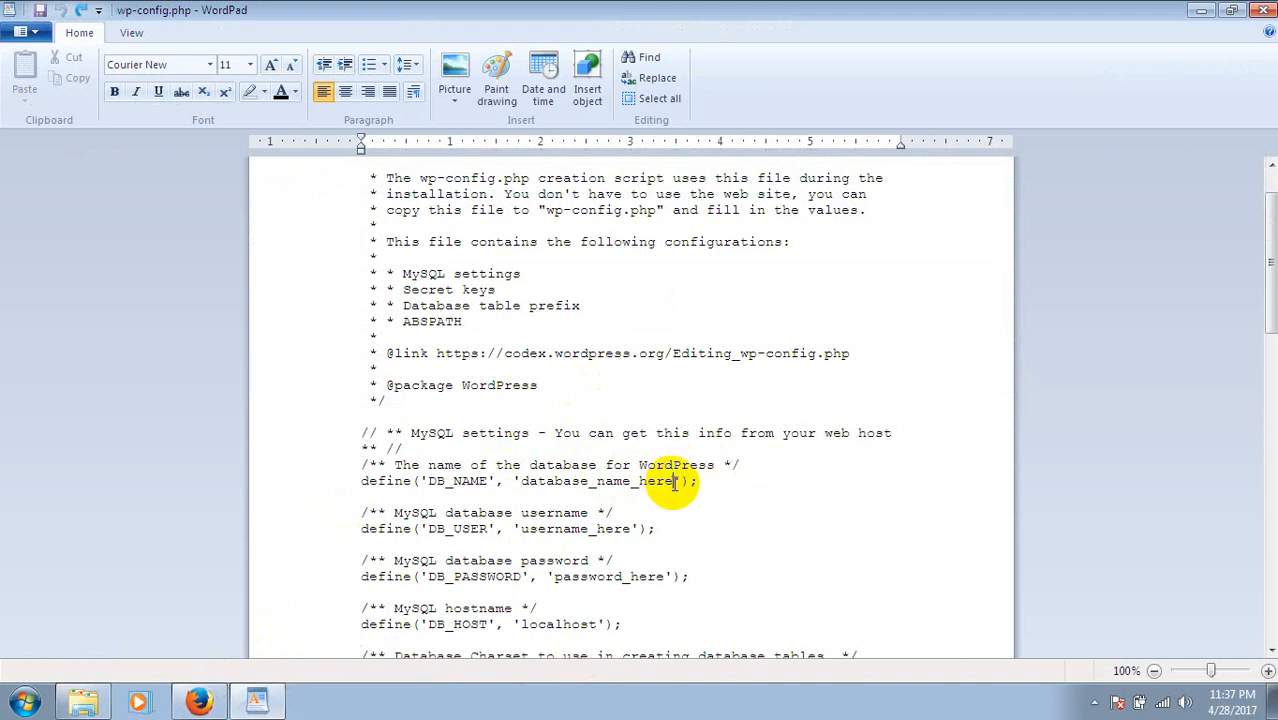
key(BackSpace)
key(BackSpace)
key(BackSpace)
key(BackSpace)
key(BackSpace)
key(BackSpace)
key(BackSpace)
key(BackSpace)
key(BackSpace)
key(BackSpace)
key(BackSpace)
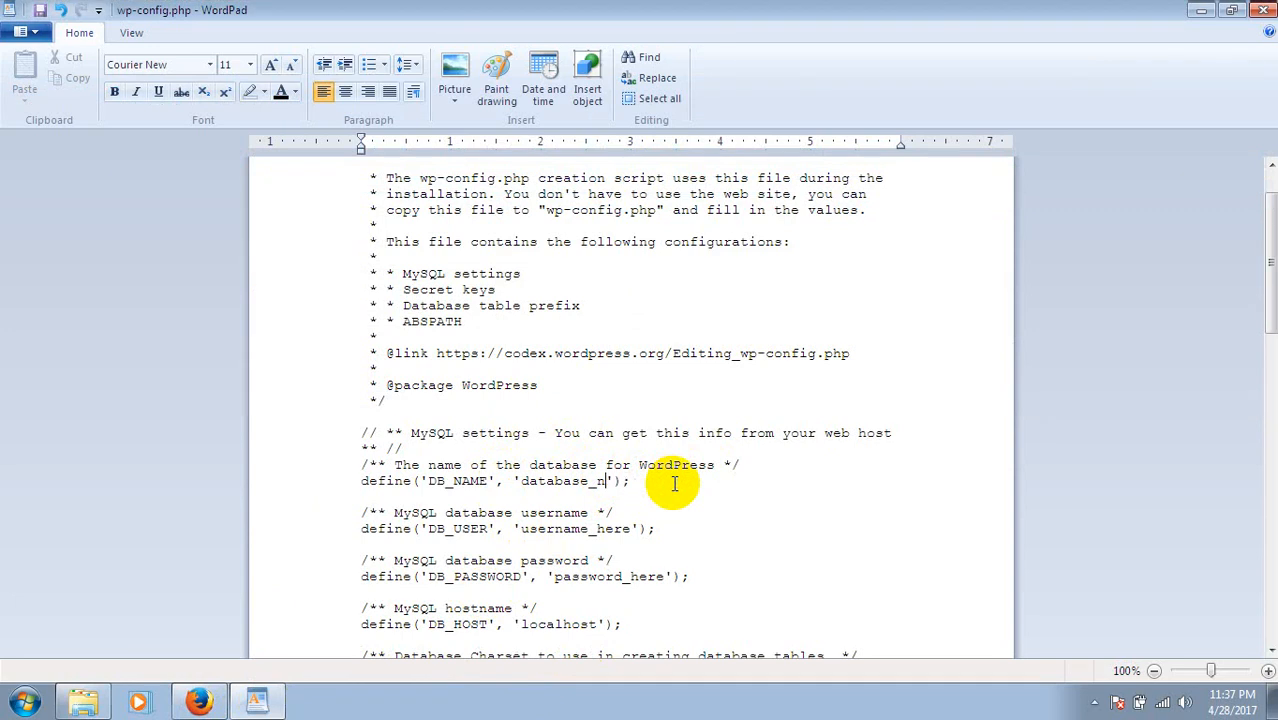
key(BackSpace)
key(BackSpace)
key(BackSpace)
key(BackSpace)
key(BackSpace)
key(BackSpace)
key(BackSpace)
text(hh)
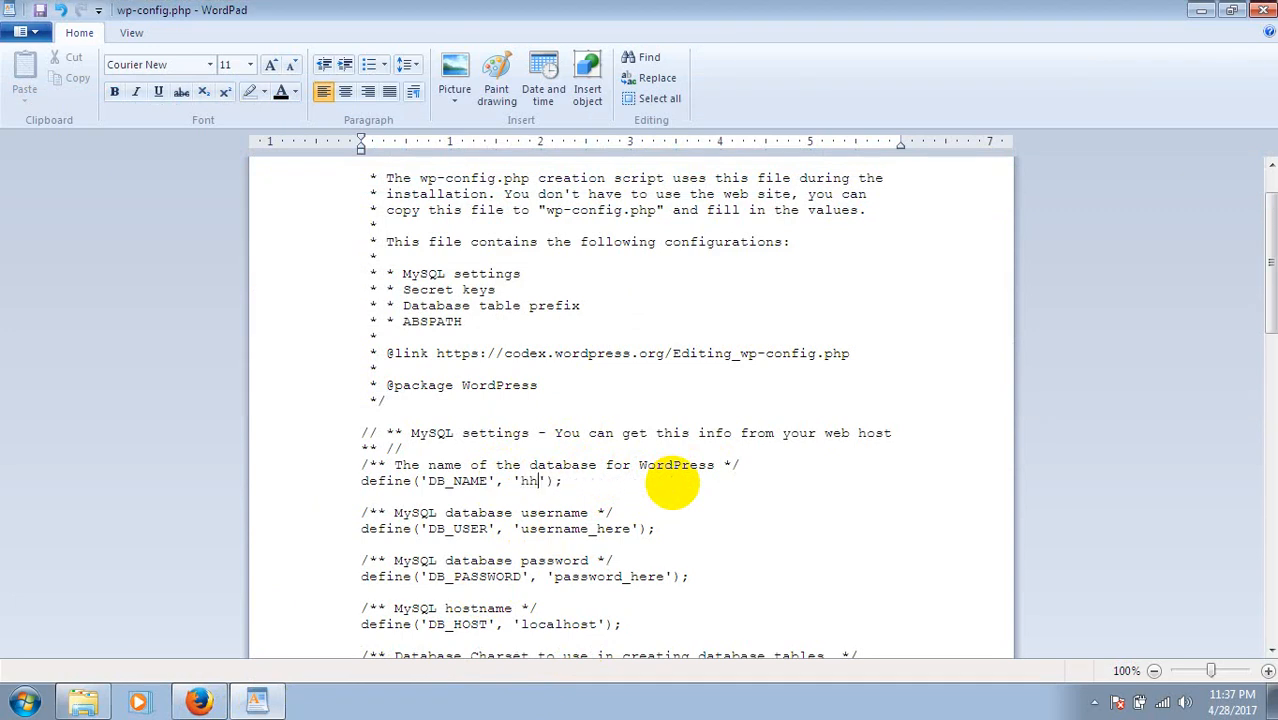
click(690, 496)
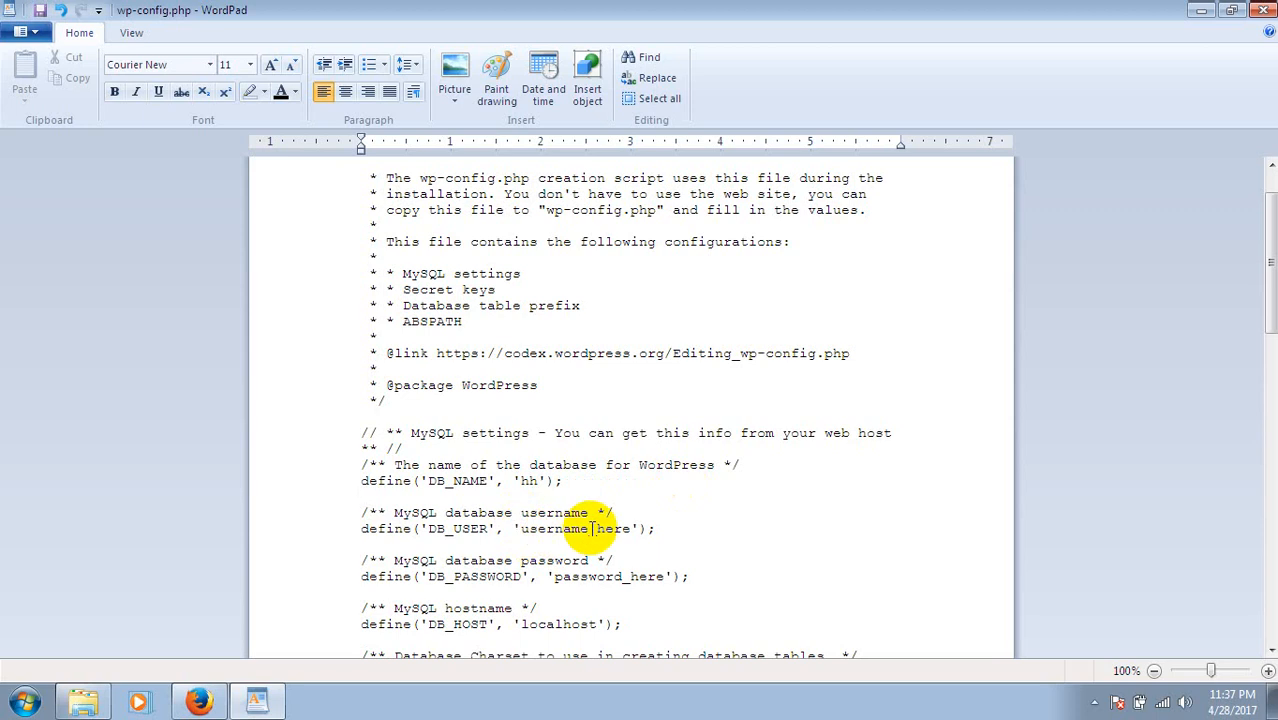
Set the DB_USER value to root.
click(521, 527)
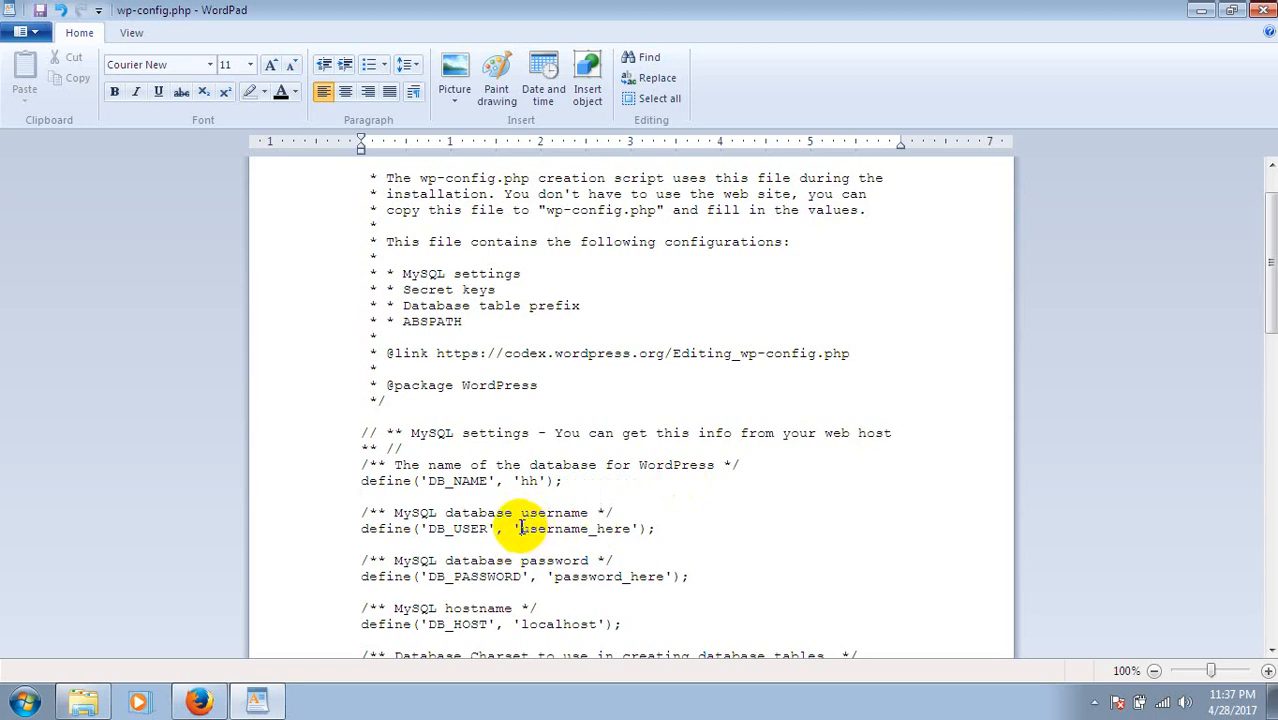
key(Delete)
key(Delete)
key(Delete)
key(Delete)
key(Delete)
key(Delete)
key(Delete)
key(Delete)
key(Delete)
key(Delete)
key(Delete)
key(Delete)
text(root)
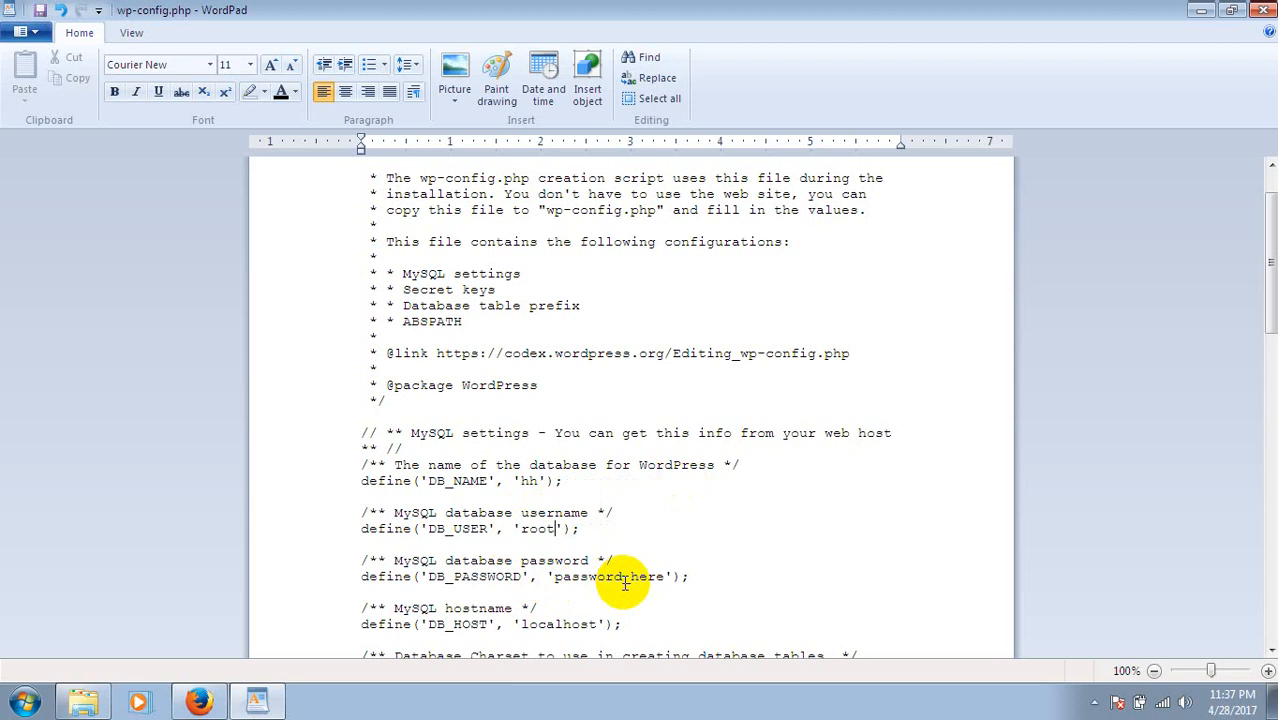
Delete password_here so DB_PASSWORD is left empty.
drag(663, 576, 548, 577)
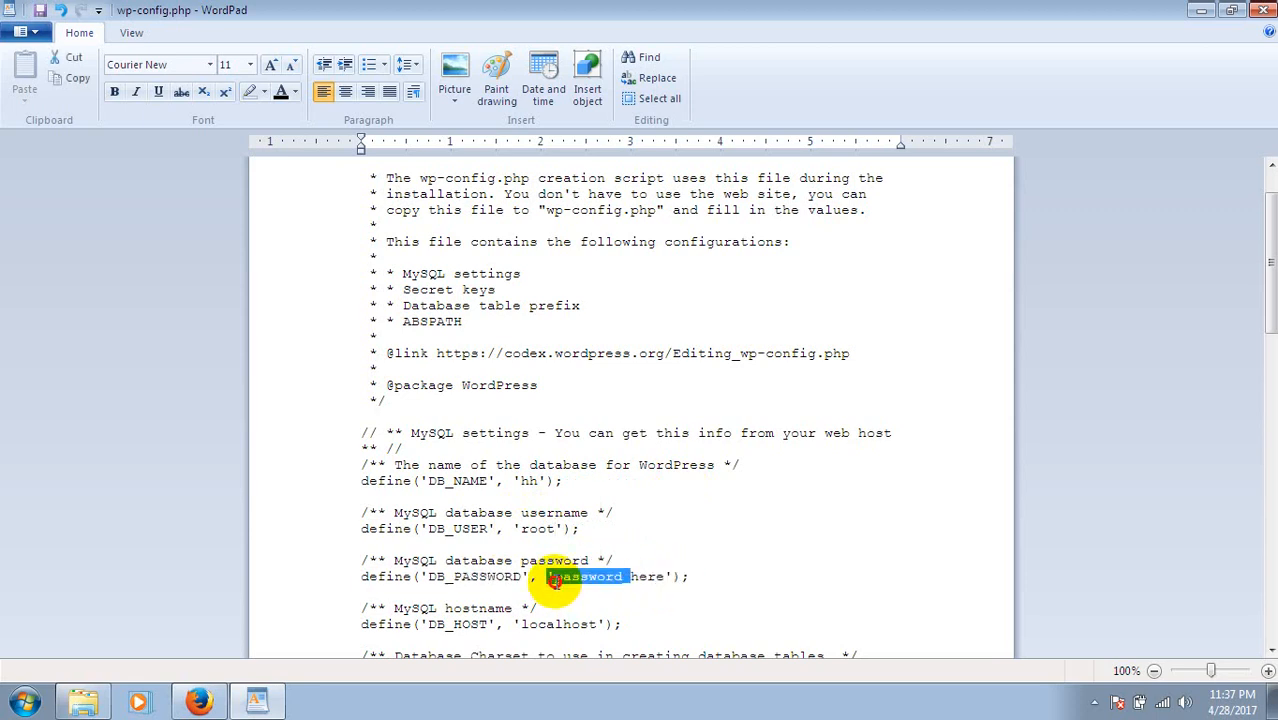
click(662, 576)
key(BackSpace)
key(BackSpace)
key(BackSpace)
key(BackSpace)
key(BackSpace)
key(BackSpace)
key(BackSpace)
key(BackSpace)
key(BackSpace)
key(BackSpace)
key(BackSpace)
key(BackSpace)
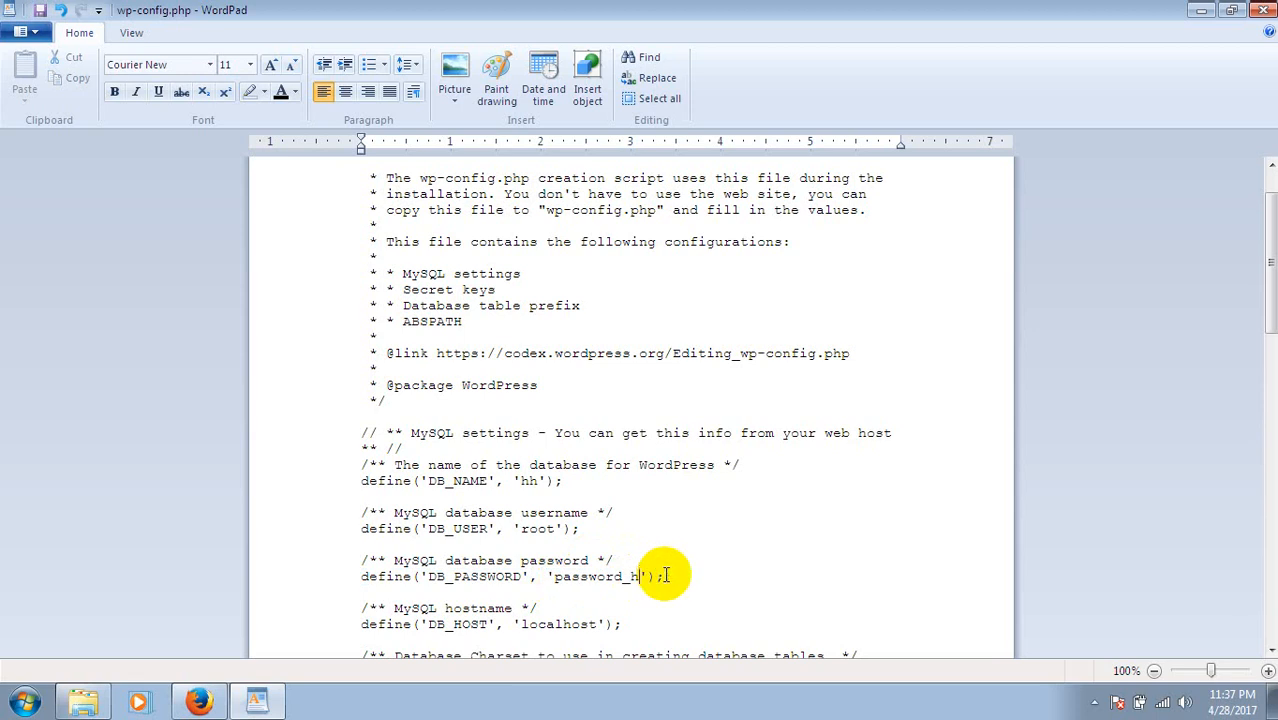
key(BackSpace)
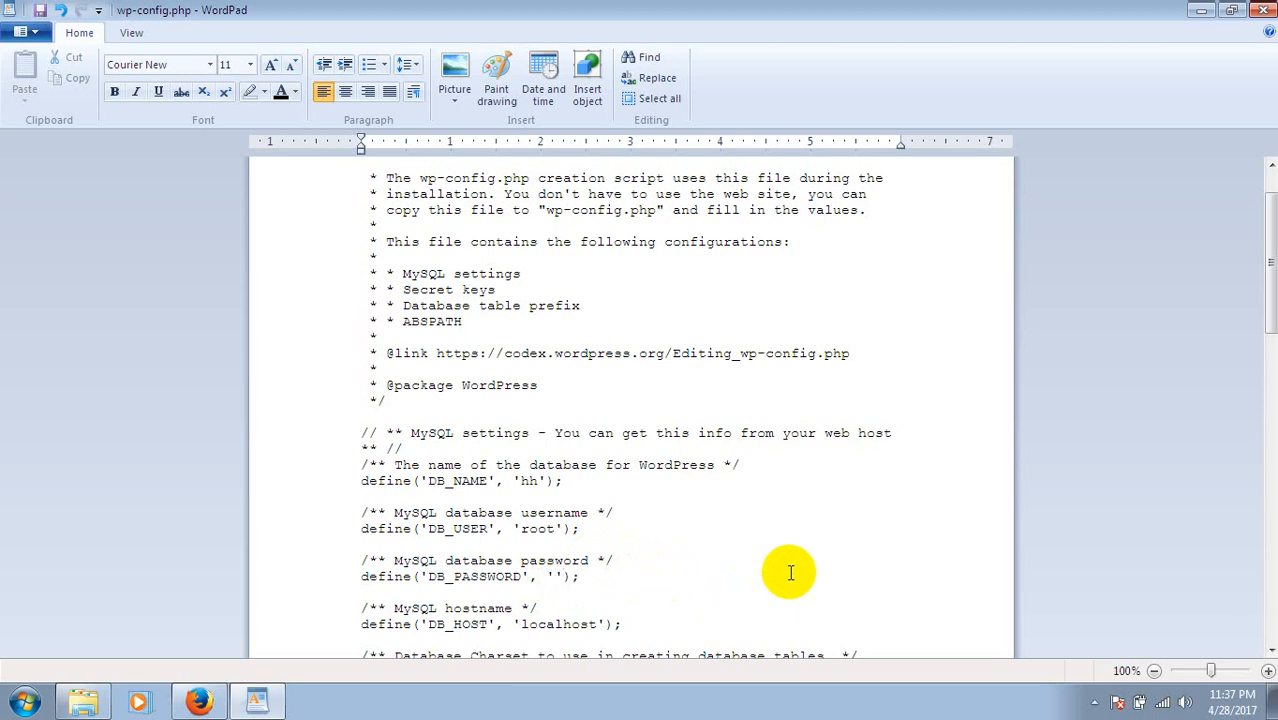
key(Down)
key(Down)
key(Down)
key(Down)
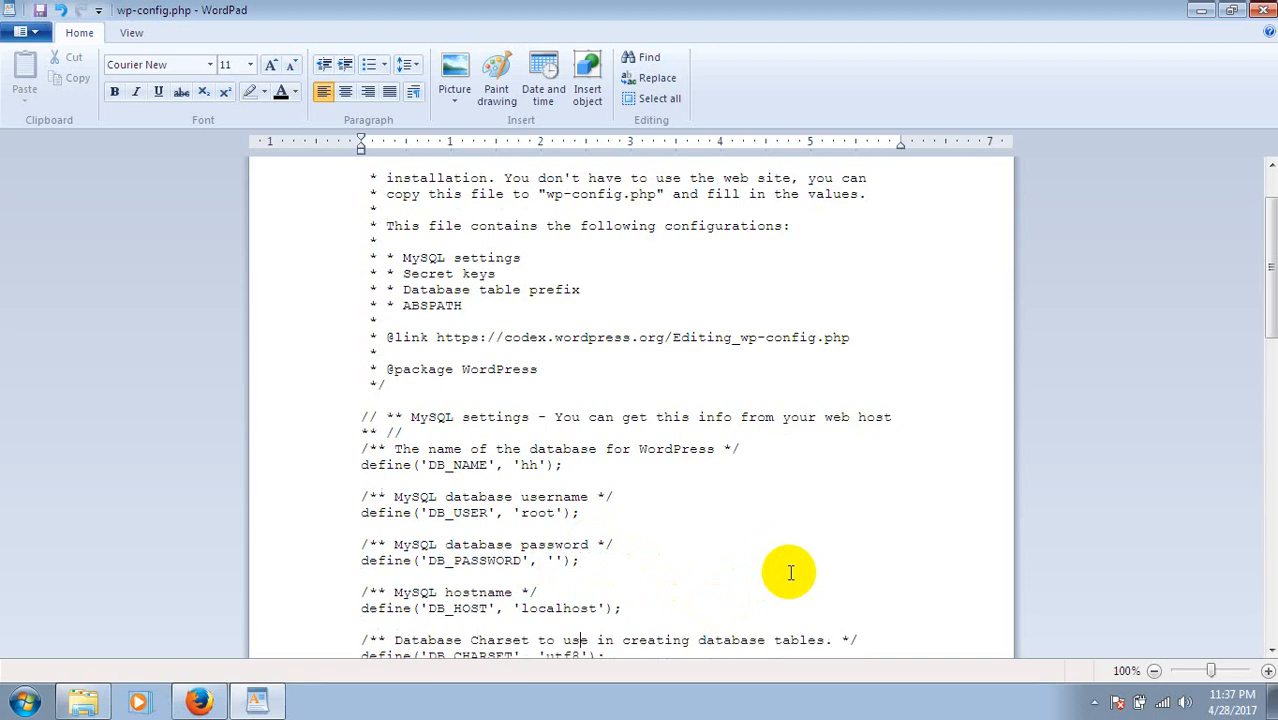
key(Down)
key(Down)
key(Down)
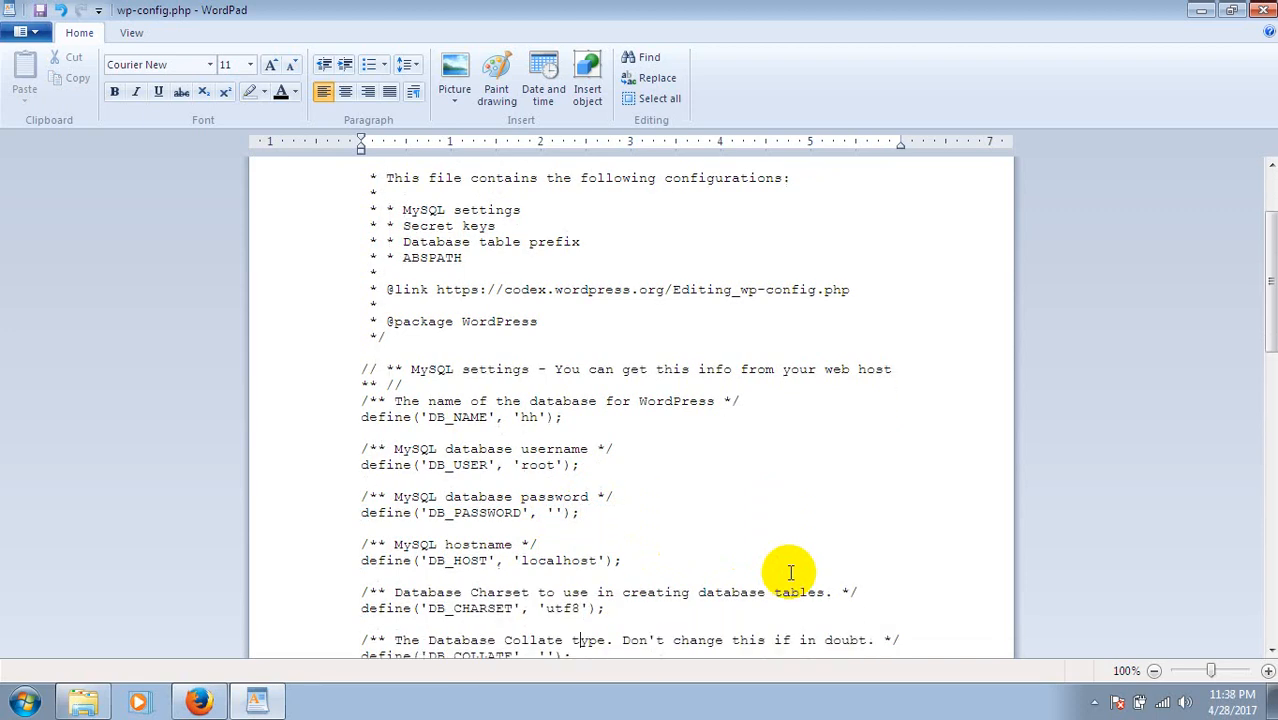
key(Down)
key(Down)
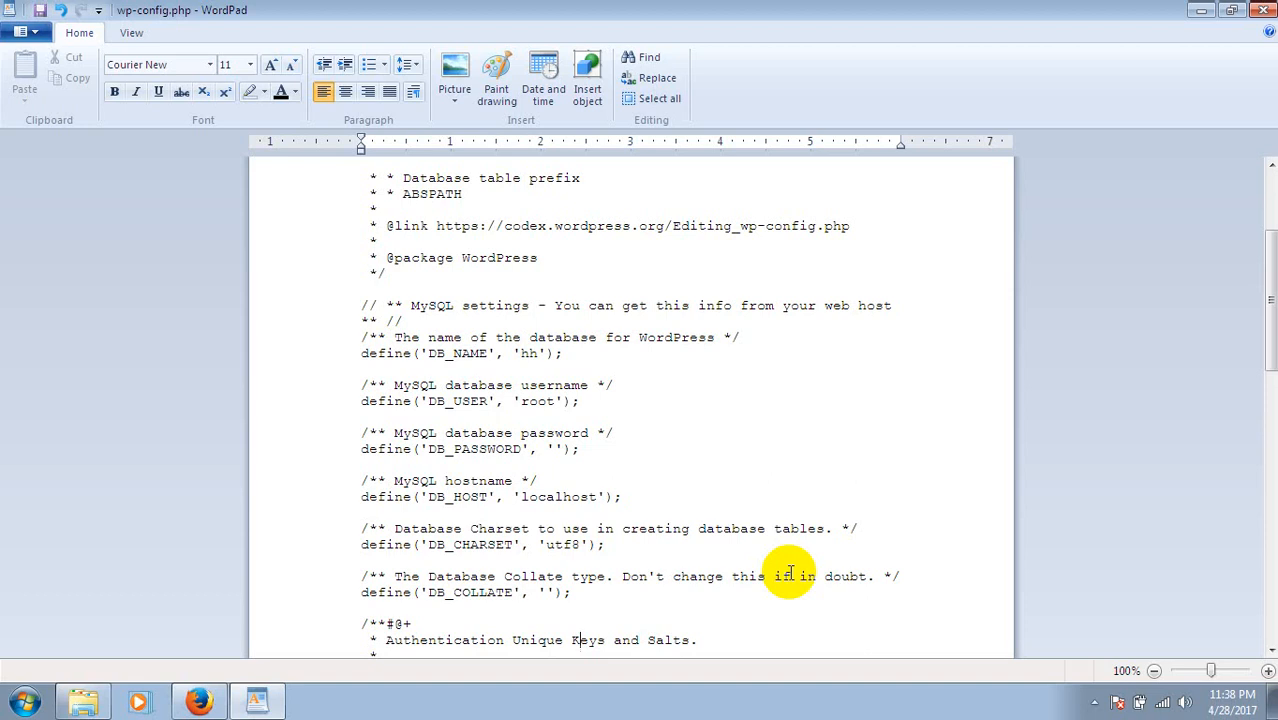
scroll(790, 572, down, 10)
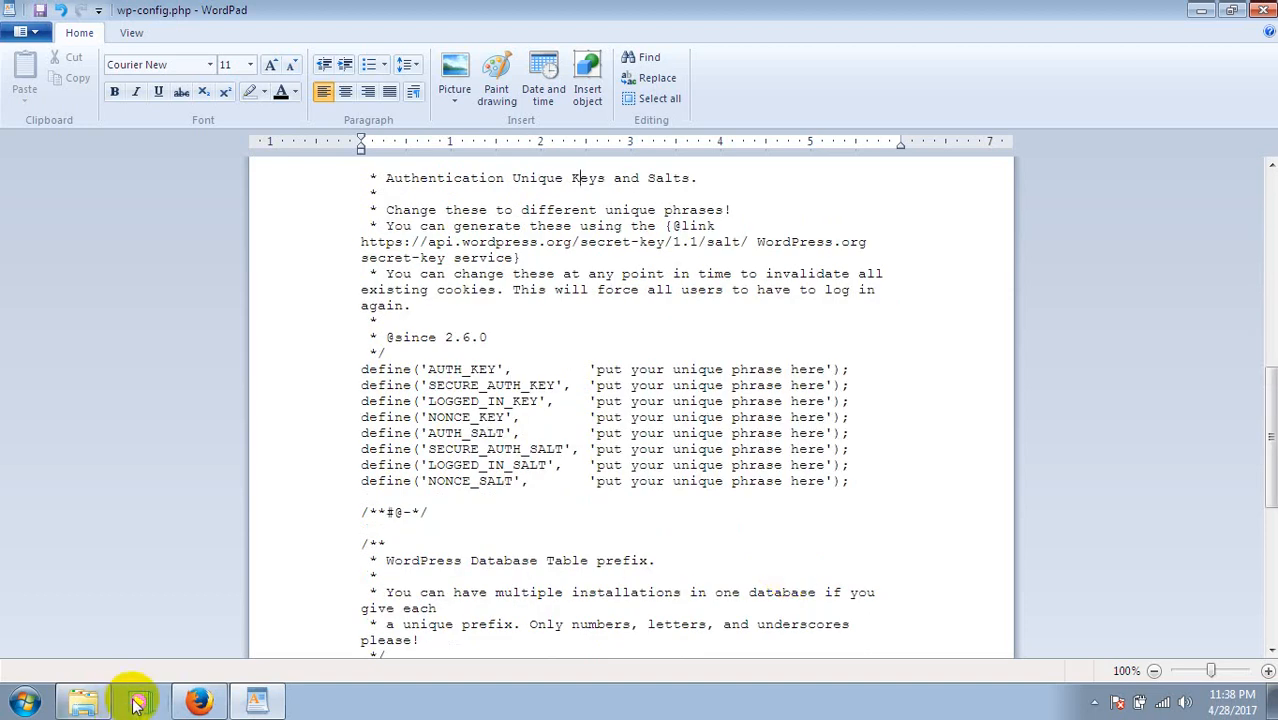
click(197, 700)
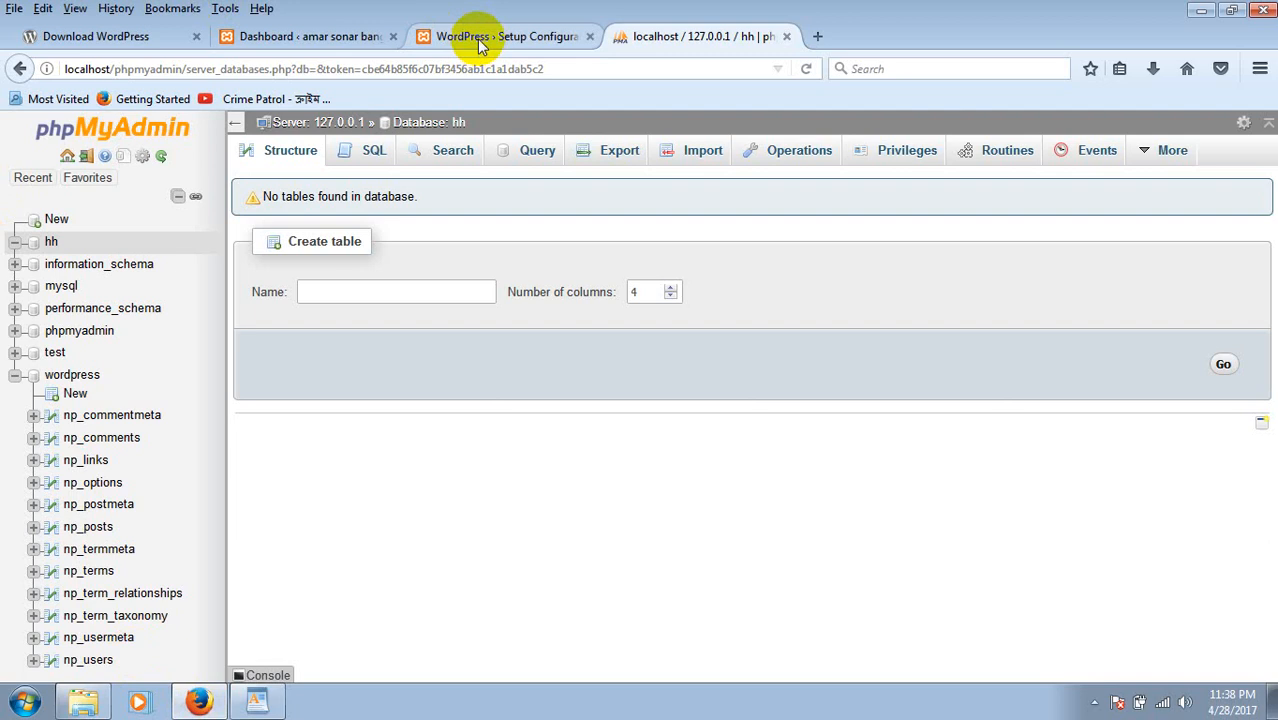
Load localhost/jakono in Firefox to reach the WordPress language selection page.
click(477, 38)
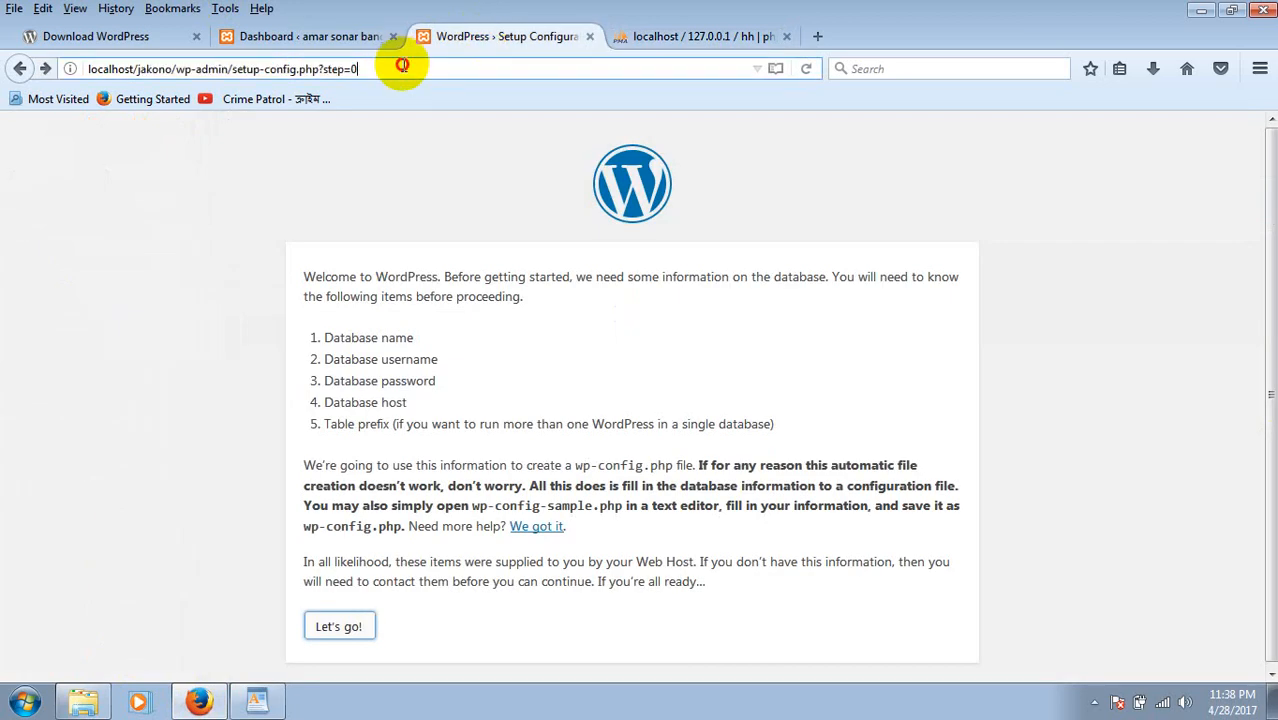
click(400, 64)
text(localhost/)
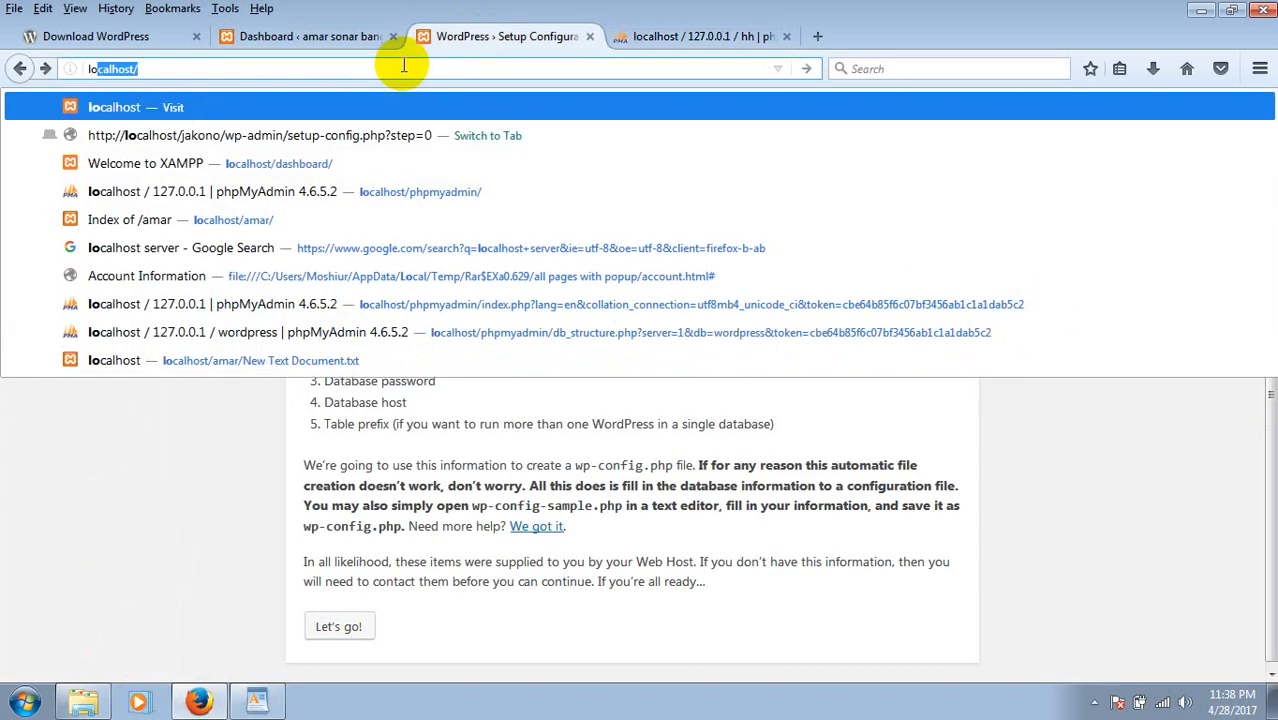
key(Right)
text(jakono)
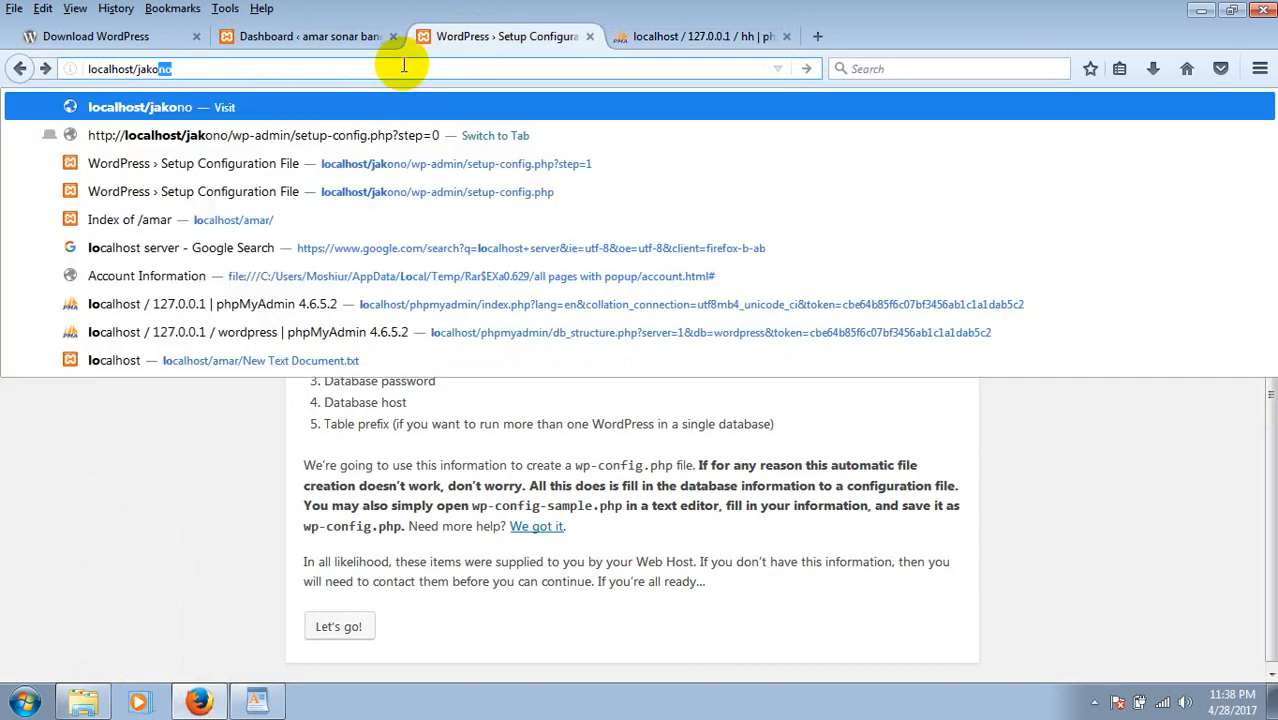
key(Return)
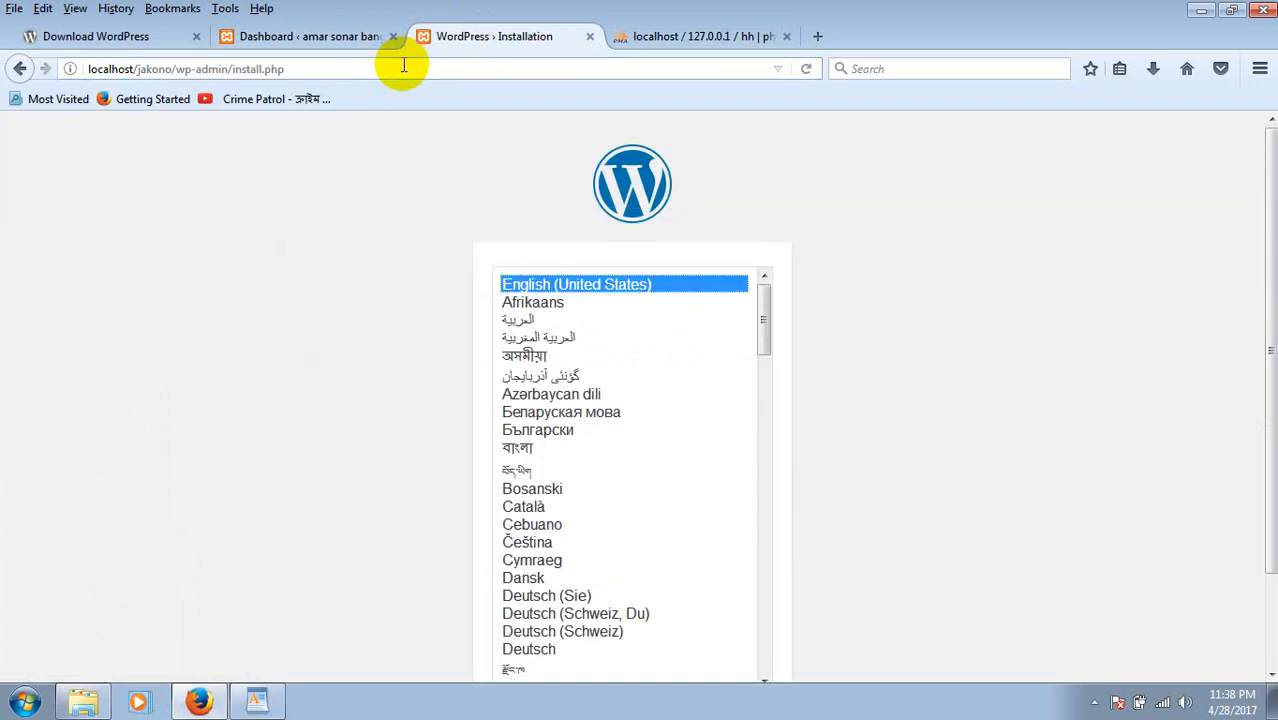
click(260, 703)
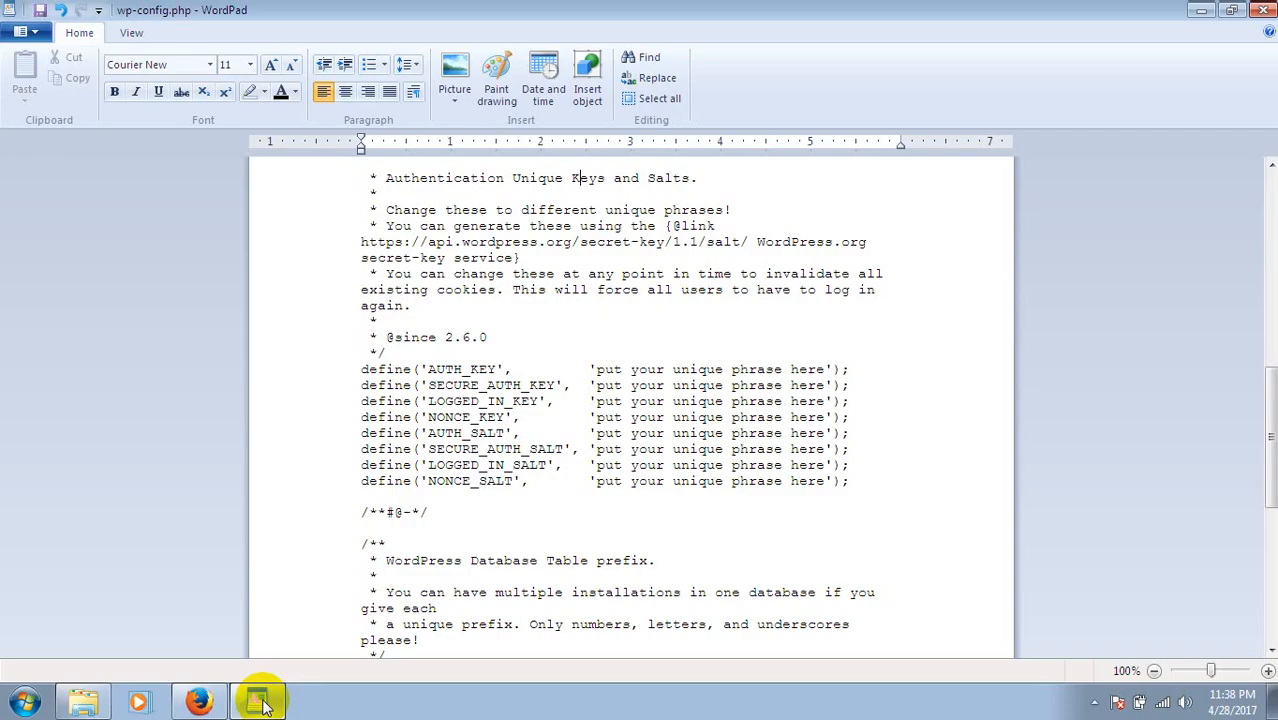
click(260, 703)
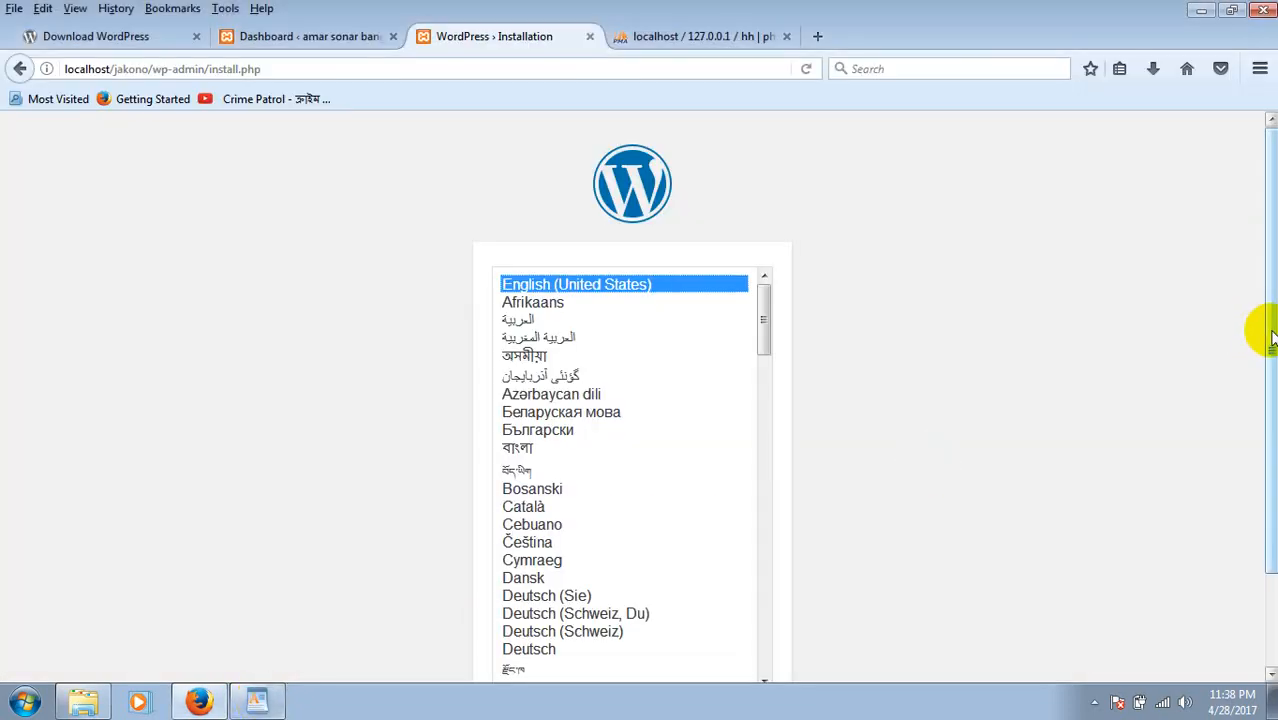
scroll(1258, 352, down, 2)
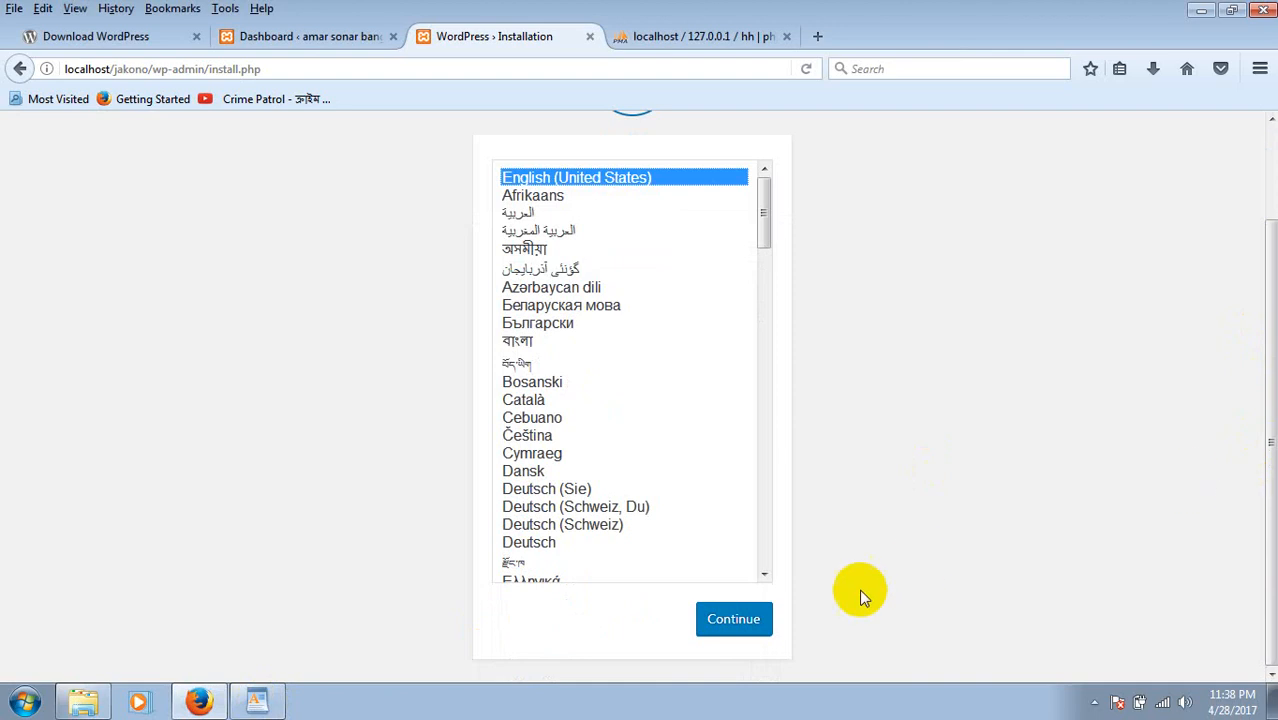
Continue in English (United States) and enter site title 'jakono title' and username admin.
click(740, 620)
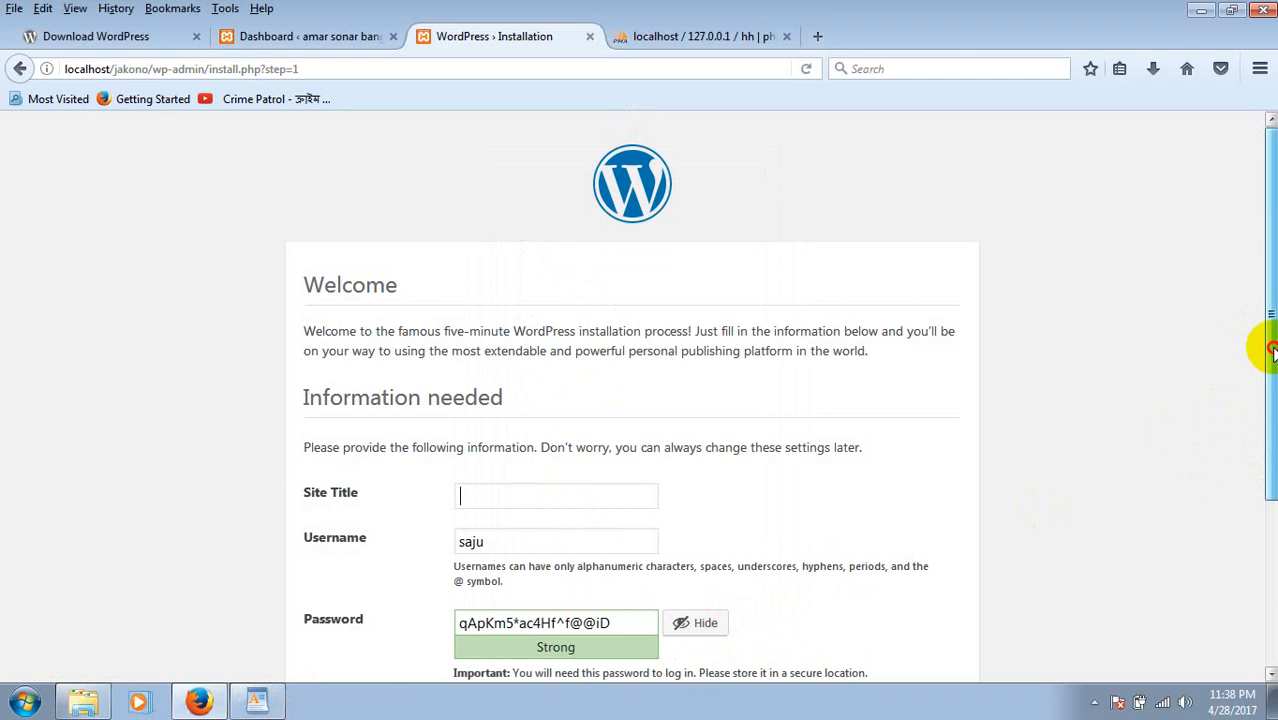
drag(1270, 348, 1270, 440)
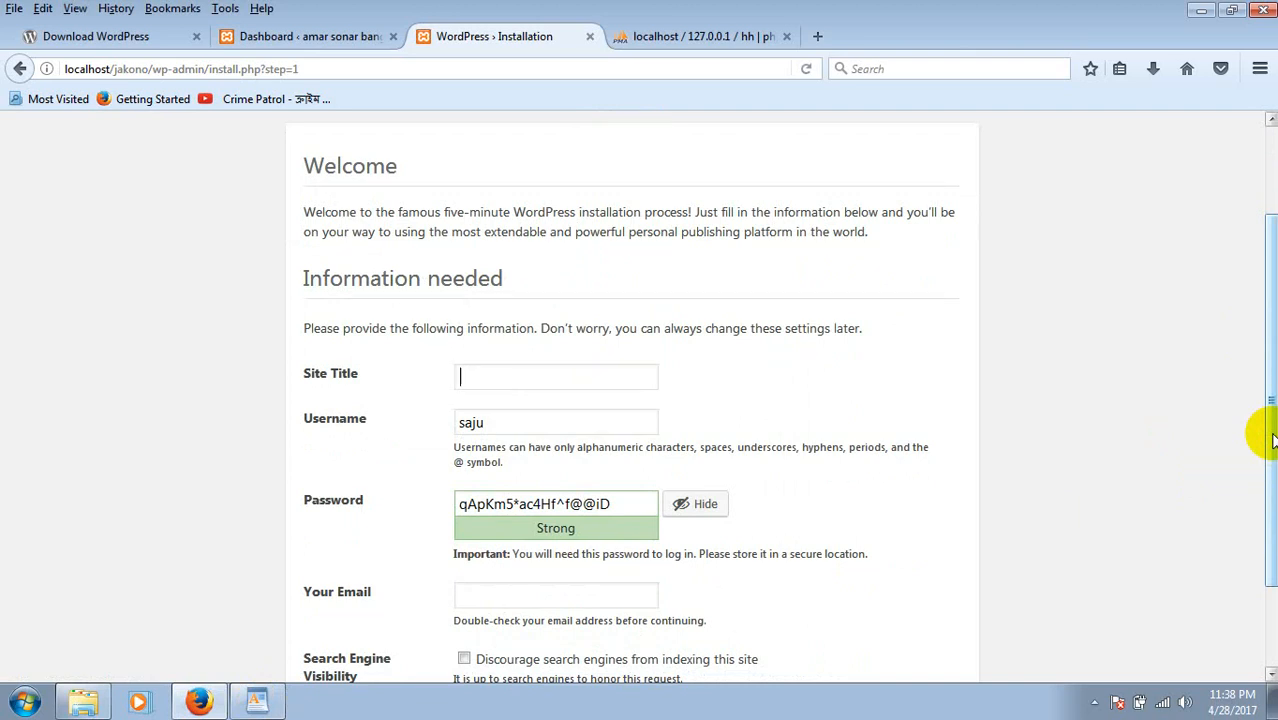
text(jakono title)
click(526, 430)
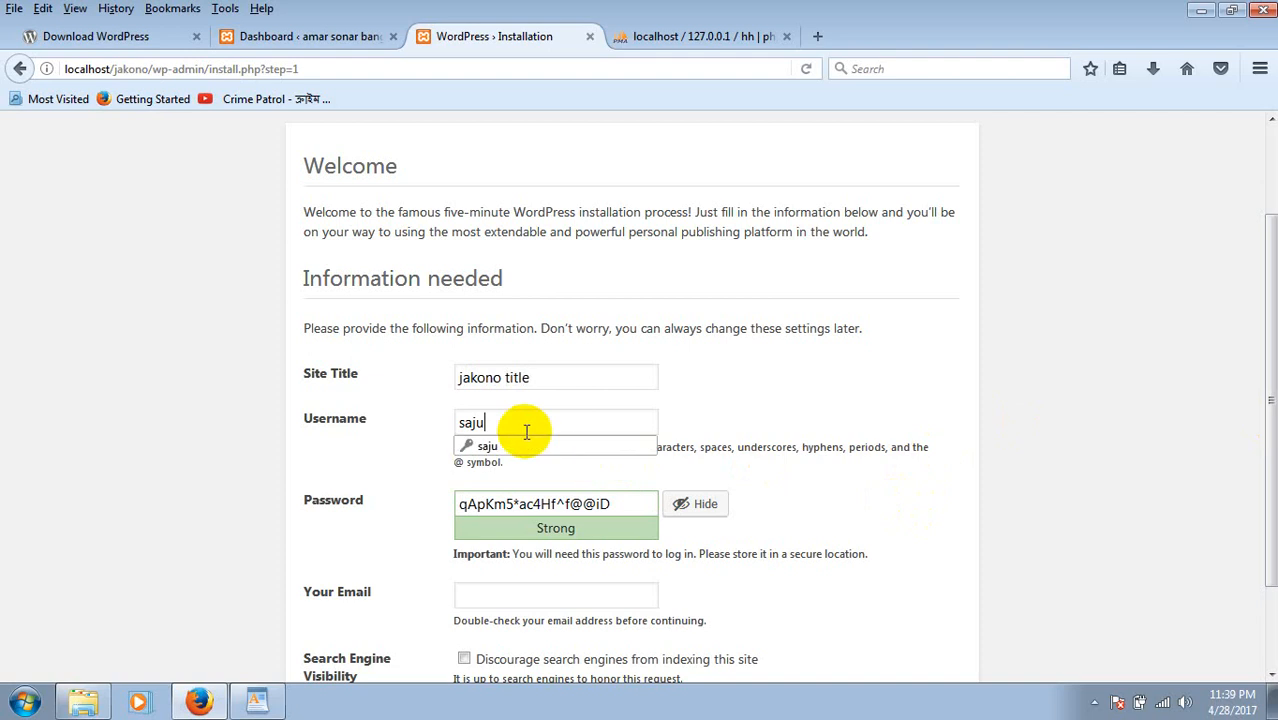
key(BackSpace)
key(BackSpace)
key(BackSpace)
key(BackSpace)
text(a)
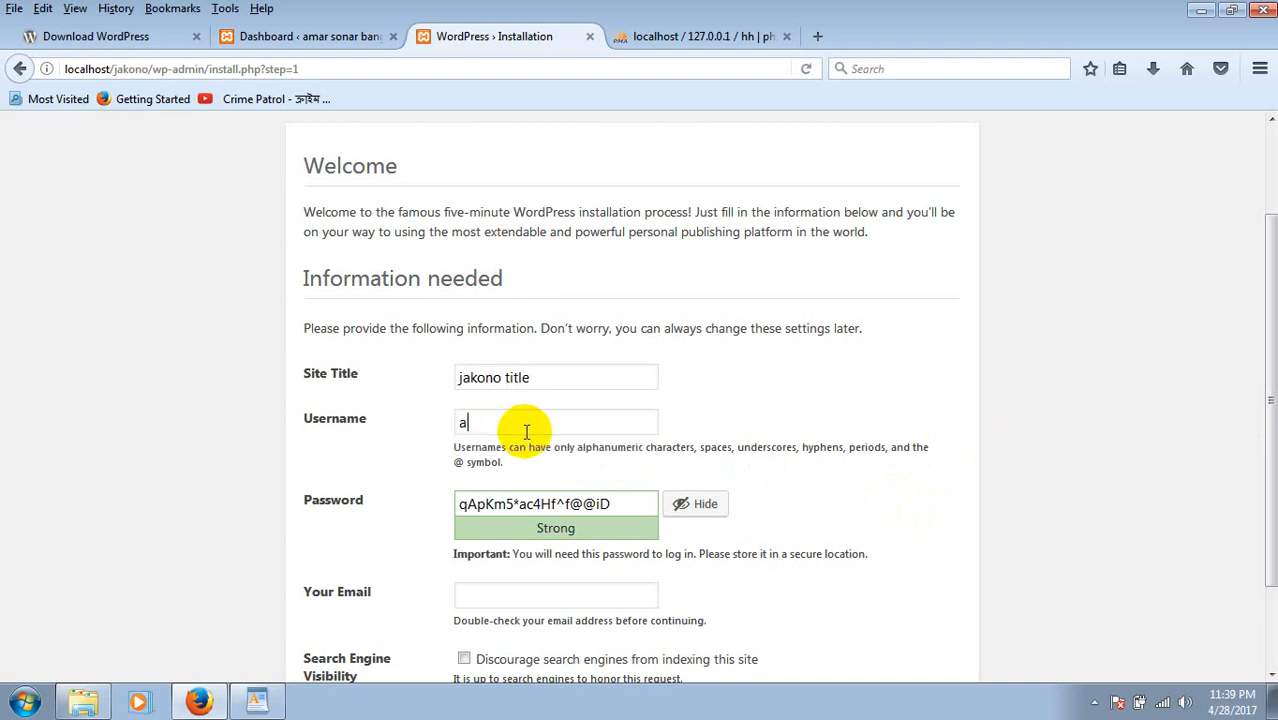
text(dmin)
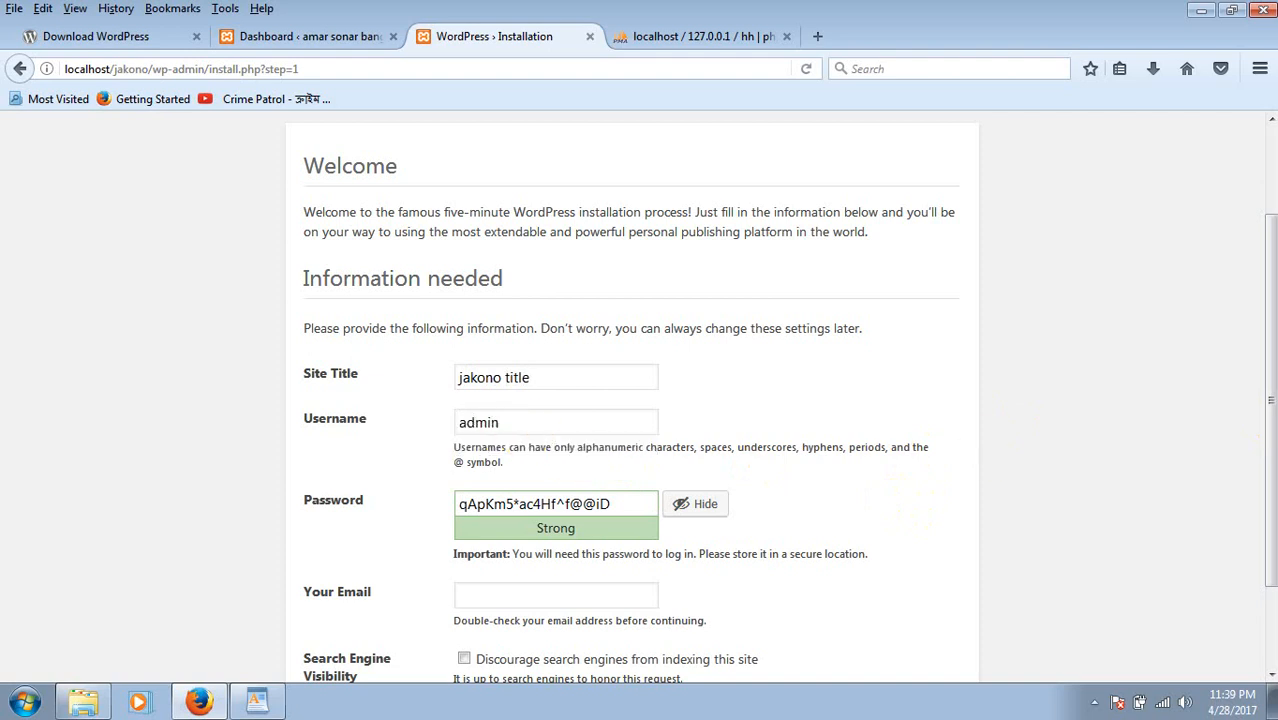
Replace the generated password with a short one, confirm weak password, and enter the admin e-mail.
scroll(1260, 385, down, 2)
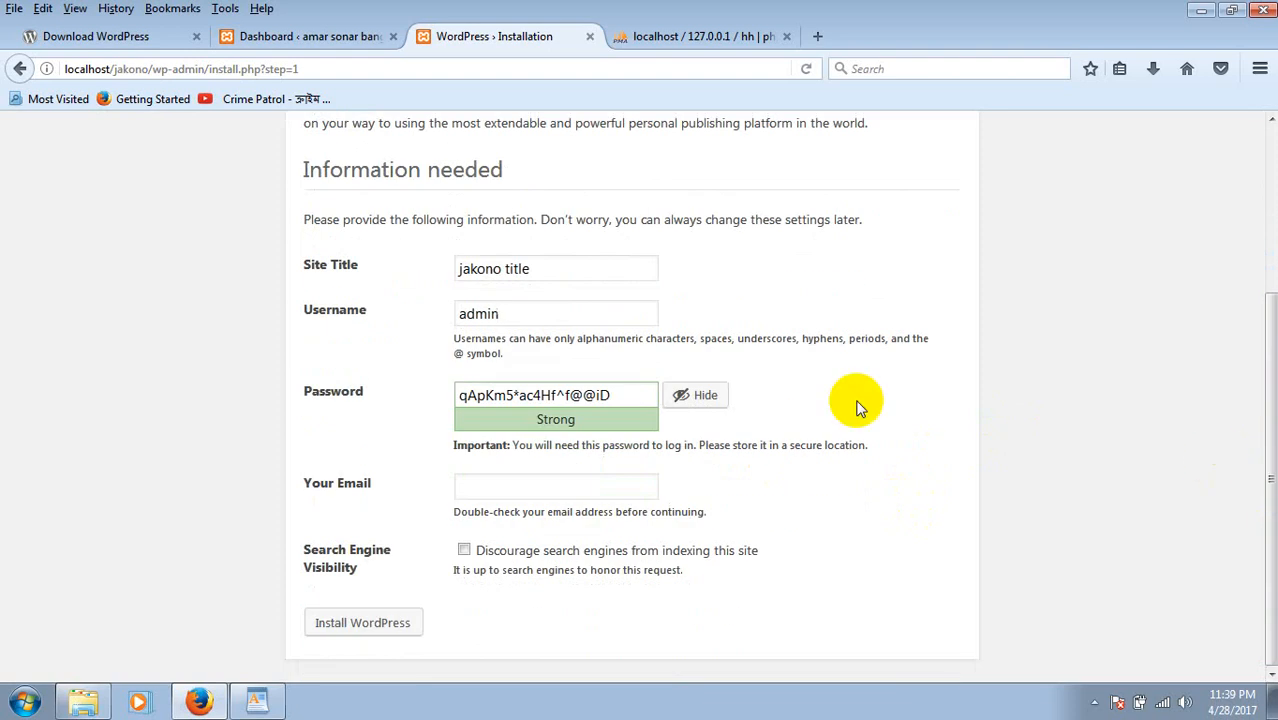
click(648, 400)
key(BackSpace)
key(BackSpace)
key(BackSpace)
key(BackSpace)
key(BackSpace)
key(BackSpace)
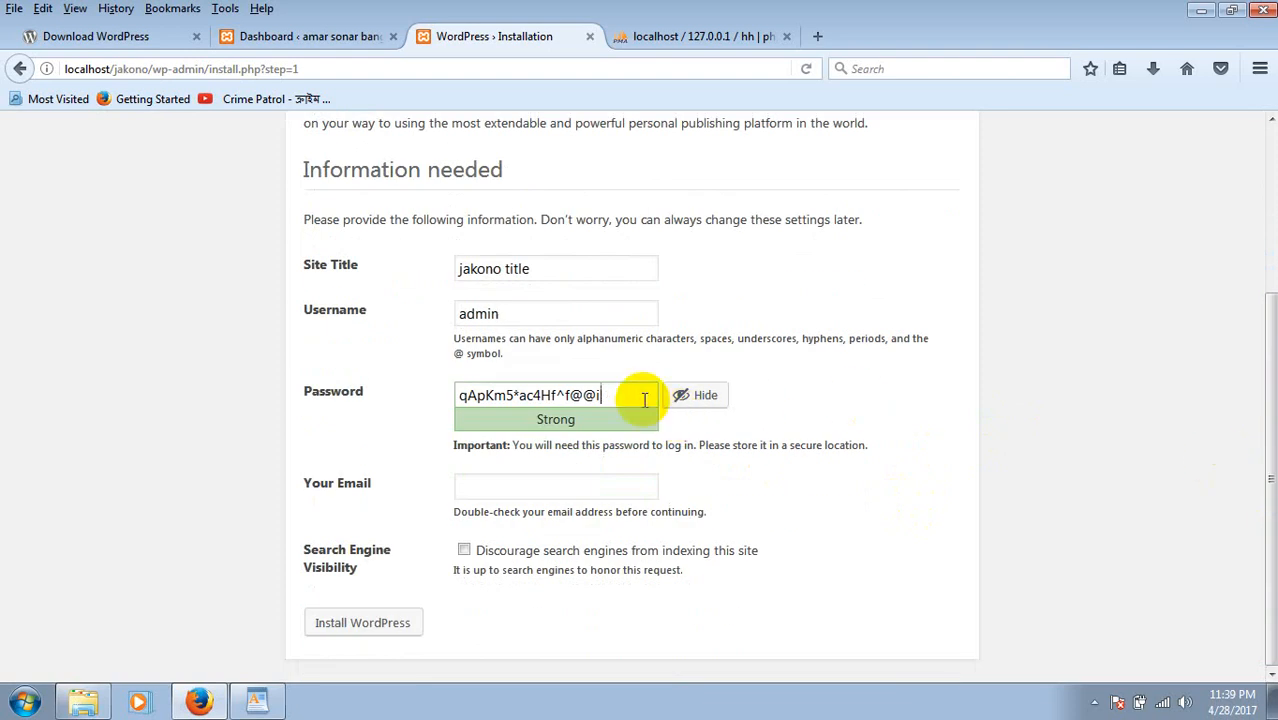
key(BackSpace)
key(BackSpace)
key(BackSpace)
key(BackSpace)
key(BackSpace)
key(BackSpace)
key(BackSpace)
key(BackSpace)
key(BackSpace)
key(BackSpace)
key(BackSpace)
key(BackSpace)
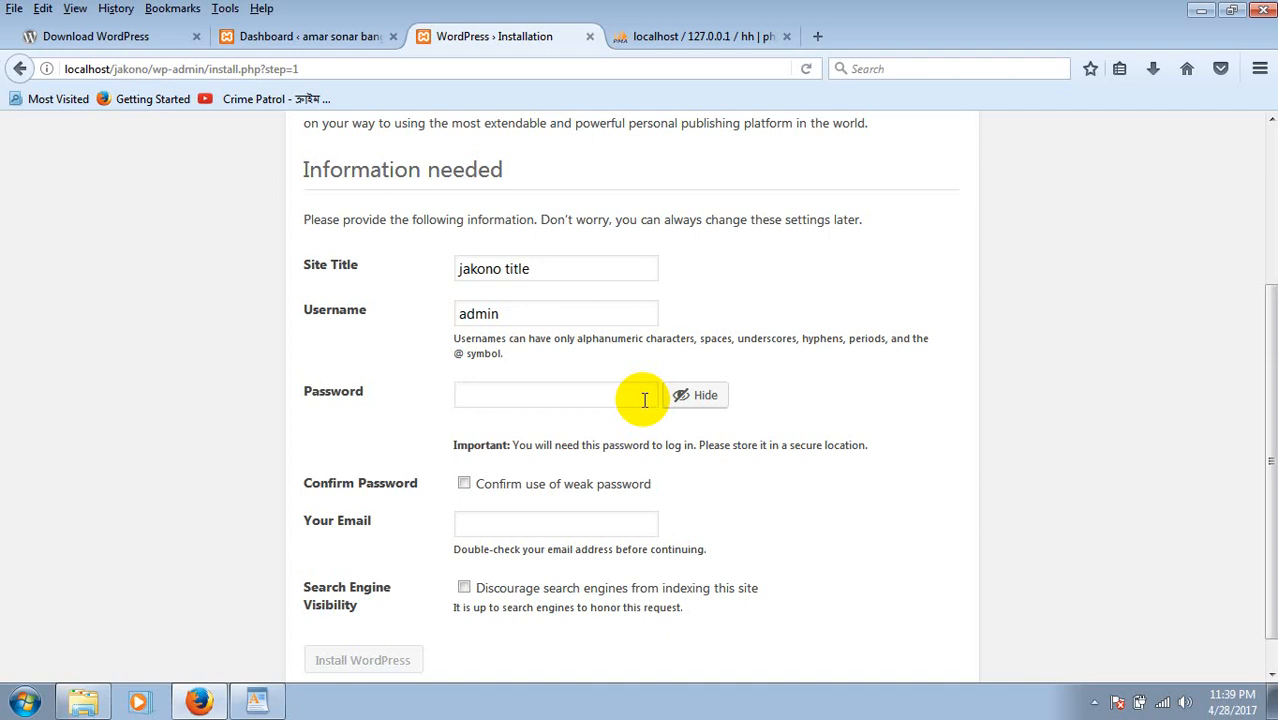
text(asdf)
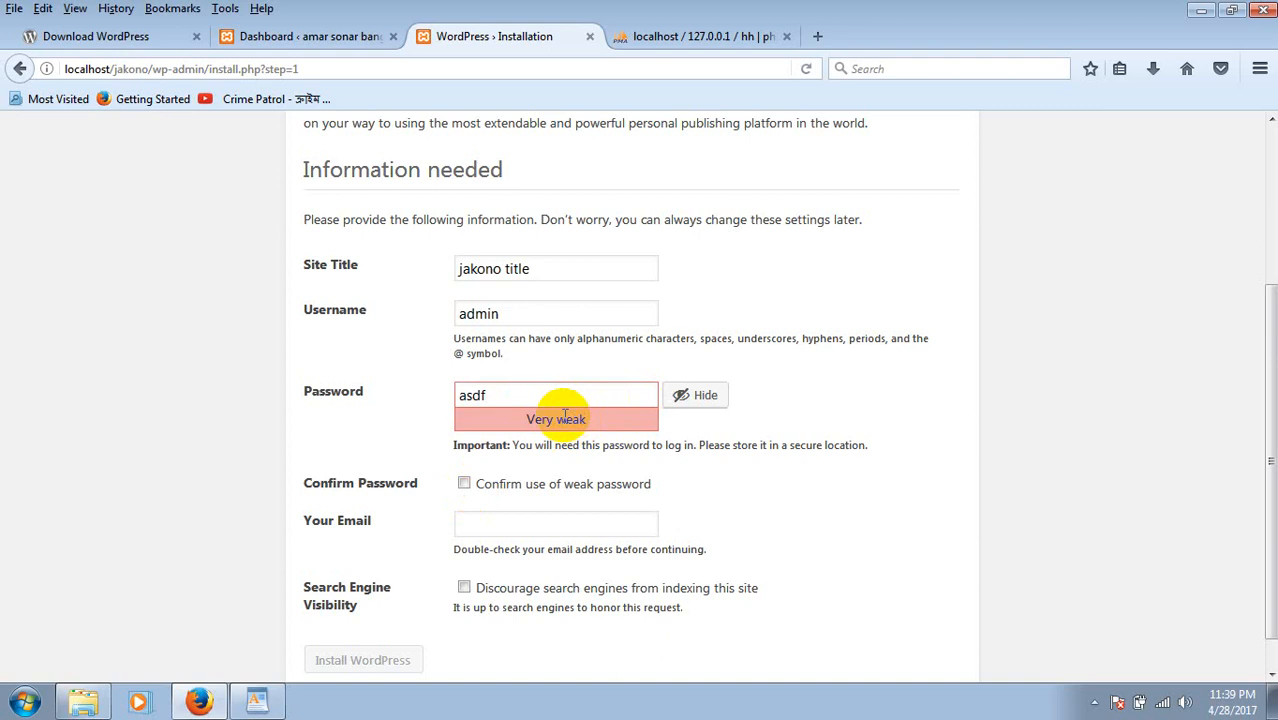
click(465, 484)
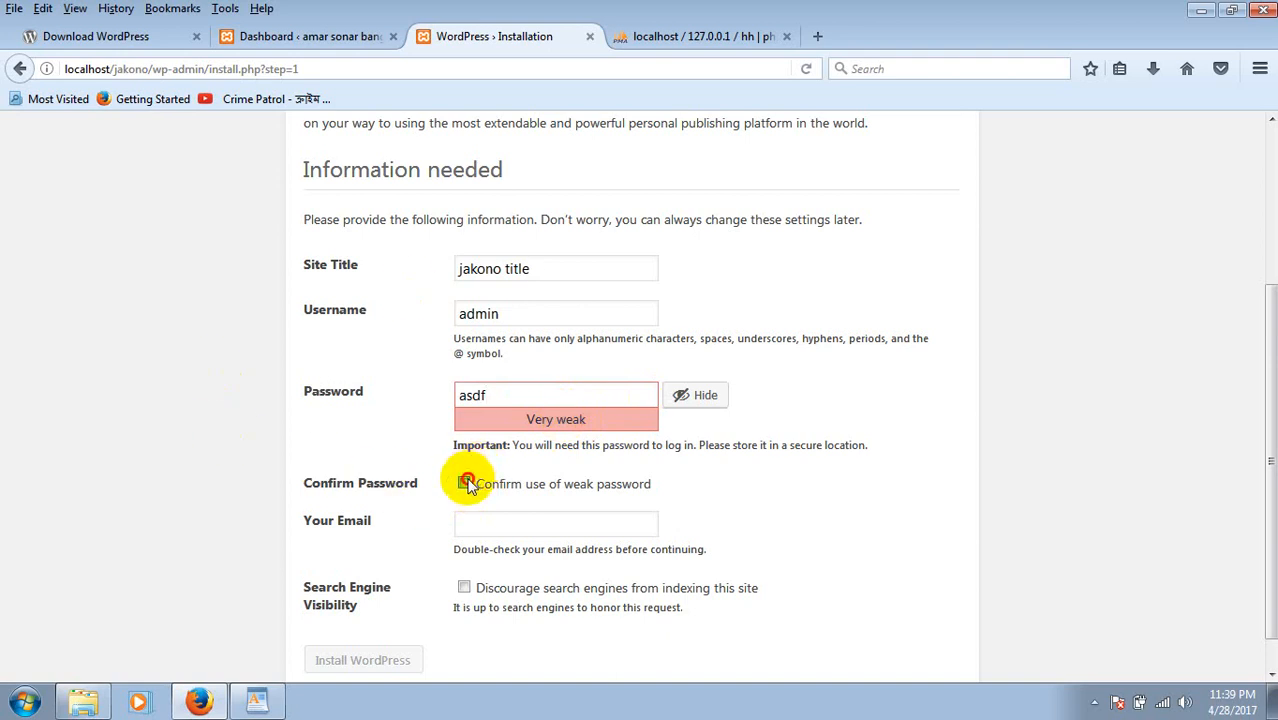
click(506, 528)
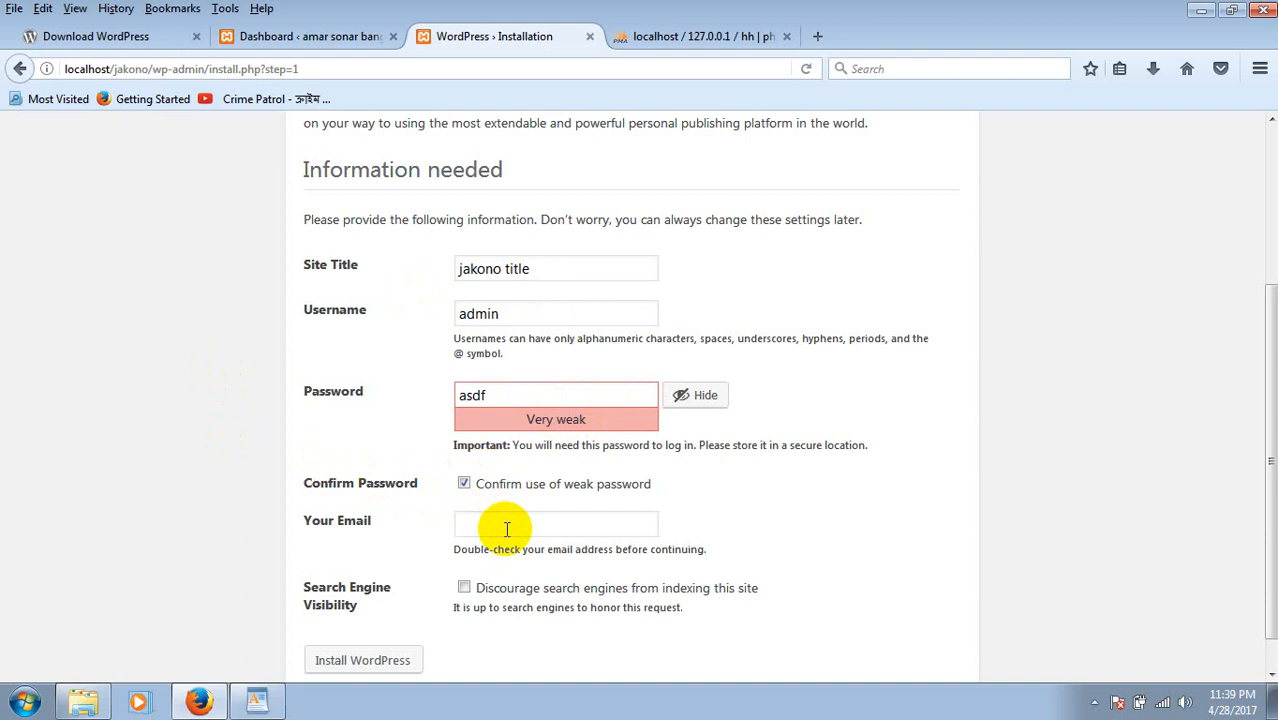
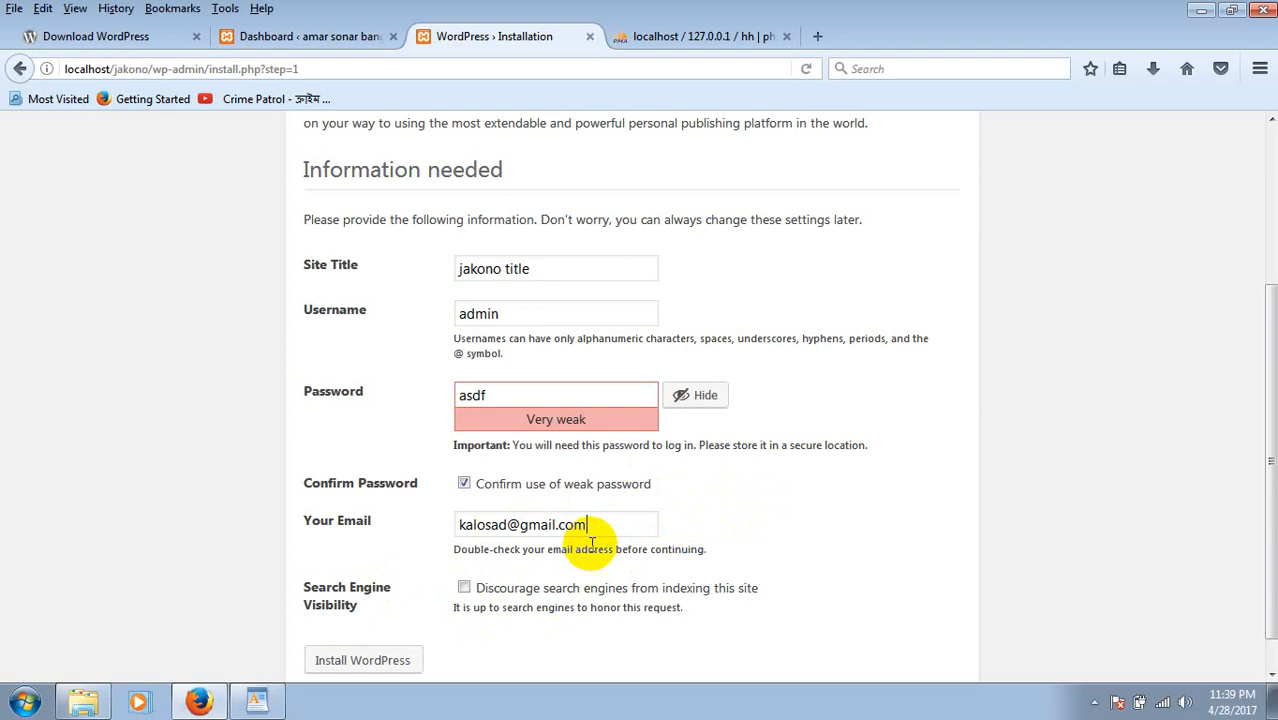
Run Install WordPress, check the 12 new wp_ tables in hh, then return to Success.
click(385, 662)
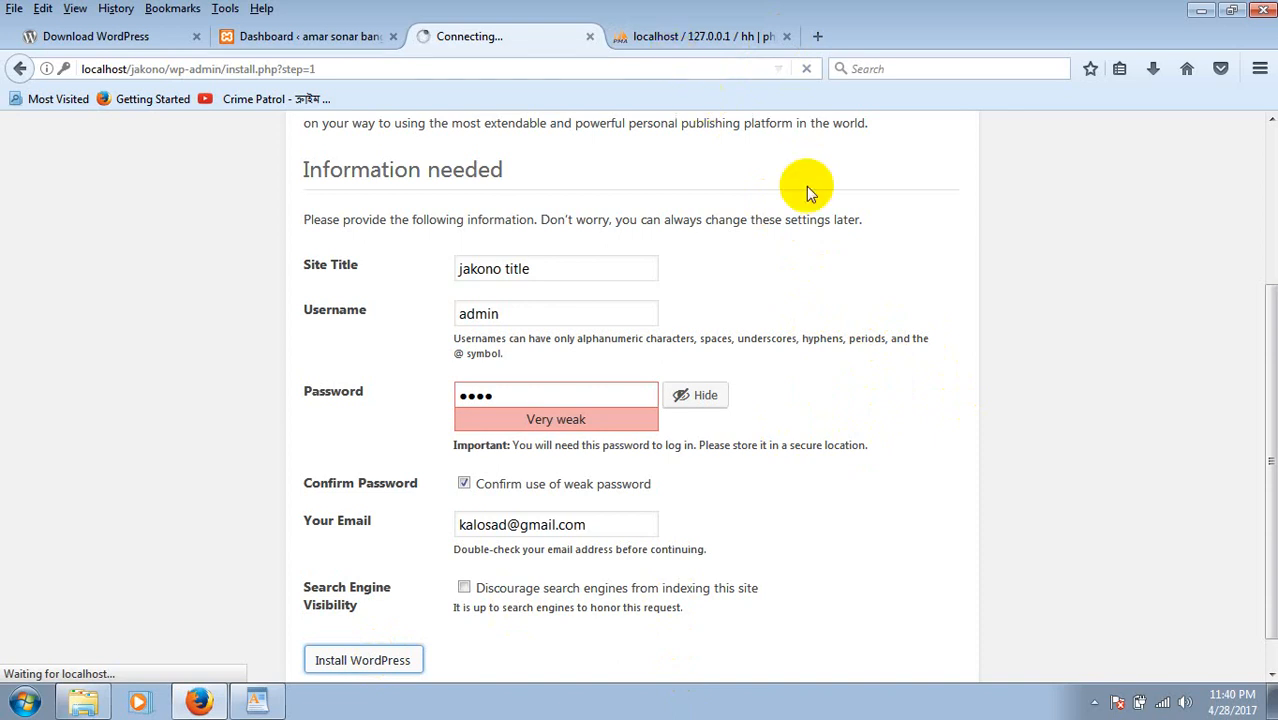
click(665, 35)
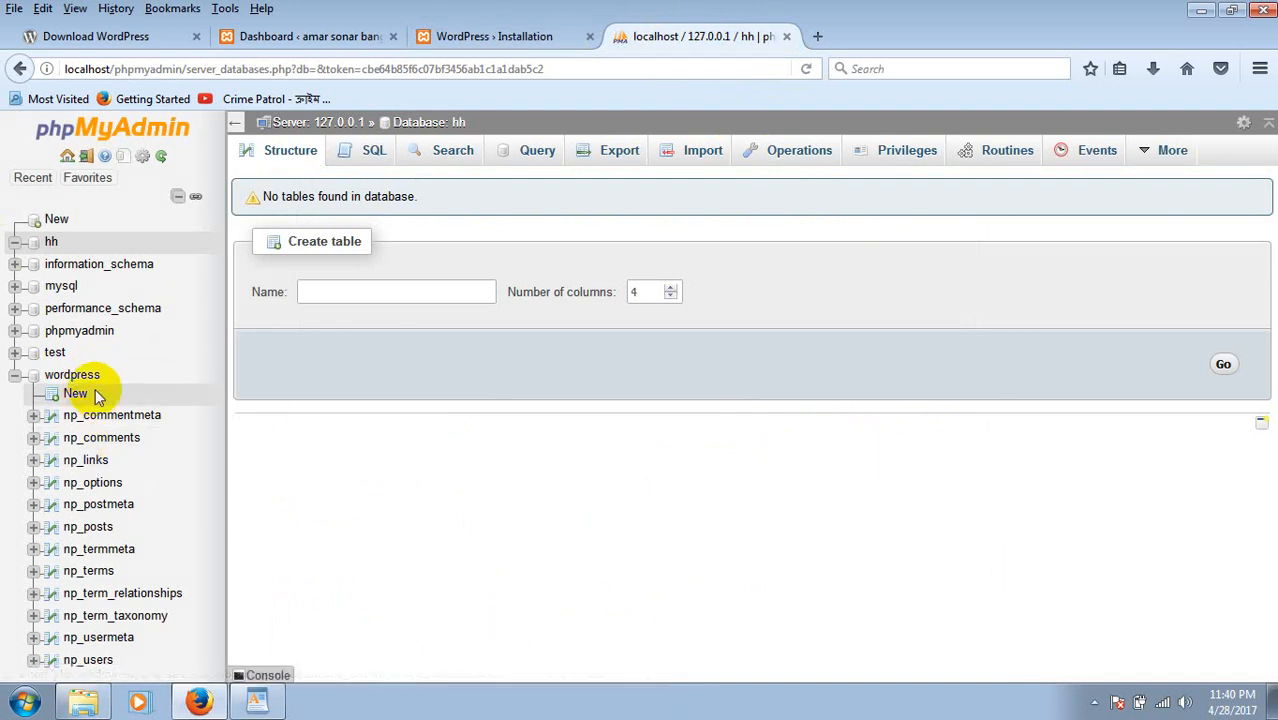
click(51, 243)
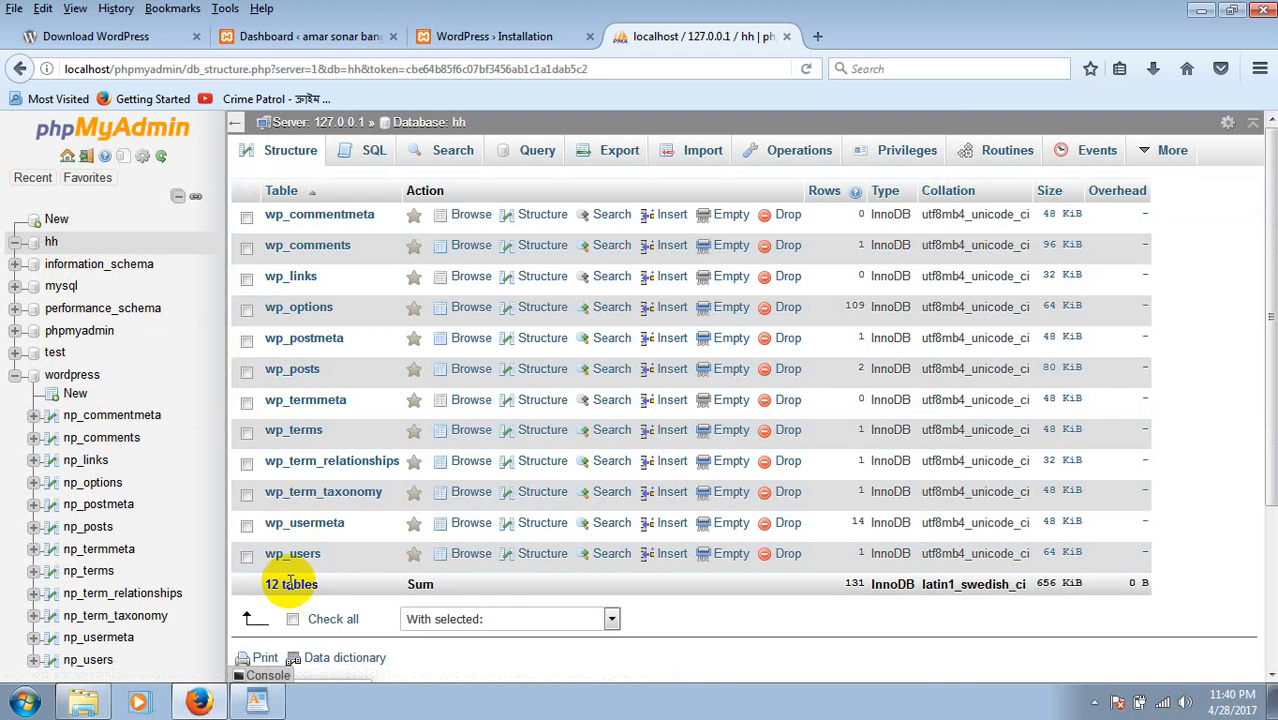
click(530, 37)
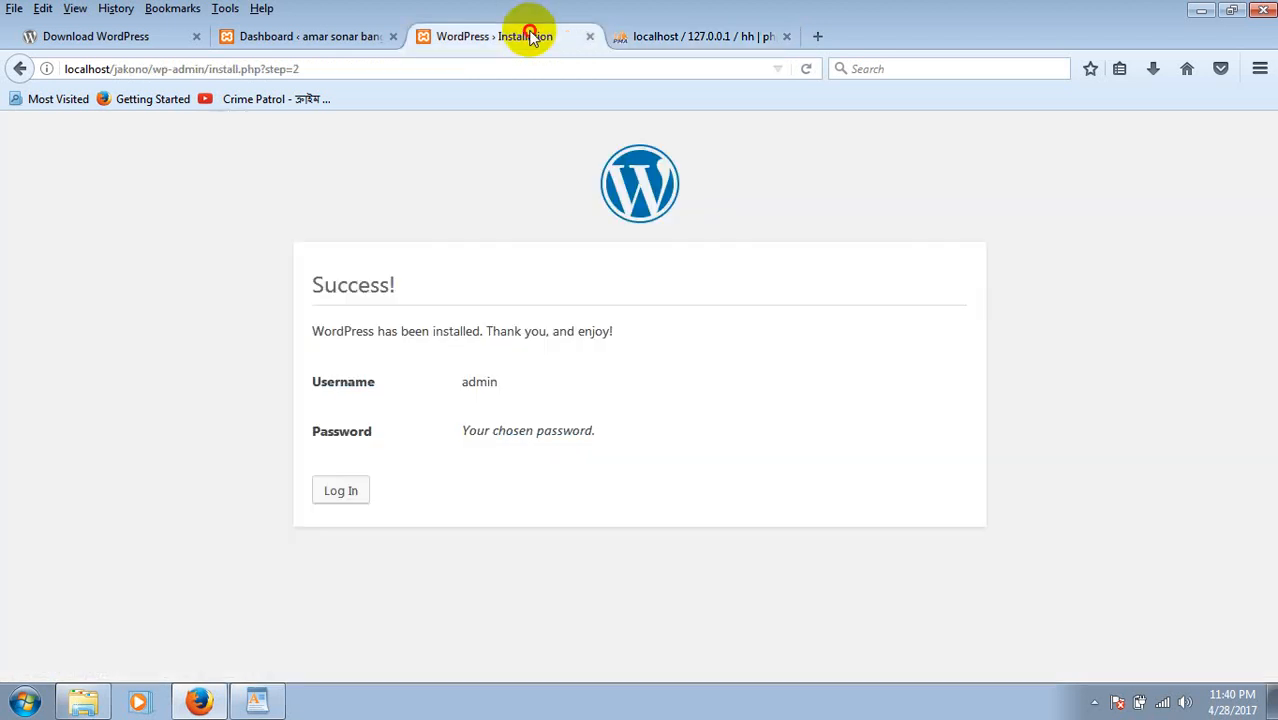
Log in to the jakono title site as admin with the chosen password.
click(341, 491)
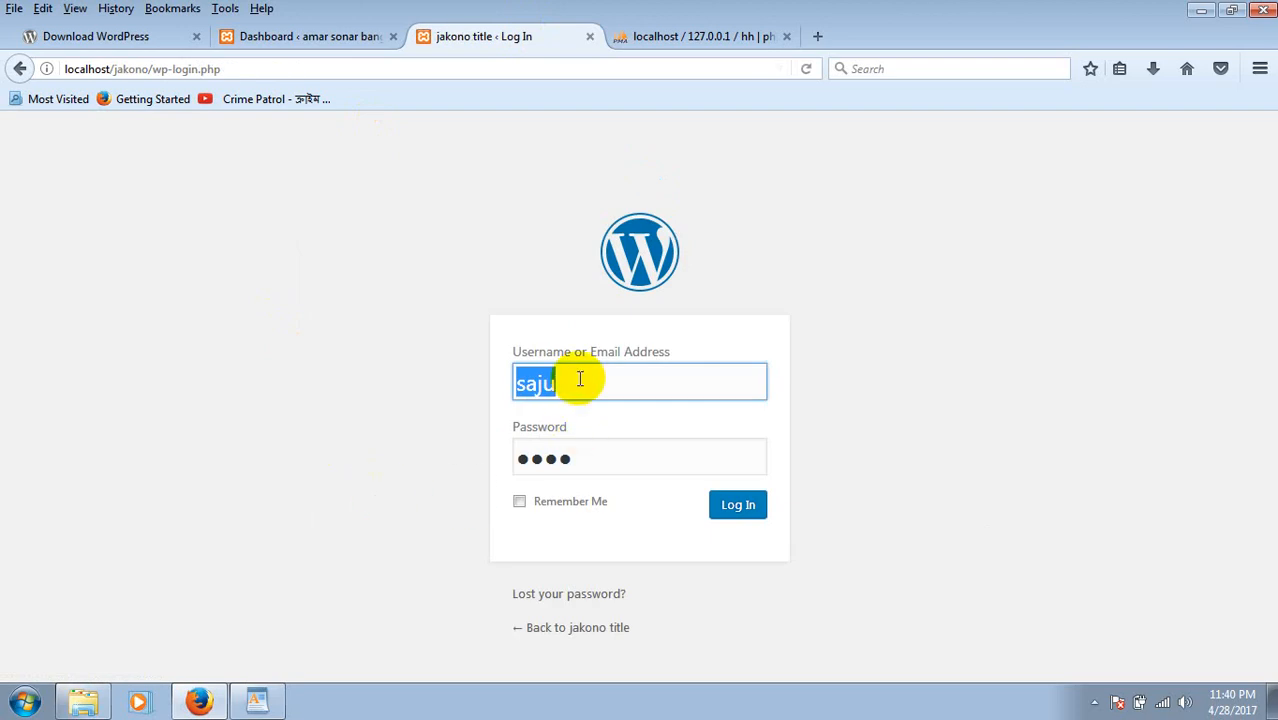
click(579, 379)
key(BackSpace)
key(BackSpace)
key(BackSpace)
key(BackSpace)
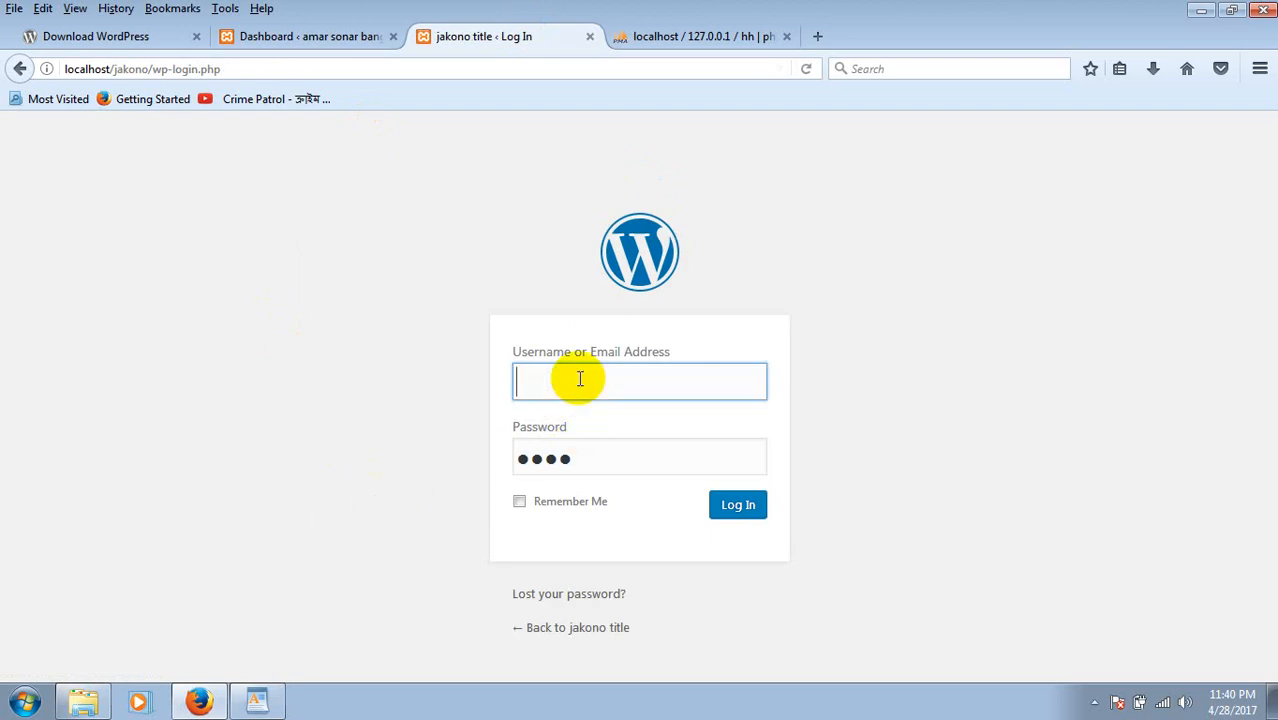
text(admin)
key(Tab)
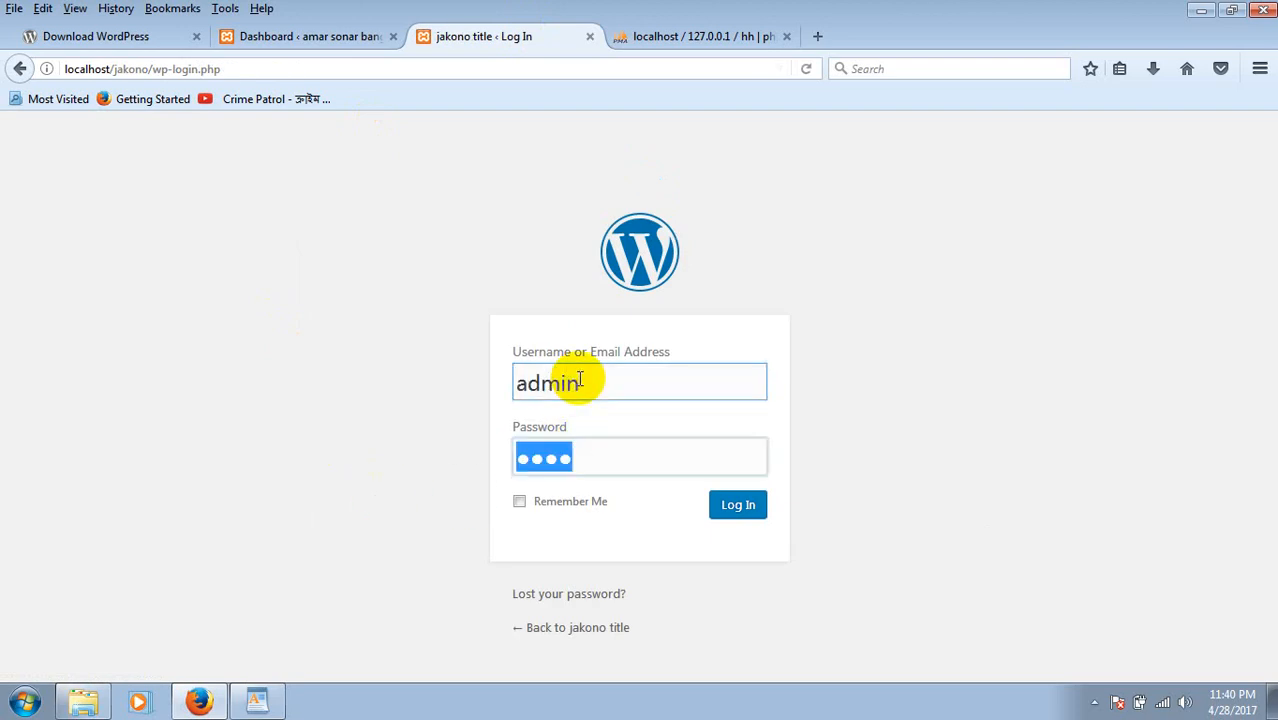
text(1234)
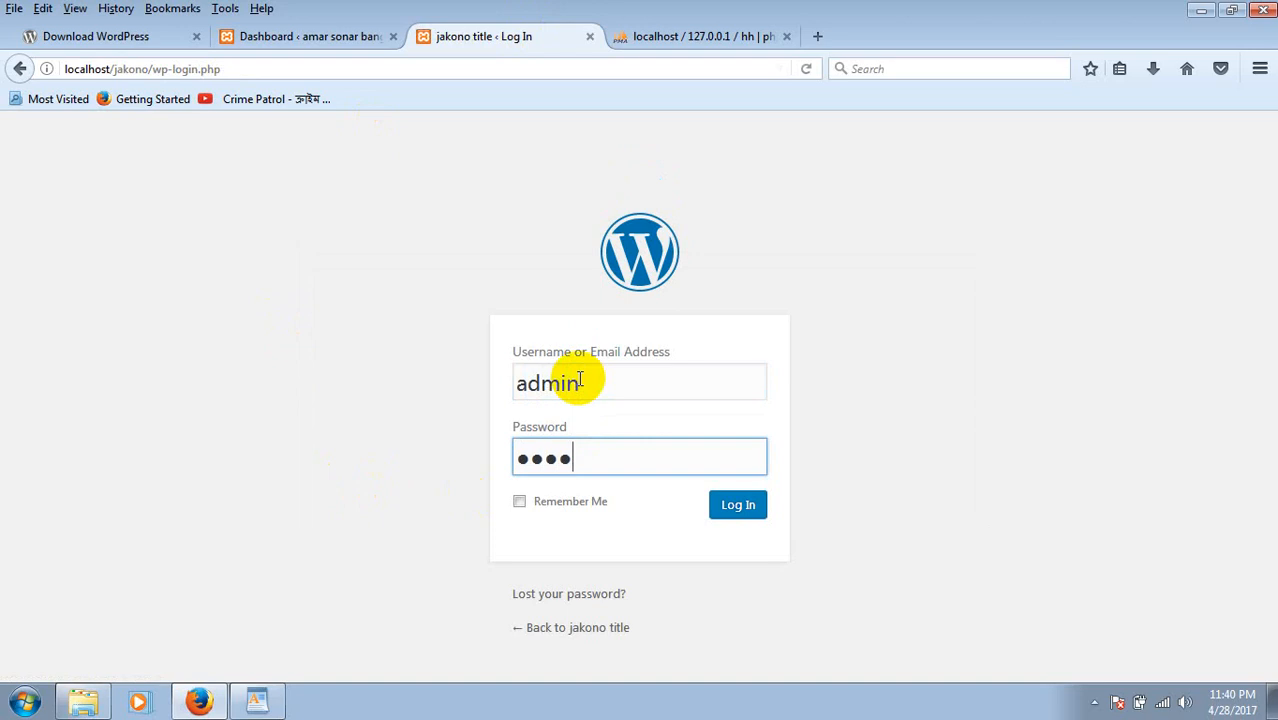
click(744, 514)
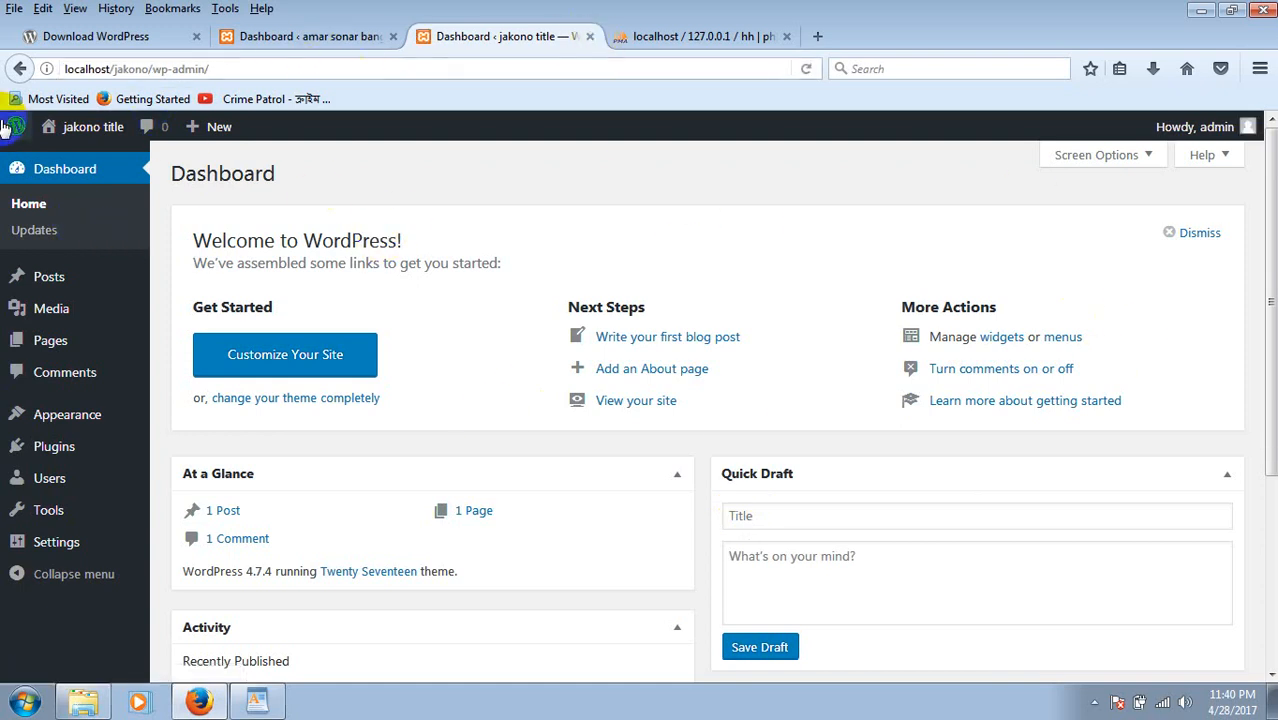
Open Visit Site in a new tab and scroll the JAKONO TITLE front page with Hello world!
mouse_move(67, 133)
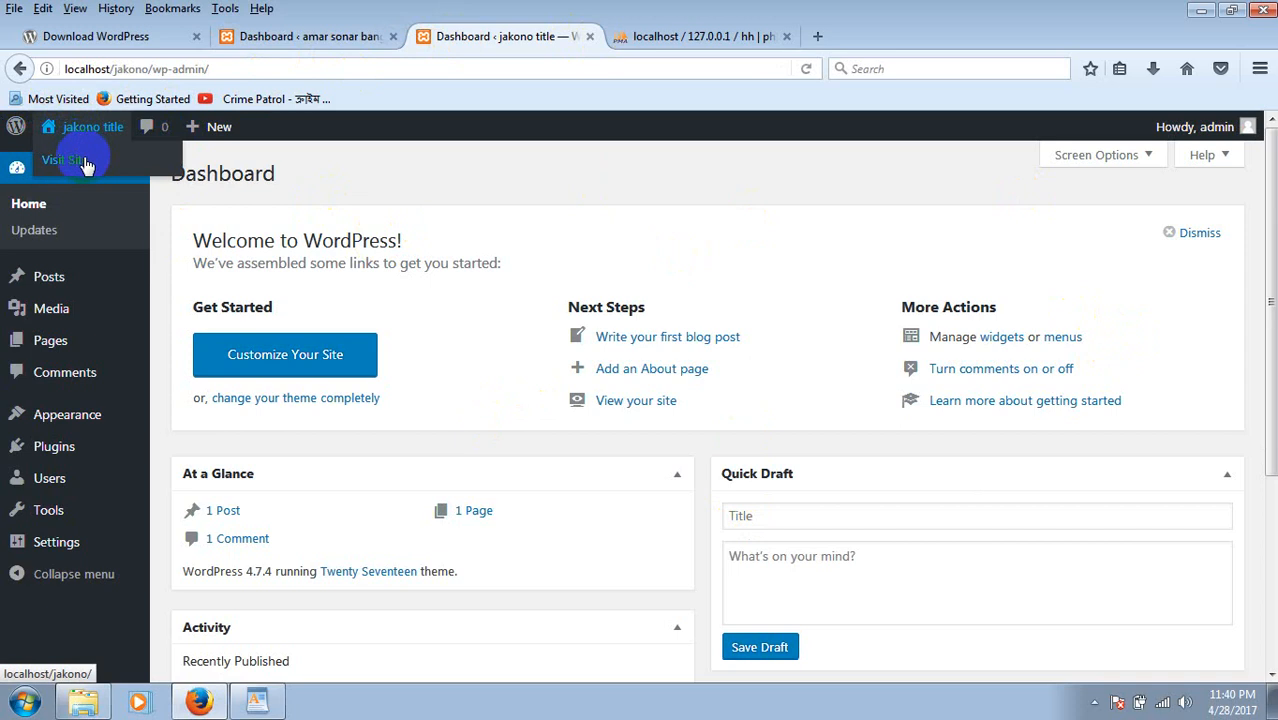
right_click(85, 163)
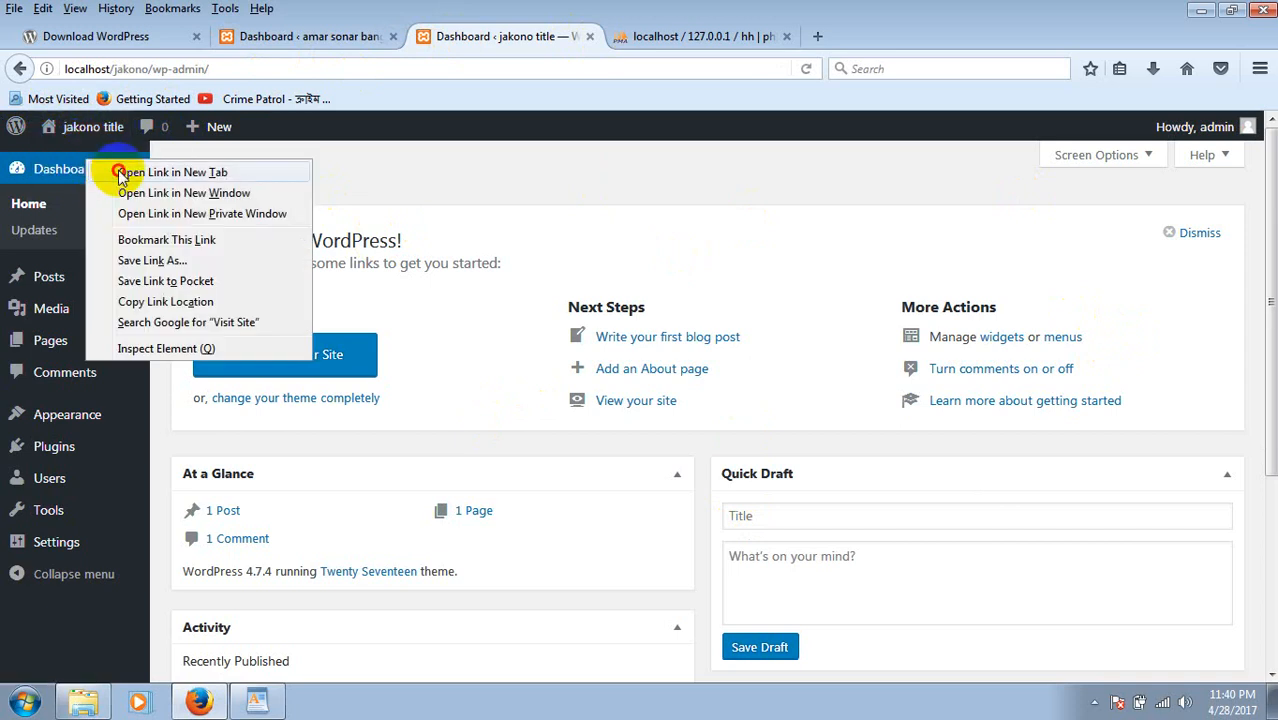
click(103, 171)
click(650, 35)
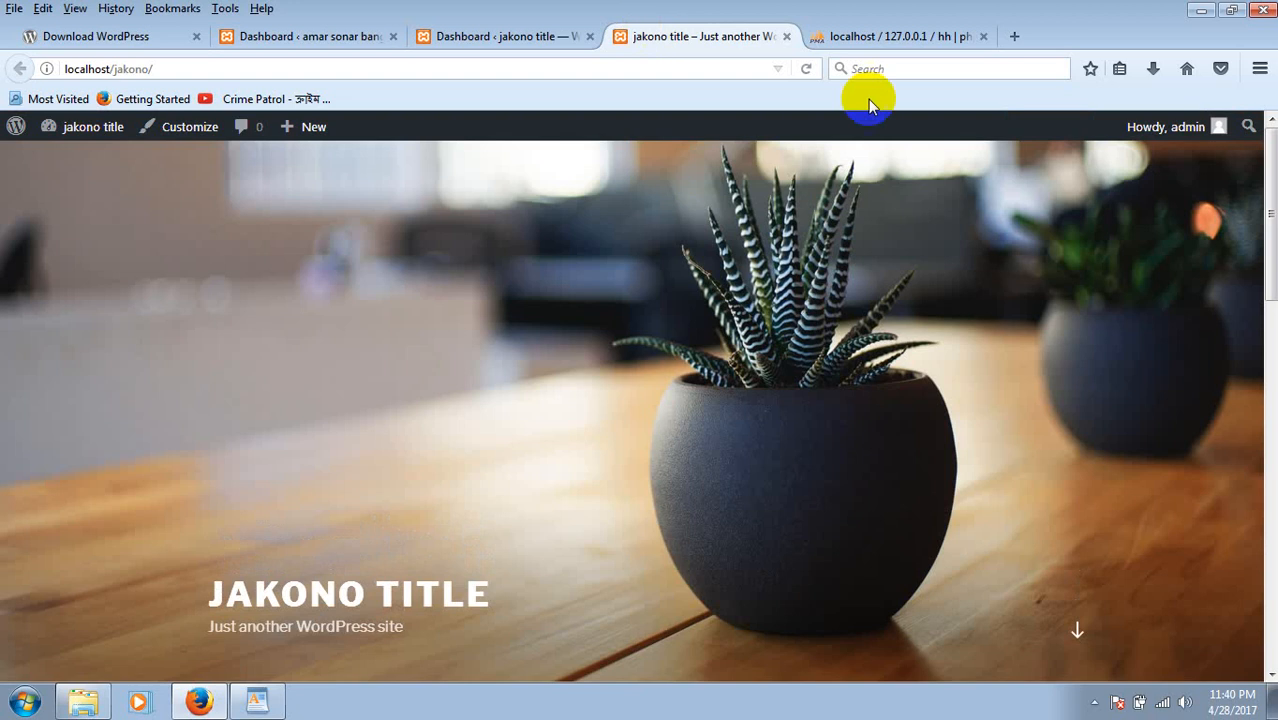
click(1267, 218)
drag(1267, 218, 1218, 448)
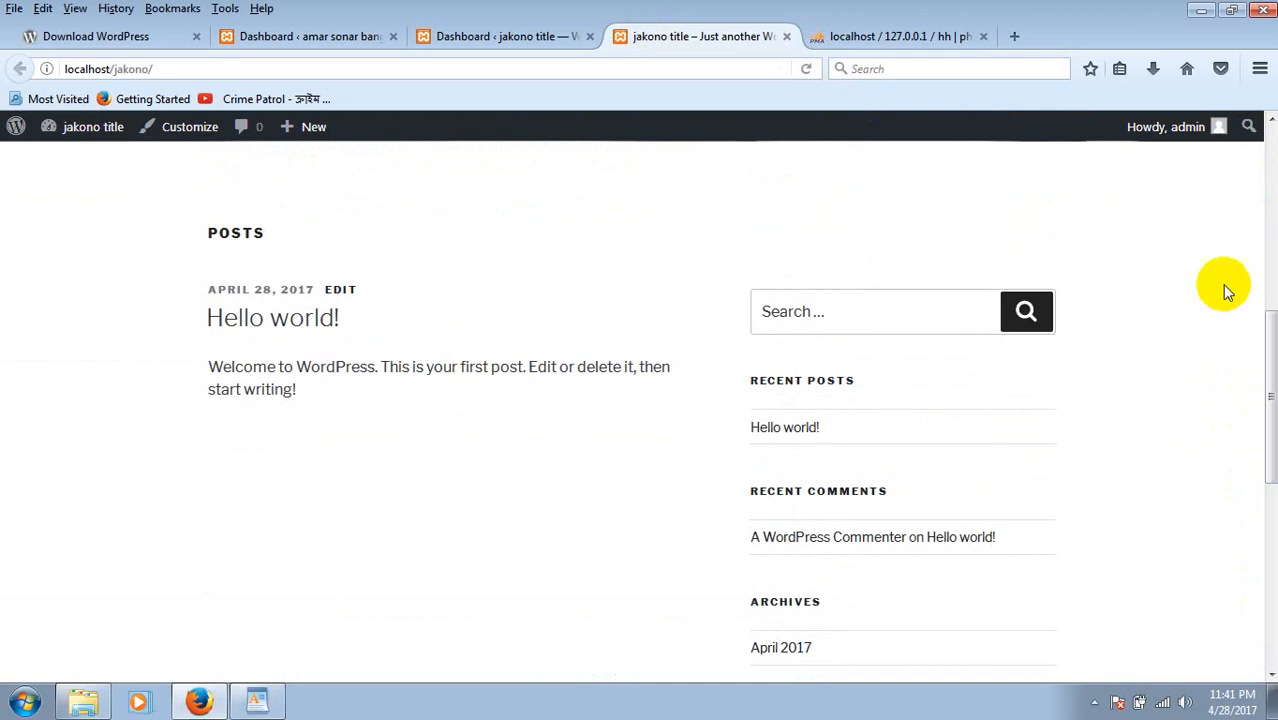
drag(1271, 345, 1272, 145)
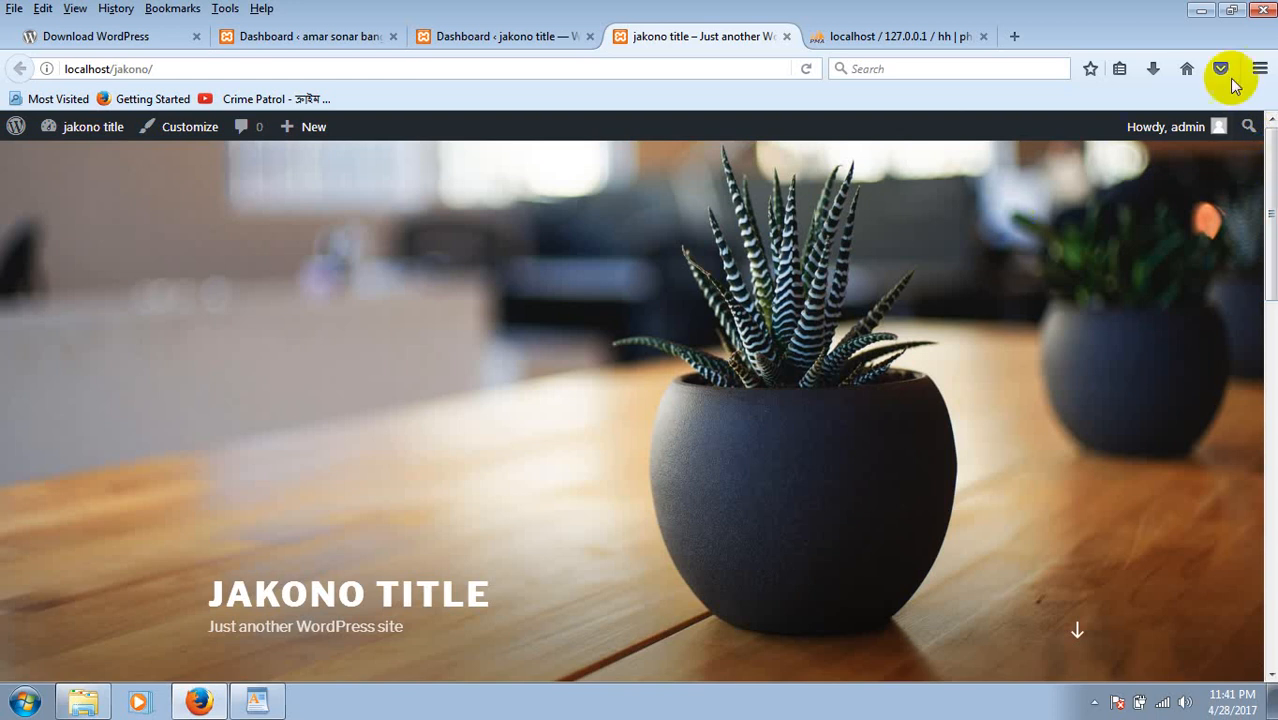
mouse_move(1273, 250)
mouse_down()
mouse_move(1270, 385)
mouse_move(1273, 250)
mouse_up()
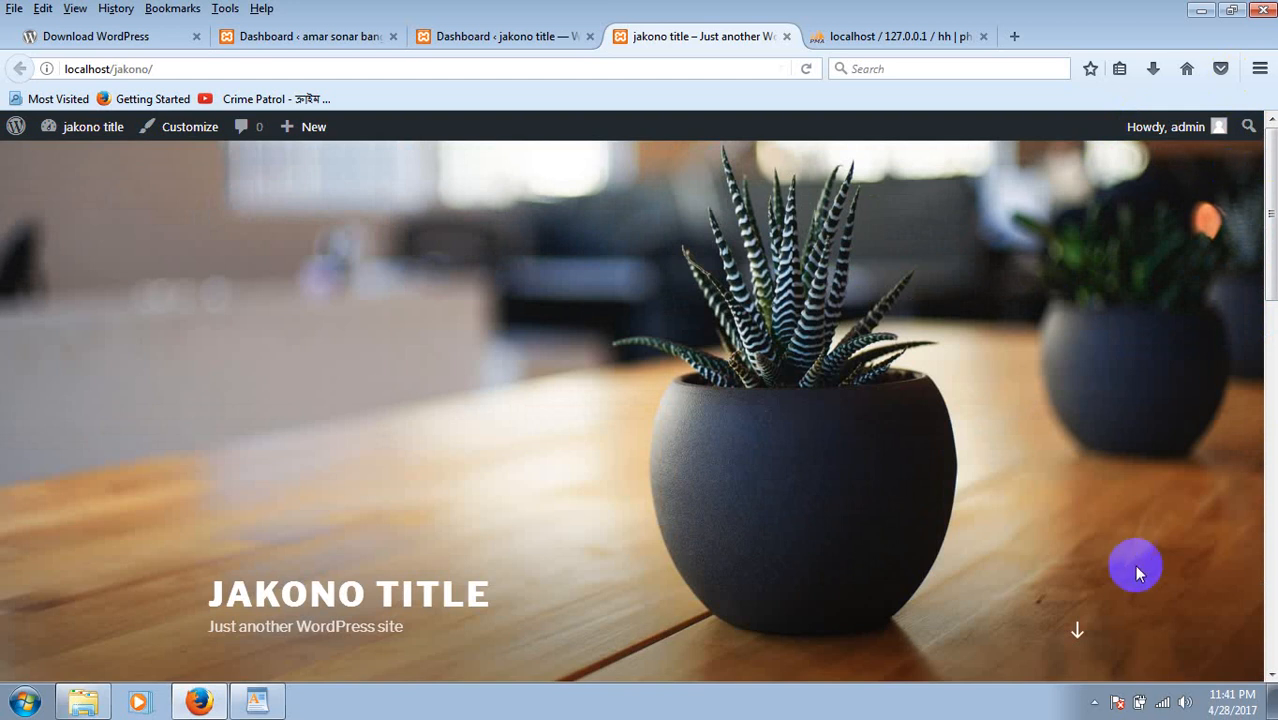
click(1093, 703)
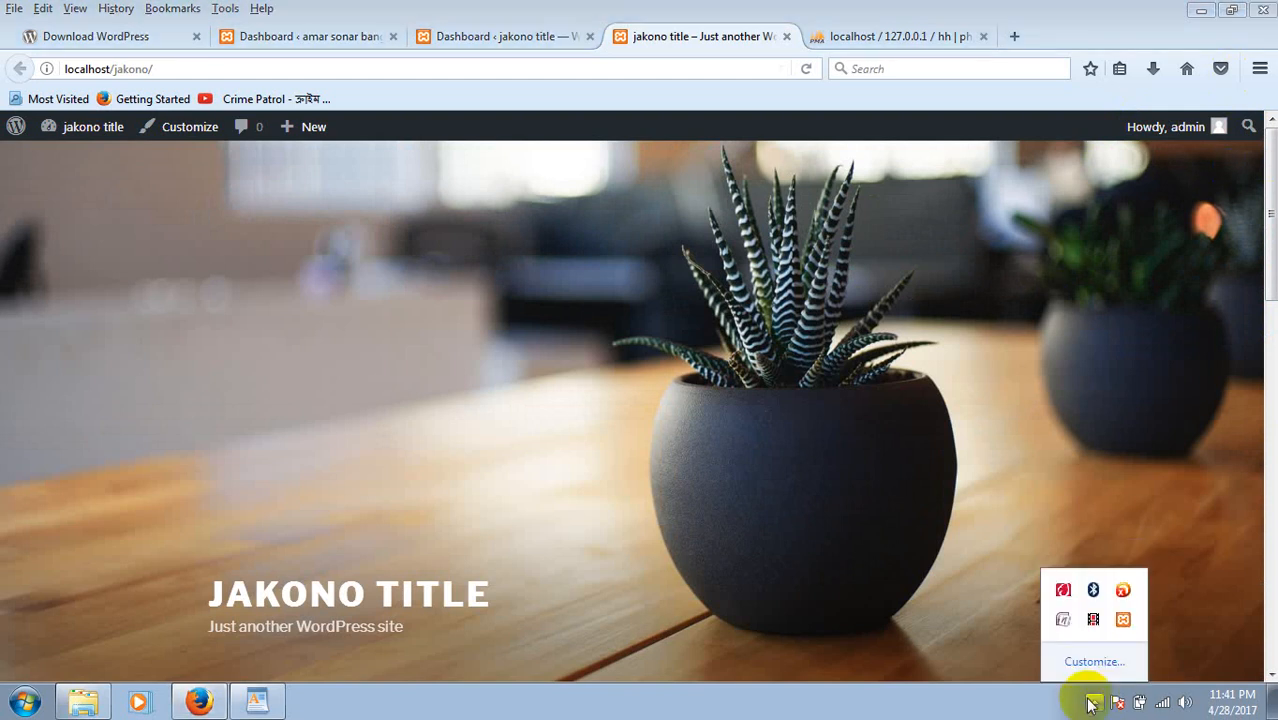